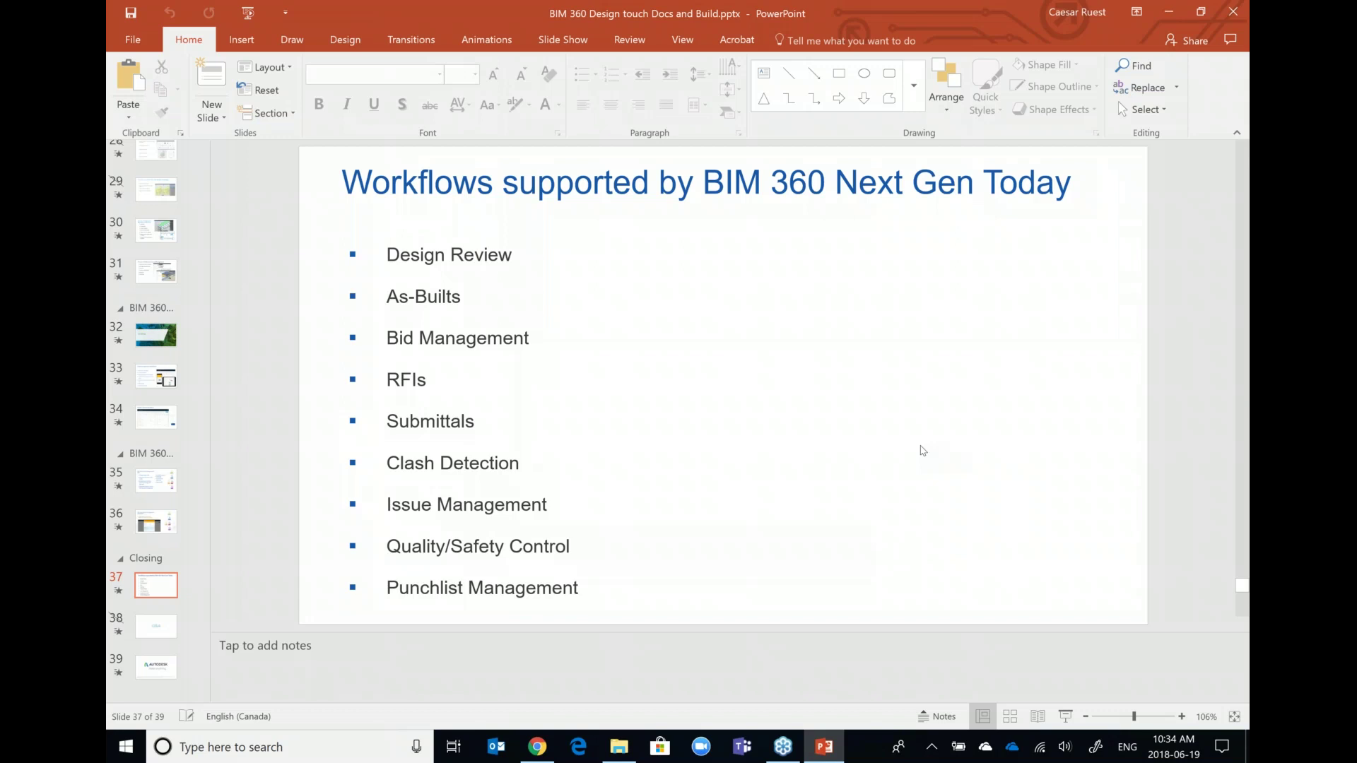
Minimize the presentation, launch Revit 2018, and open the recent local project Autodesk Place Arch, the one without the cloud mark.
left_click(1169, 12)
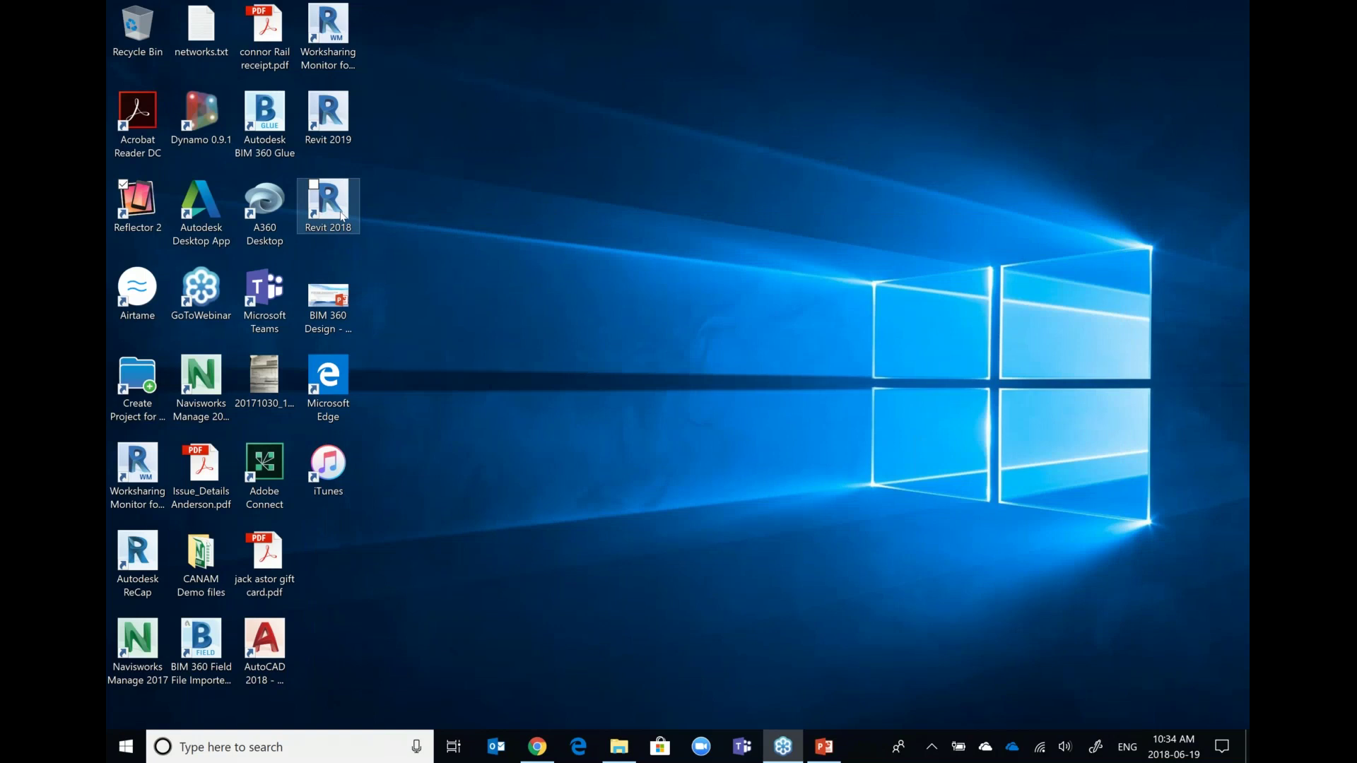
double_click(344, 215)
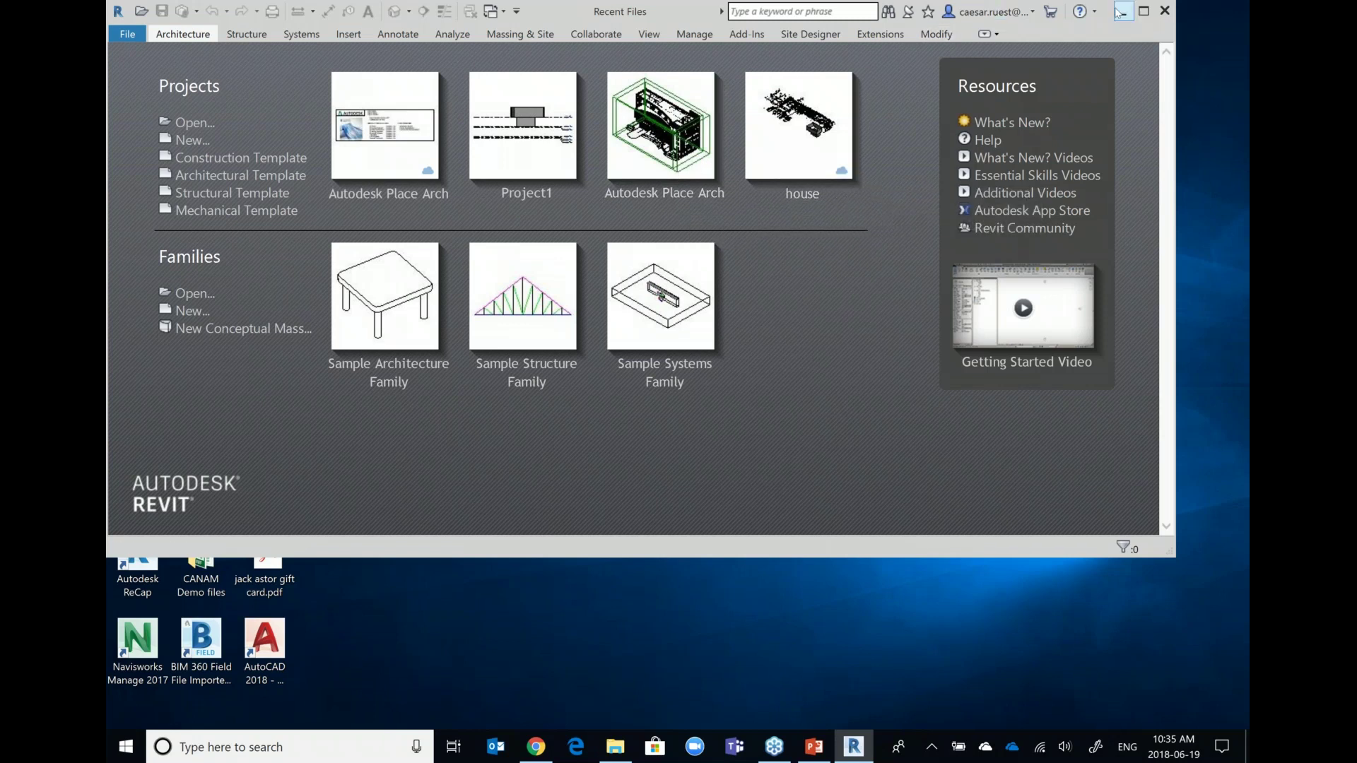
scroll(1067, 54, "up", 3, "ctrl")
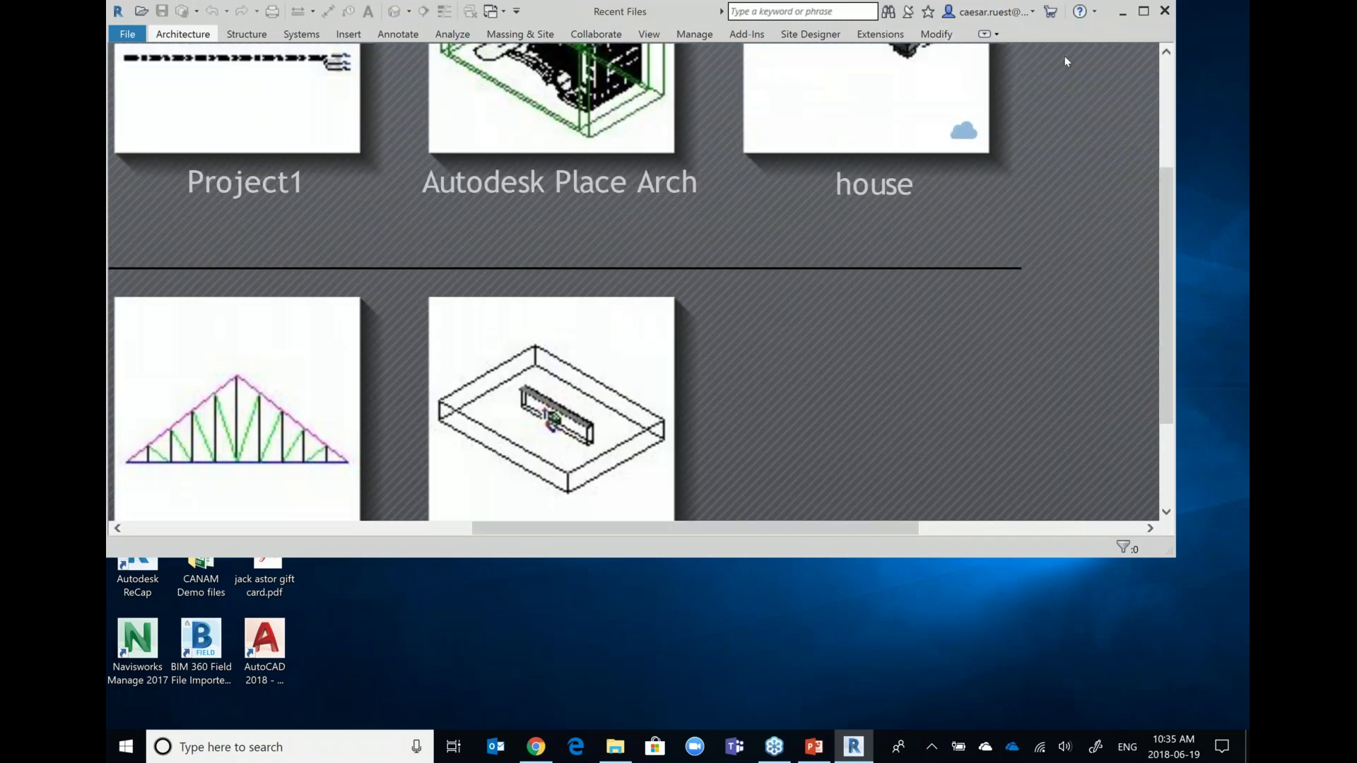
scroll(1064, 56, "up", 2, "ctrl")
scroll(923, 256, "up", 2)
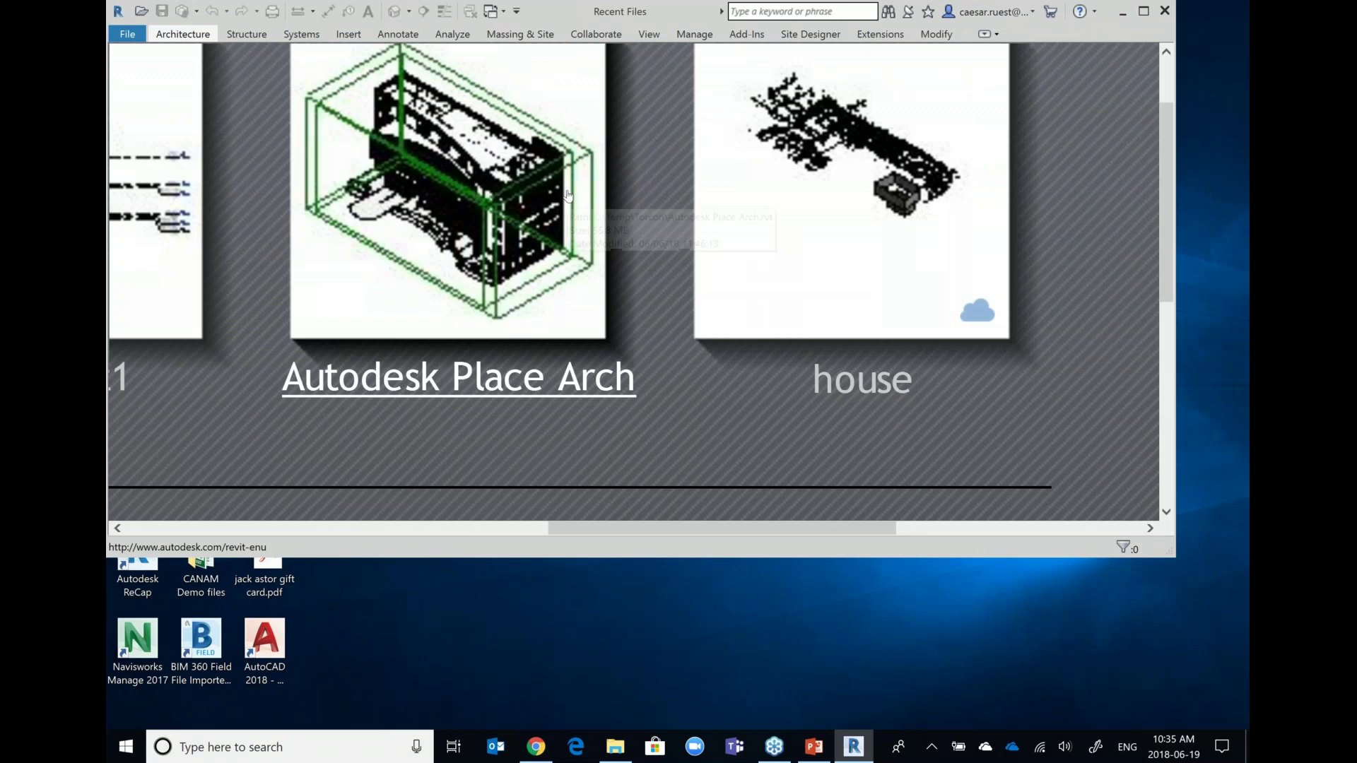
scroll(570, 198, "down", 10, "ctrl")
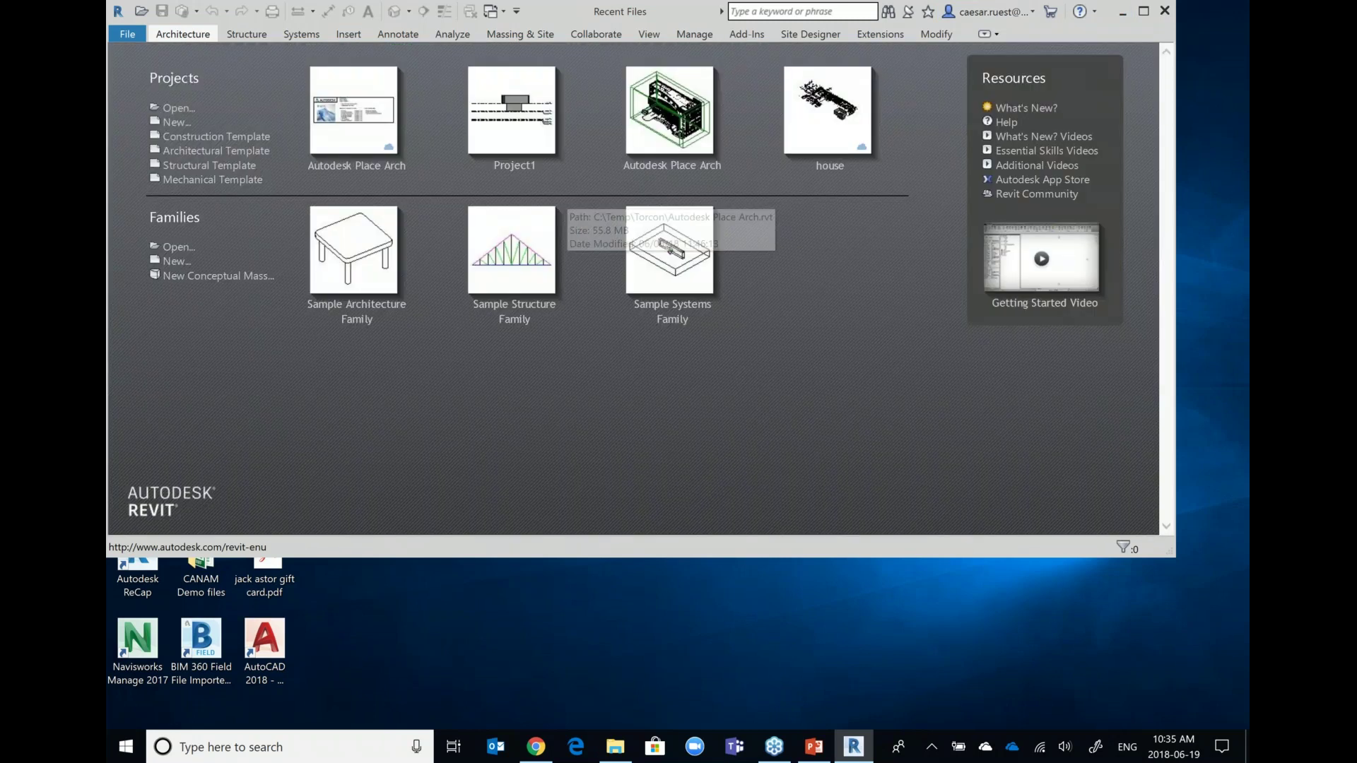
scroll(570, 197, "up", 3, "ctrl")
scroll(569, 199, "down", 1, "ctrl")
left_click(739, 161)
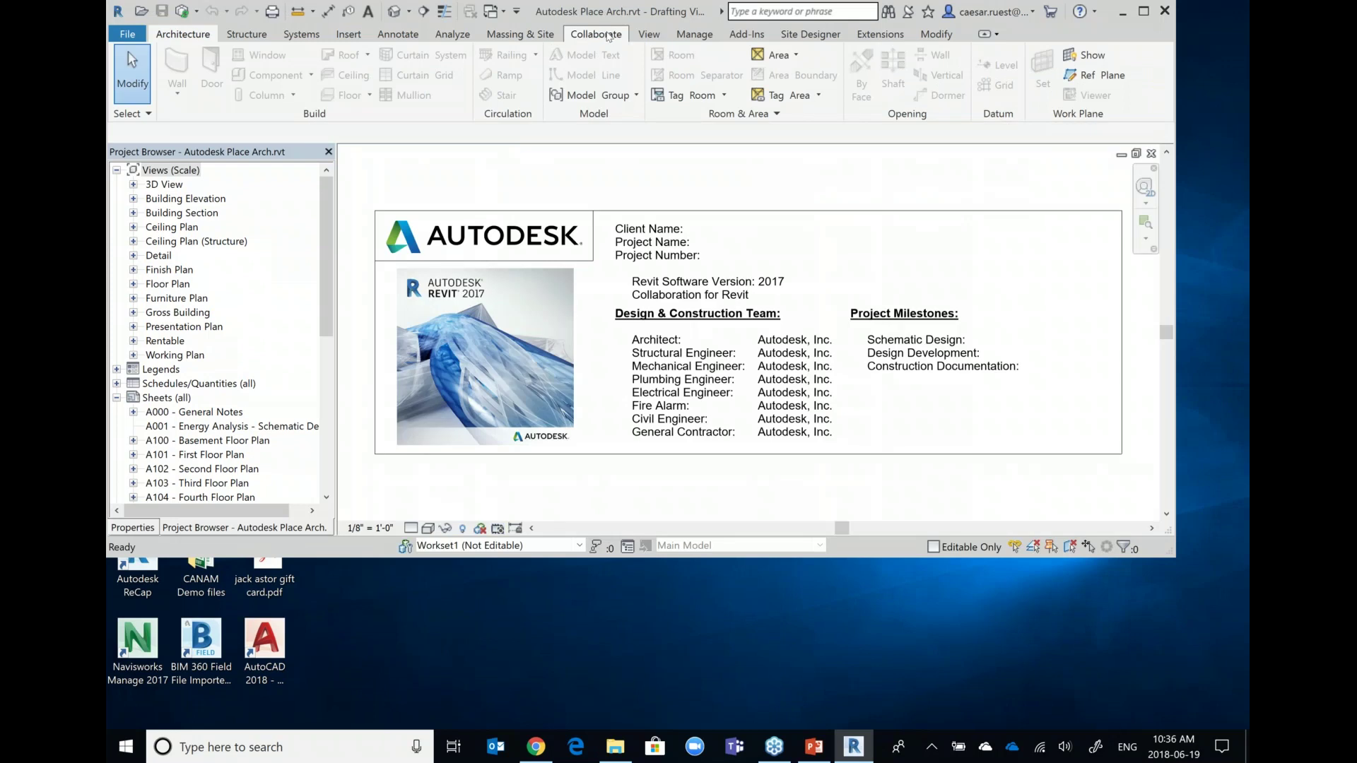
Start cloud collaboration for the model, choosing to collaborate in BIM 360 Document Management.
left_click(610, 35)
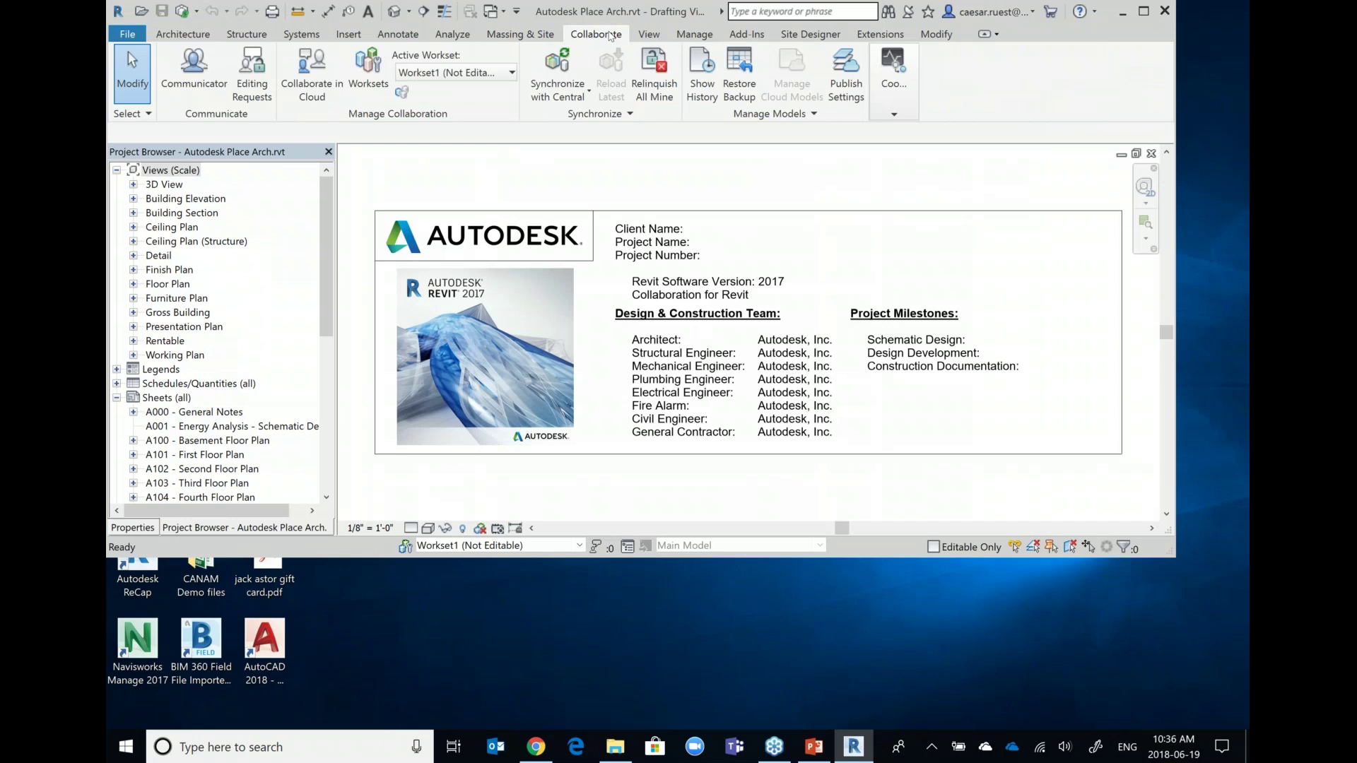
left_click(319, 99)
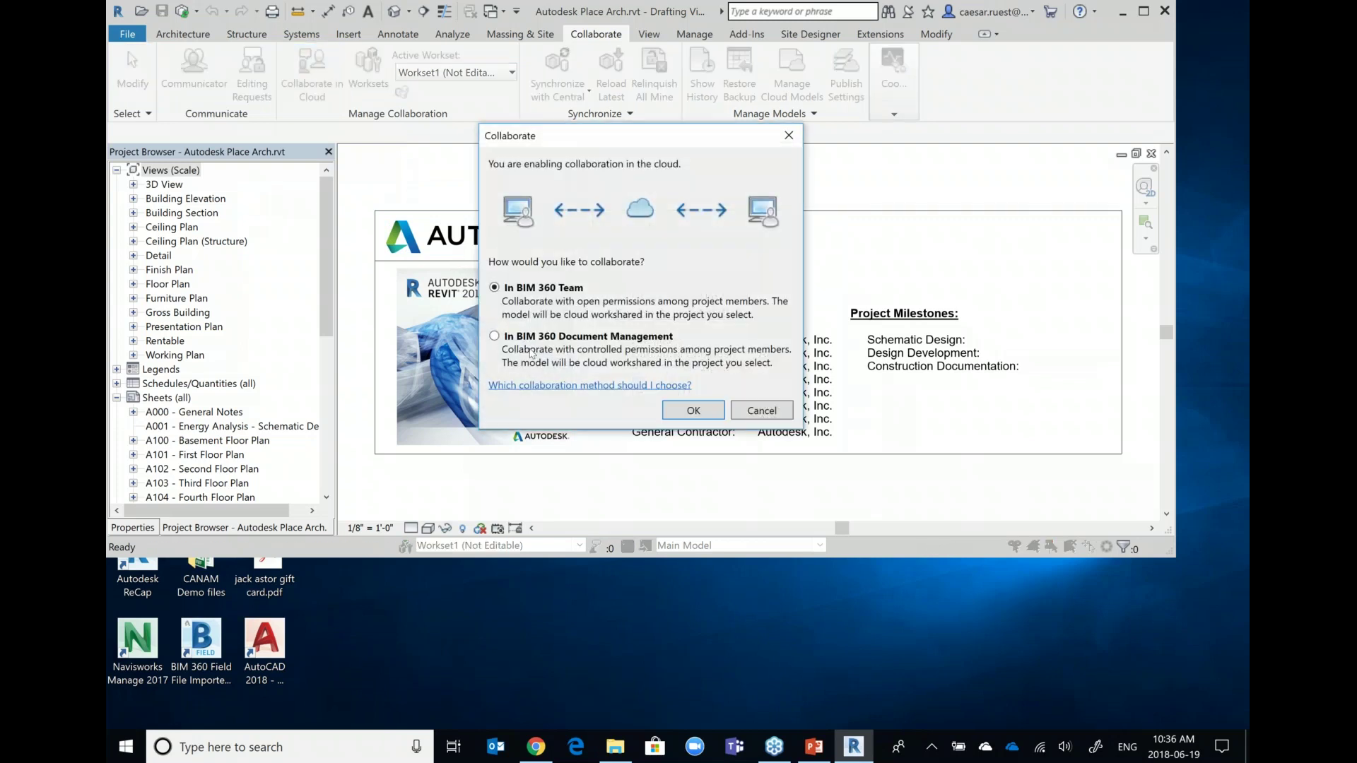
left_click(510, 342)
left_click(699, 411)
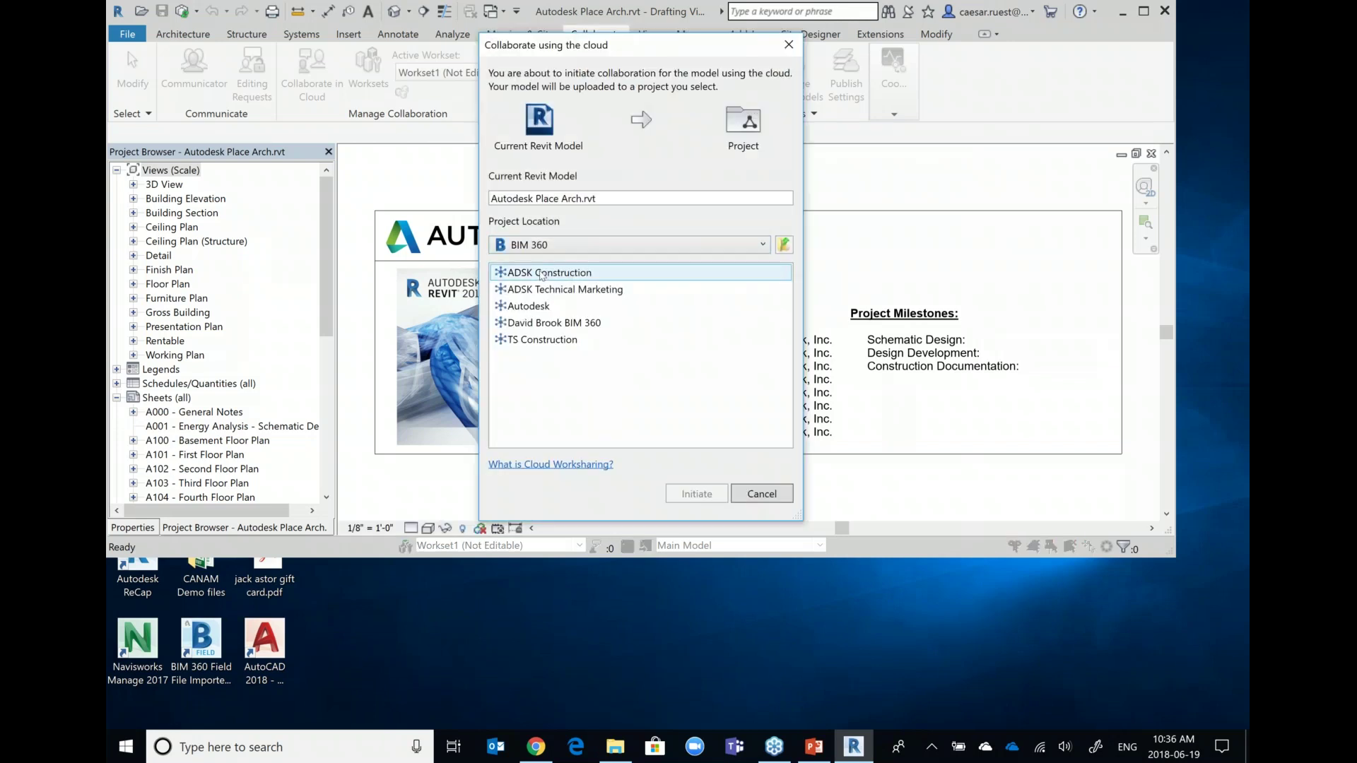
Set the upload location to ADSK Construction > ZZ Developments > Project Files > Architects and initiate the collaboration.
double_click(542, 273)
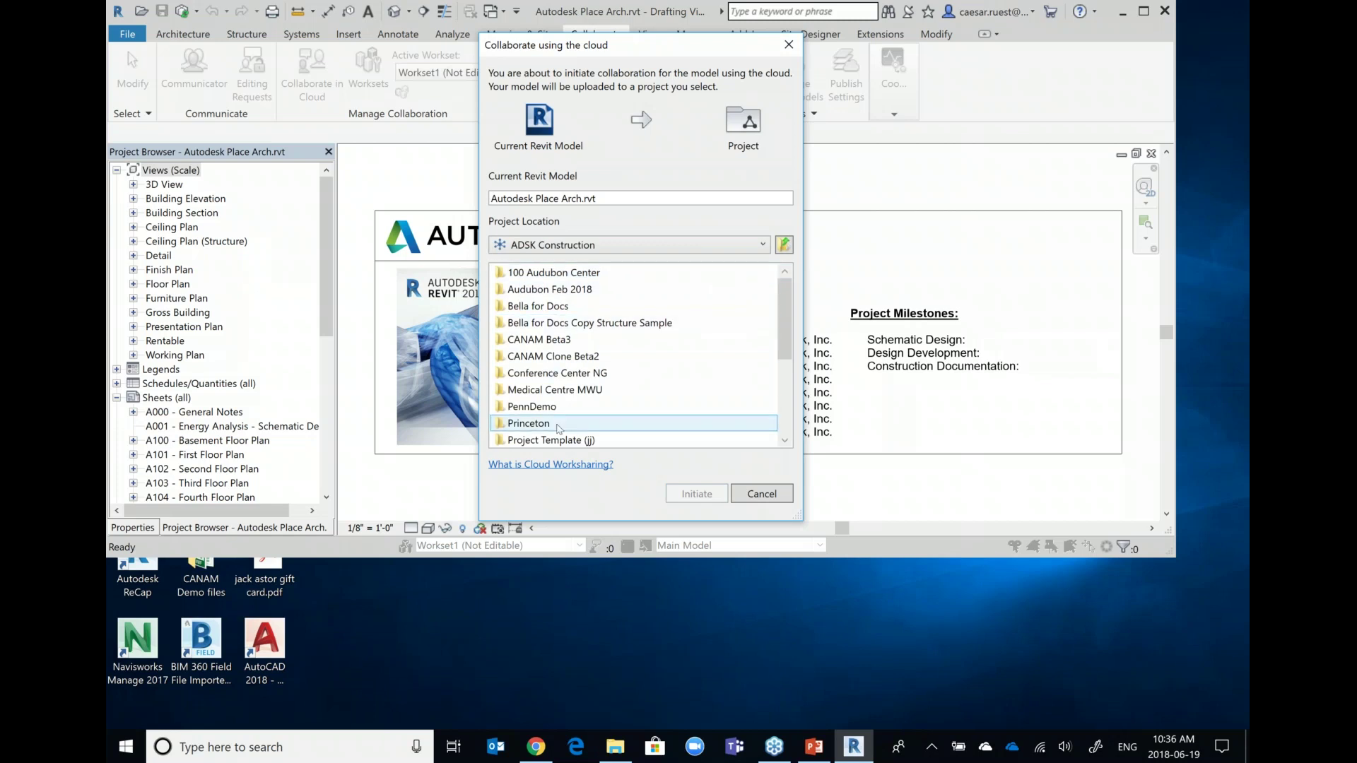
scroll(558, 427, "down", 3)
left_click(552, 393)
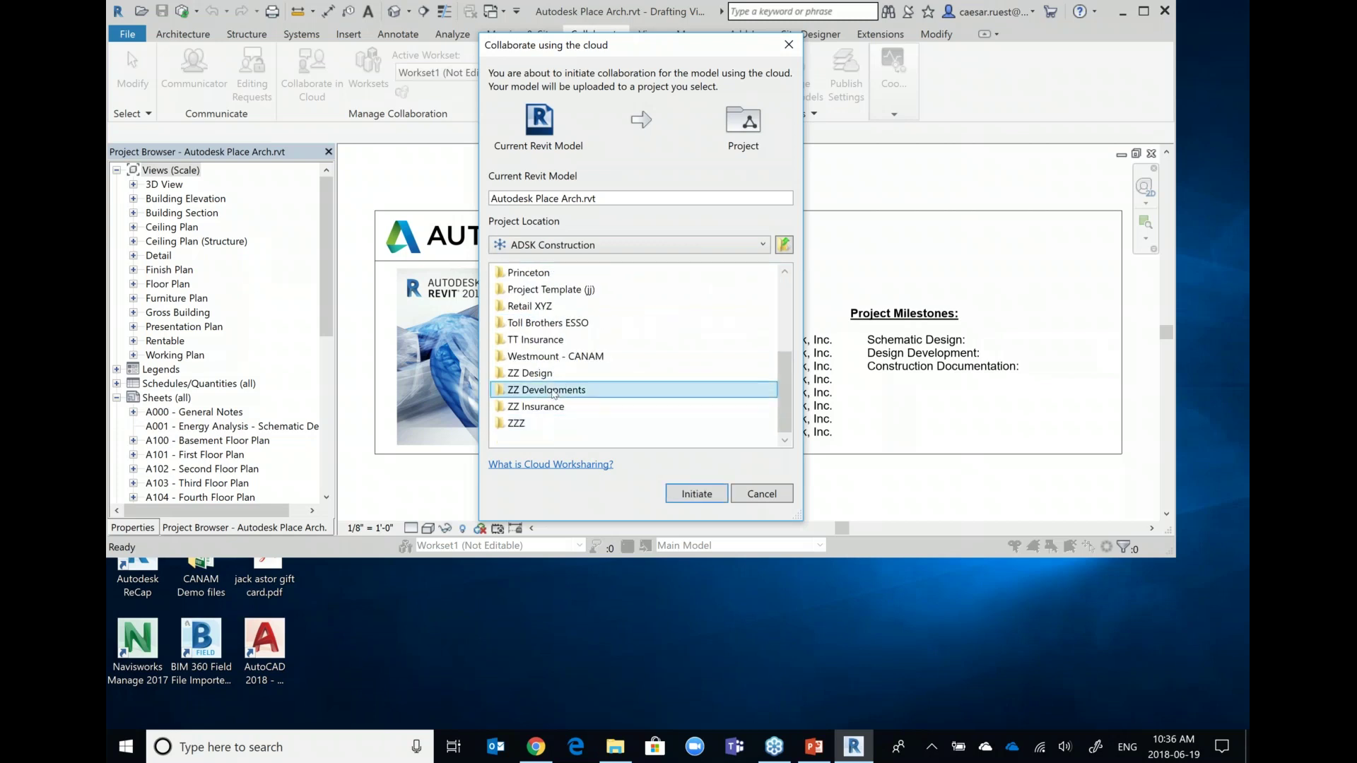
double_click(551, 391)
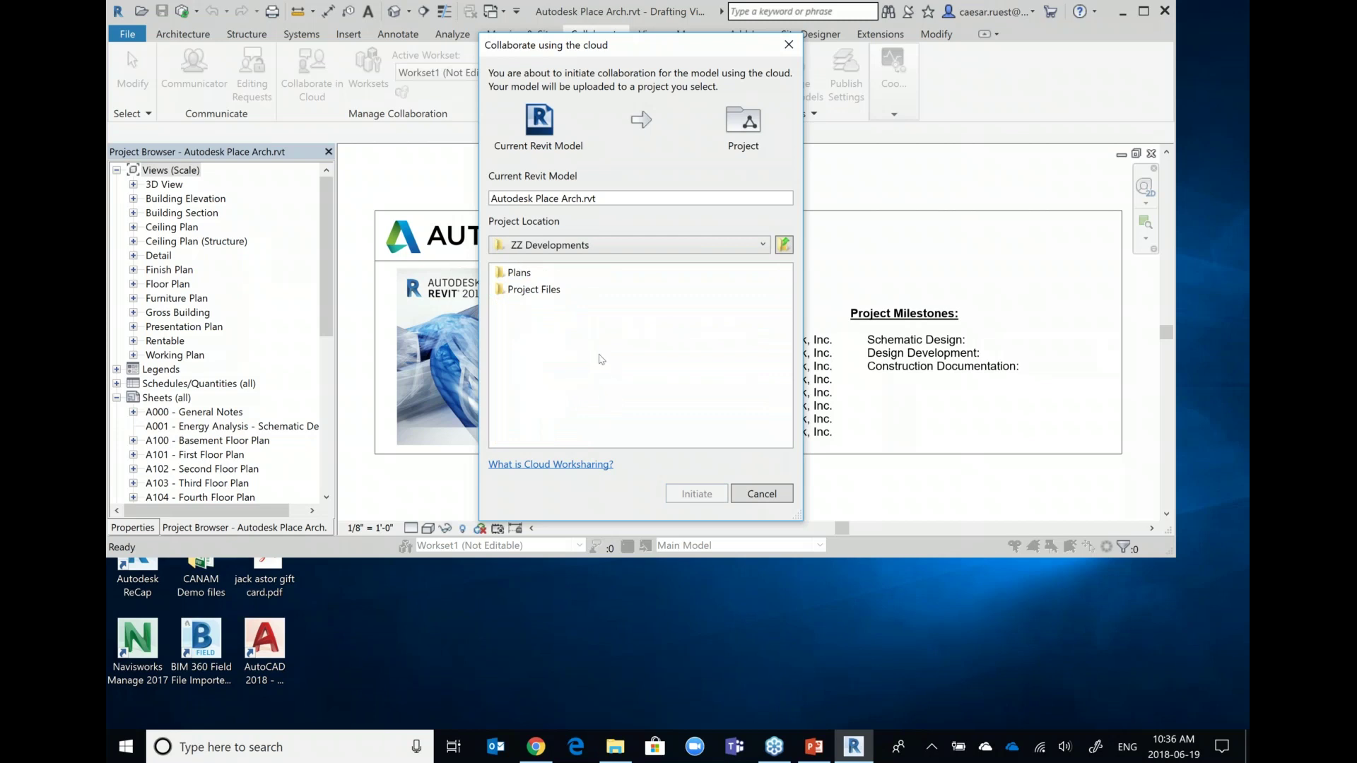
double_click(553, 292)
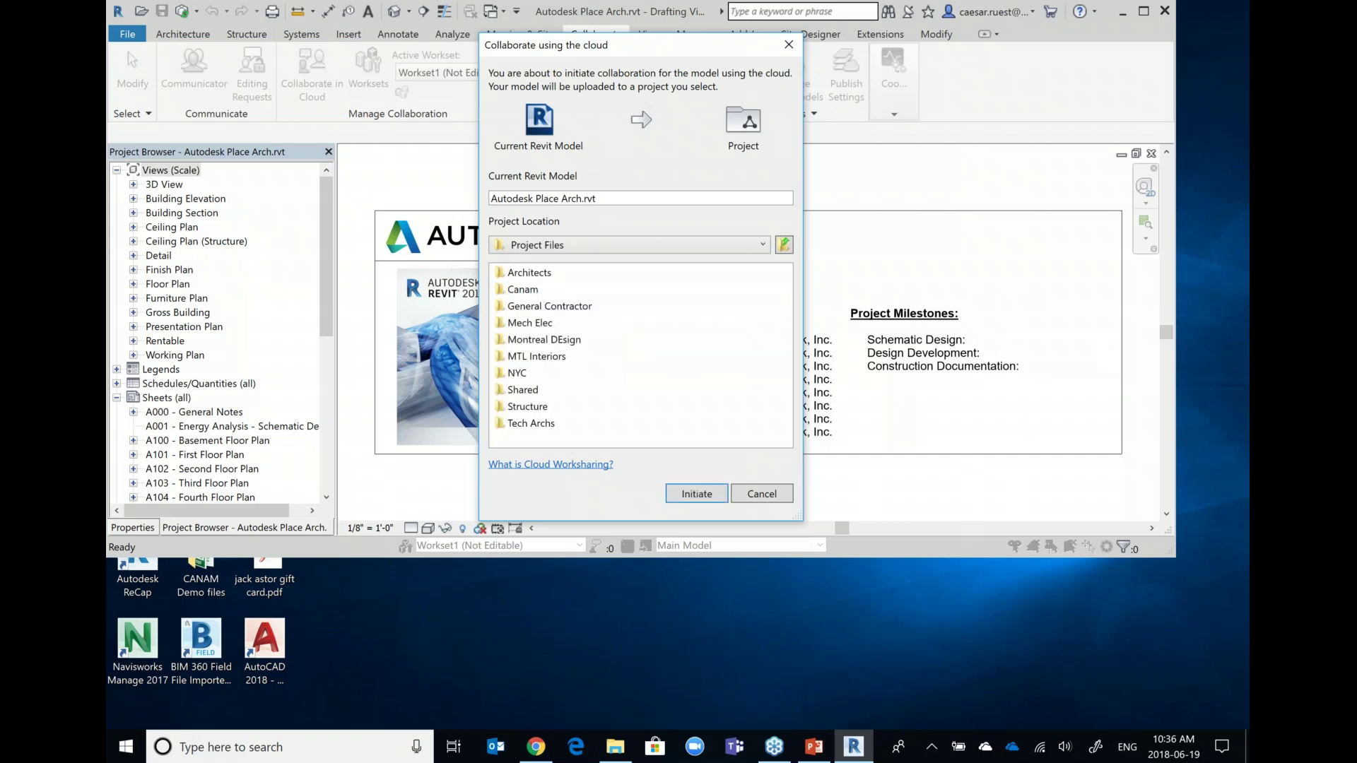
left_click(555, 292)
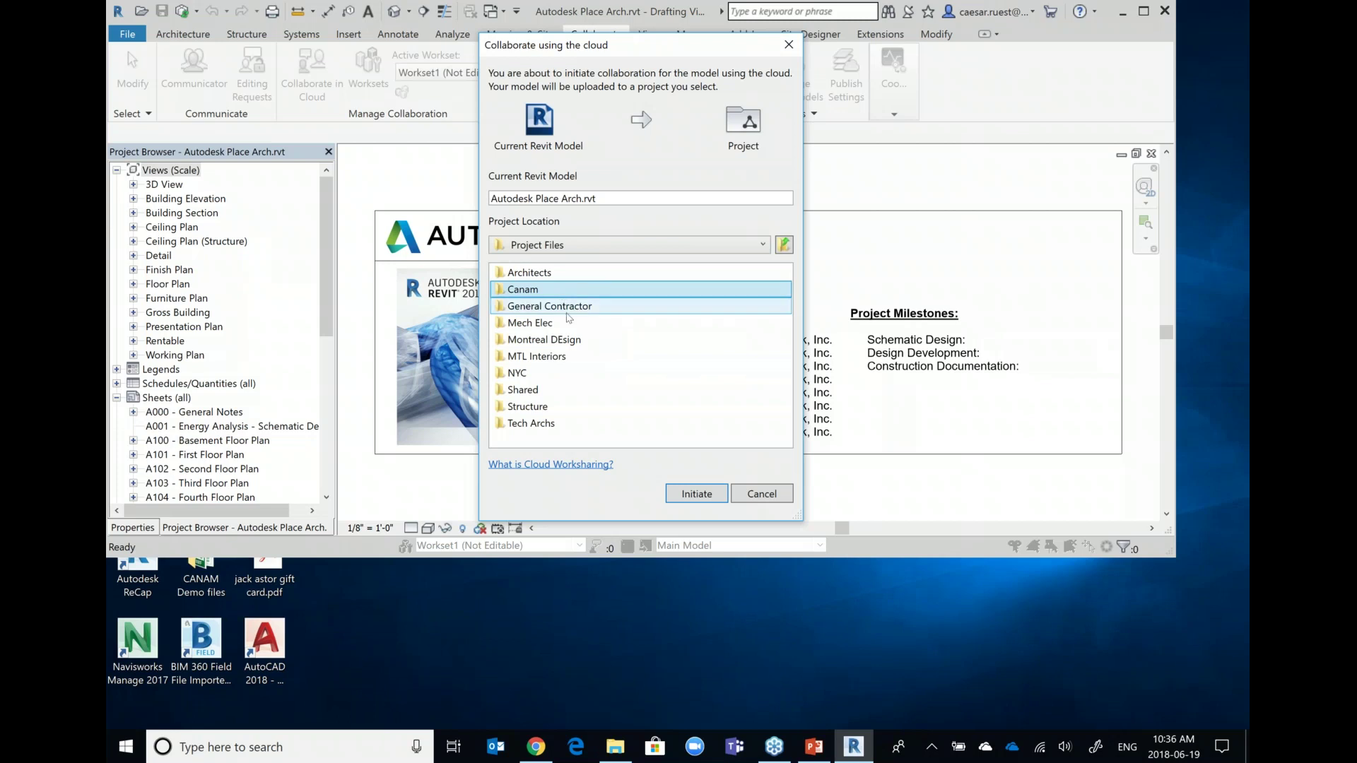
left_click(552, 275)
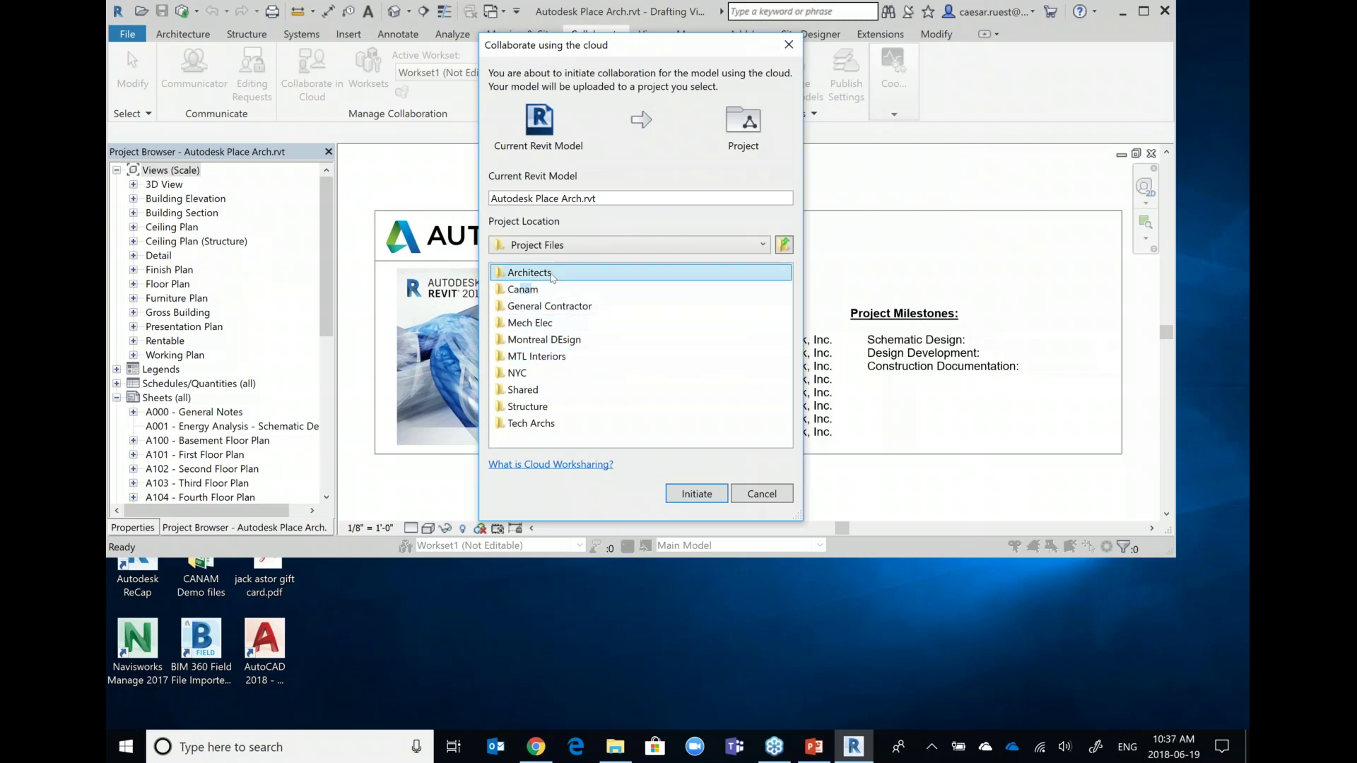
double_click(553, 275)
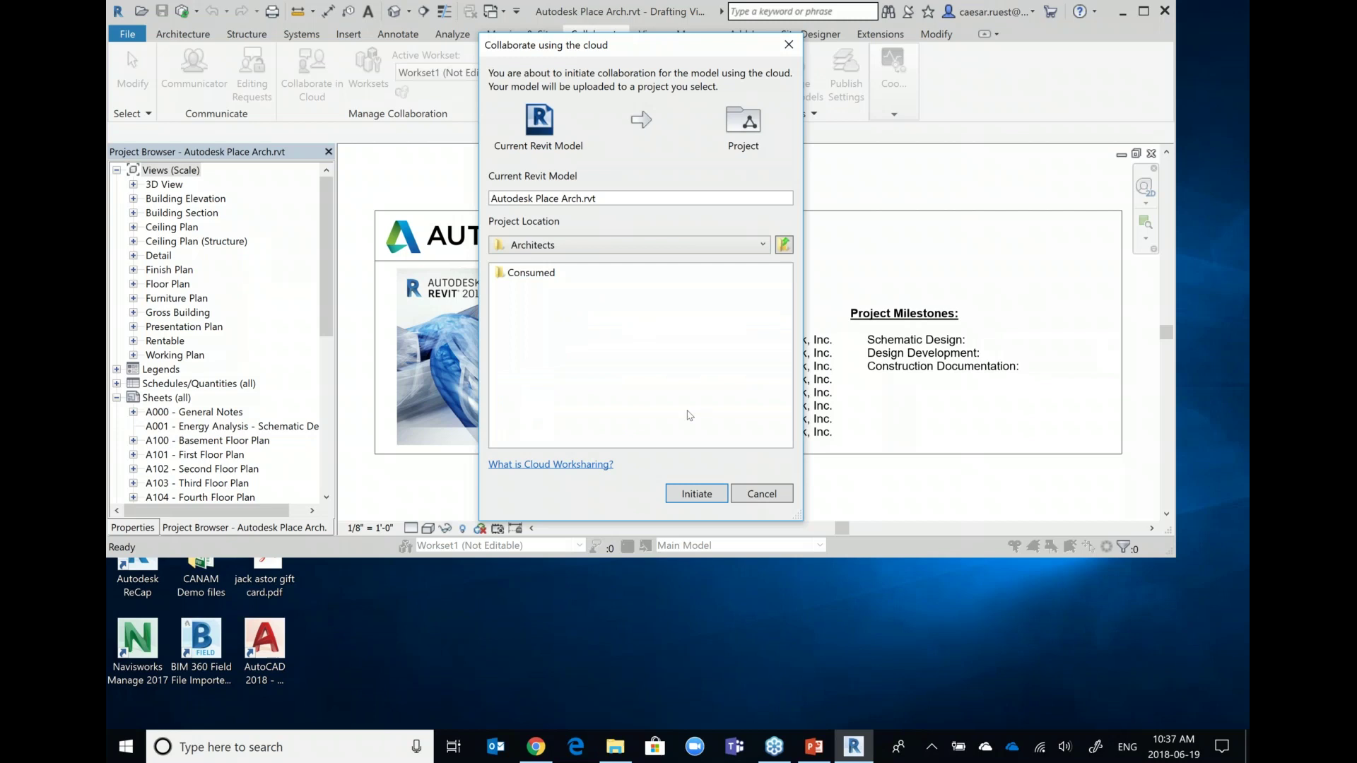
left_click(696, 493)
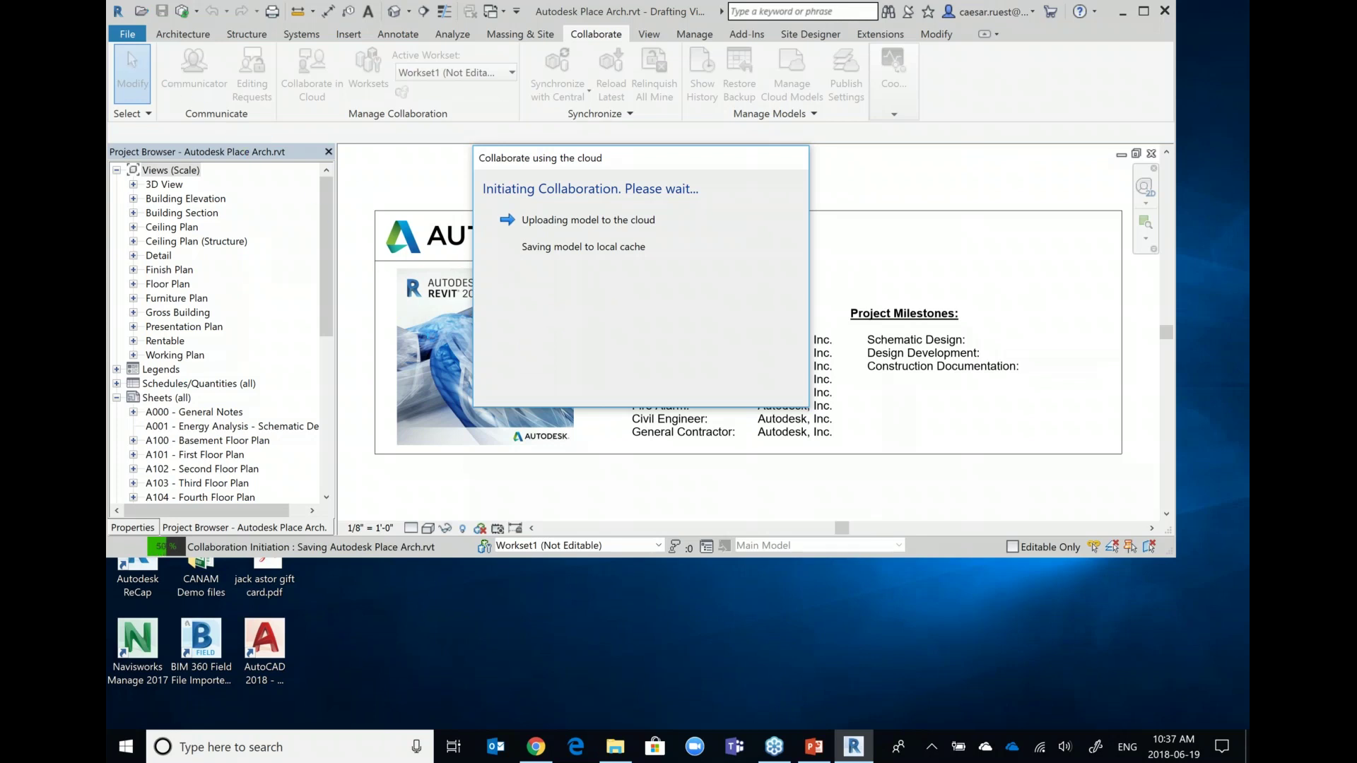
Switch to File Explorer, enlarge its window, and open the BIM 360 (Preview) drive under This PC.
left_click(615, 747)
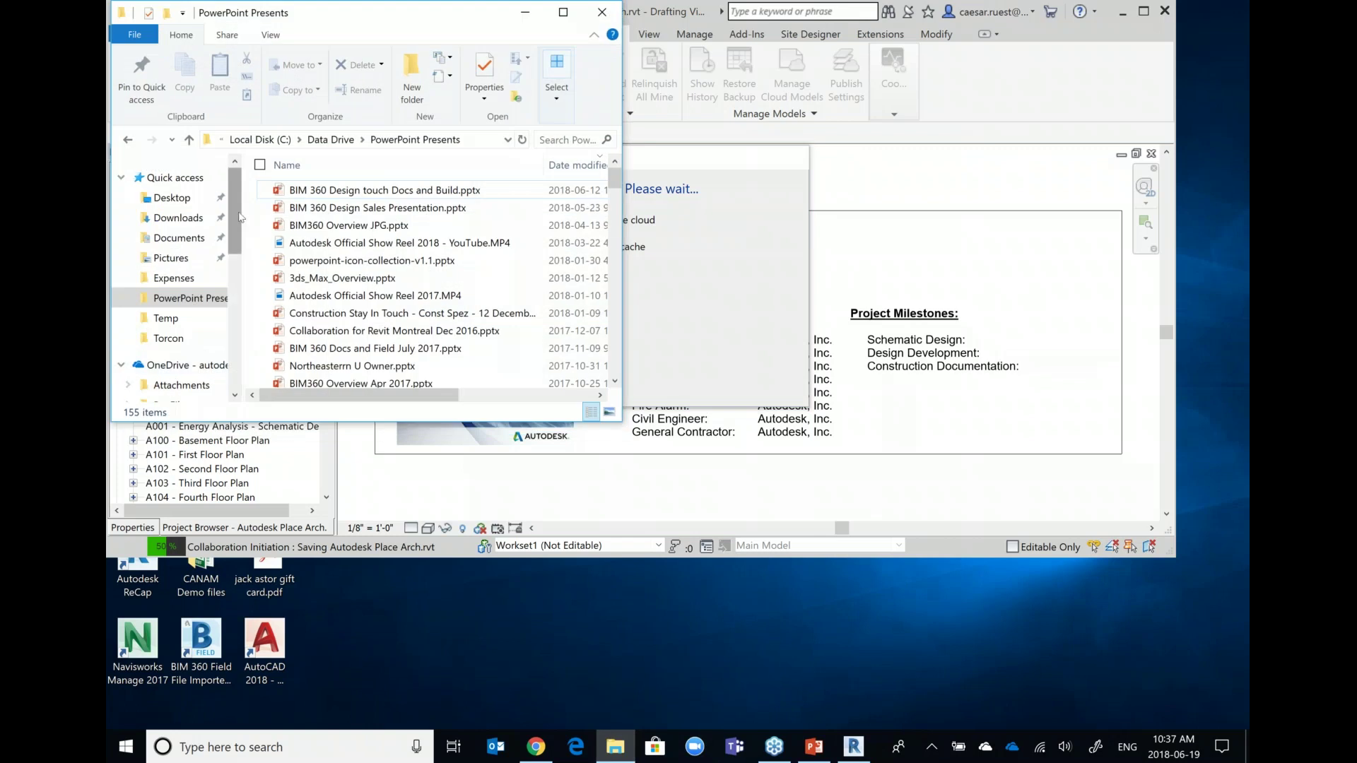
scroll(212, 282, "down", 5)
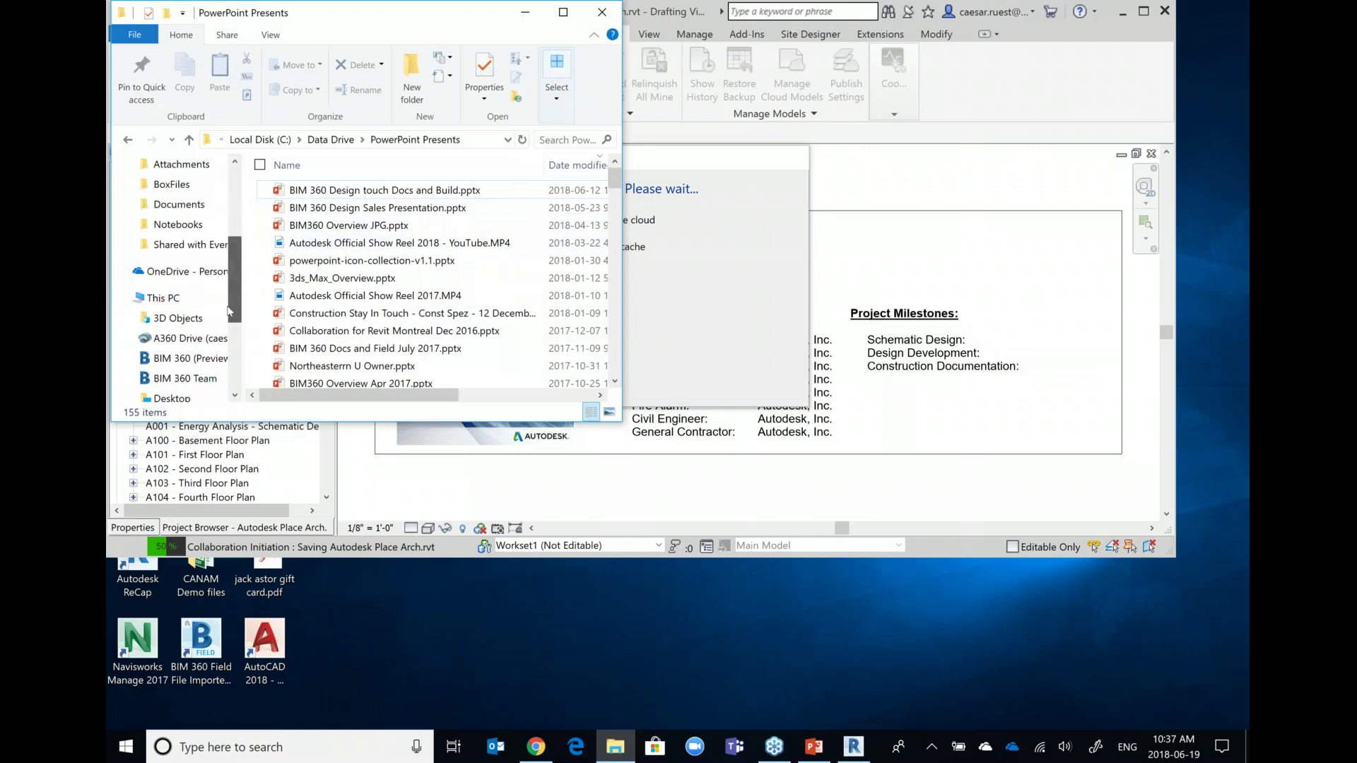
left_click(163, 298)
left_click(300, 352)
left_click_drag(622, 421, 953, 524)
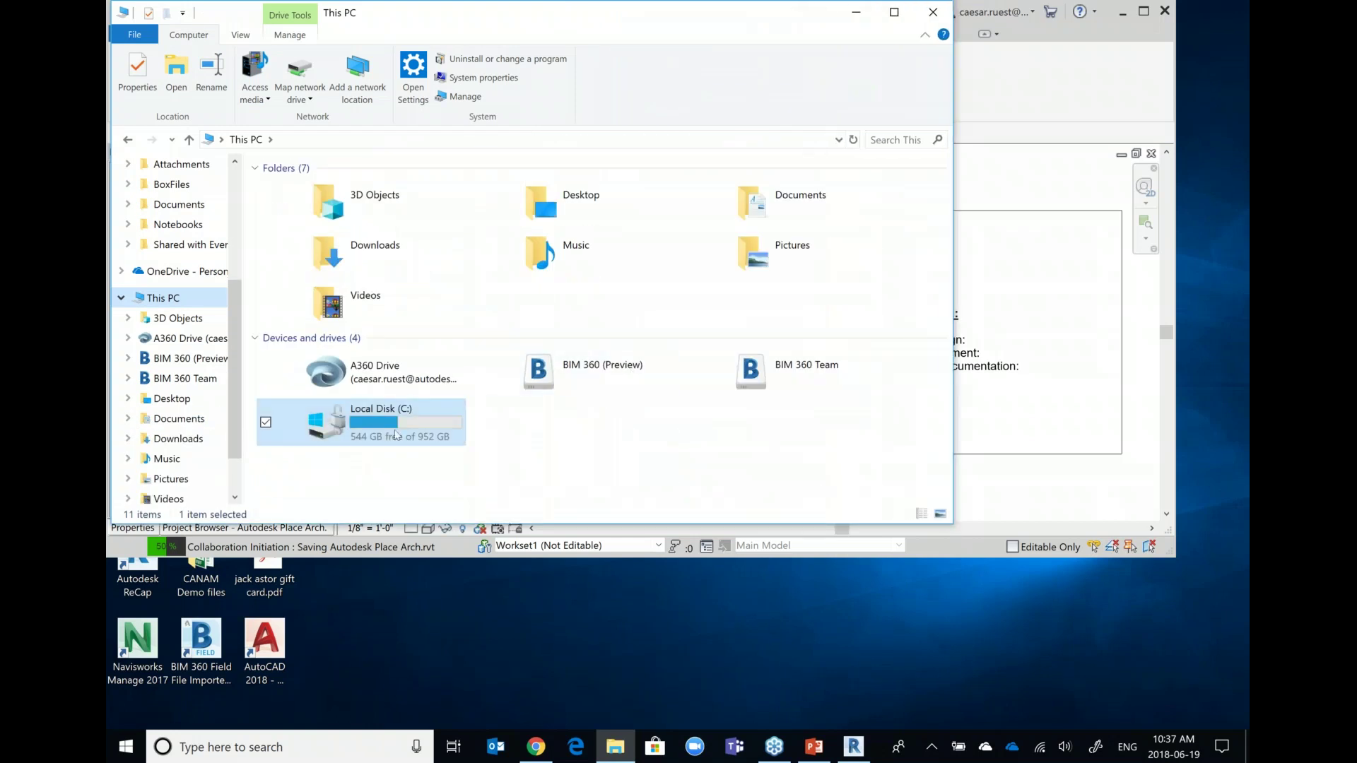
left_click(604, 376)
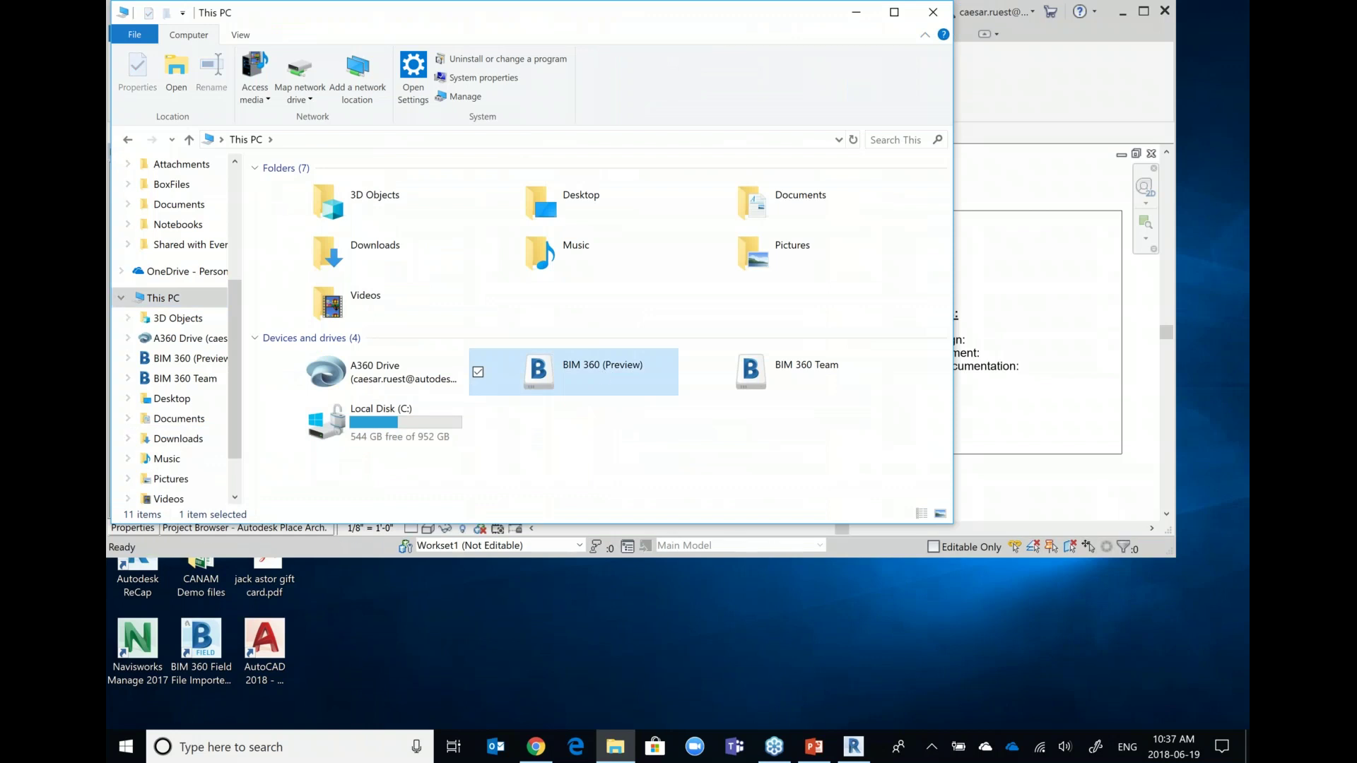
double_click(604, 376)
double_click(537, 367)
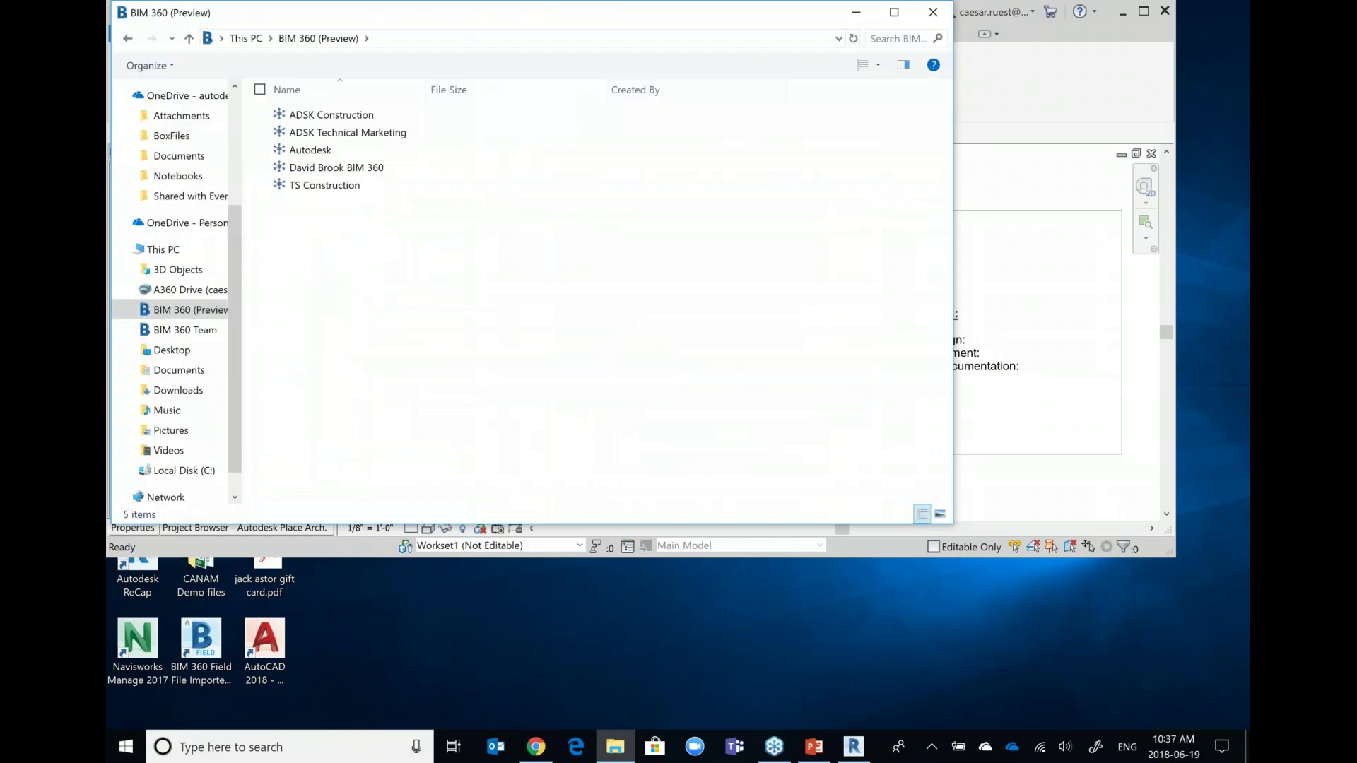
Browse to ADSK Construction > ZZ Developments > Project Files > Architects and move the file window clear of Revit.
double_click(318, 117)
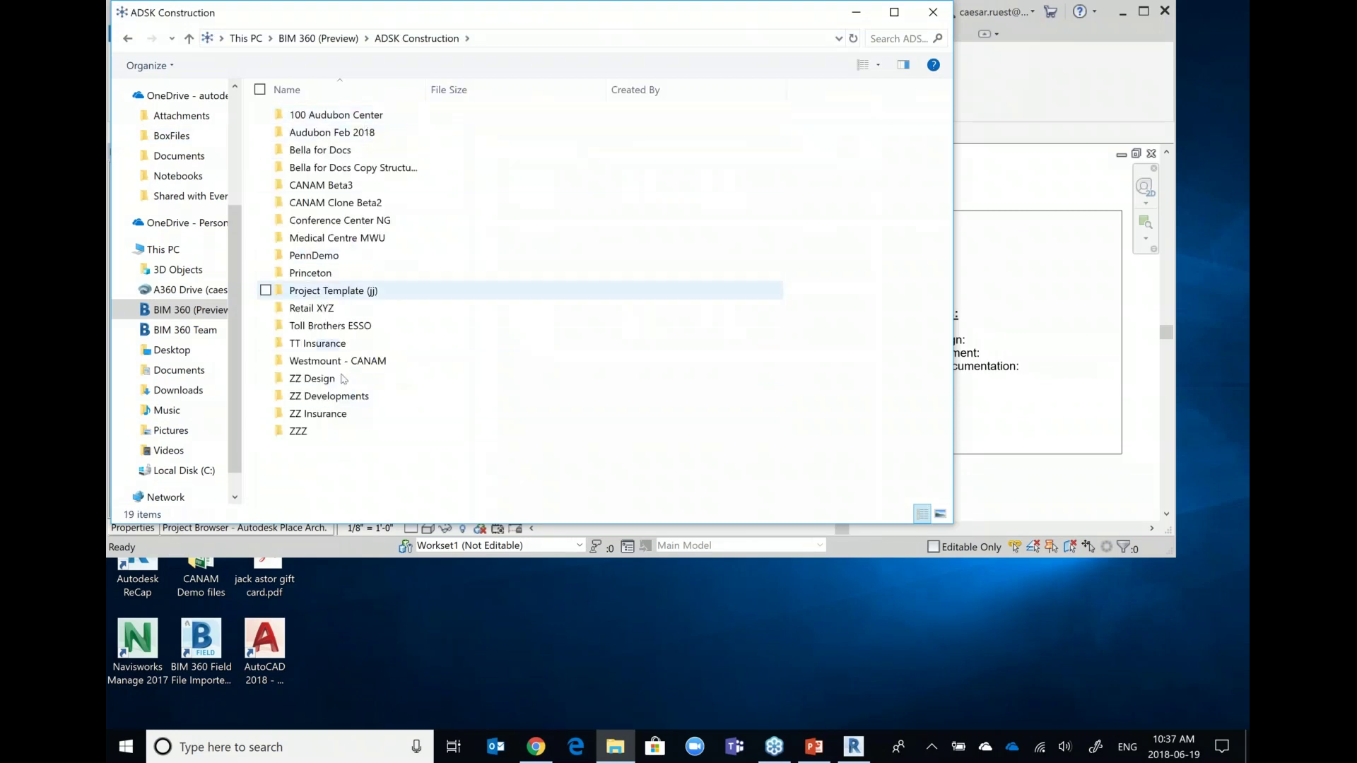
double_click(336, 397)
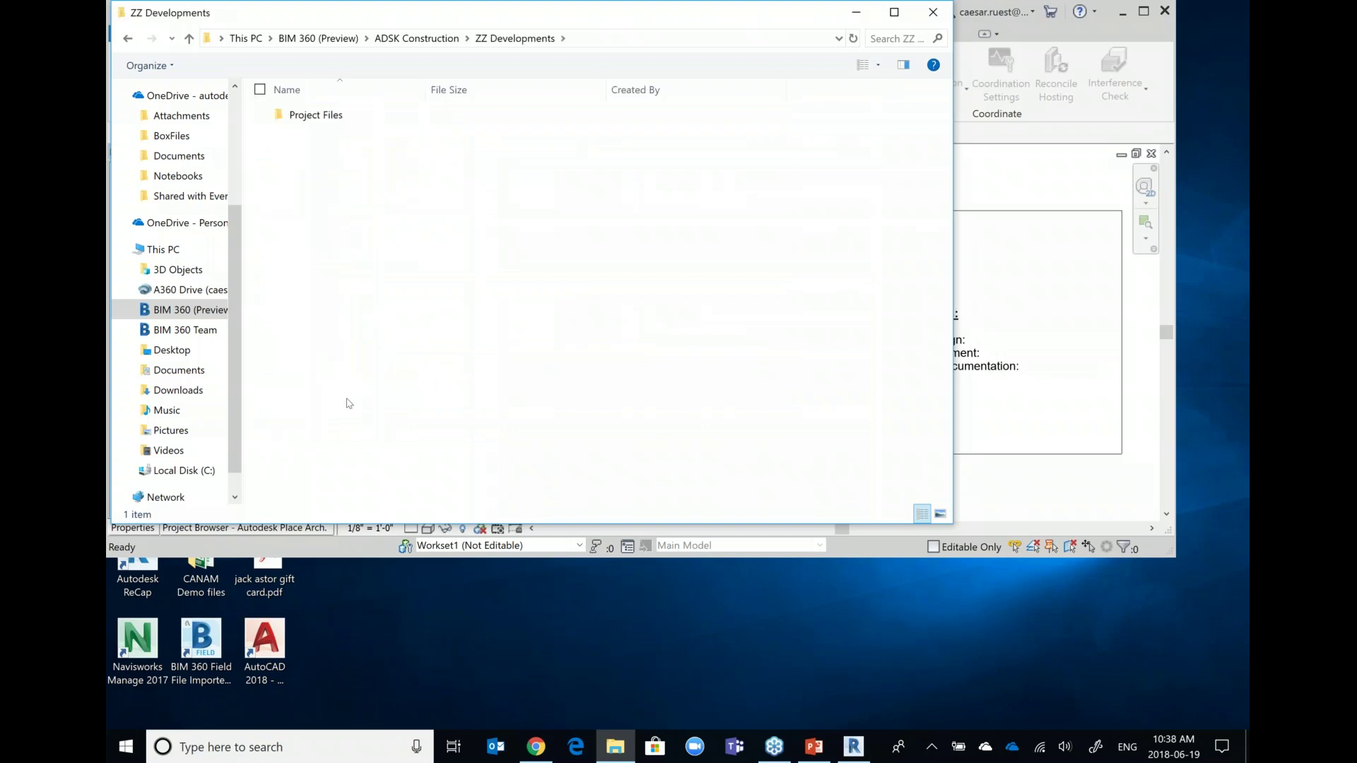
left_click(317, 120)
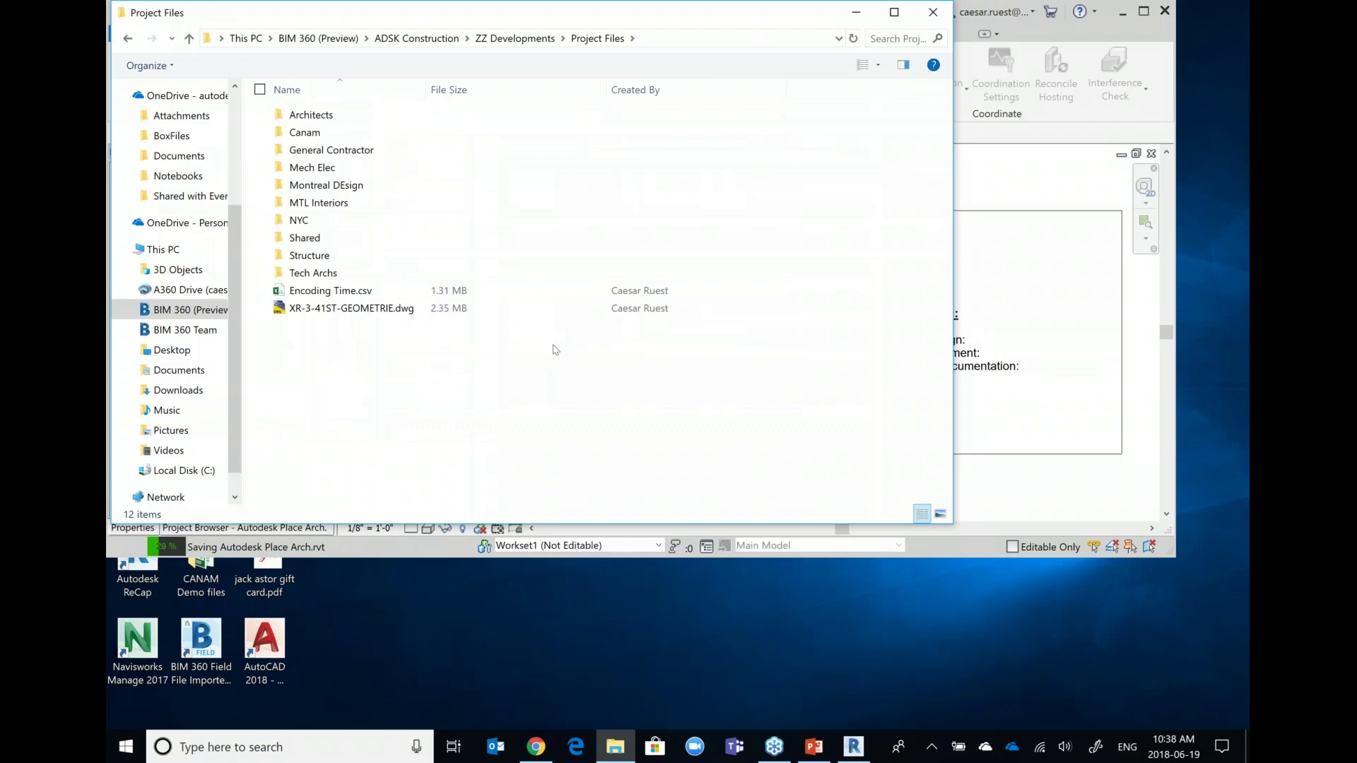
left_click(325, 114)
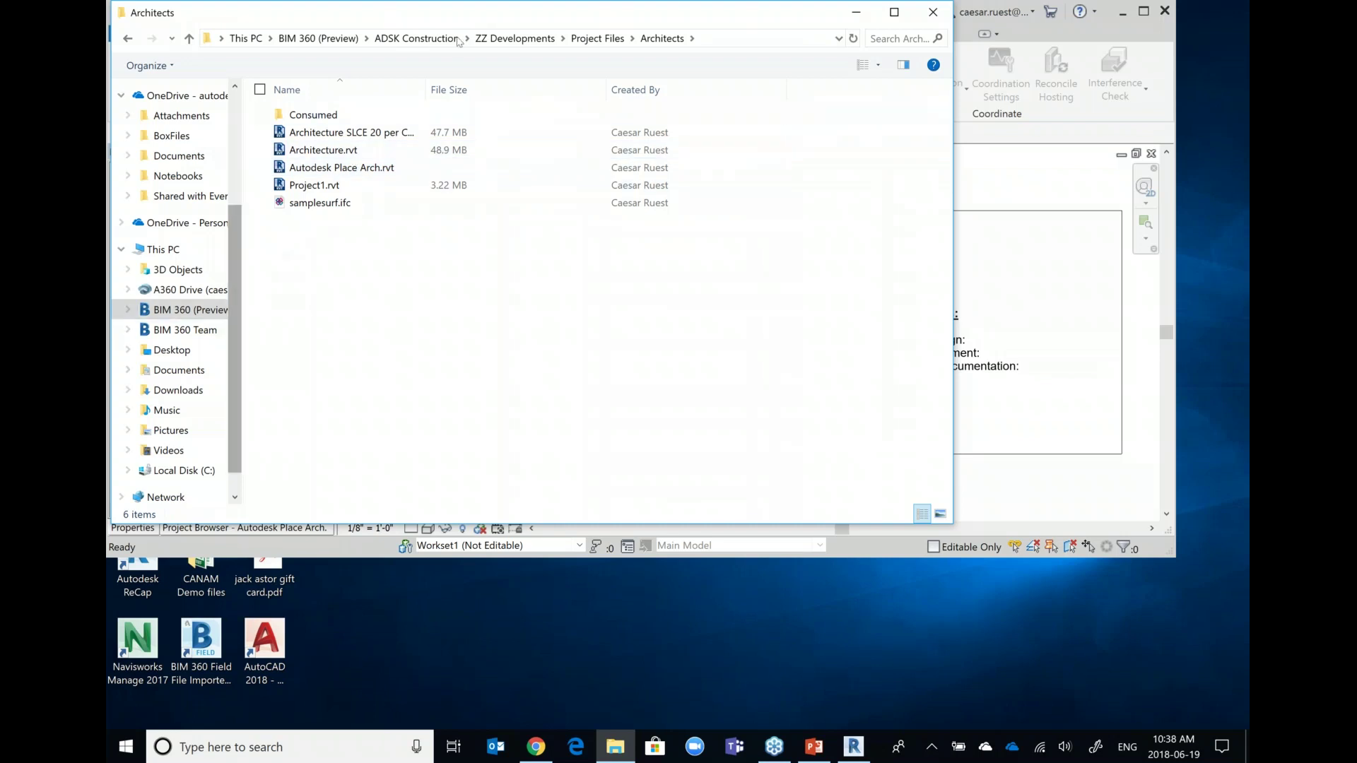
left_click_drag(493, 27, 808, 516)
Return to Revit and open the 1/8" = 1'-0" 3D view of 0 - Basement Floor.
left_click(764, 394)
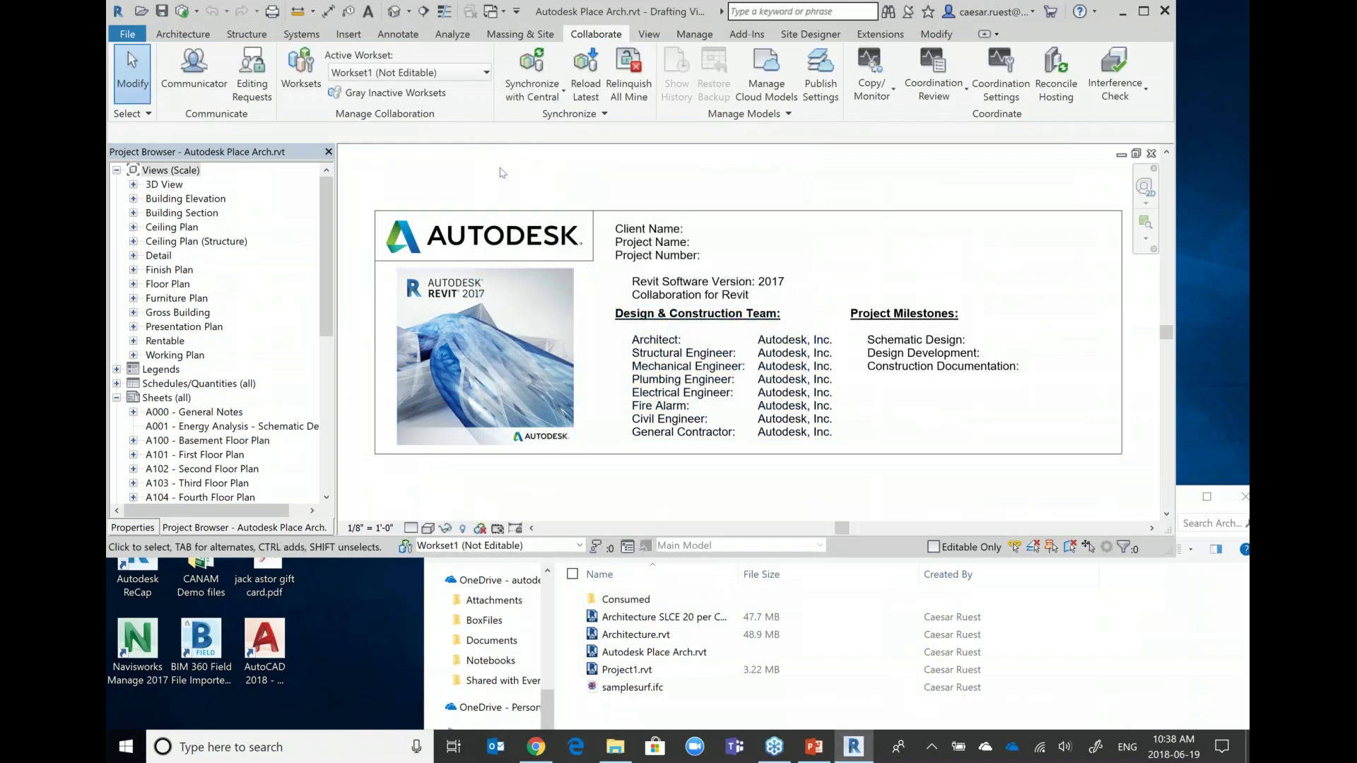
left_click(351, 39)
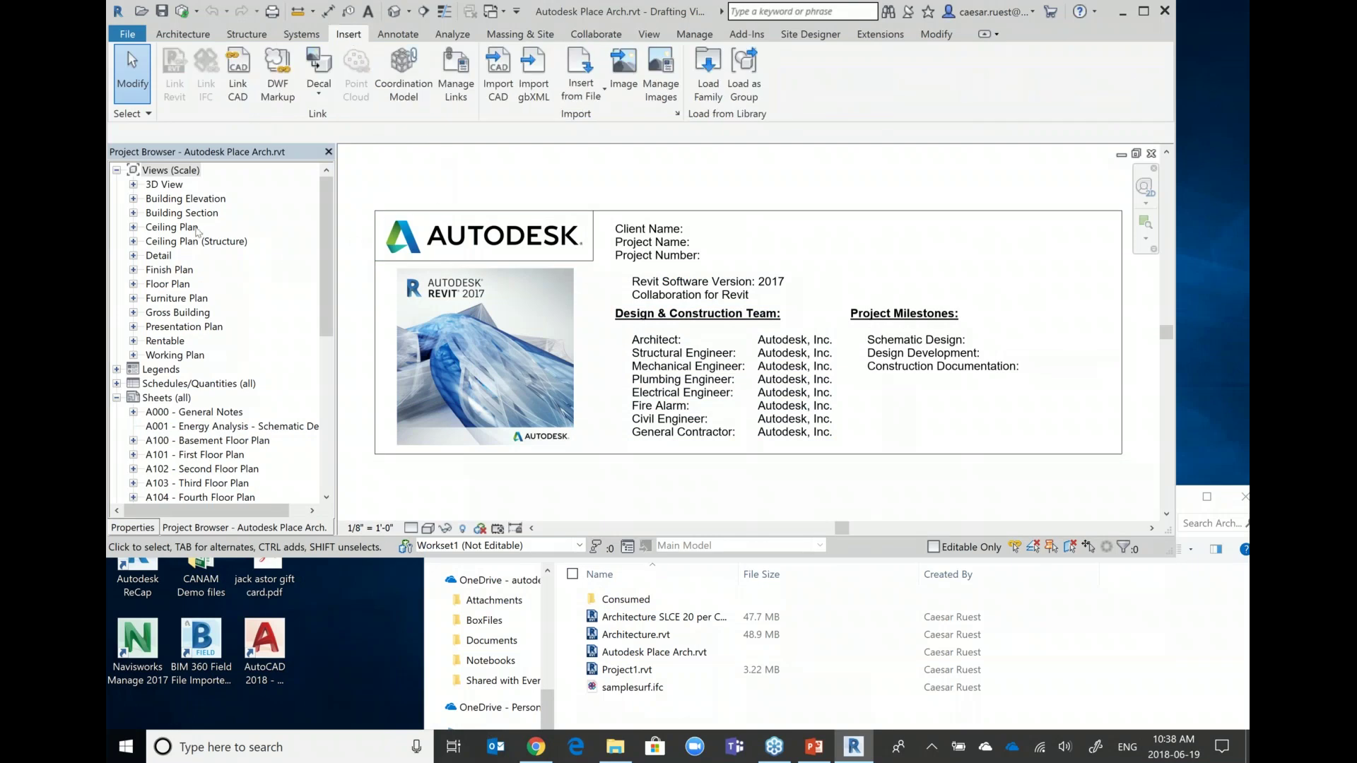
left_click(164, 184)
left_click(133, 184)
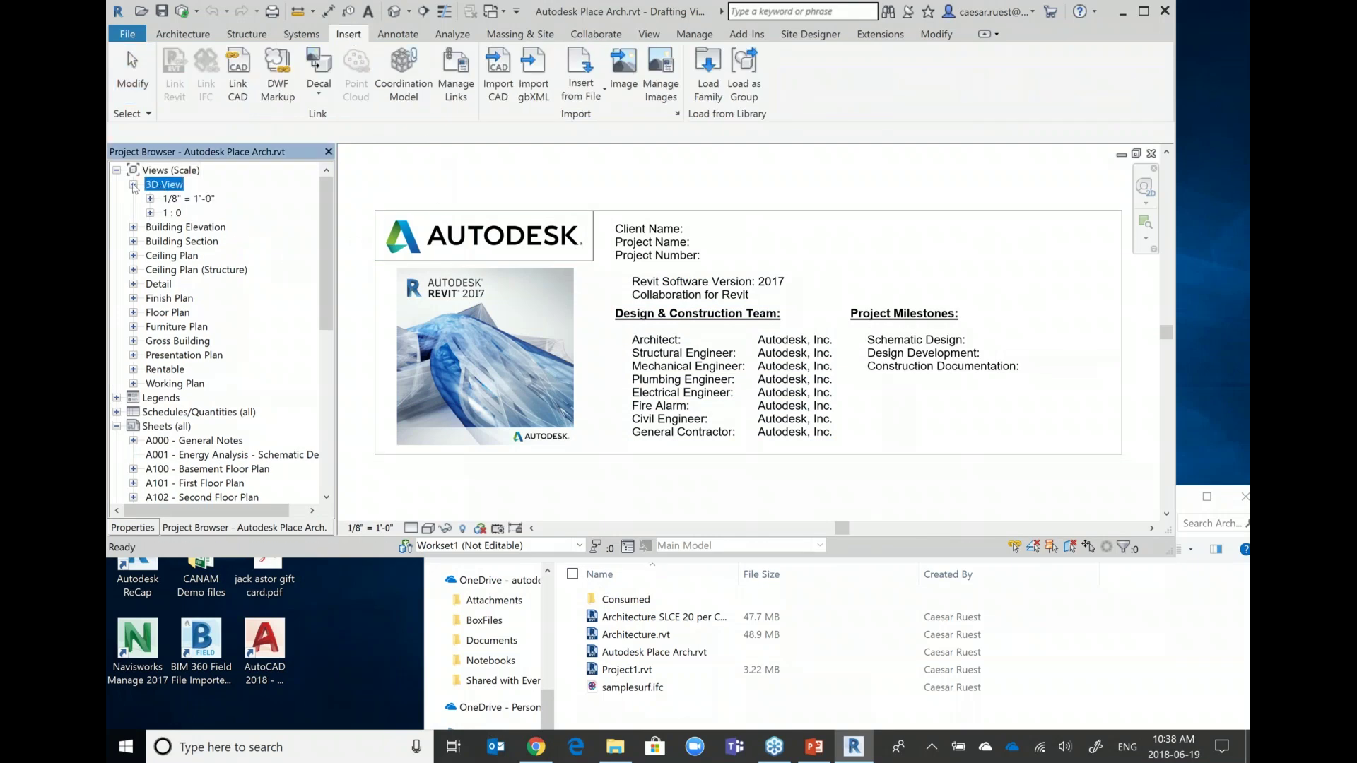
left_click(164, 200)
left_click(149, 199)
left_click(223, 213)
double_click(223, 213)
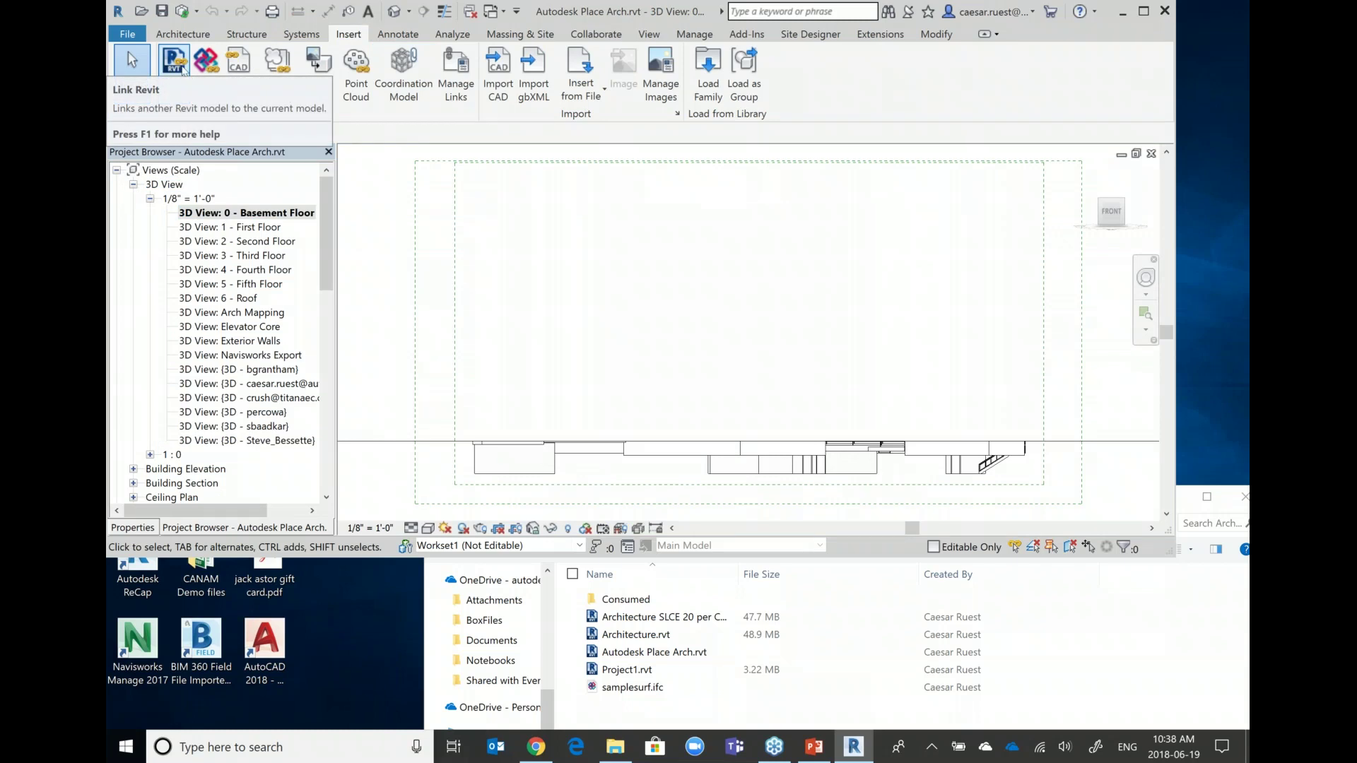
Browse the Link Revit locations, checking the BIM 360 (Preview) drive and external resource BIM 360 > ZZ Developments > Project Files, and cancel without linking.
left_click(182, 70)
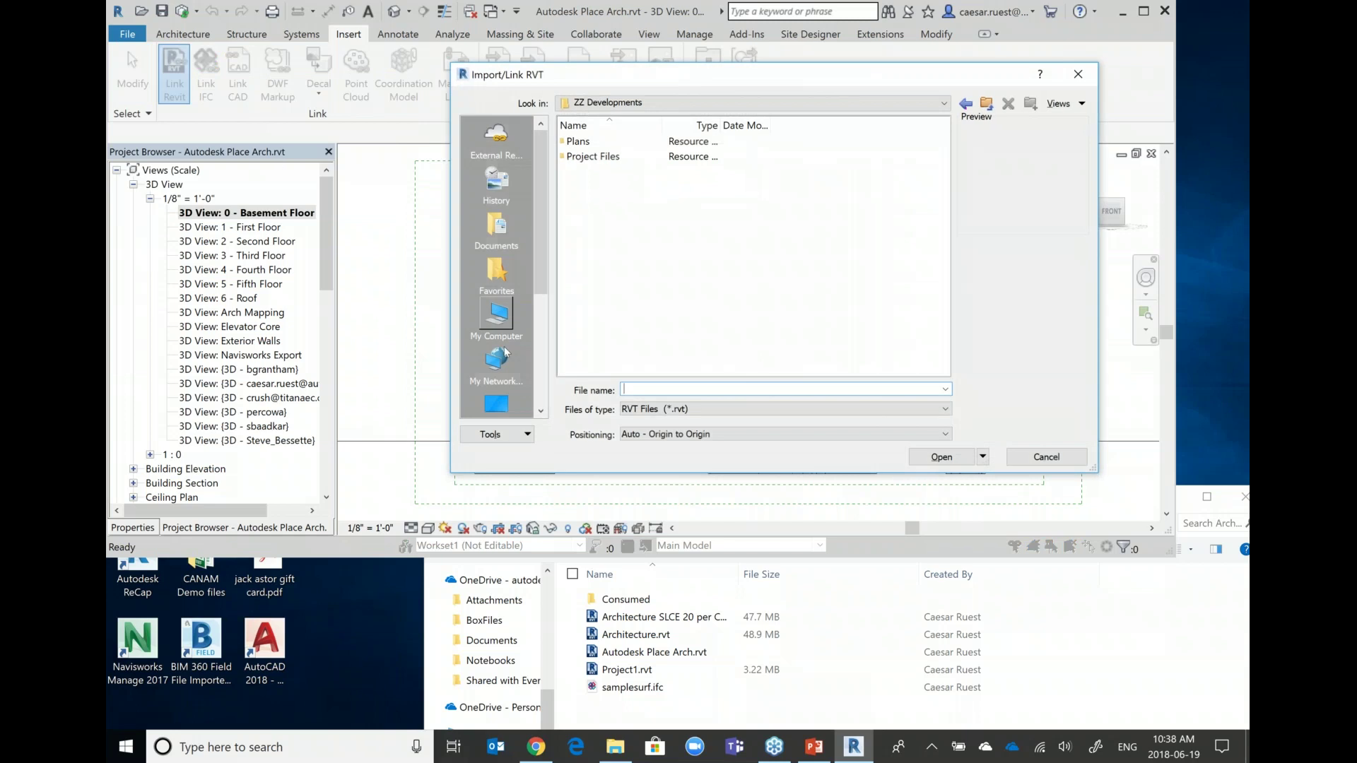
left_click(501, 314)
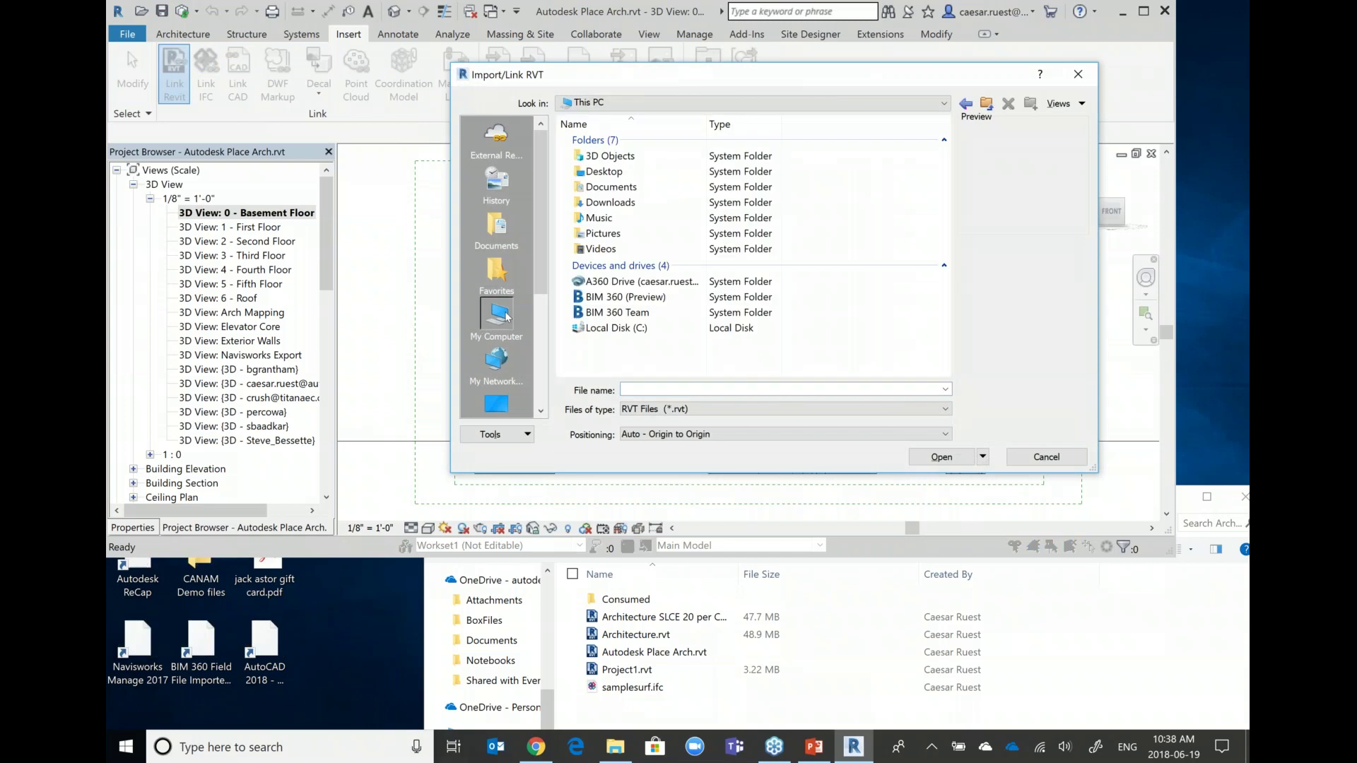
double_click(619, 297)
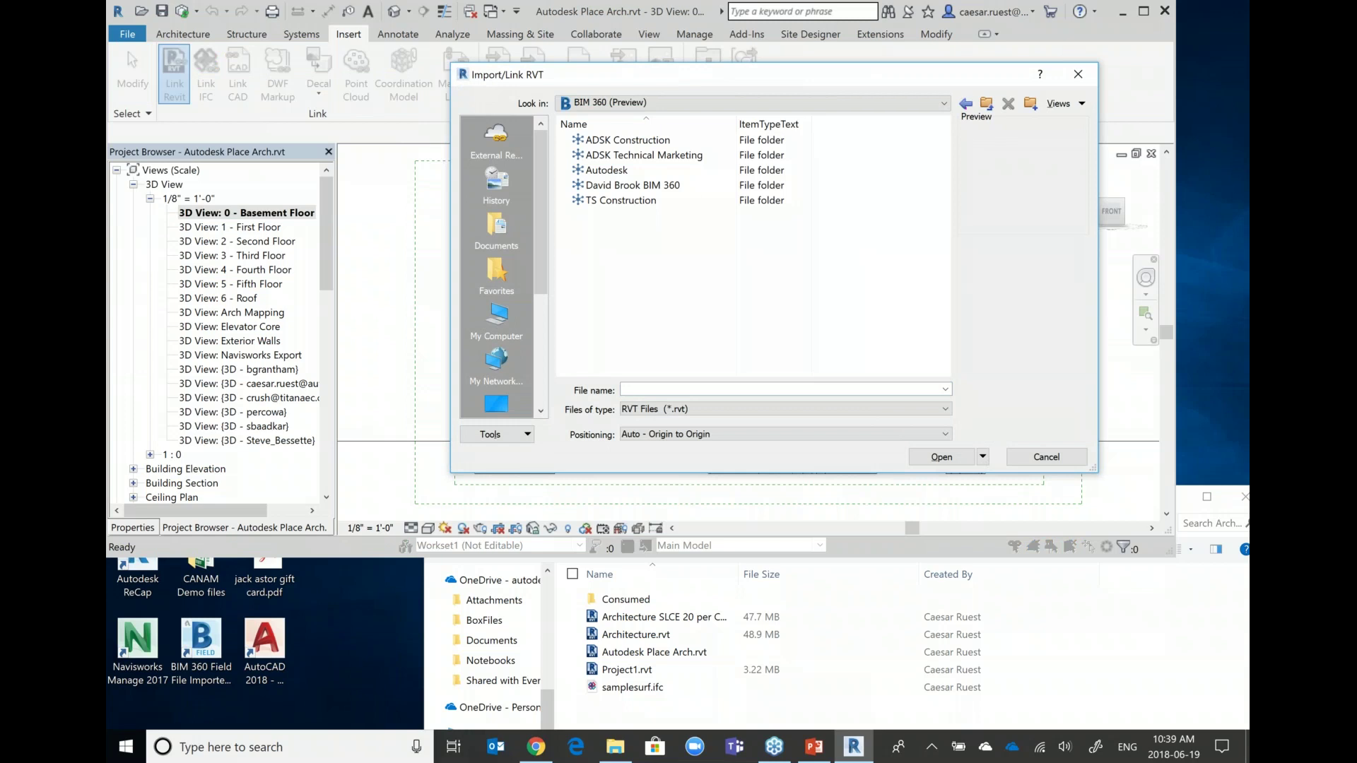
left_click(496, 138)
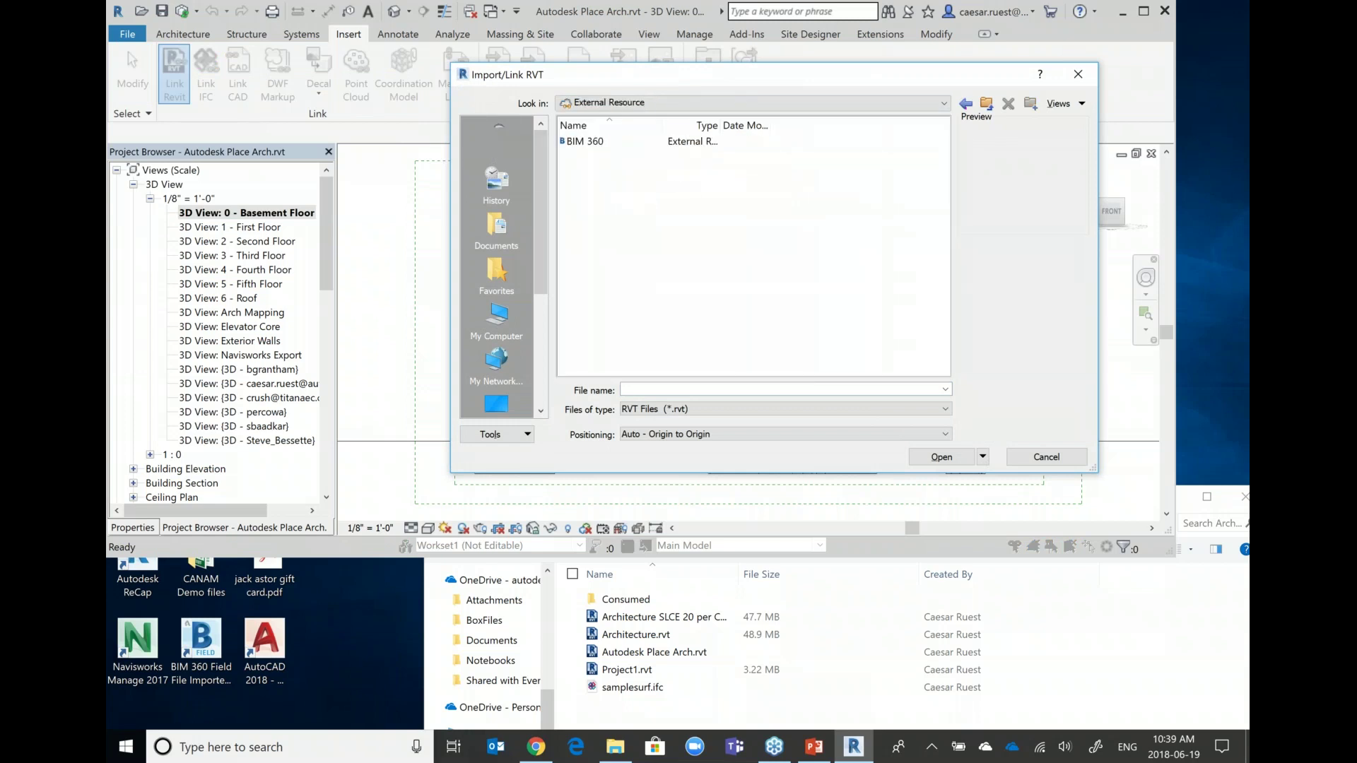
double_click(575, 143)
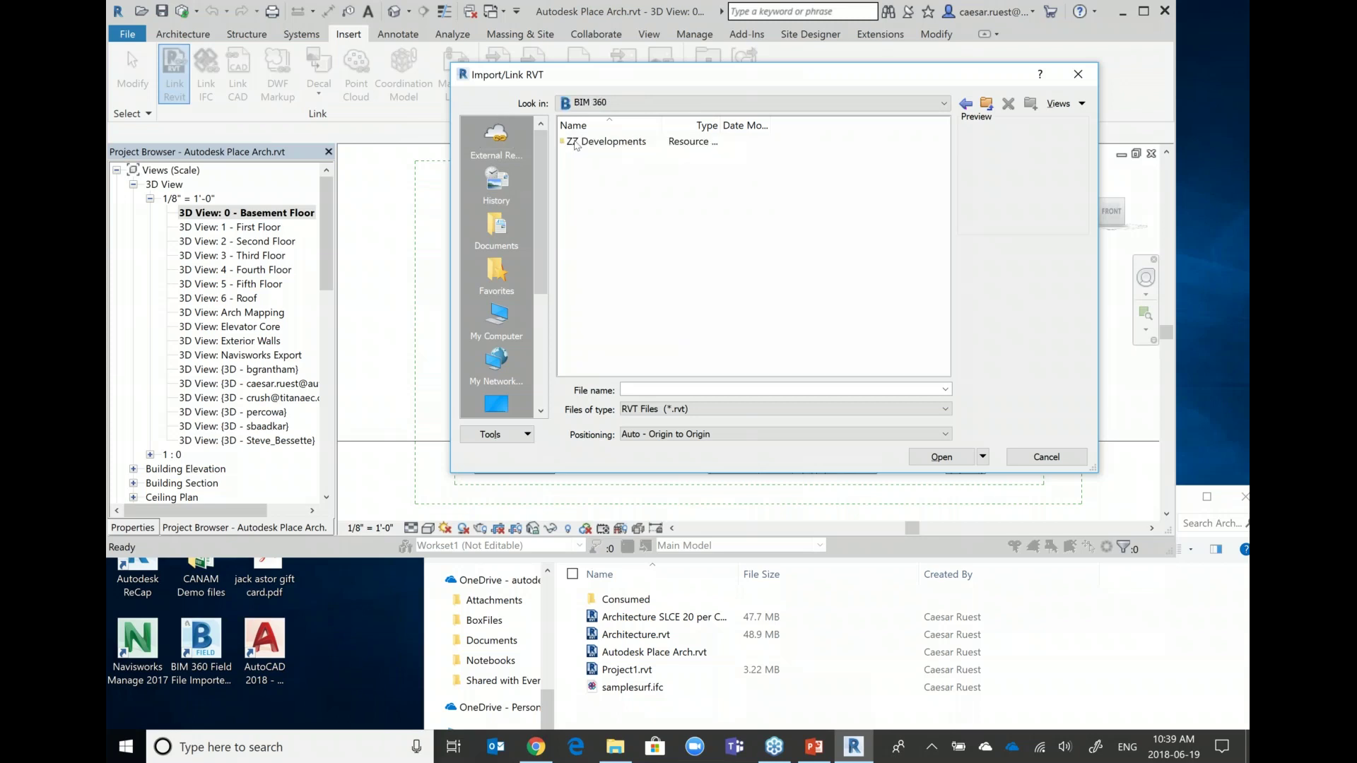
double_click(575, 143)
left_click(596, 160)
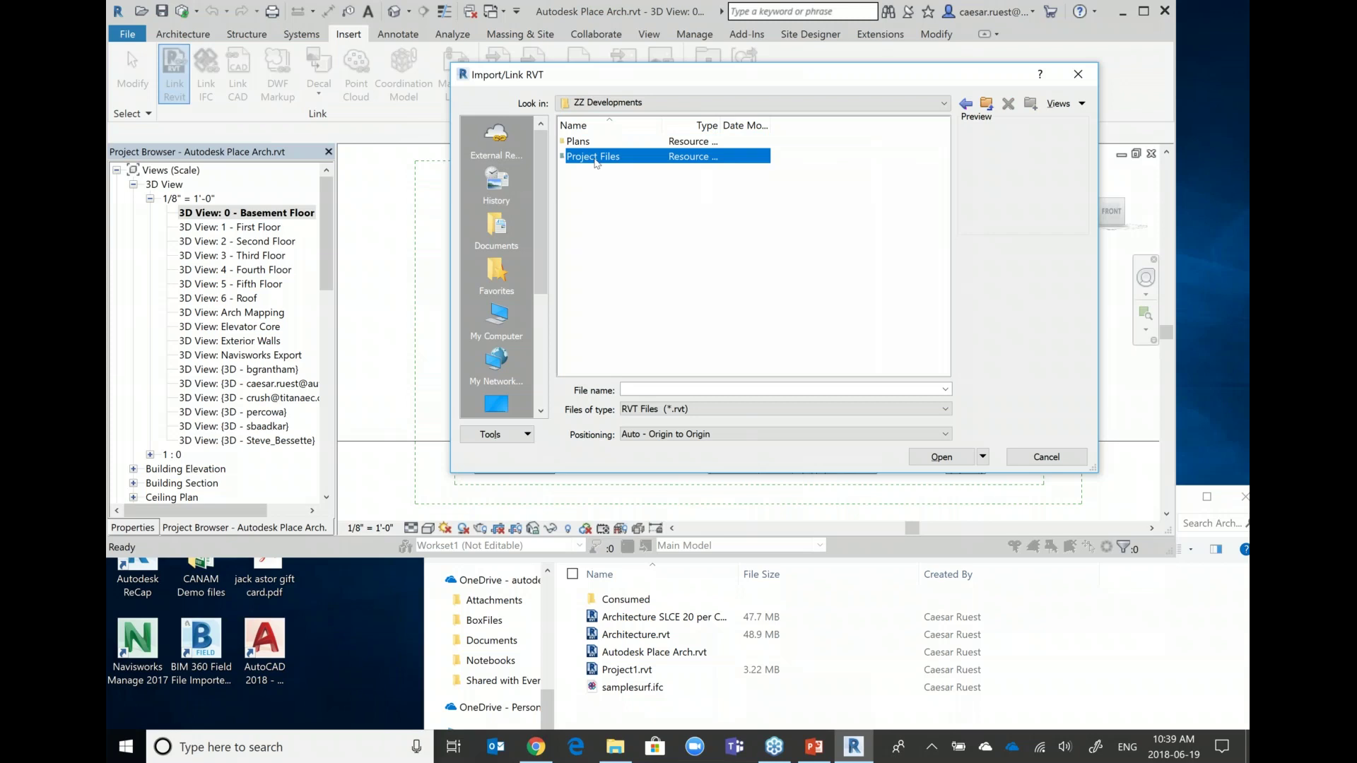
left_click(1048, 458)
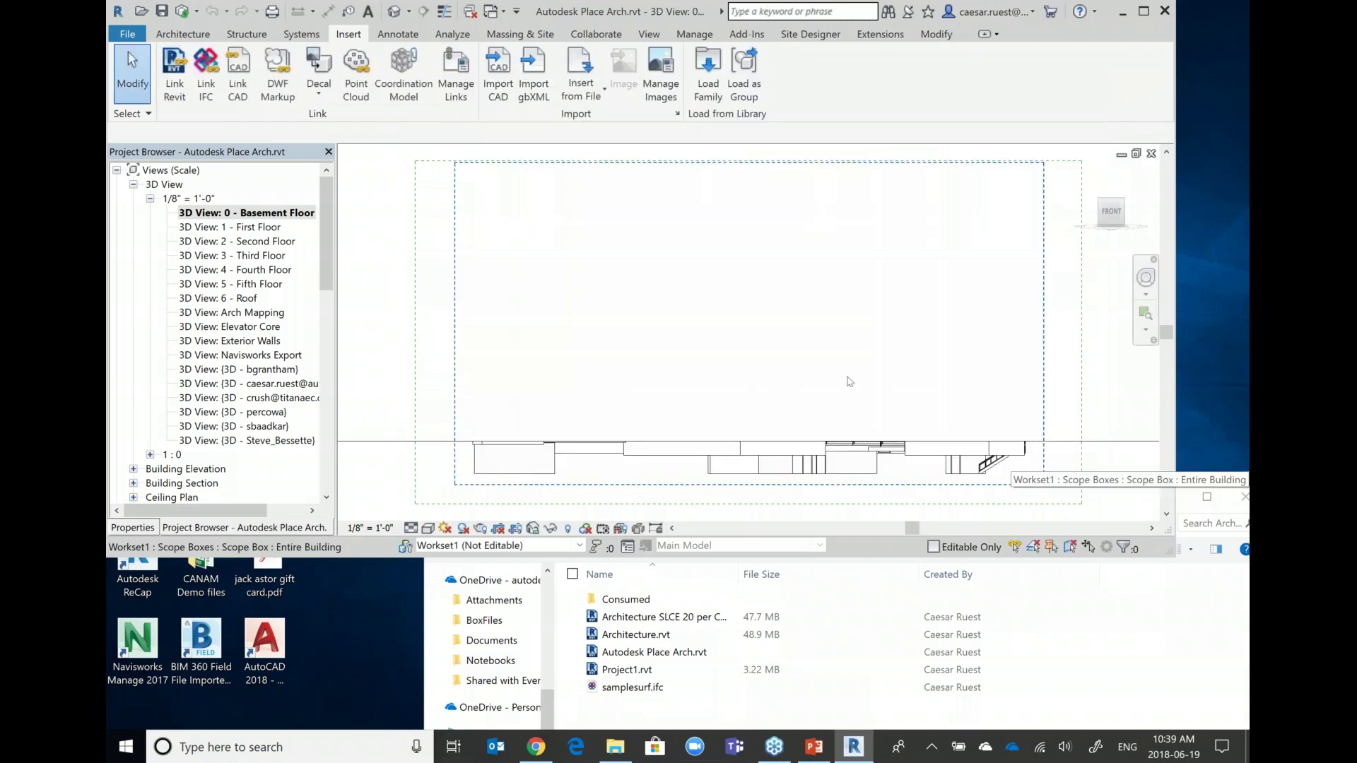
Review the model's existing Revit links in Manage Links and leave without changing them.
left_click(455, 85)
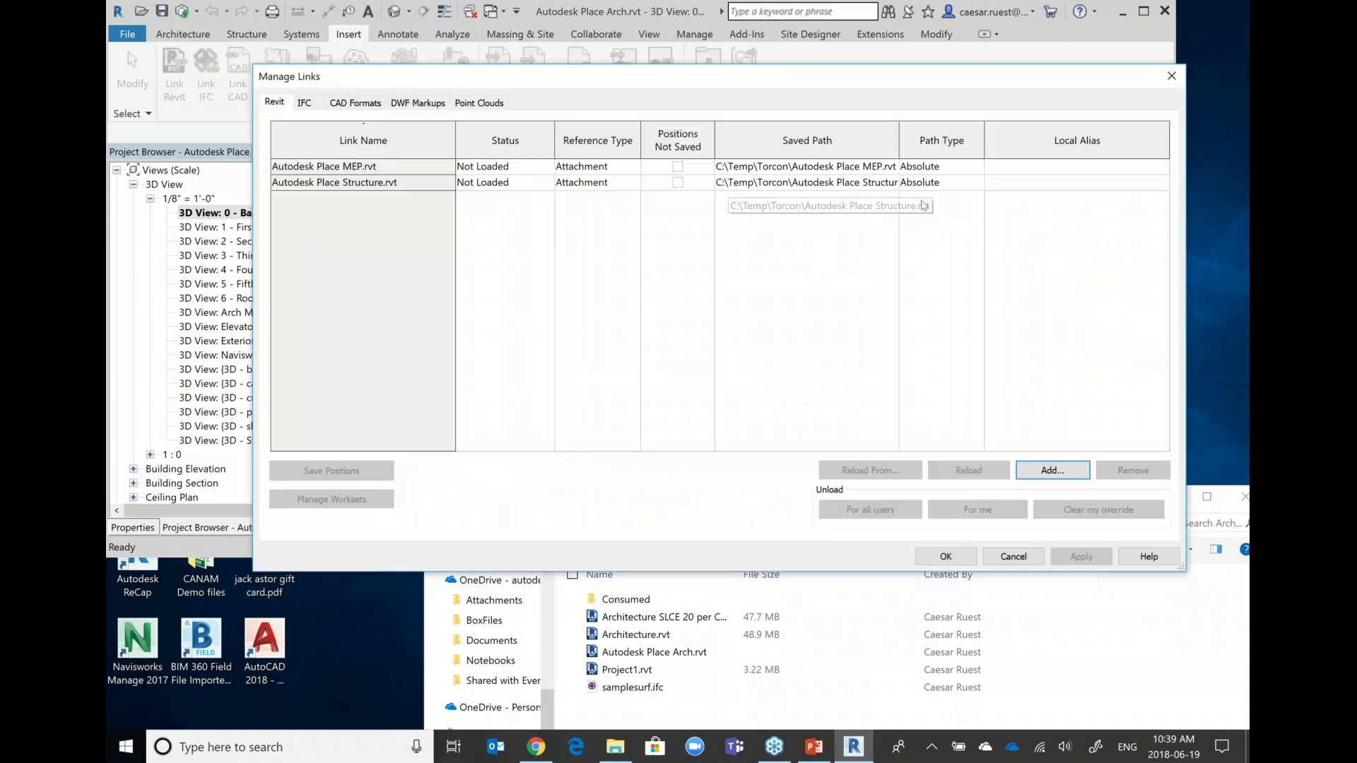
left_click(1016, 555)
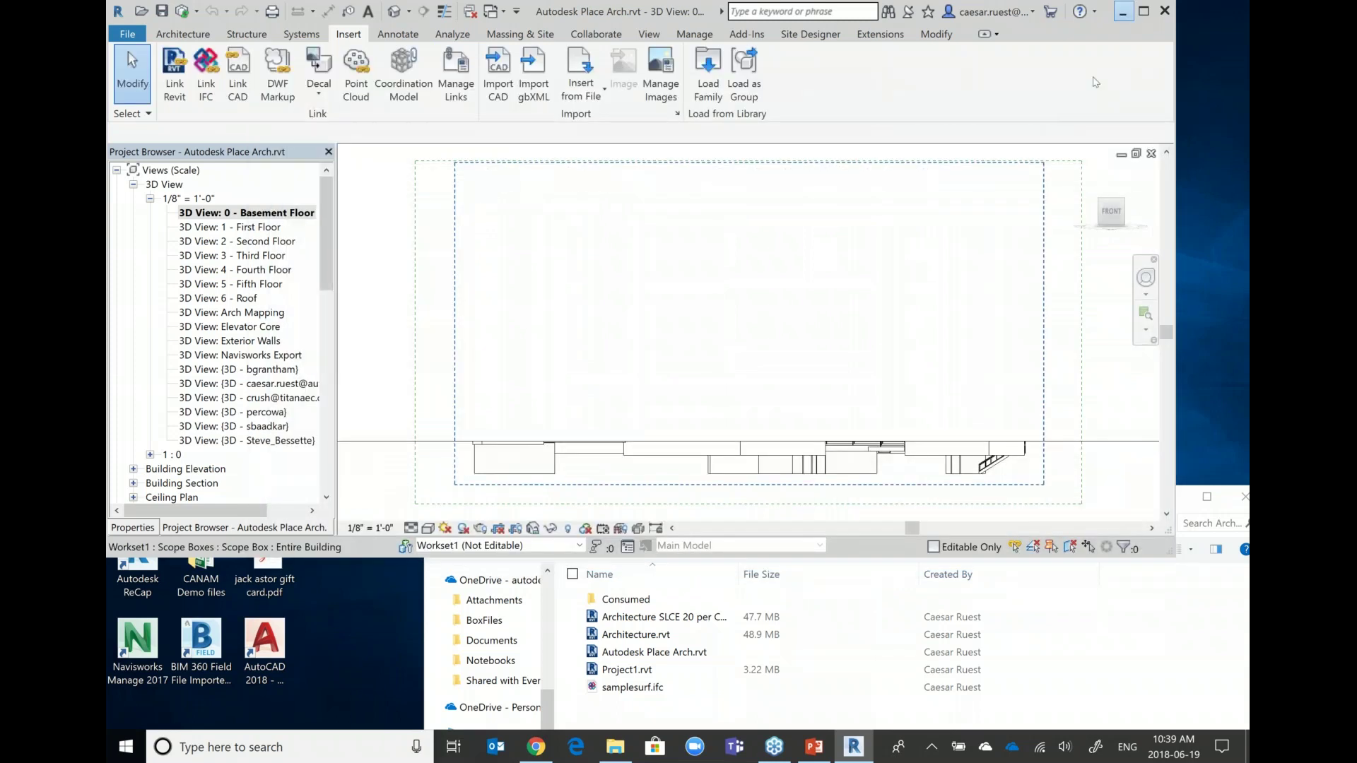
Switch to BIM 360 Document Management in Chrome, maximize the window, enlarge the page zoom, and look through the Sound City Studios Revit sheets.
left_click(1122, 11)
left_click(537, 746)
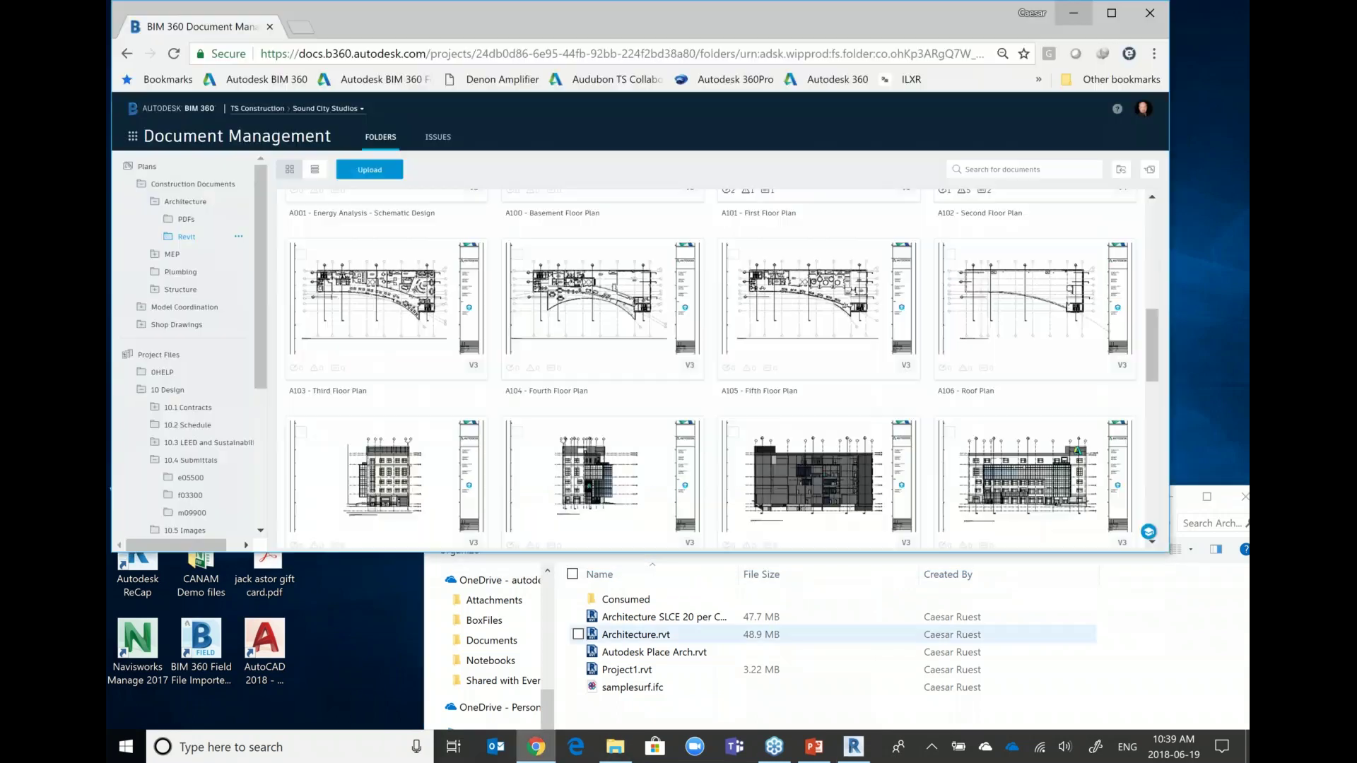
left_click_drag(759, 20, 783, 0)
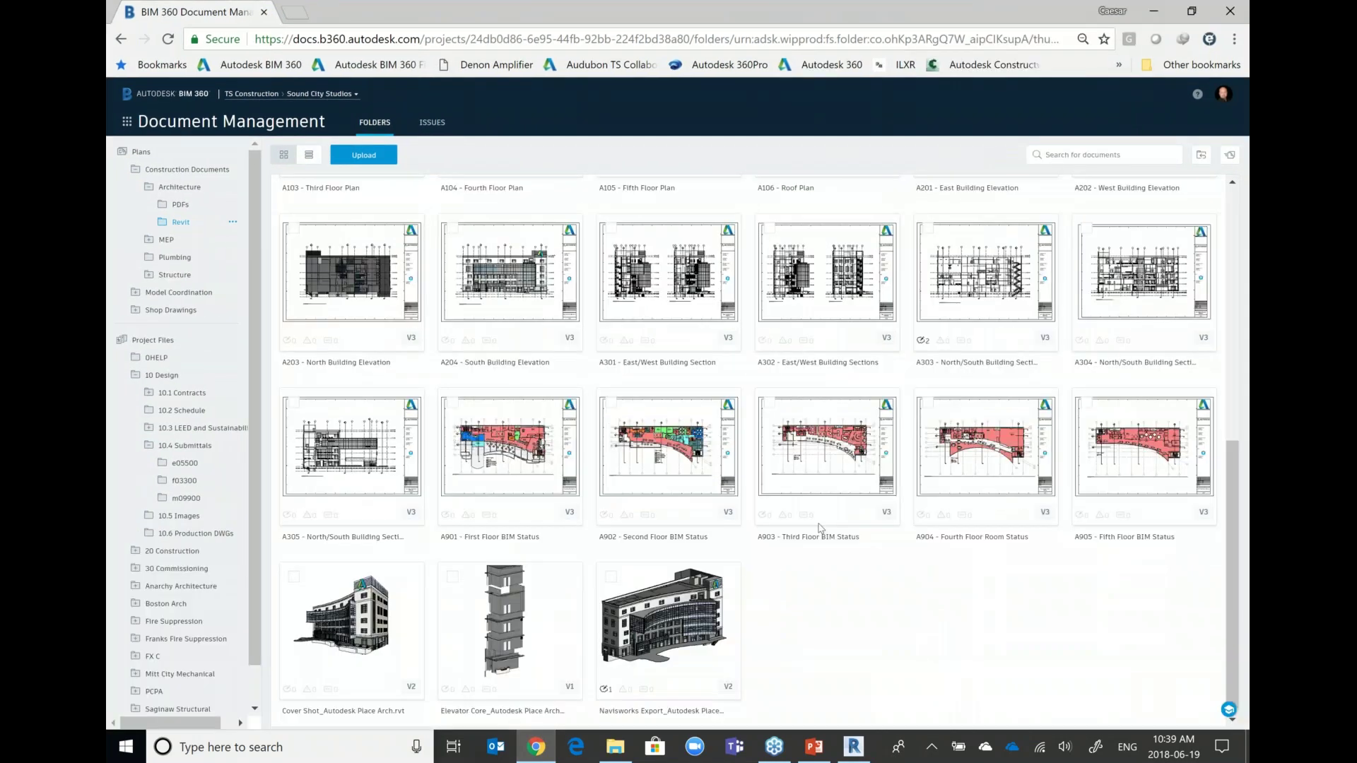
scroll(482, 497, "up", 1, "ctrl")
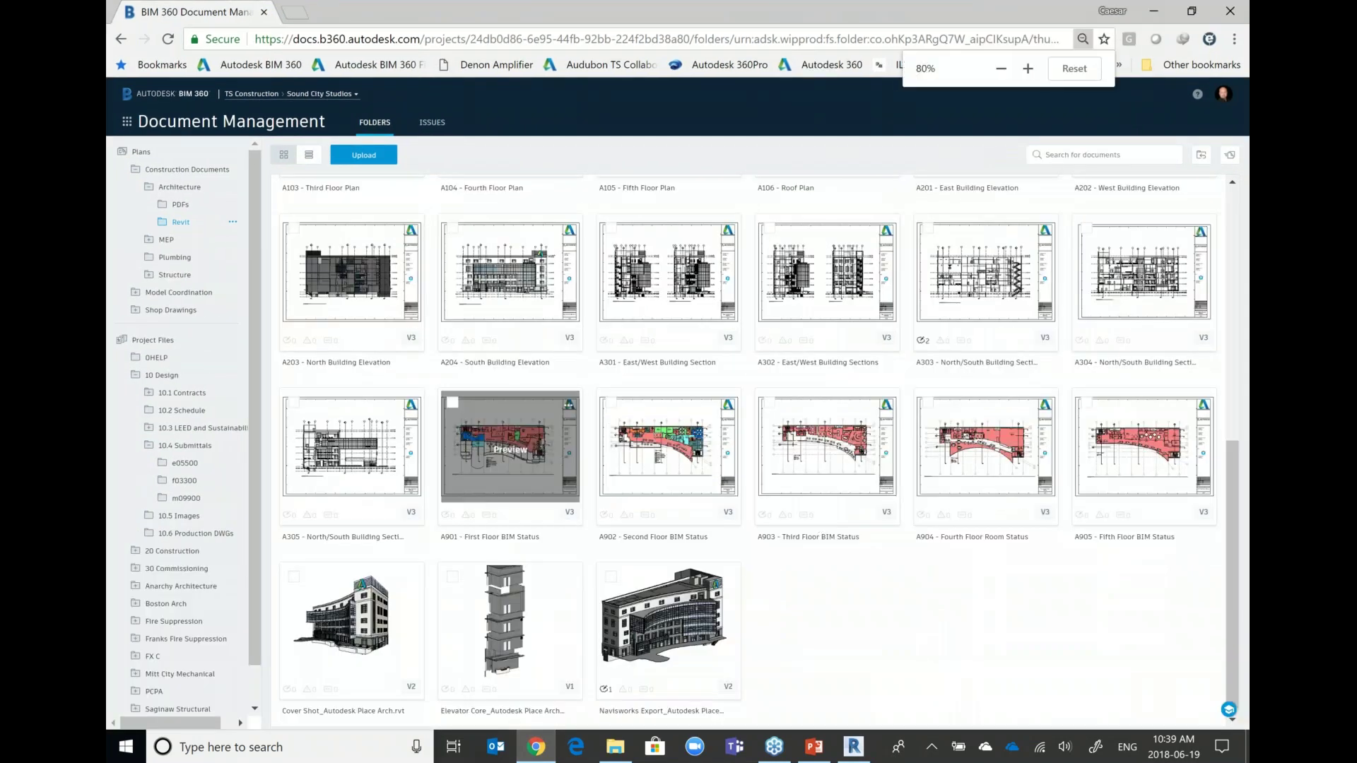
scroll(488, 490, "up", 1, "ctrl")
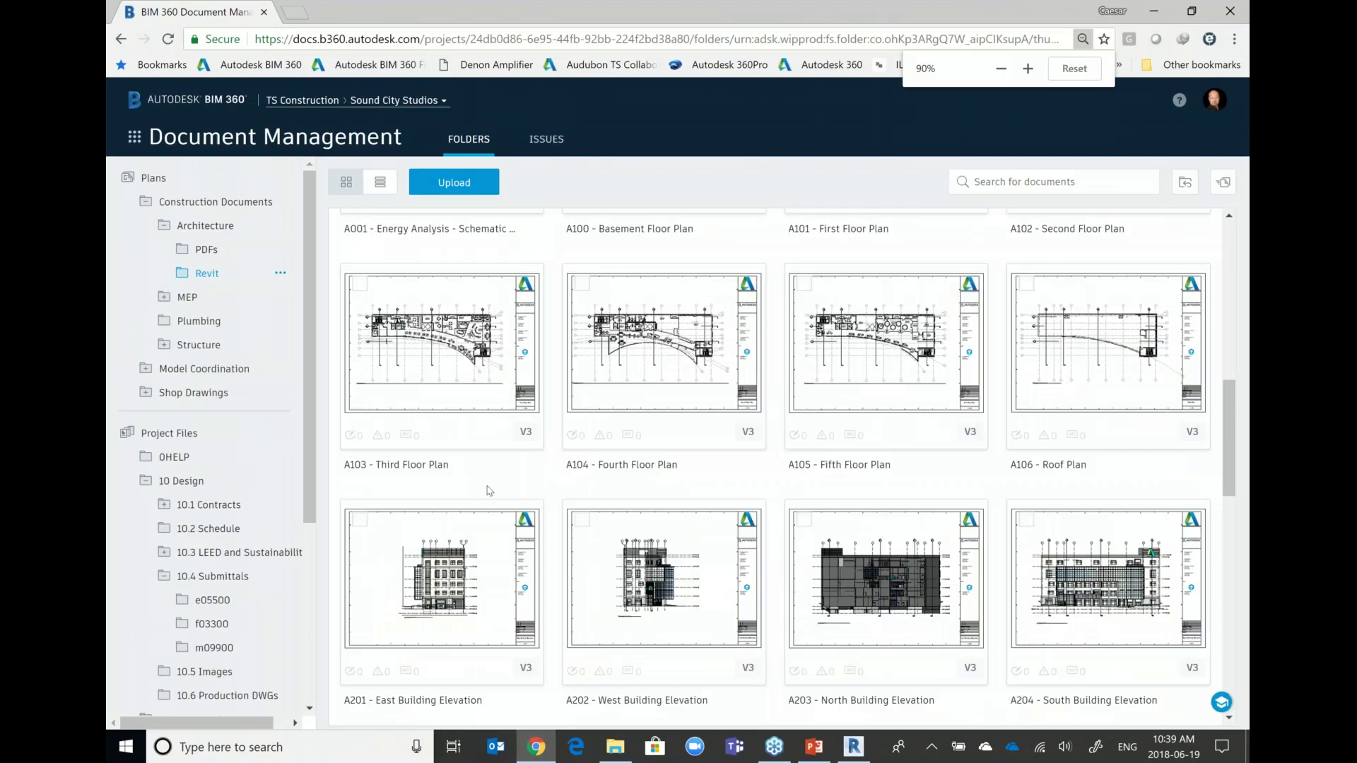
scroll(490, 490, "up", 1, "ctrl")
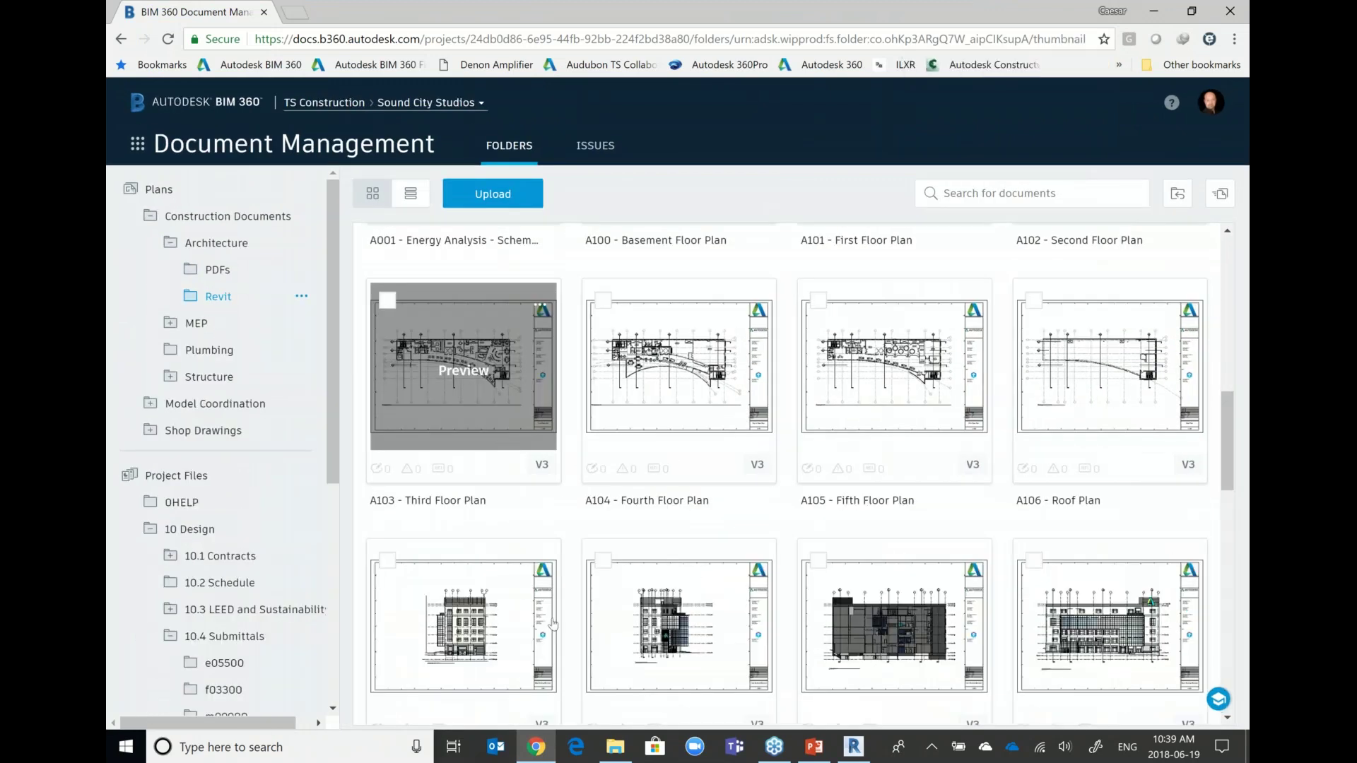
scroll(764, 586, "down", 2)
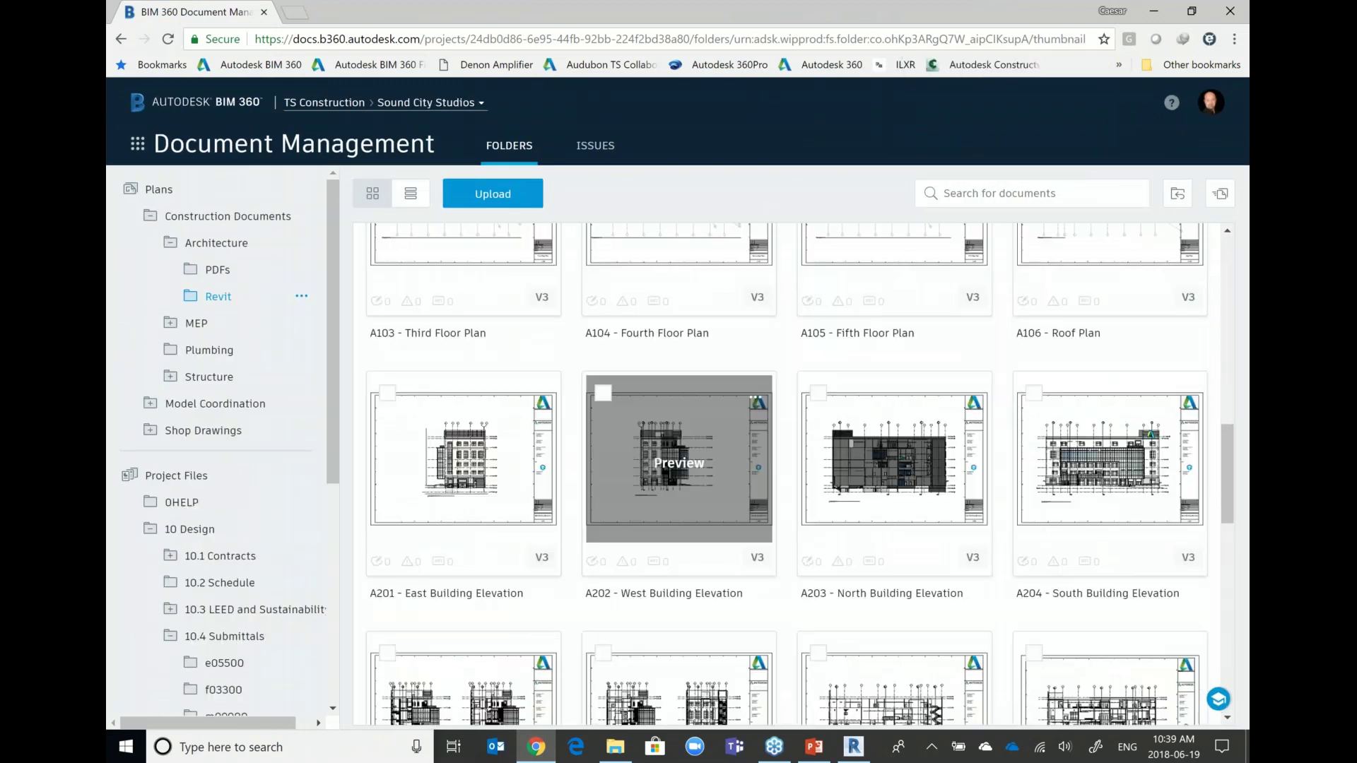
scroll(812, 309, "down", 5)
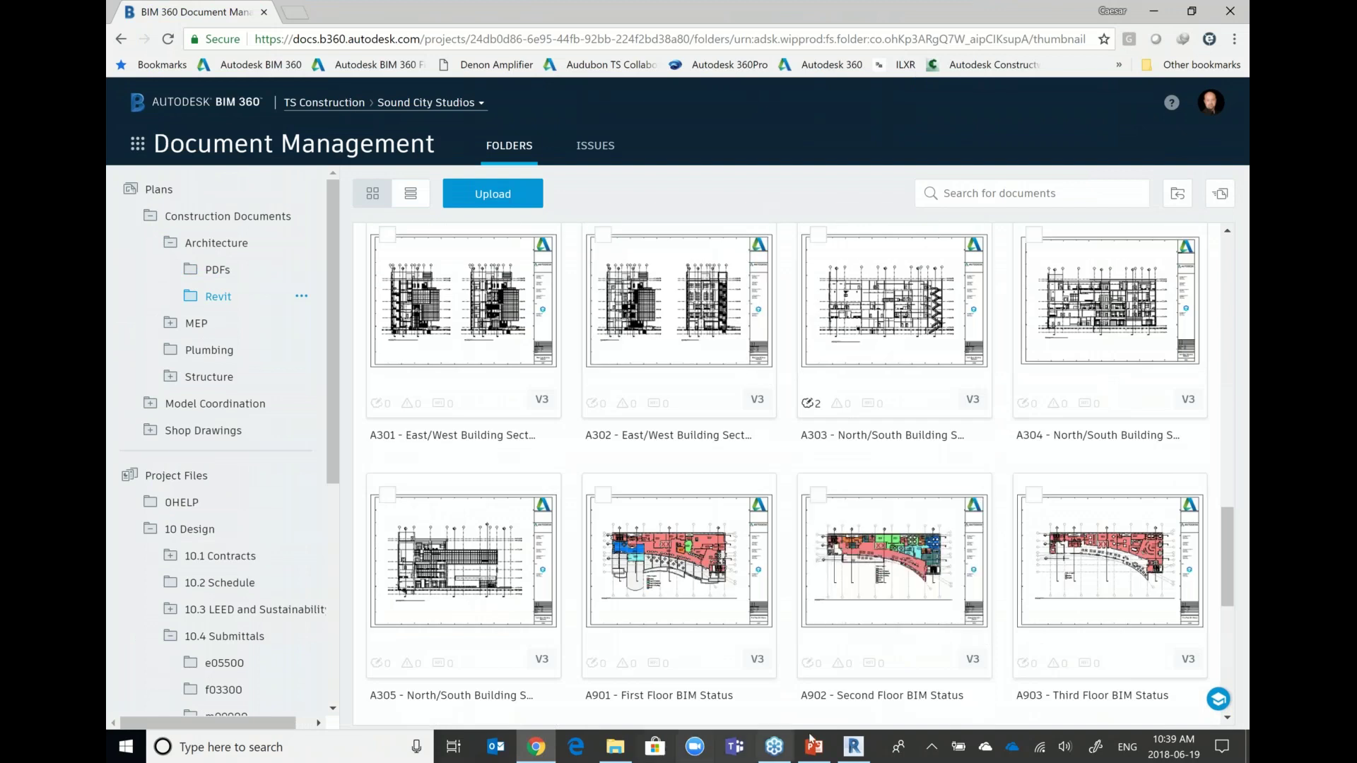
Return to Revit, show the collaboration tools, and collapse the 1/8" = 1'-0" group of 3D views in the Project Browser.
left_click(854, 747)
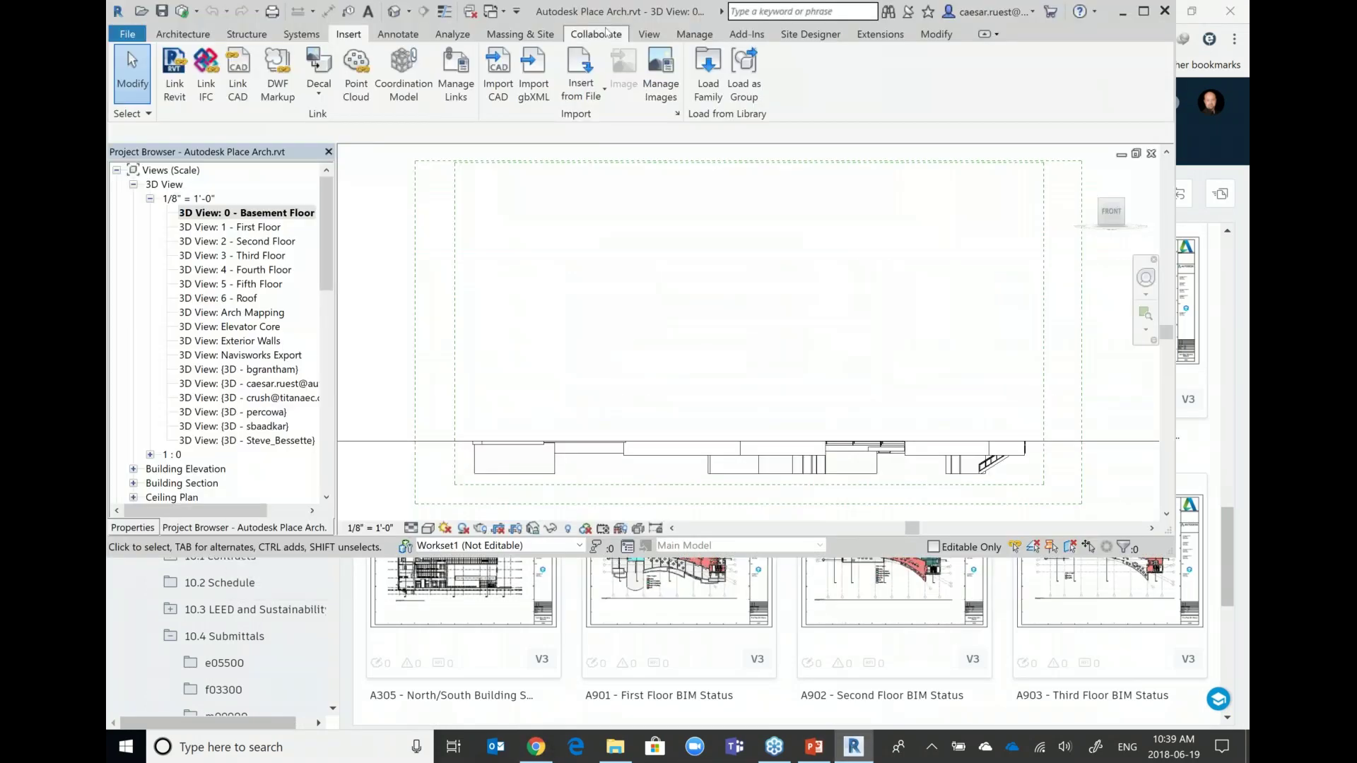
left_click(607, 35)
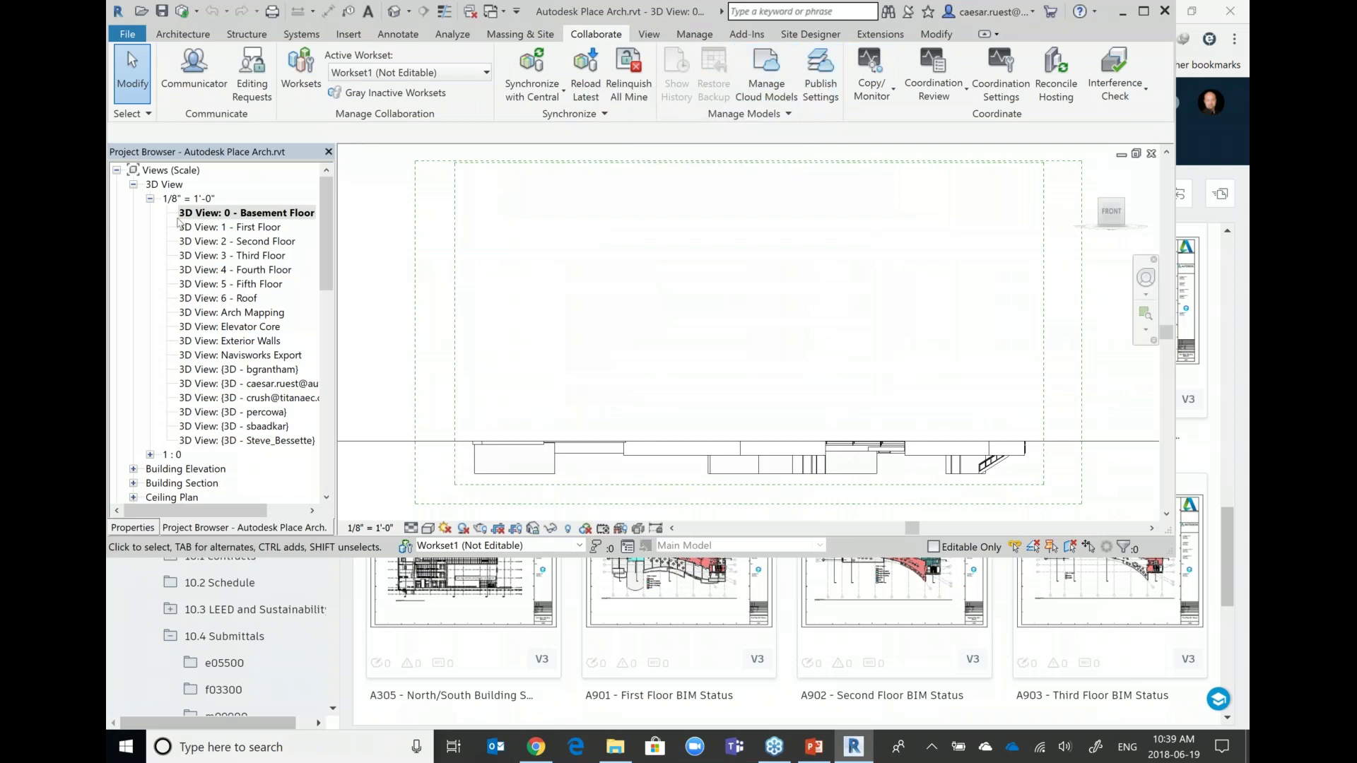
left_click(150, 200)
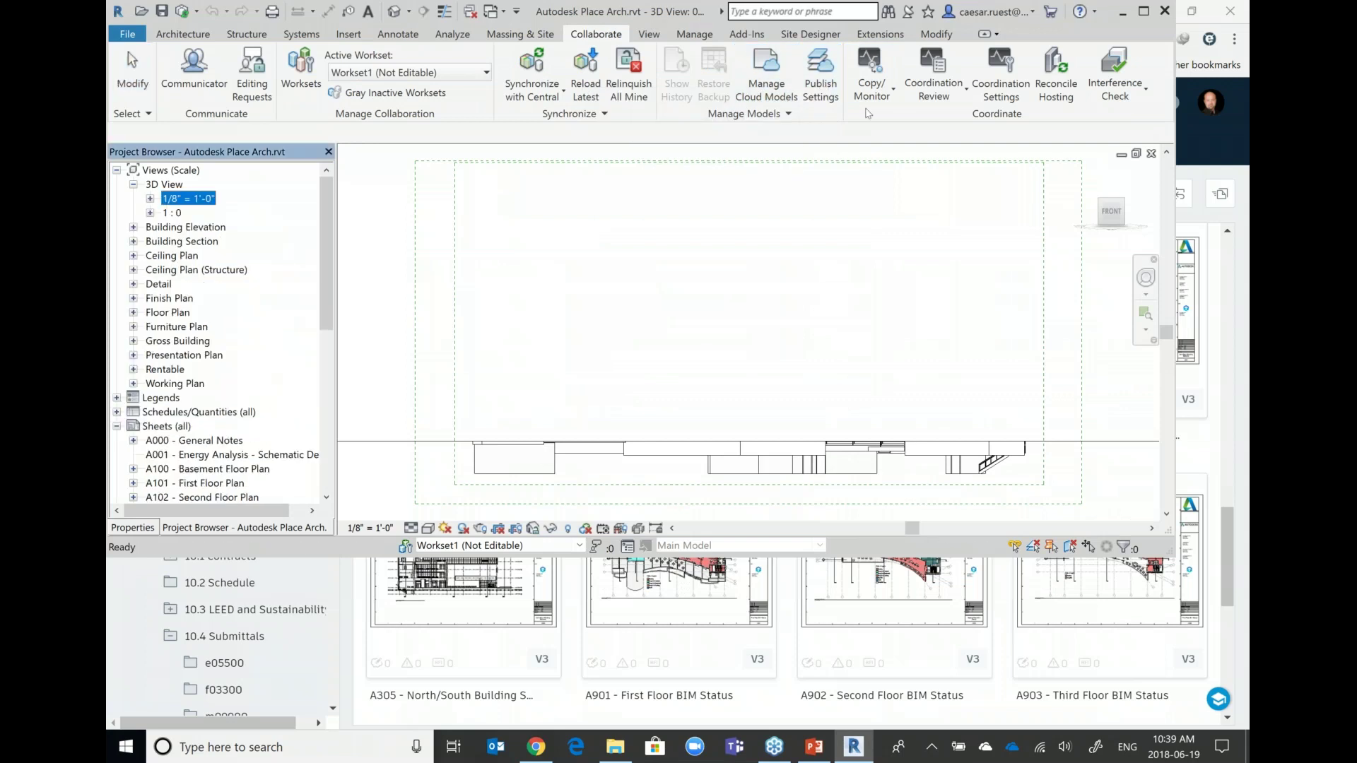
Go back to Chrome, look through the published sheets and 3D views in the Revit folder, and open sheet A102 - Second Floor Plan.
left_click(1122, 11)
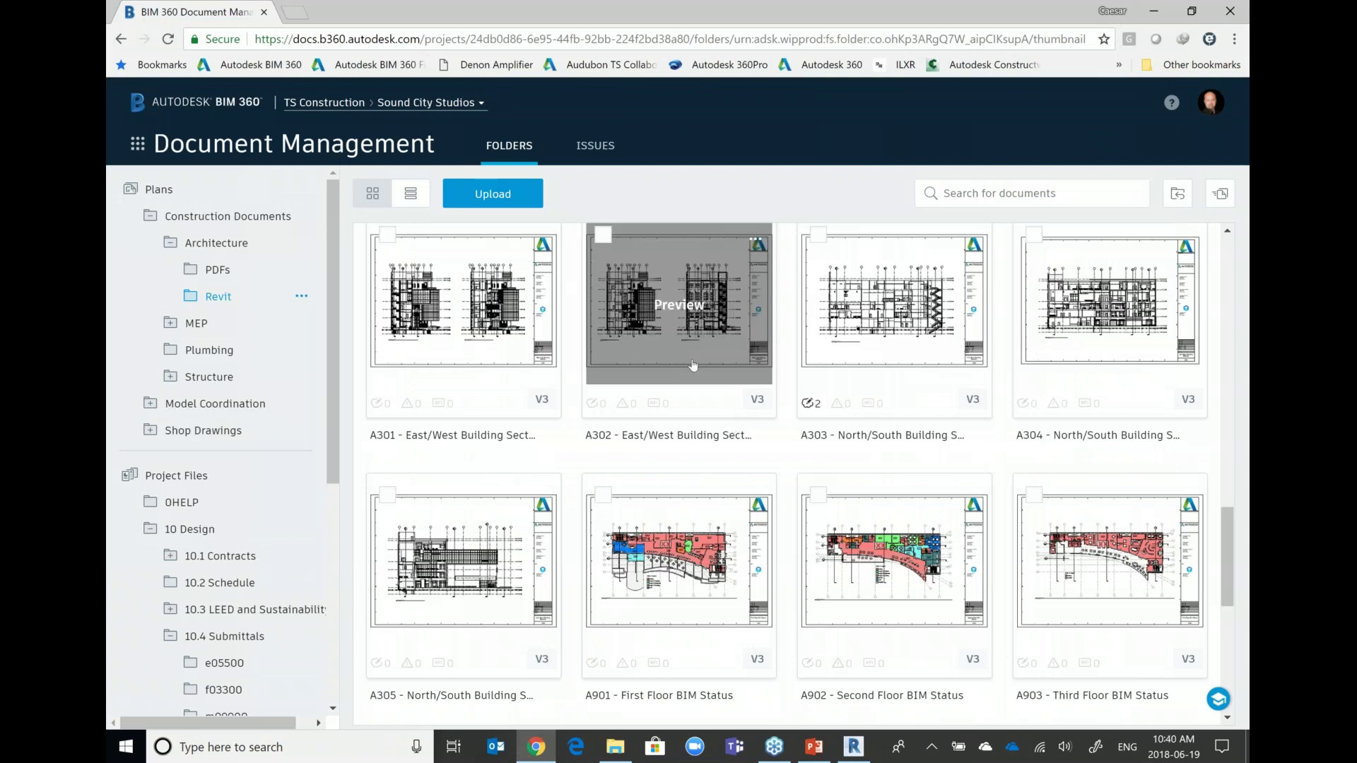
scroll(741, 460, "down", 1)
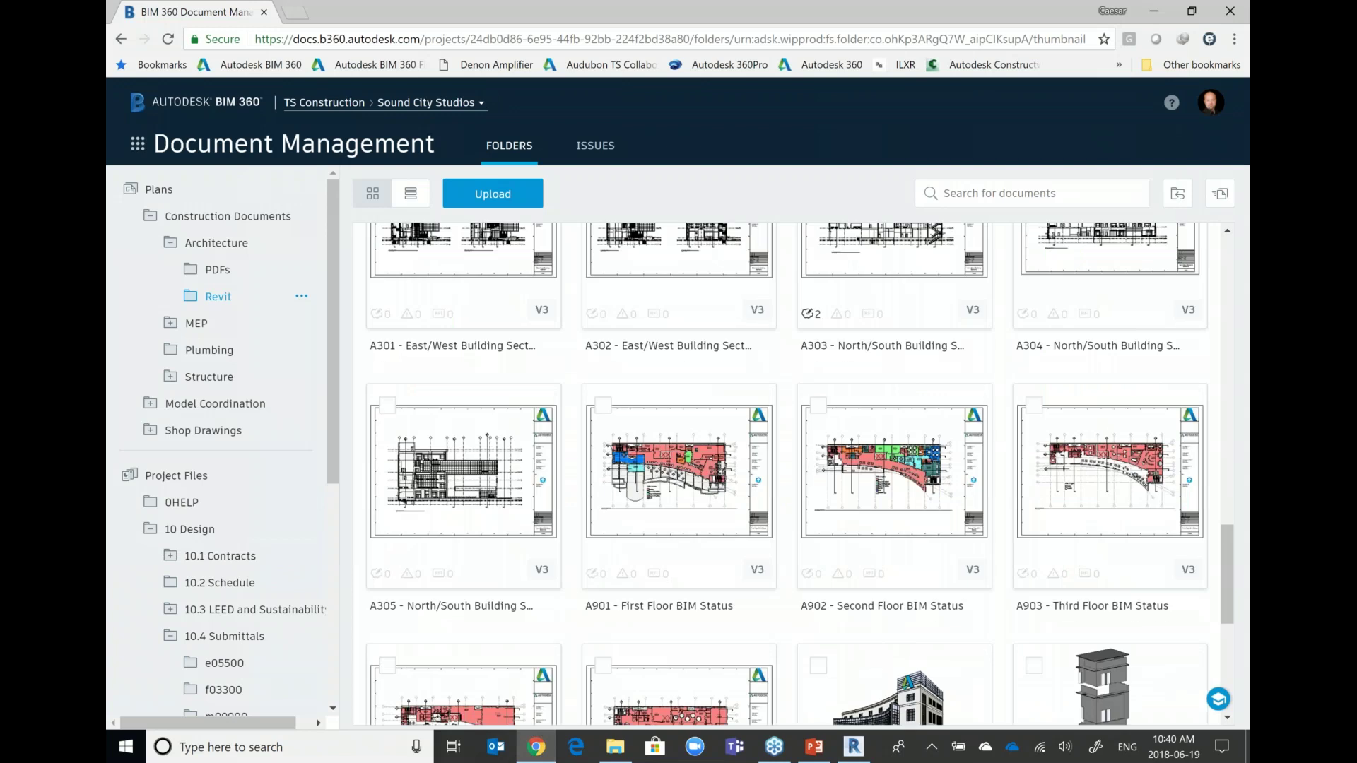
scroll(1115, 428, "down", 4)
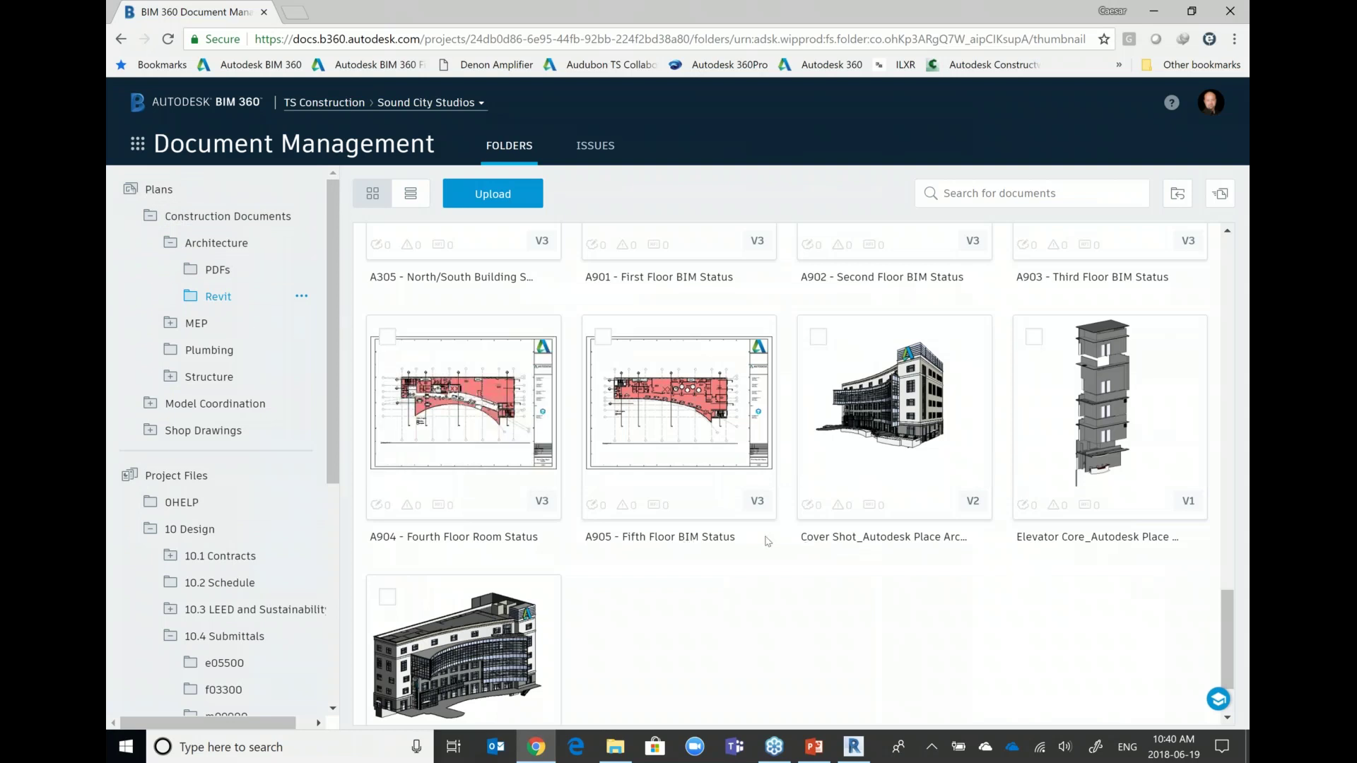
scroll(714, 445, "up", 3)
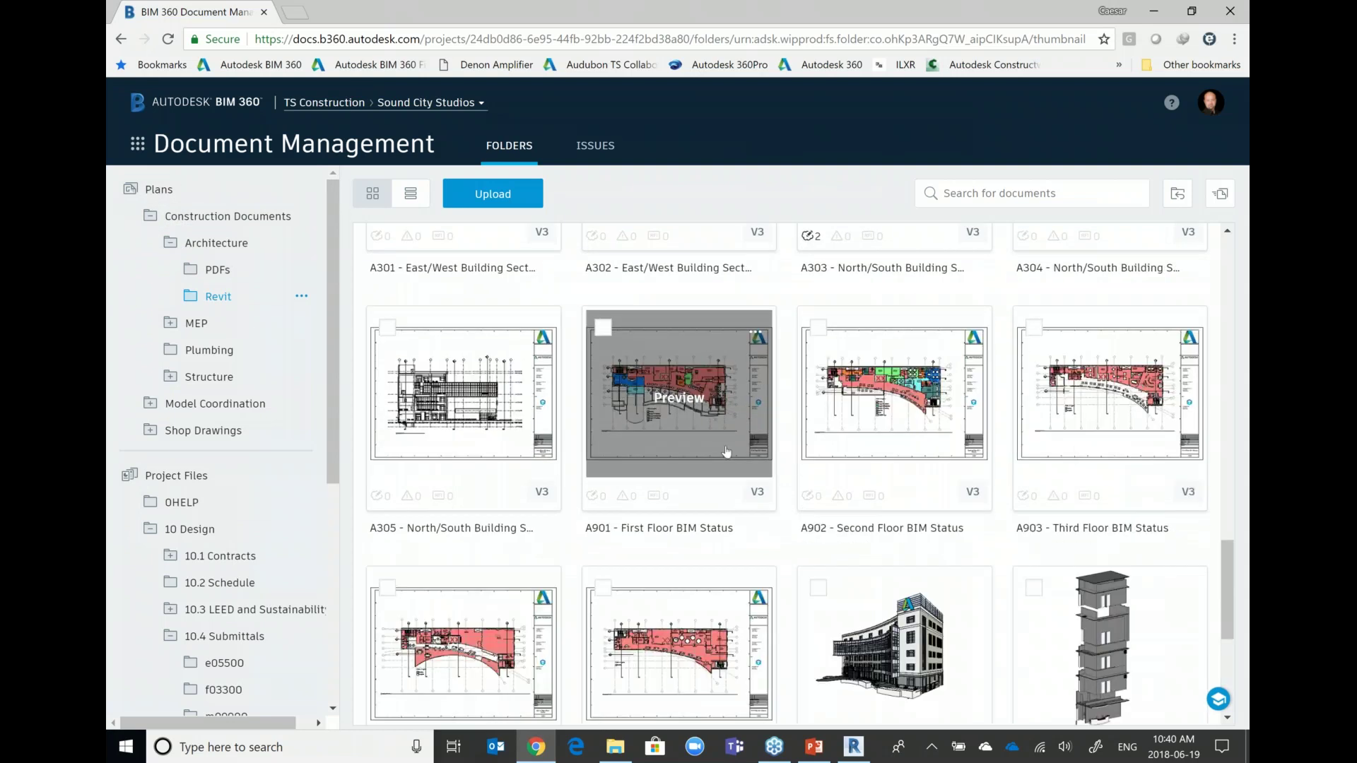
scroll(726, 451, "up", 15)
scroll(987, 412, "up", 2)
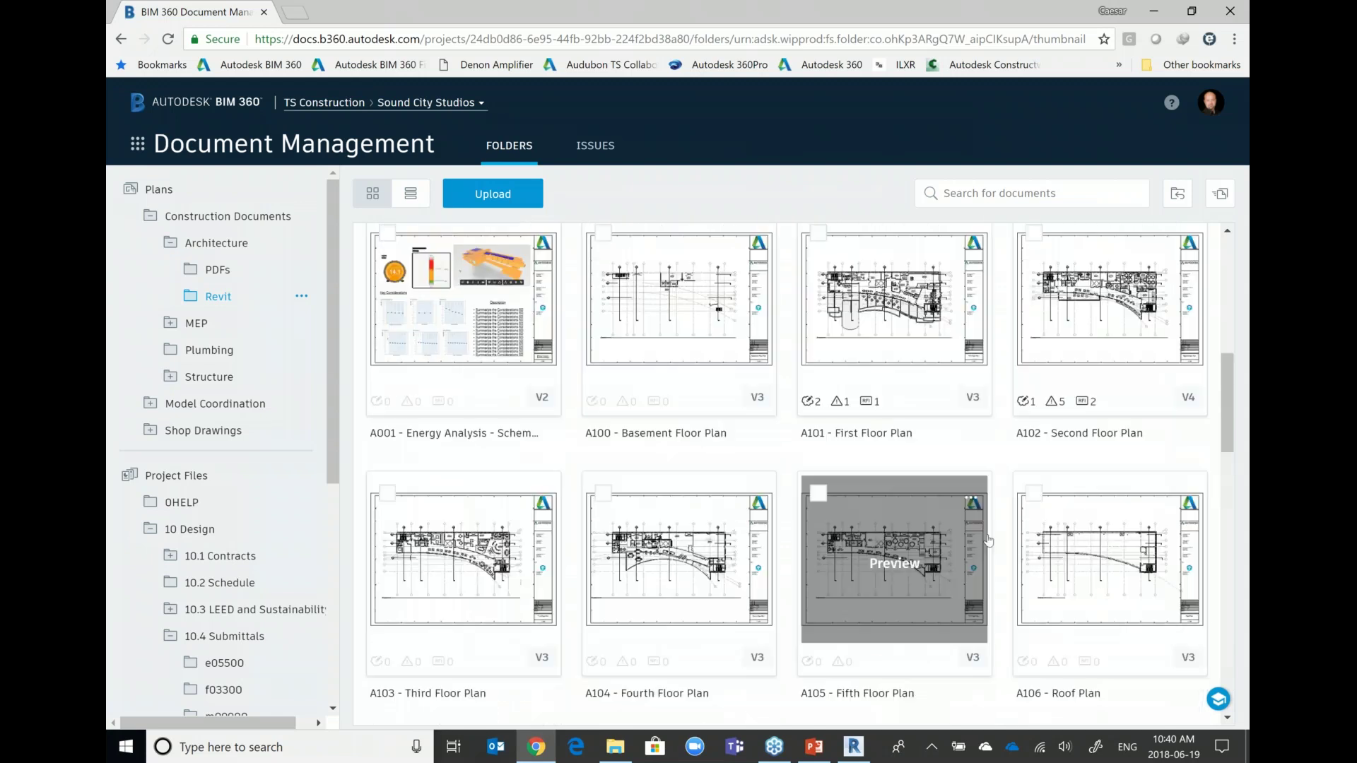
scroll(987, 541, "up", 2)
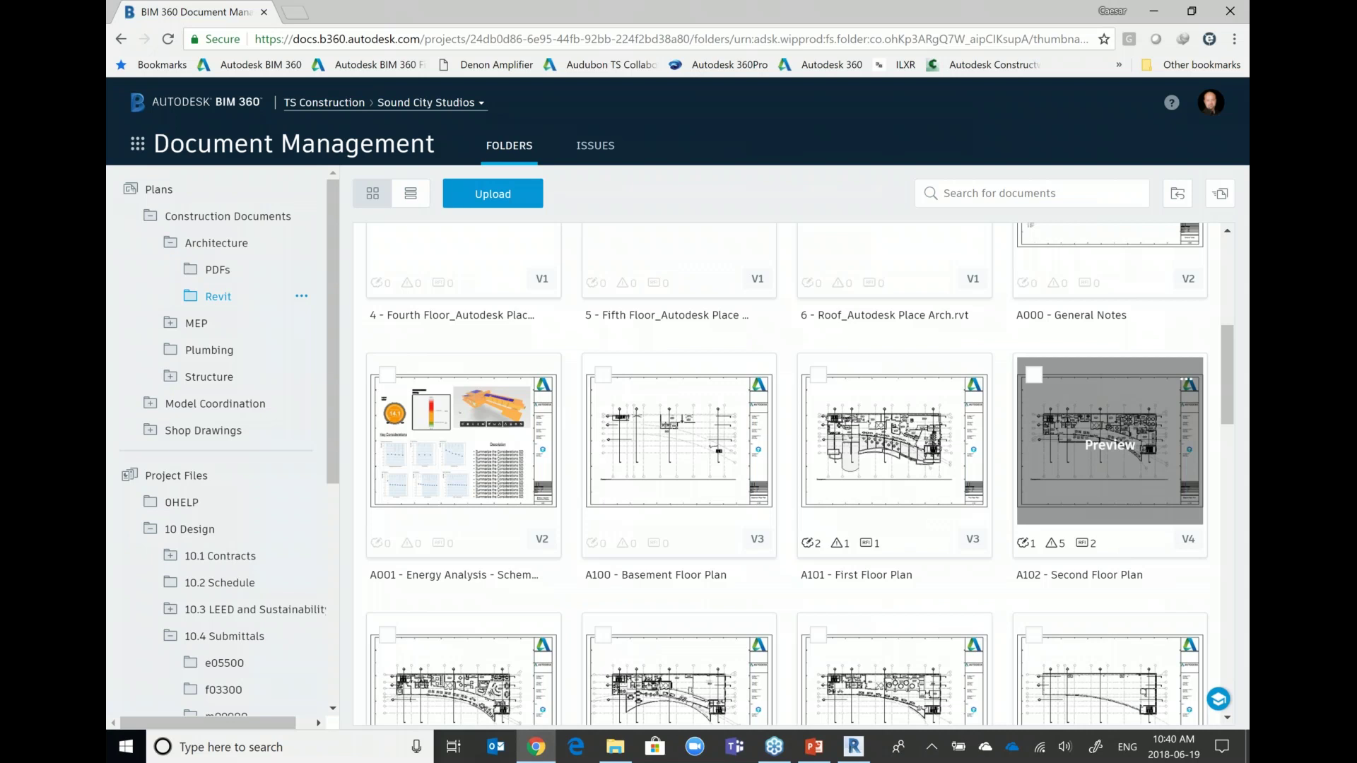
left_click(1120, 441)
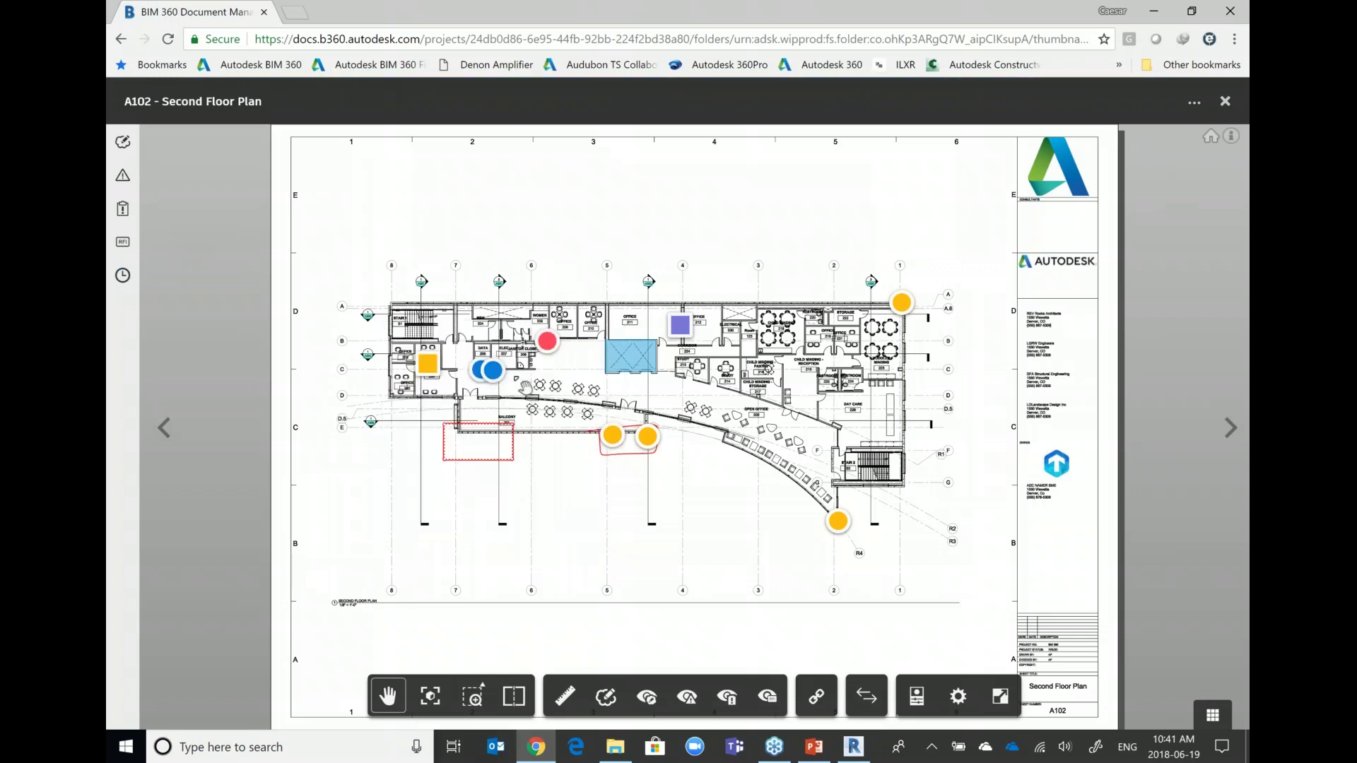
View the details of field issue #30 near the janitor closet and of RFI #5 in Reception 230 from their plan markers.
scroll(549, 350, "up", 2)
left_click(549, 341)
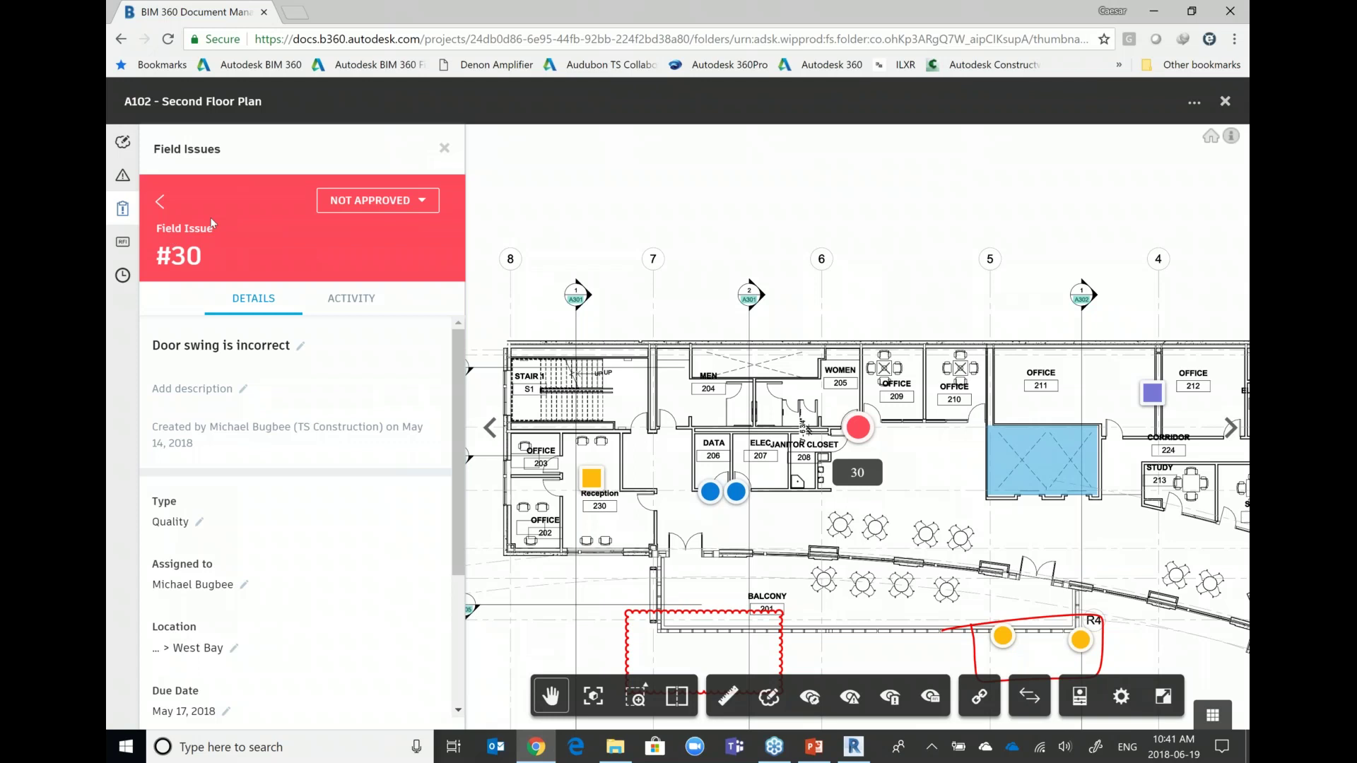
left_click(857, 426)
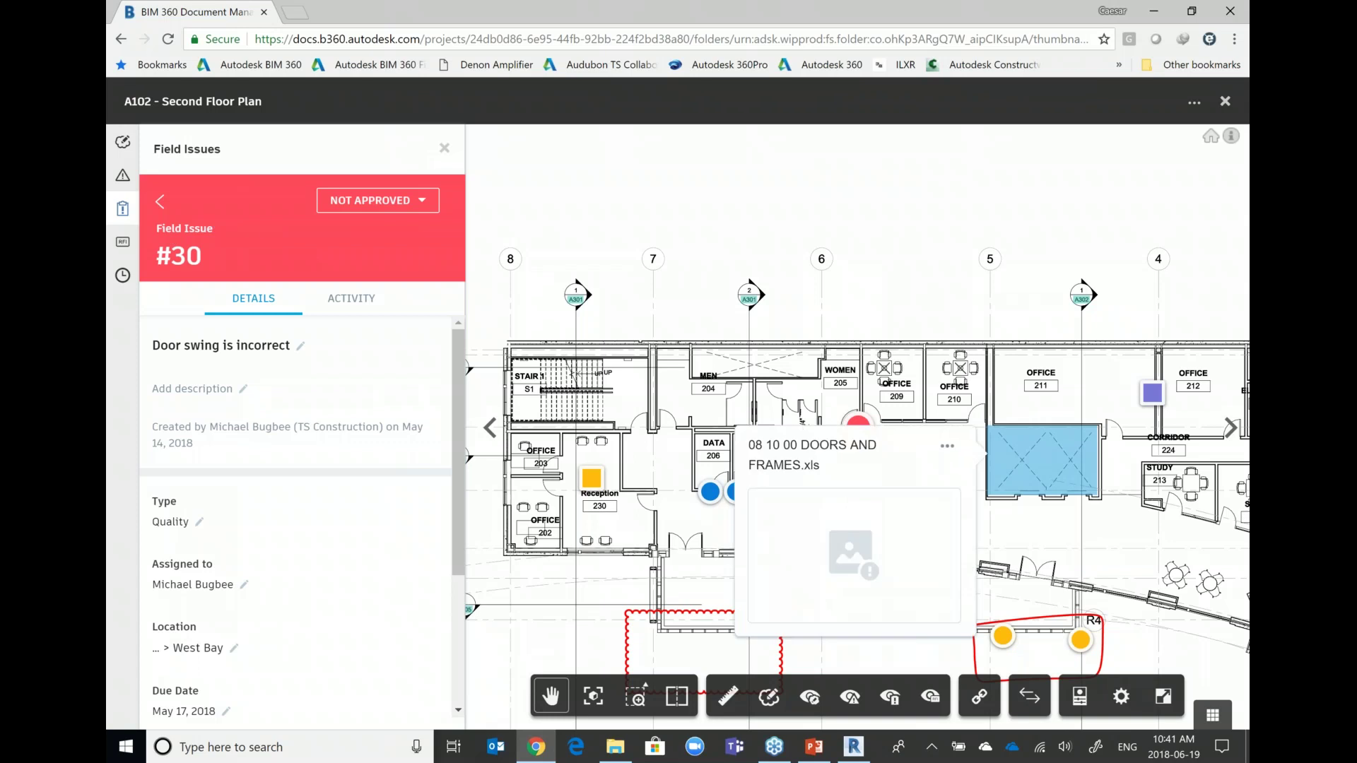
scroll(1016, 531, "down", 1)
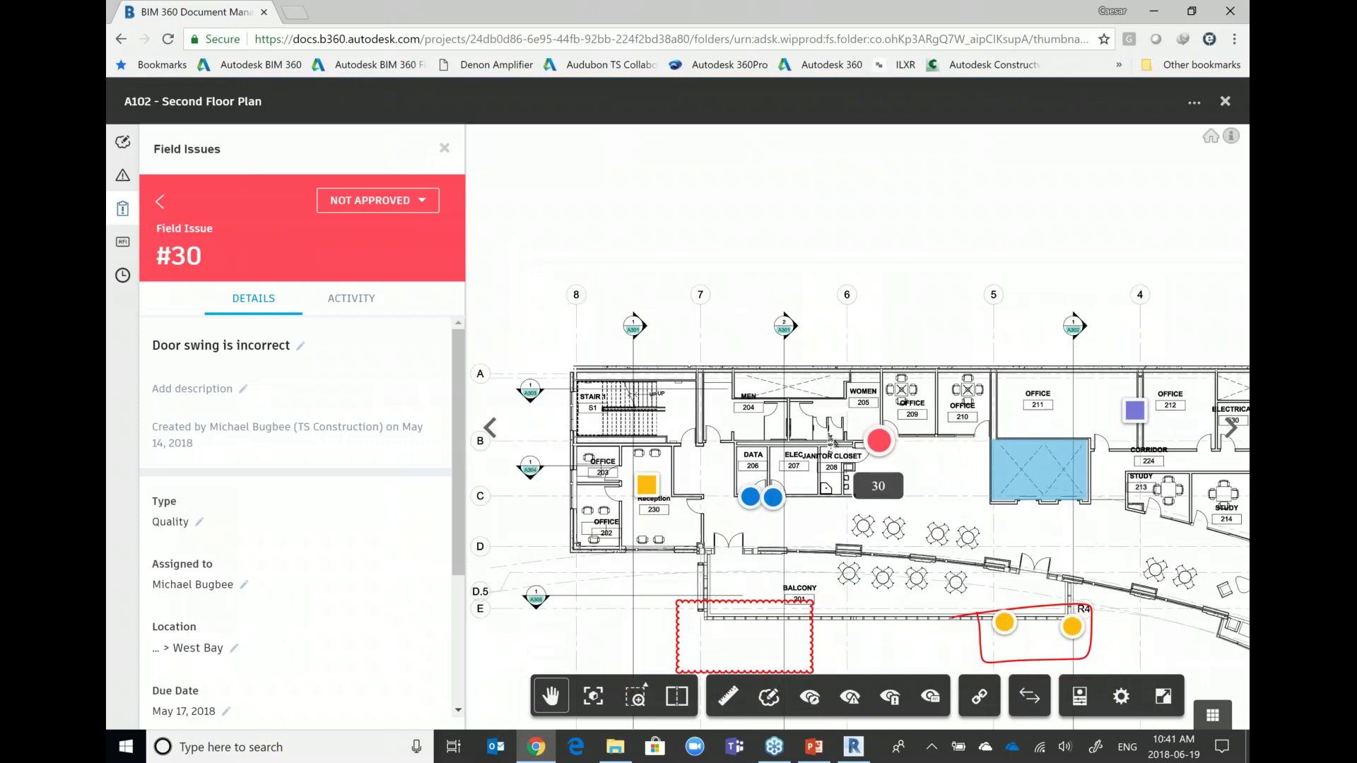
left_click(646, 485)
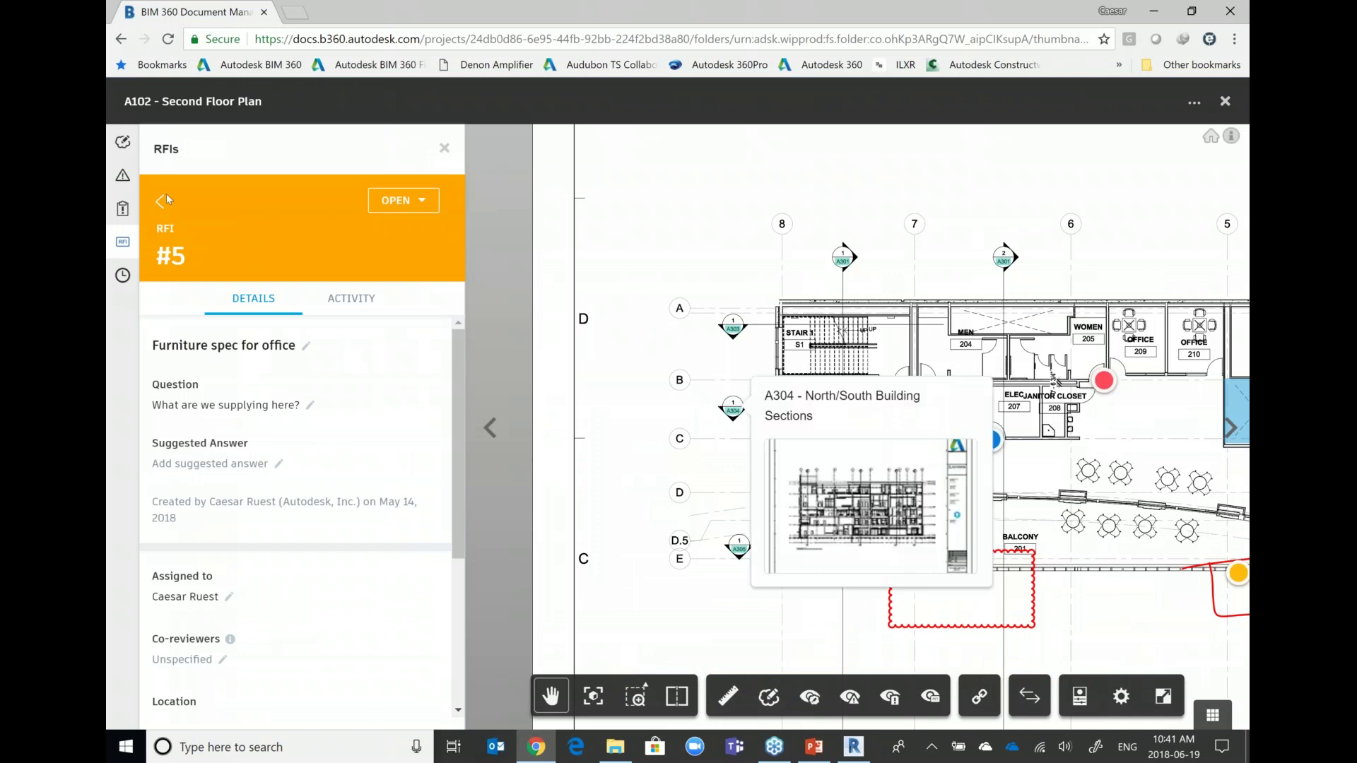
List the issues on the Second Floor Plan and review the details, attachments and activity of issue #35, Checklist to do.
left_click(123, 178)
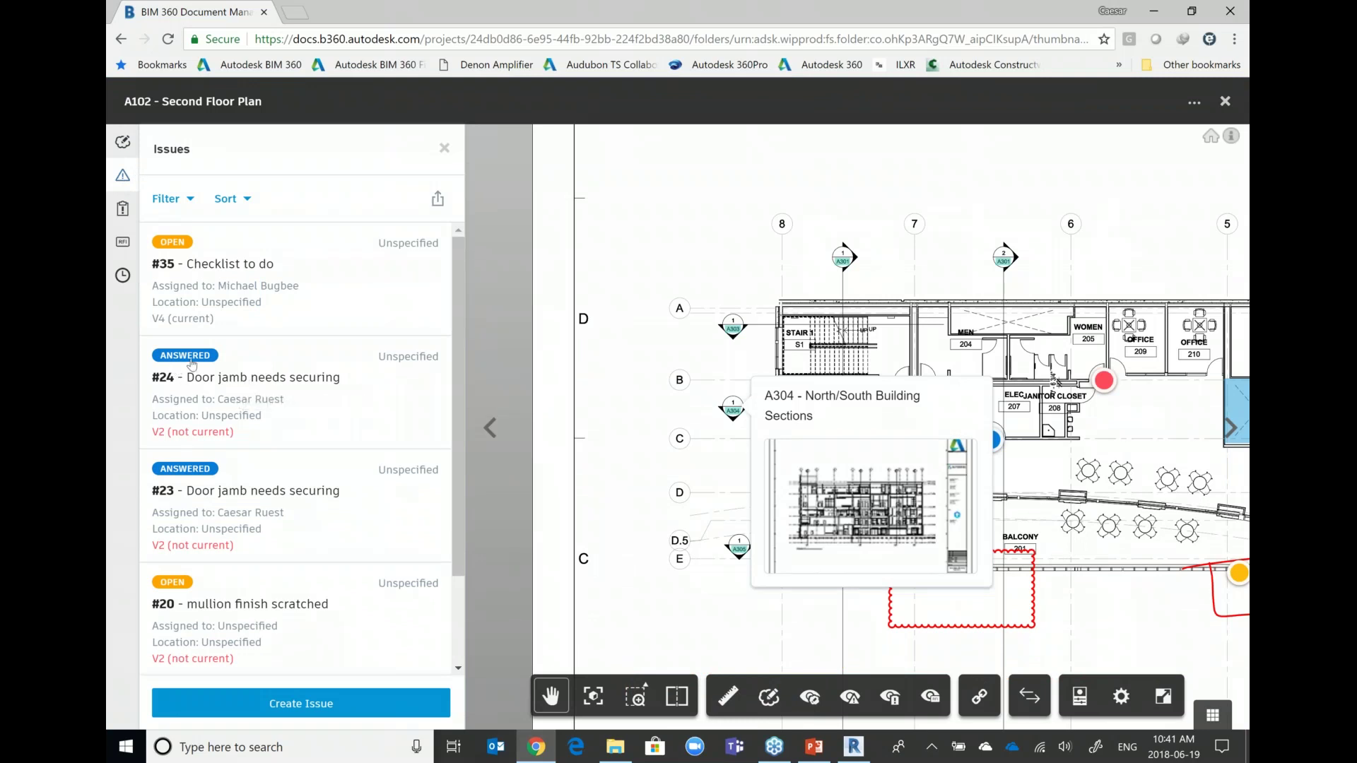
left_click(214, 275)
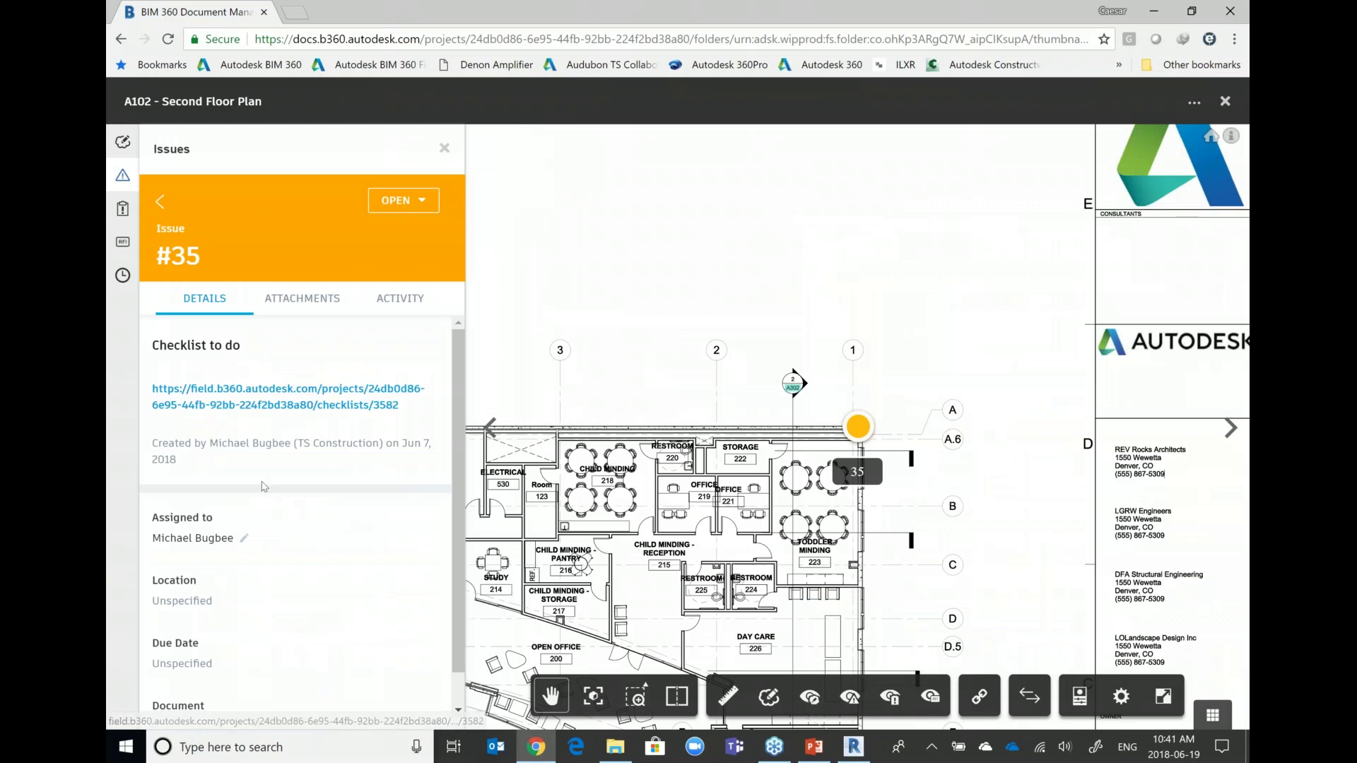
scroll(265, 488, "down", 1)
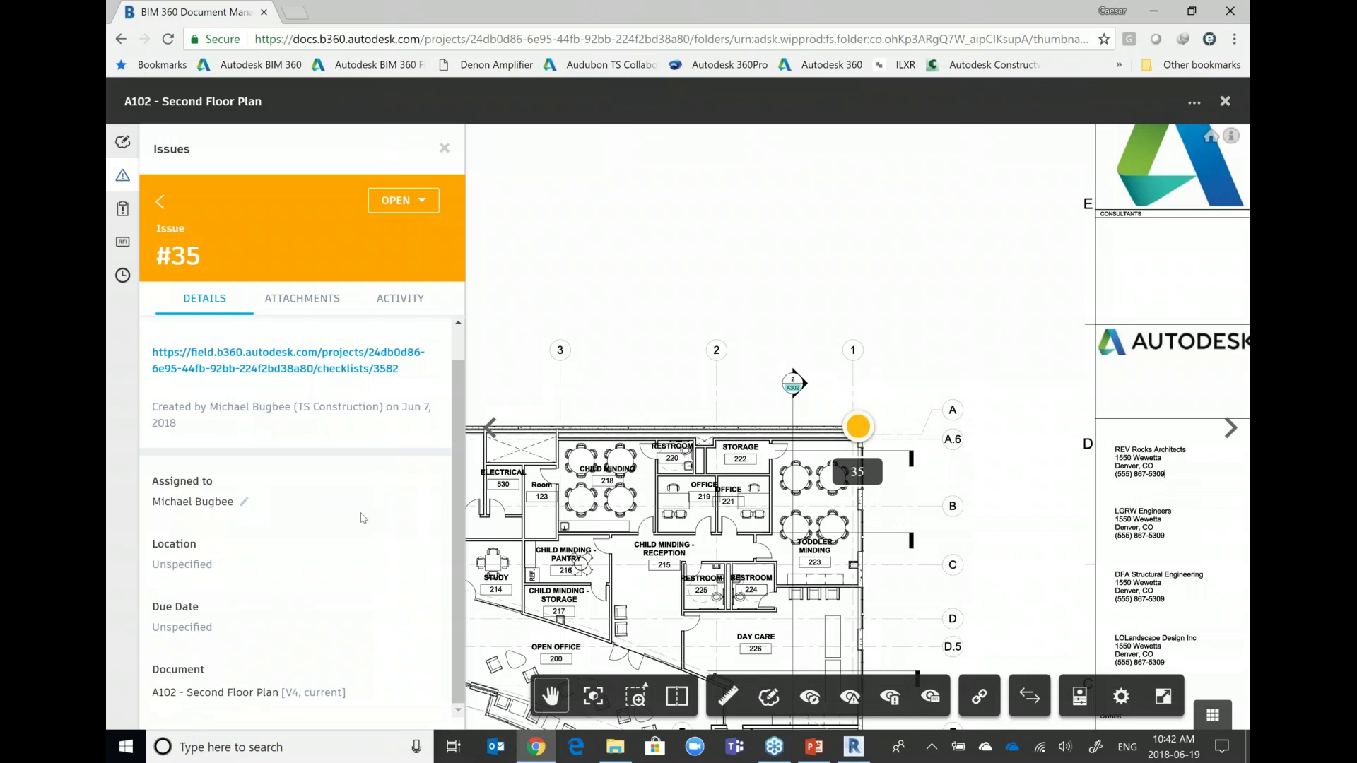
left_click(325, 300)
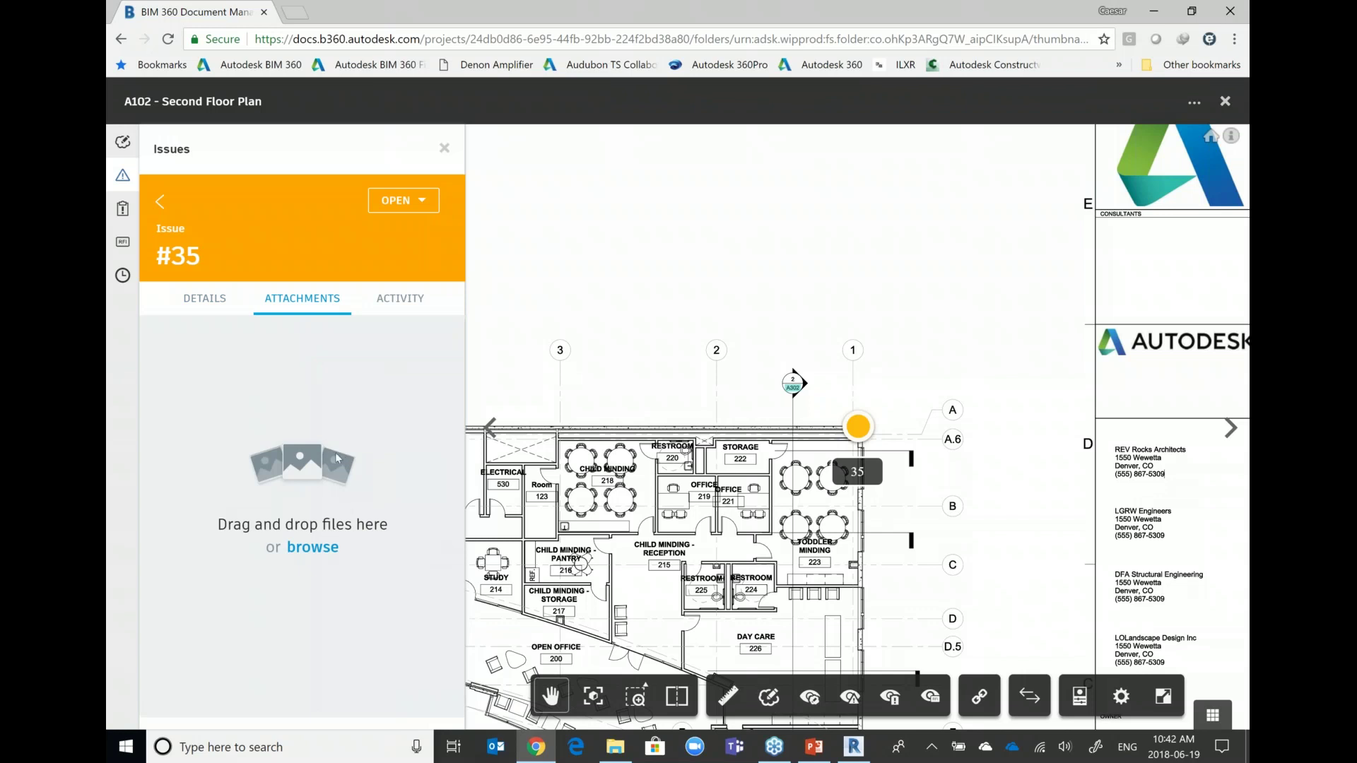
left_click(413, 304)
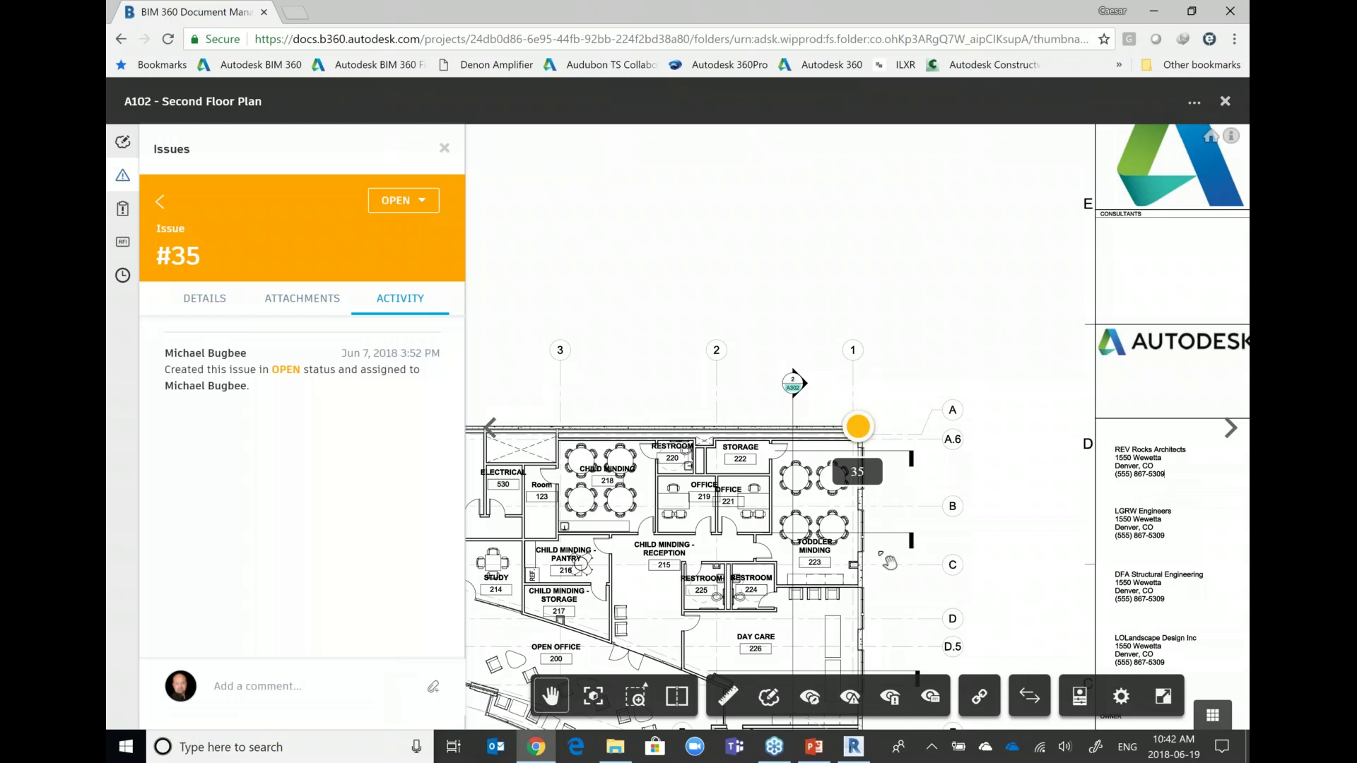
Post the comment "fsdfsdfsd" in the activity of issue #35 and close the issues list.
left_click(304, 692)
type("hahaha")
left_click(390, 693)
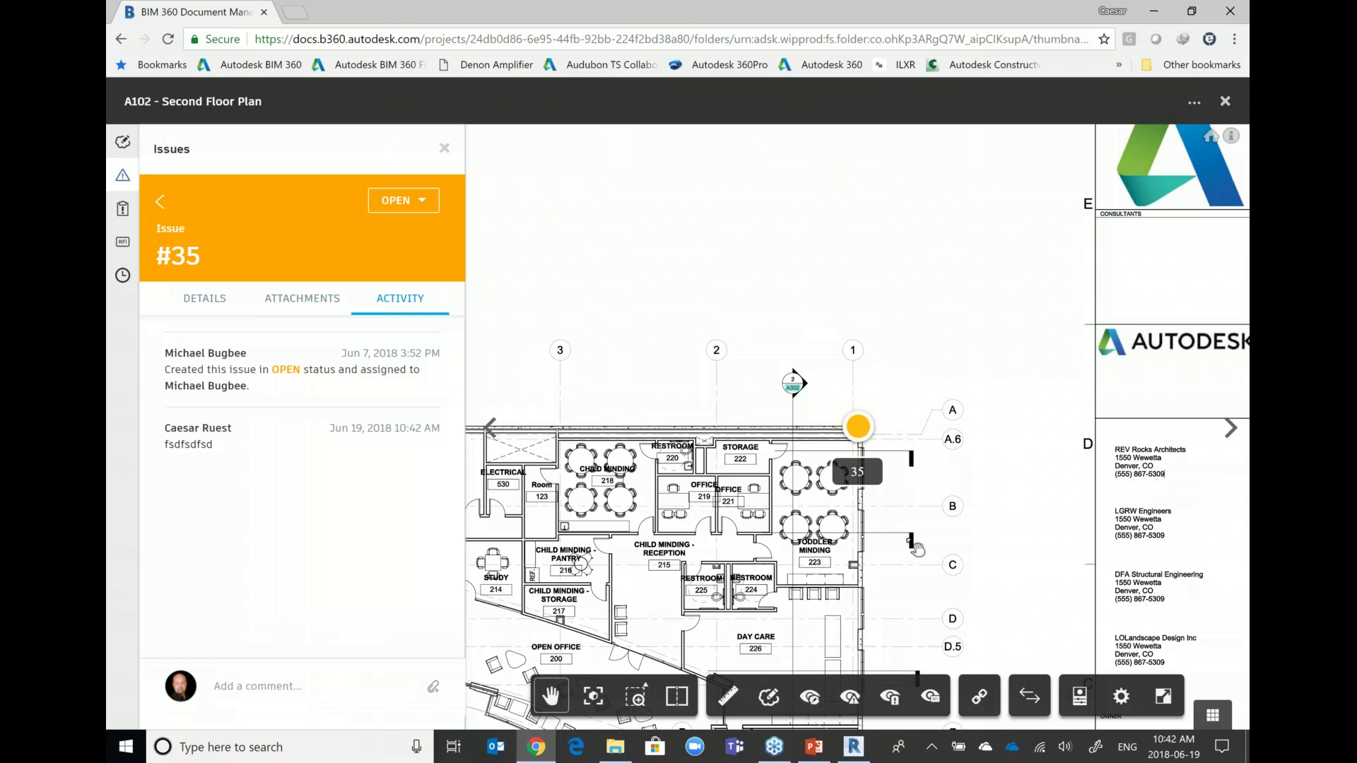
mouse_move(971, 516)
left_mouse_down()
mouse_move(973, 465)
mouse_move(1027, 340)
left_mouse_up()
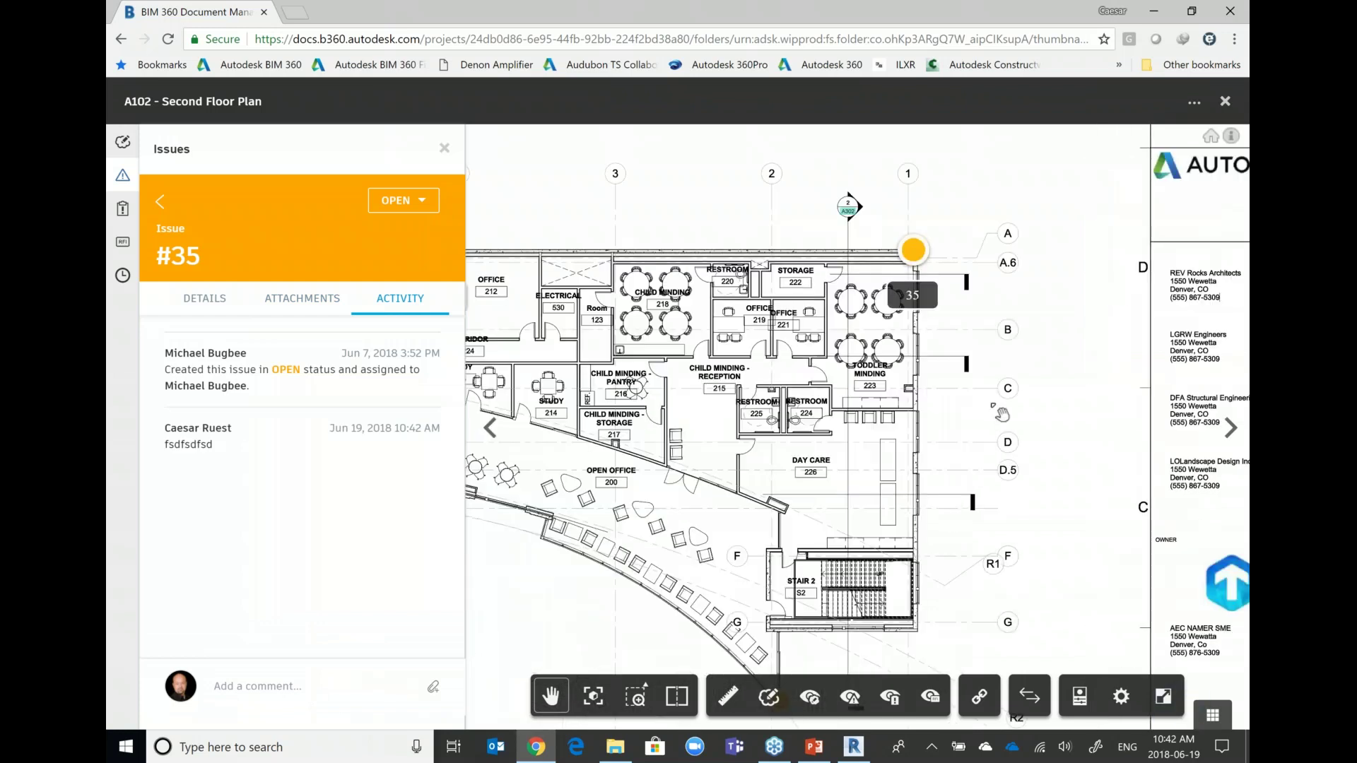
left_click(444, 148)
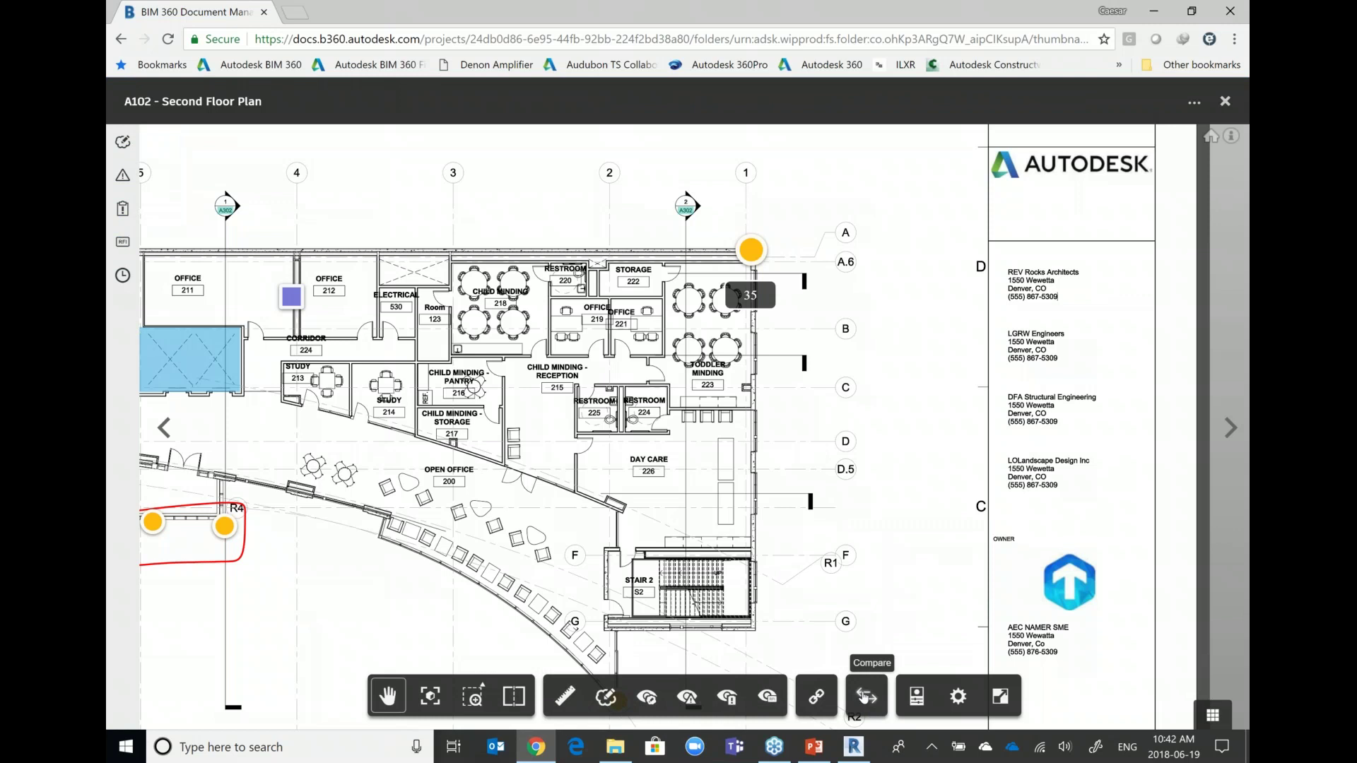
Split the view and show sheet A304 - North/South Building Sections beside the Second Floor Plan.
left_click(514, 699)
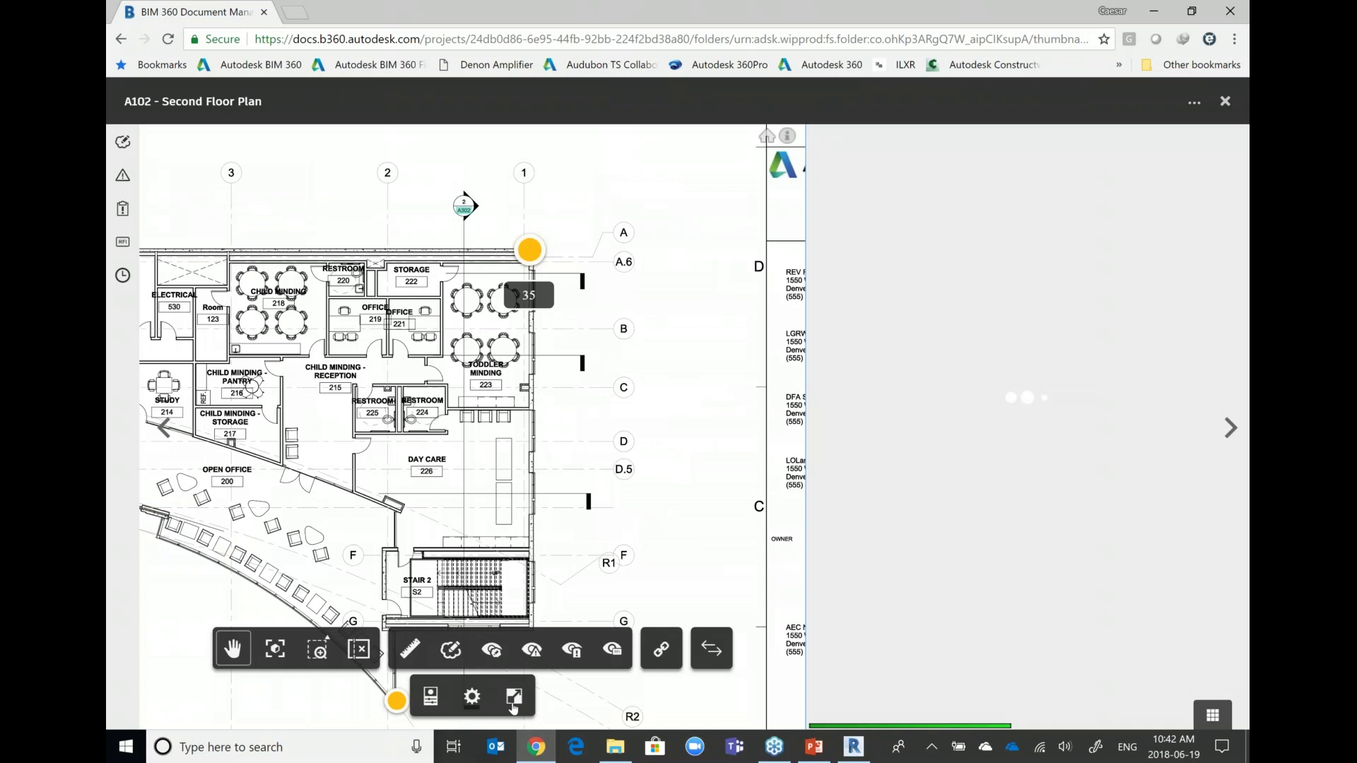
left_click(1010, 147)
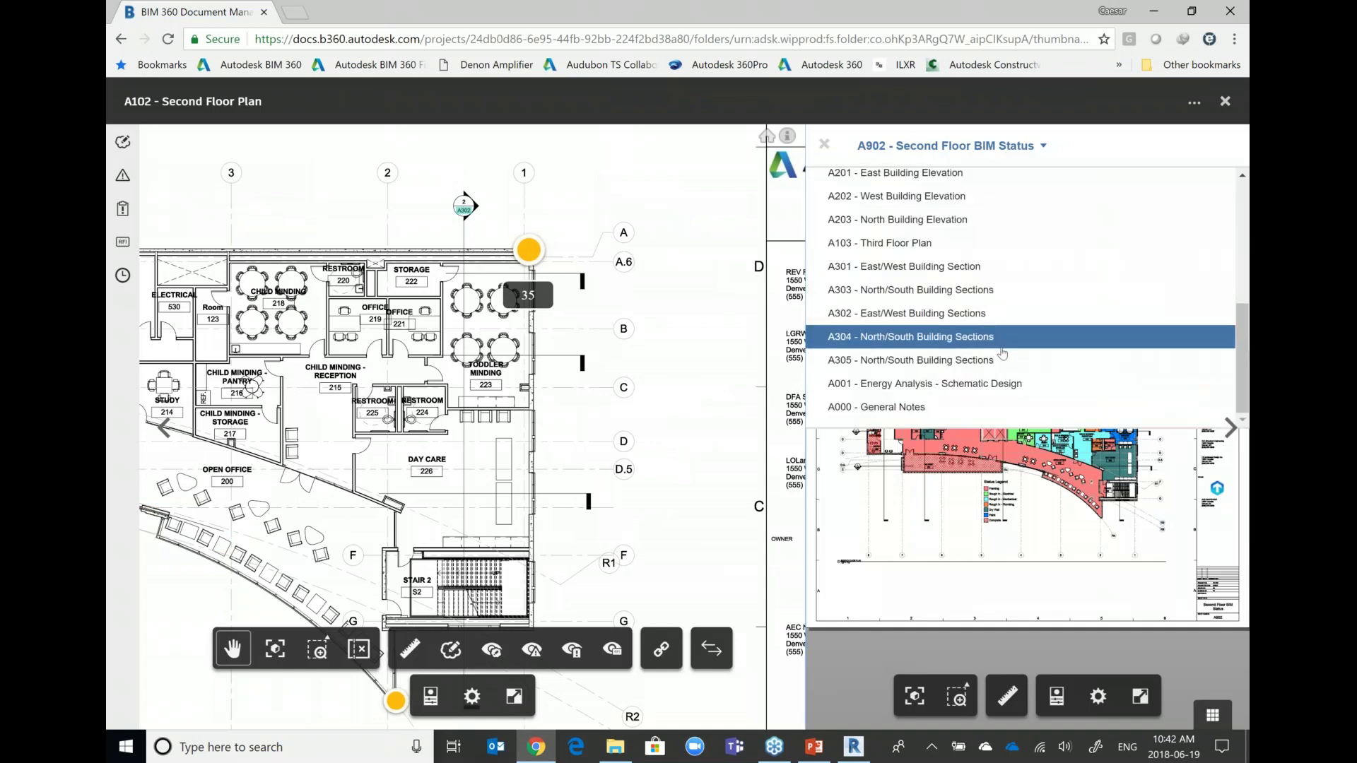
scroll(988, 343, "up", 3)
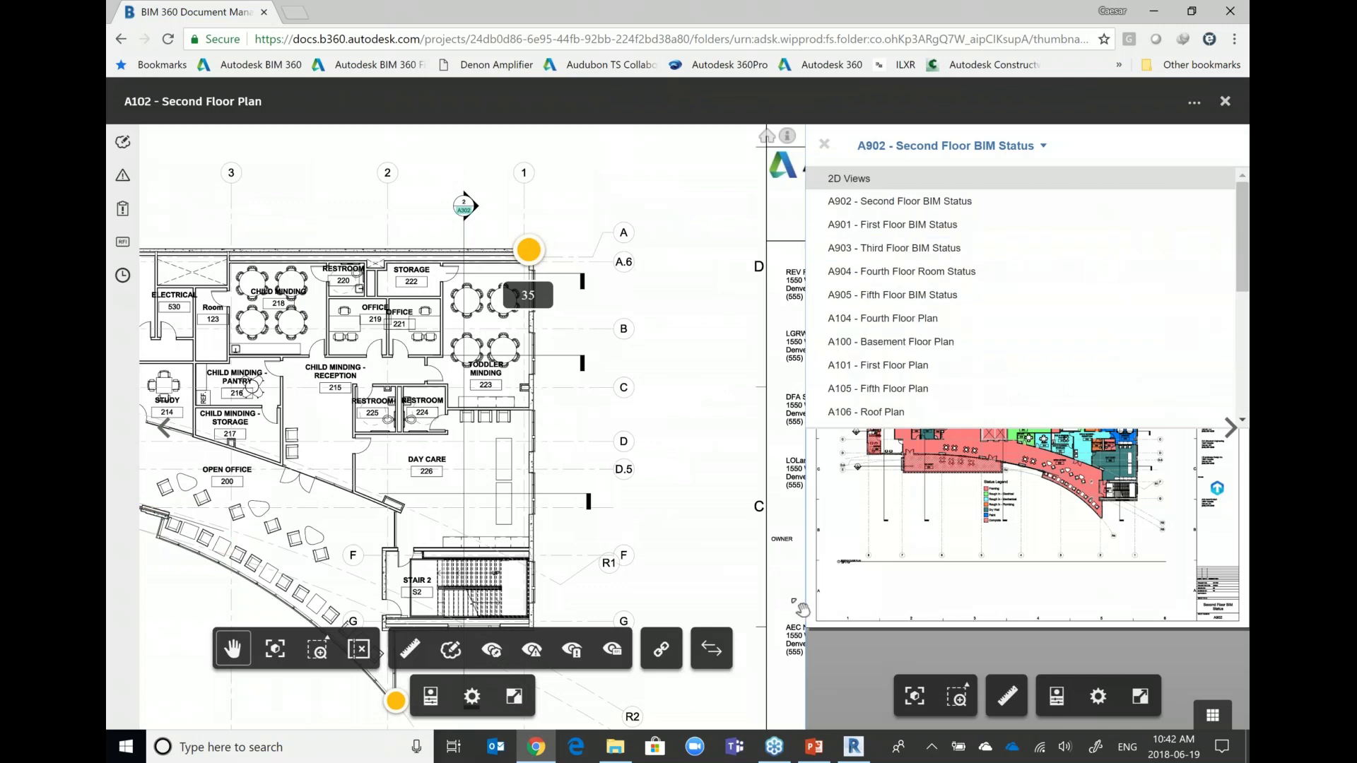
scroll(955, 322, "down", 3)
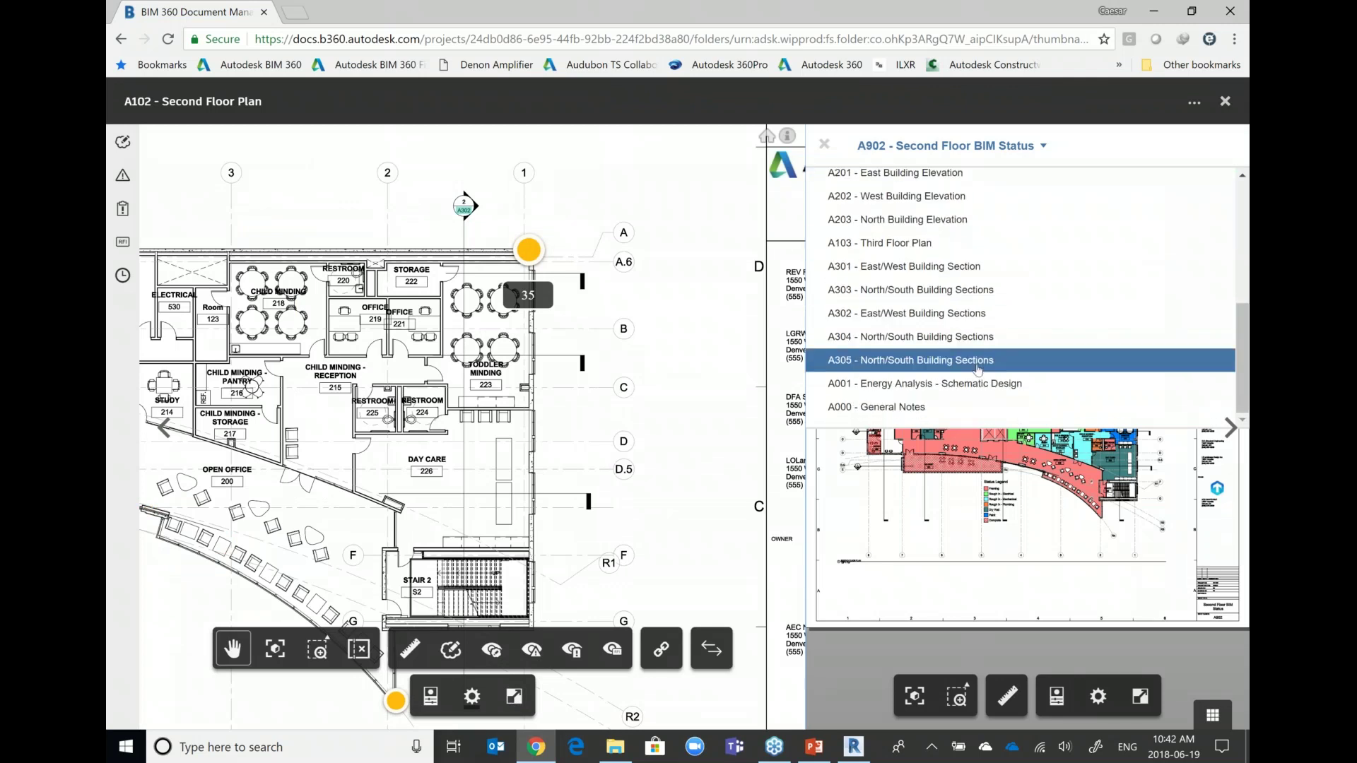
left_click(961, 351)
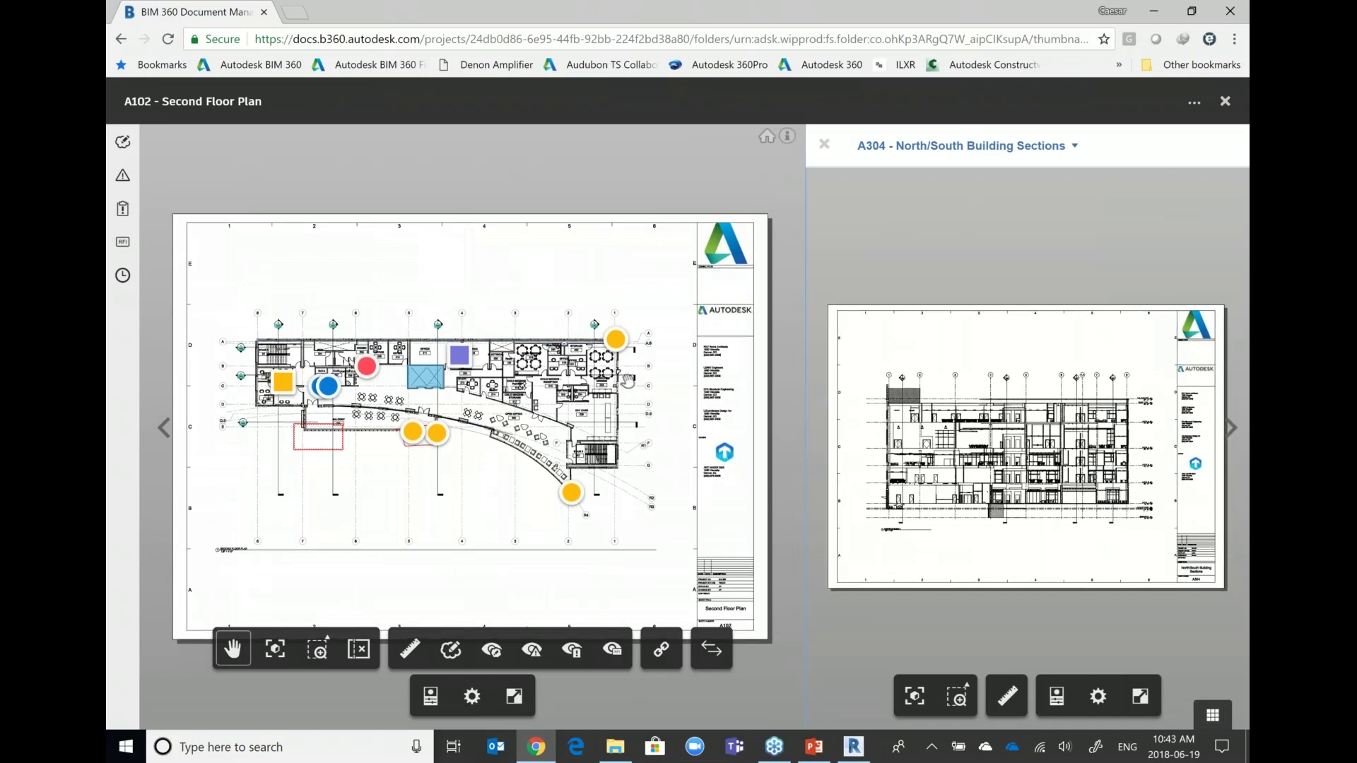
Select the exterior wall and a table with chairs in Toddler Minding 223 on the plan to locate them in the section.
left_click(627, 380)
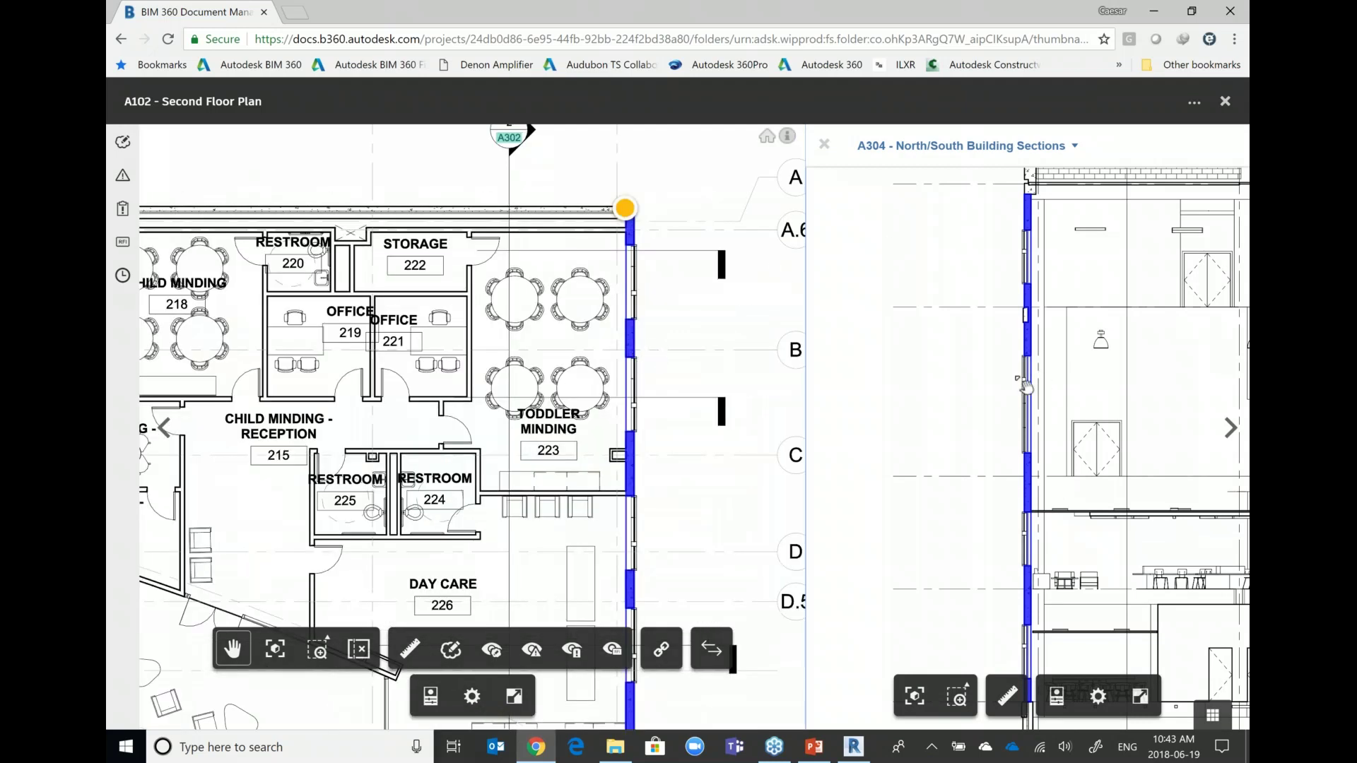
left_click(583, 374)
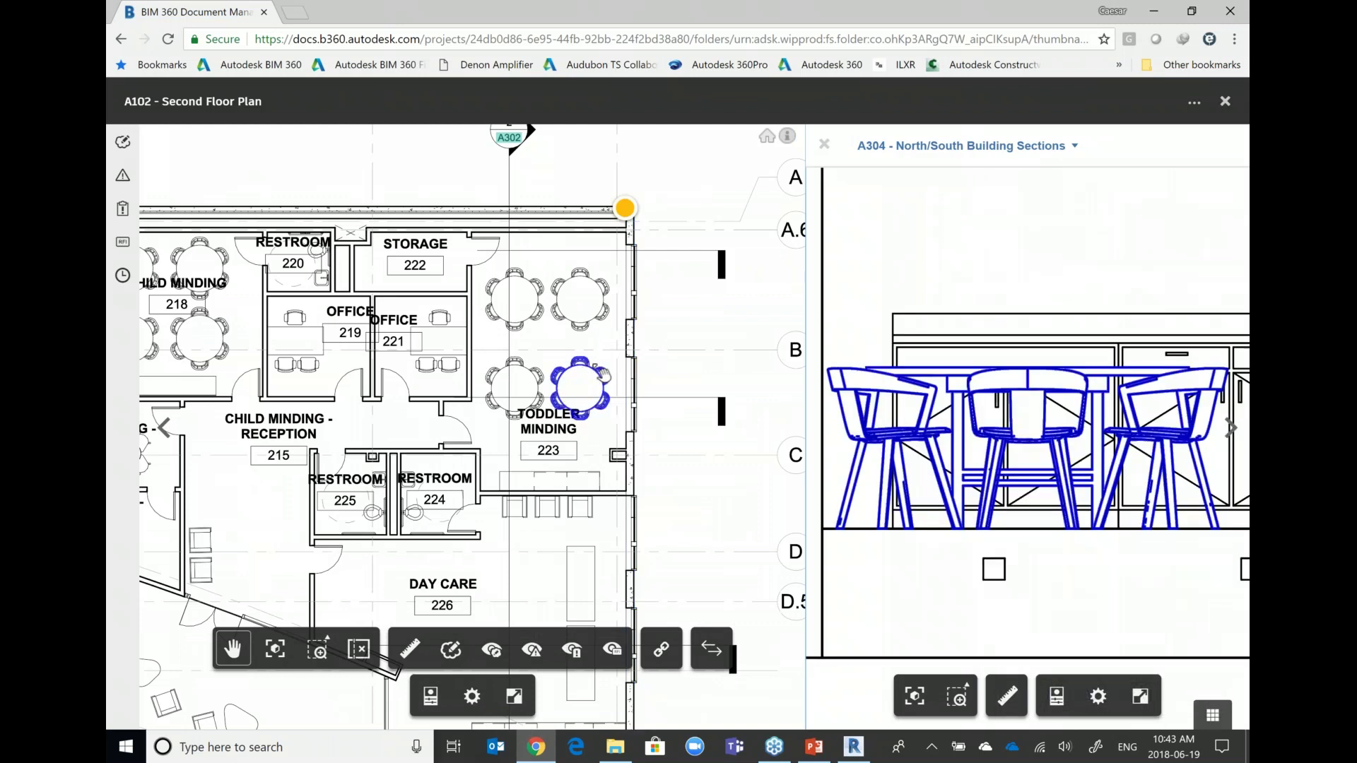
scroll(1089, 391, "down", 5)
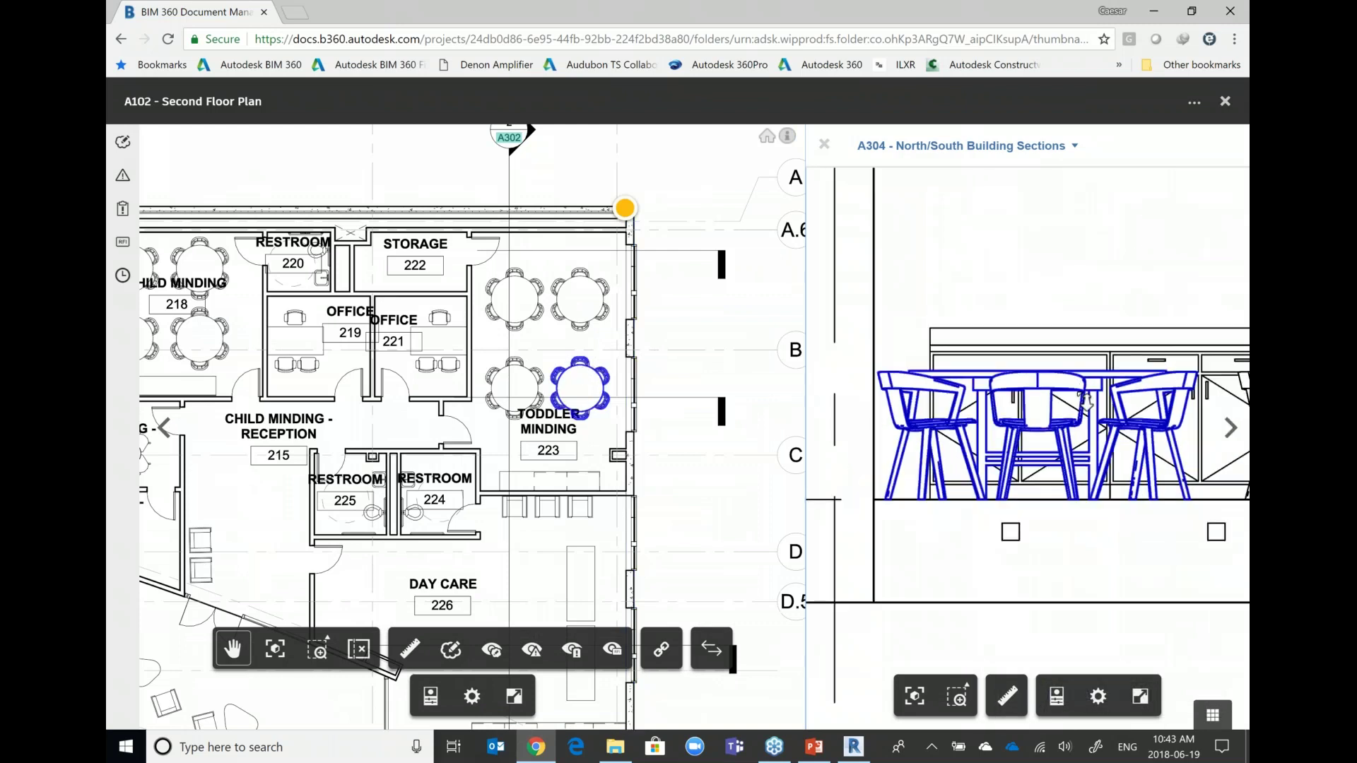
scroll(1078, 393, "down", 2)
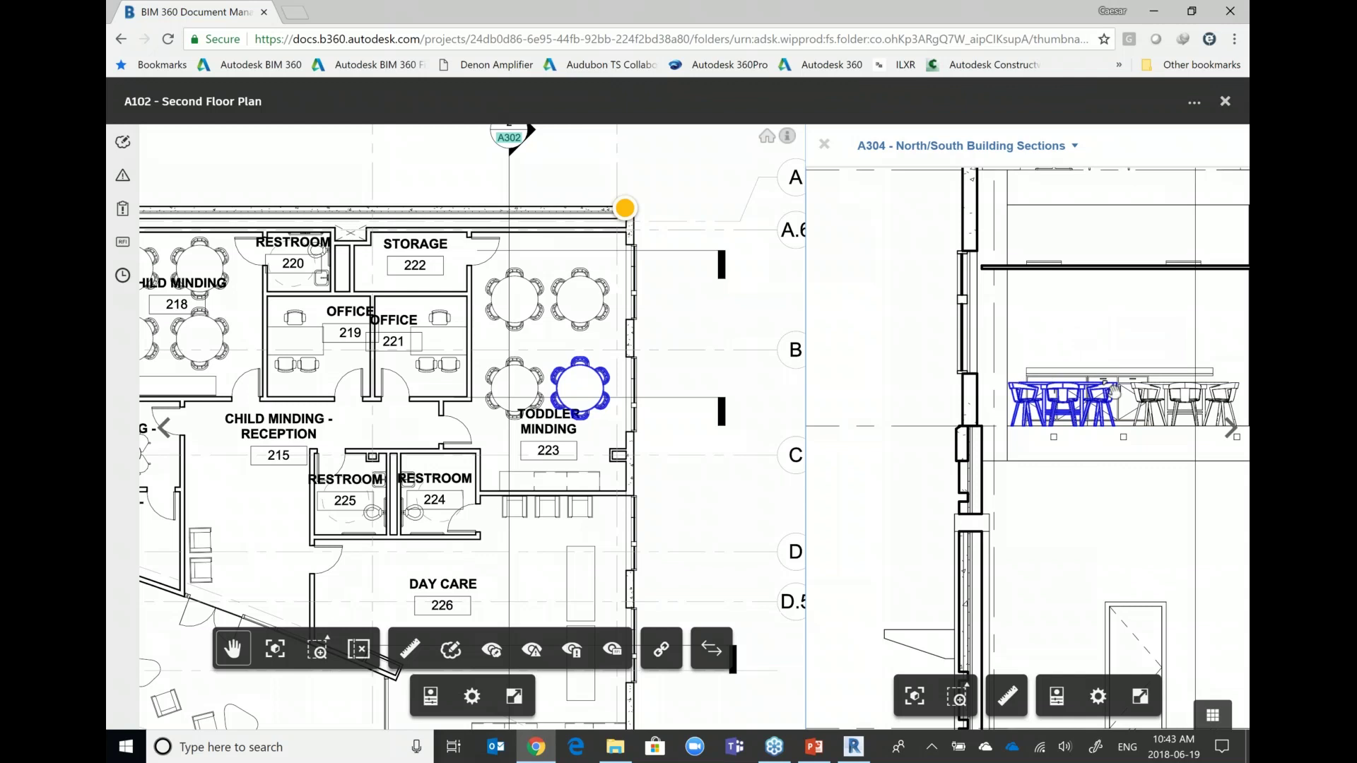
Select the neighbouring table with chairs in the section to locate it on the Second Floor Plan.
left_click(1184, 408)
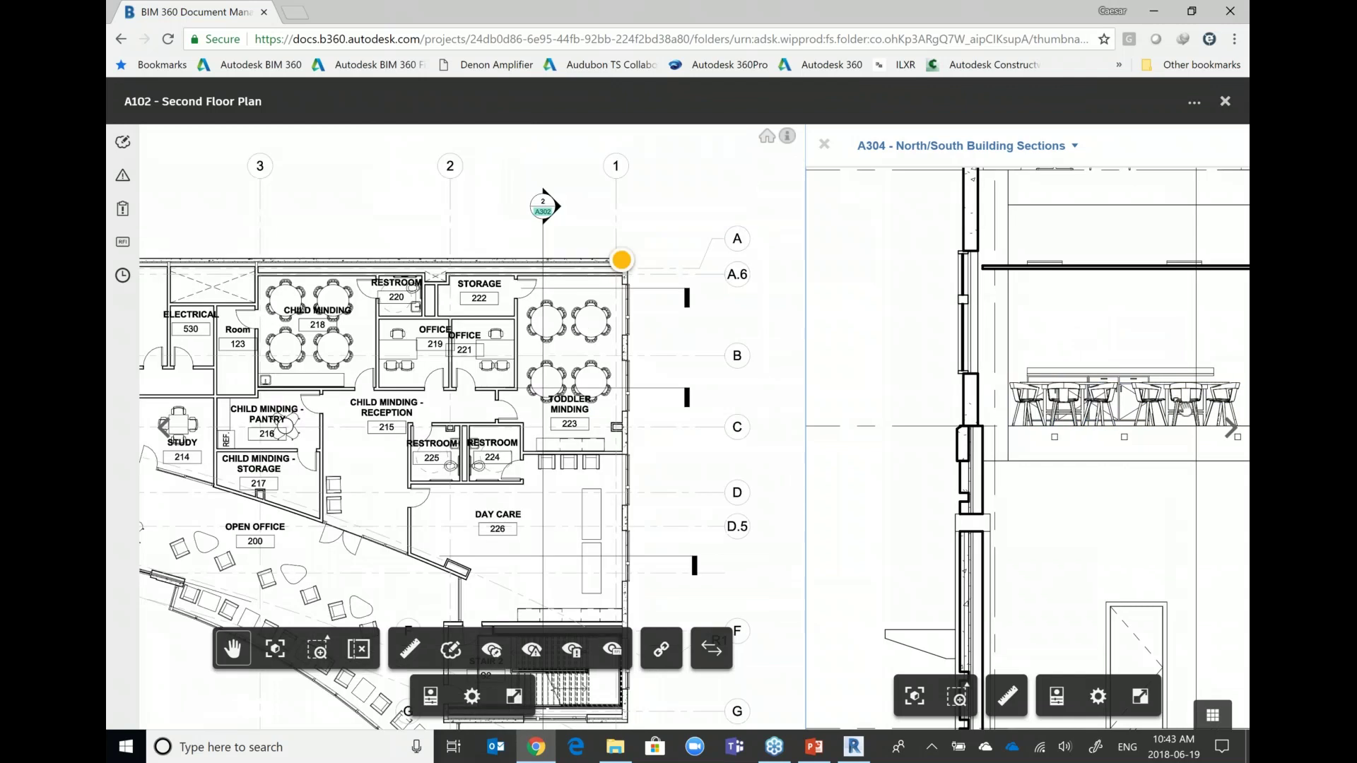
left_click(1184, 408)
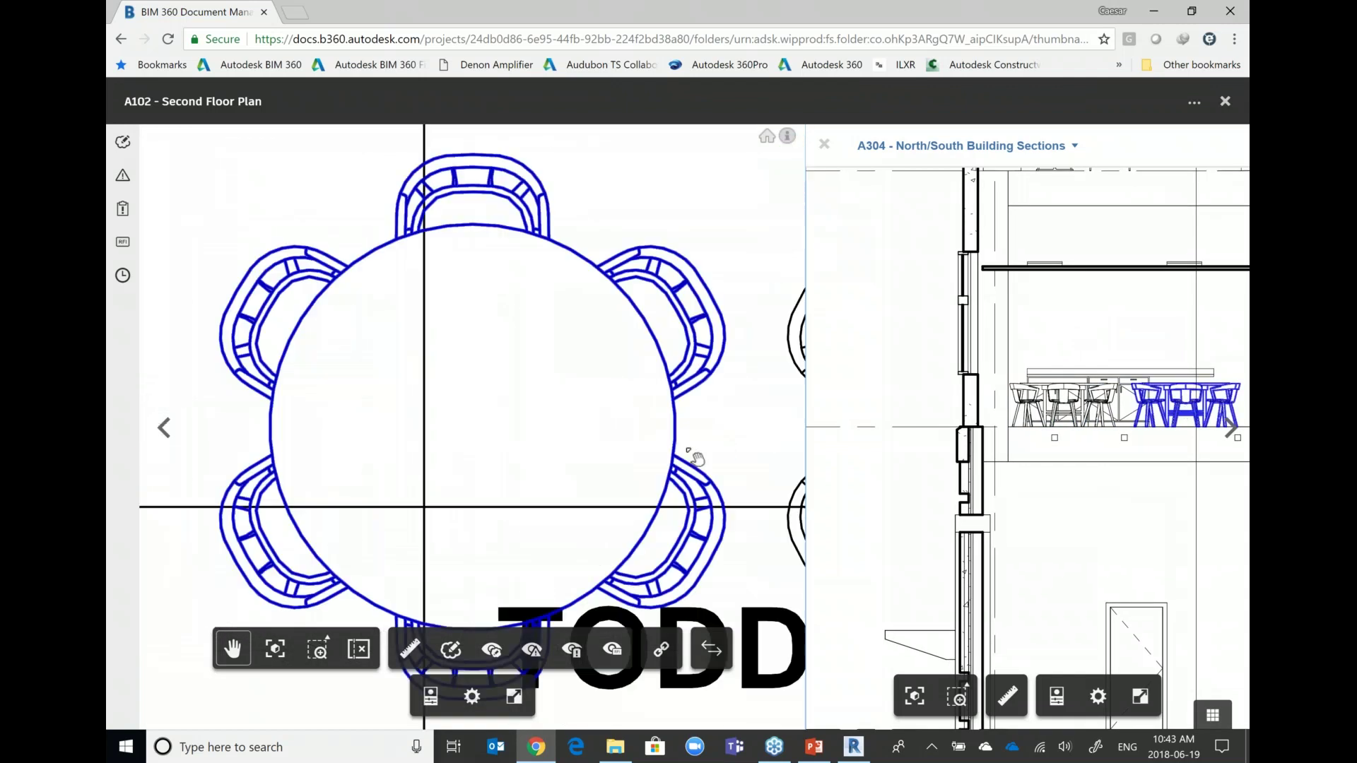
scroll(1108, 422, "down", 3)
scroll(993, 432, "down", 3)
left_click_drag(1113, 442, 909, 433)
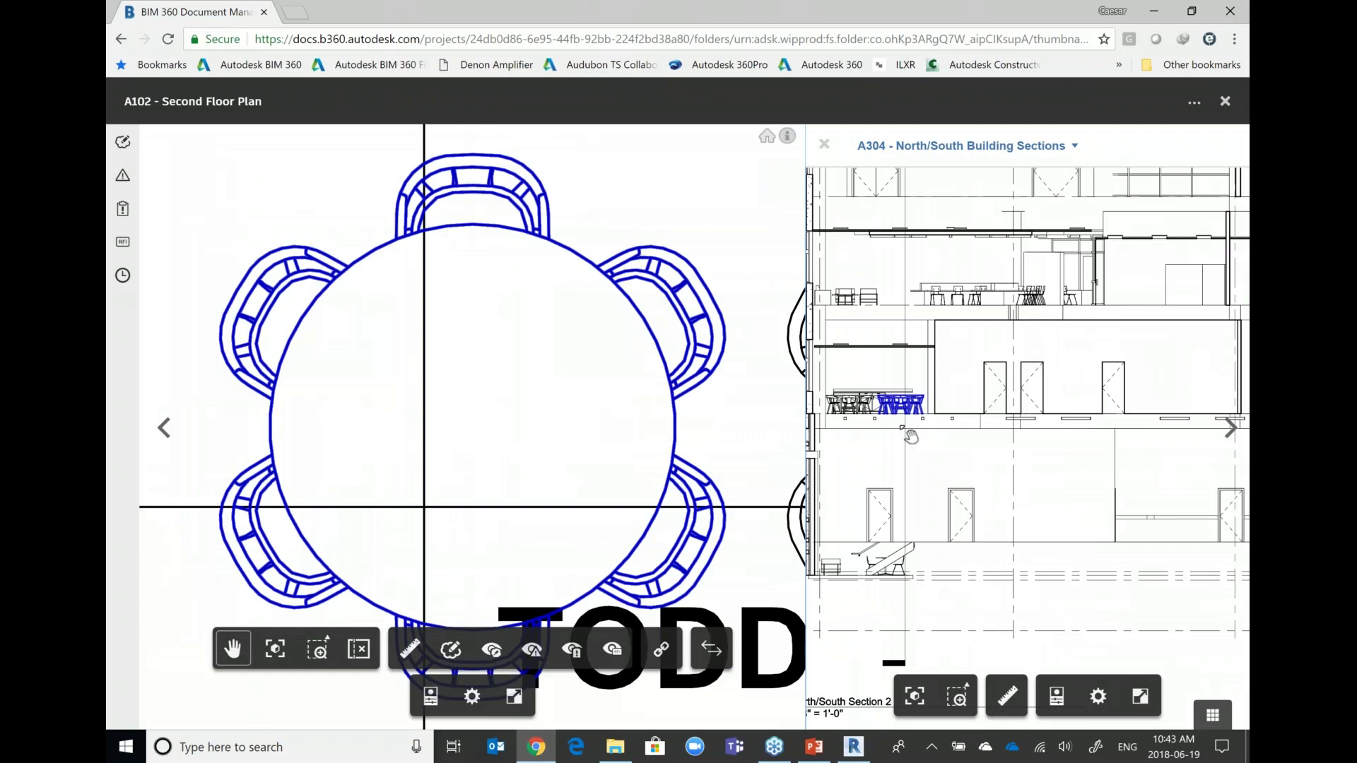
Select the Office 221 door in the section to locate it on the plan, and close the split view.
left_click(1004, 381)
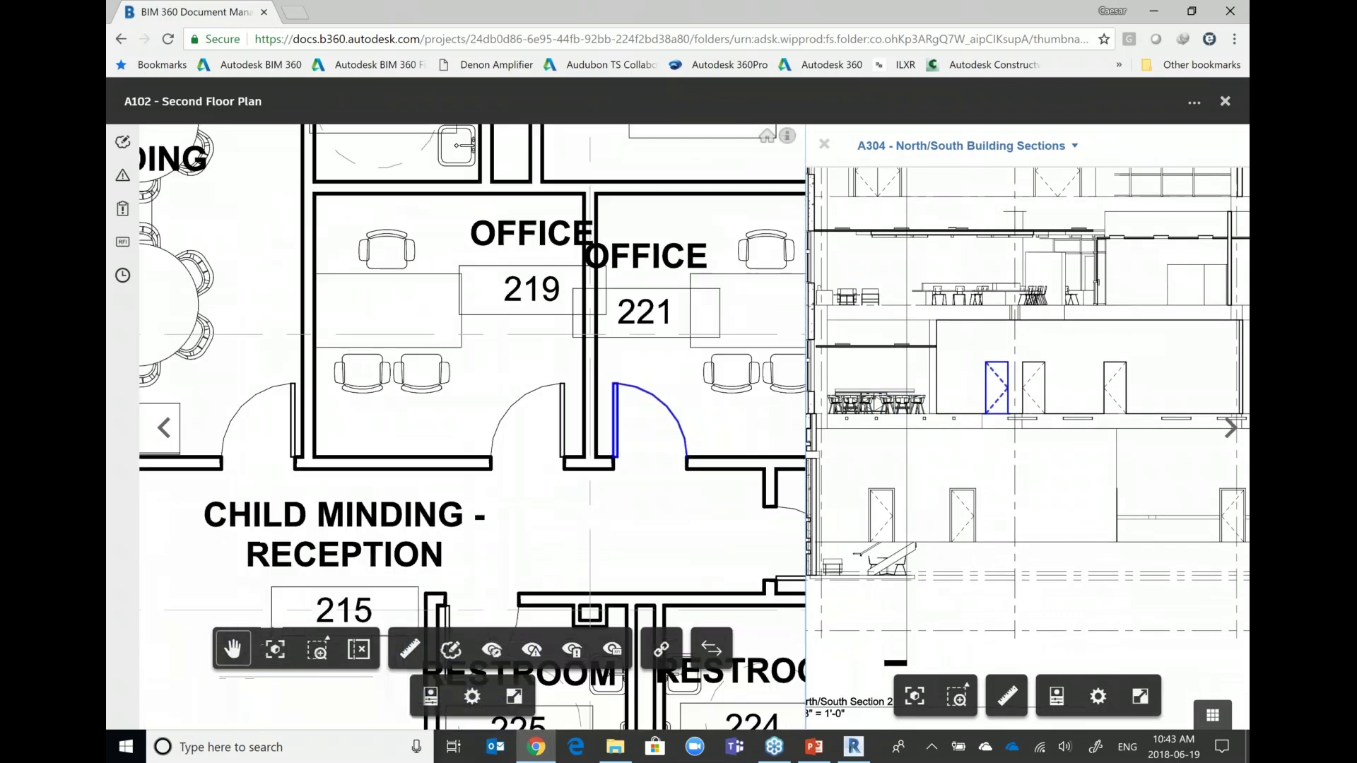
scroll(679, 426, "down", 2)
left_click_drag(693, 428, 521, 422)
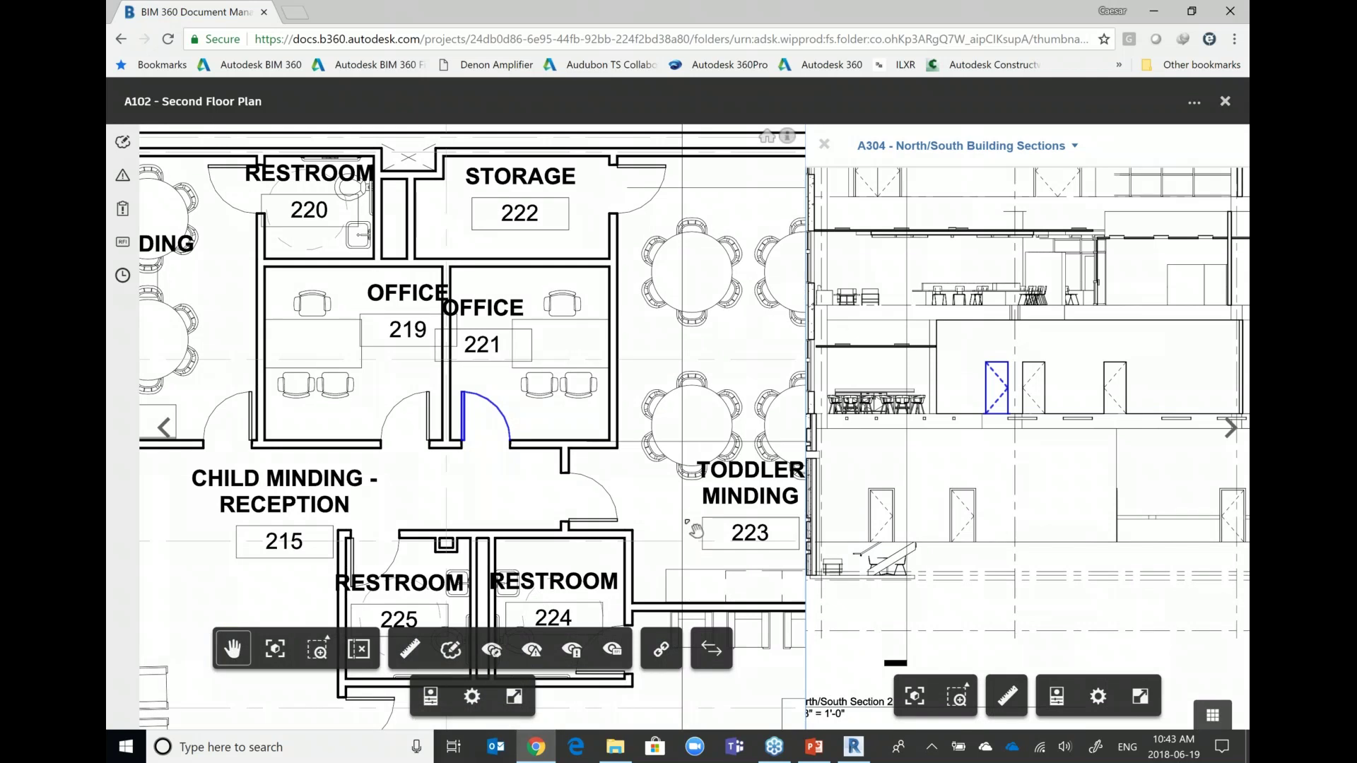
scroll(485, 427, "down", 1)
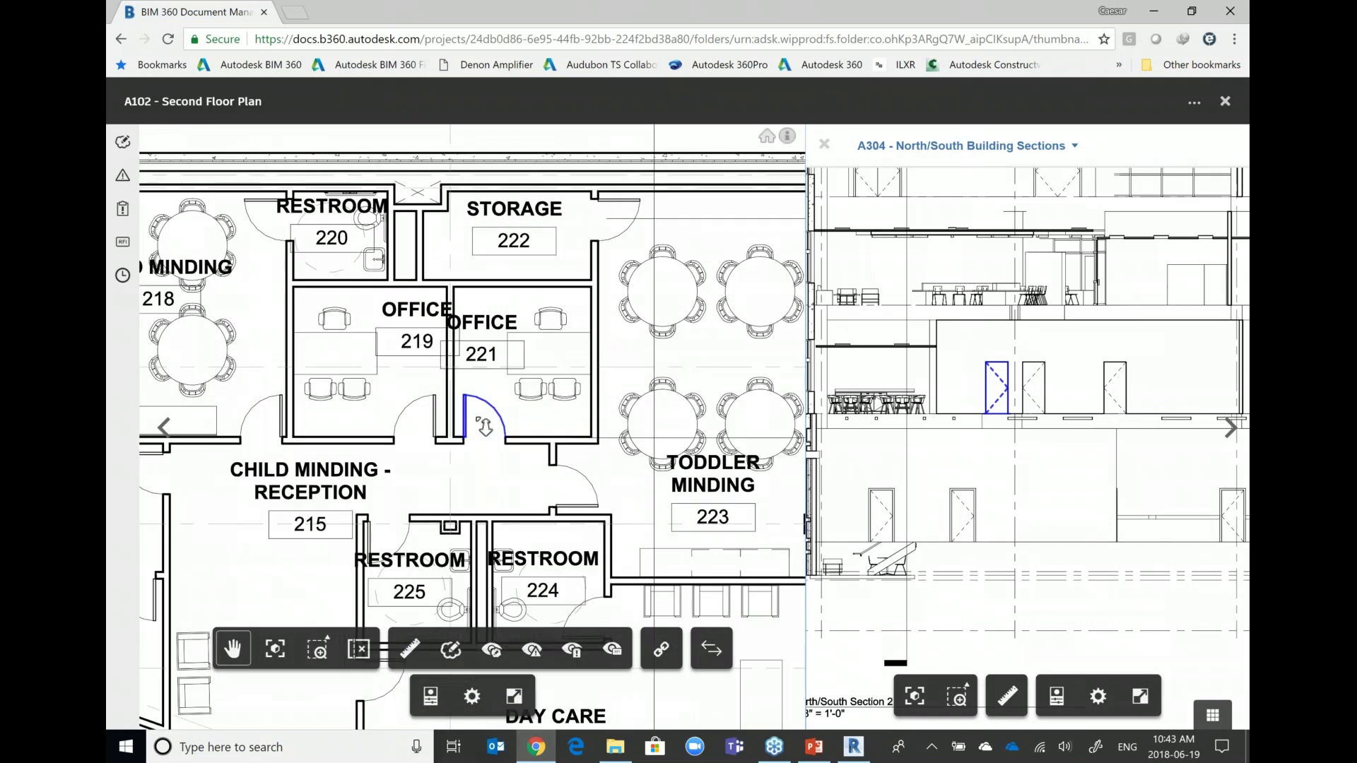
scroll(484, 426, "down", 1)
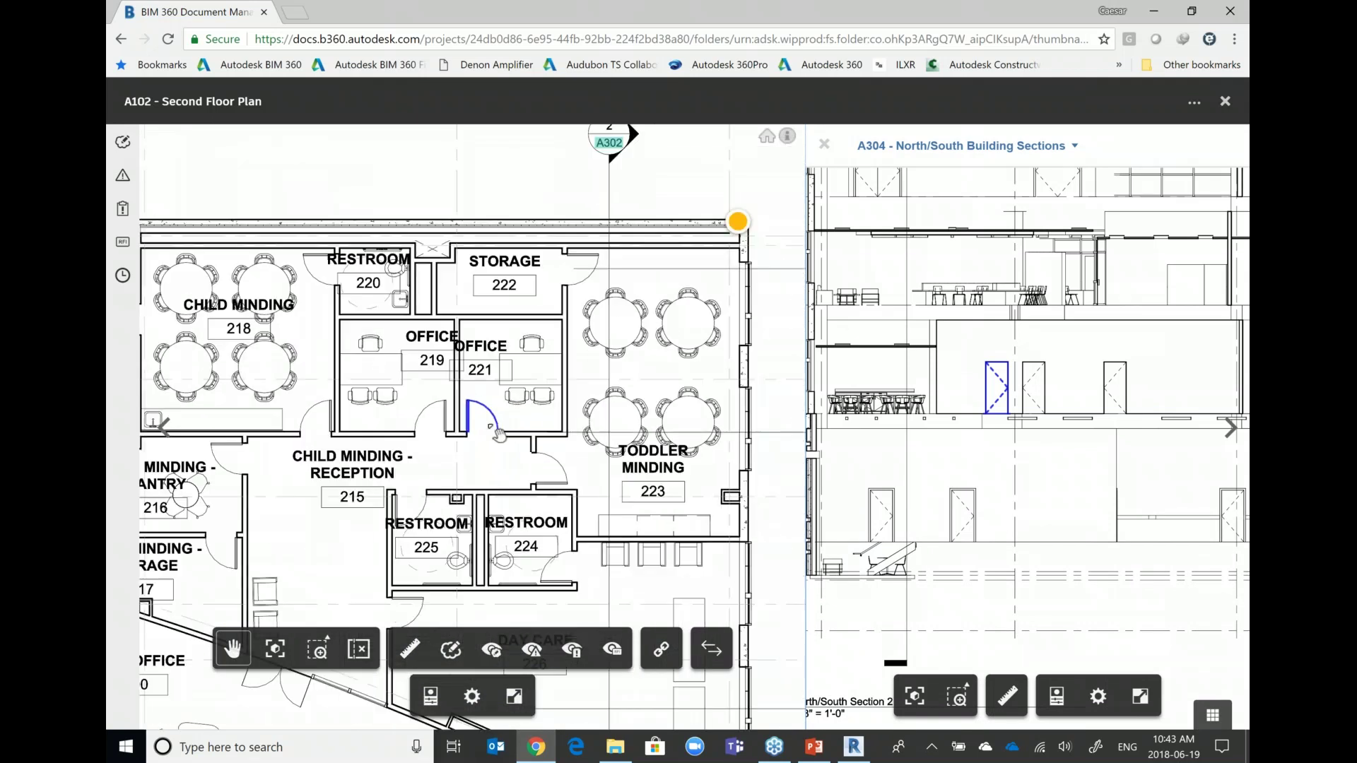
left_click(824, 145)
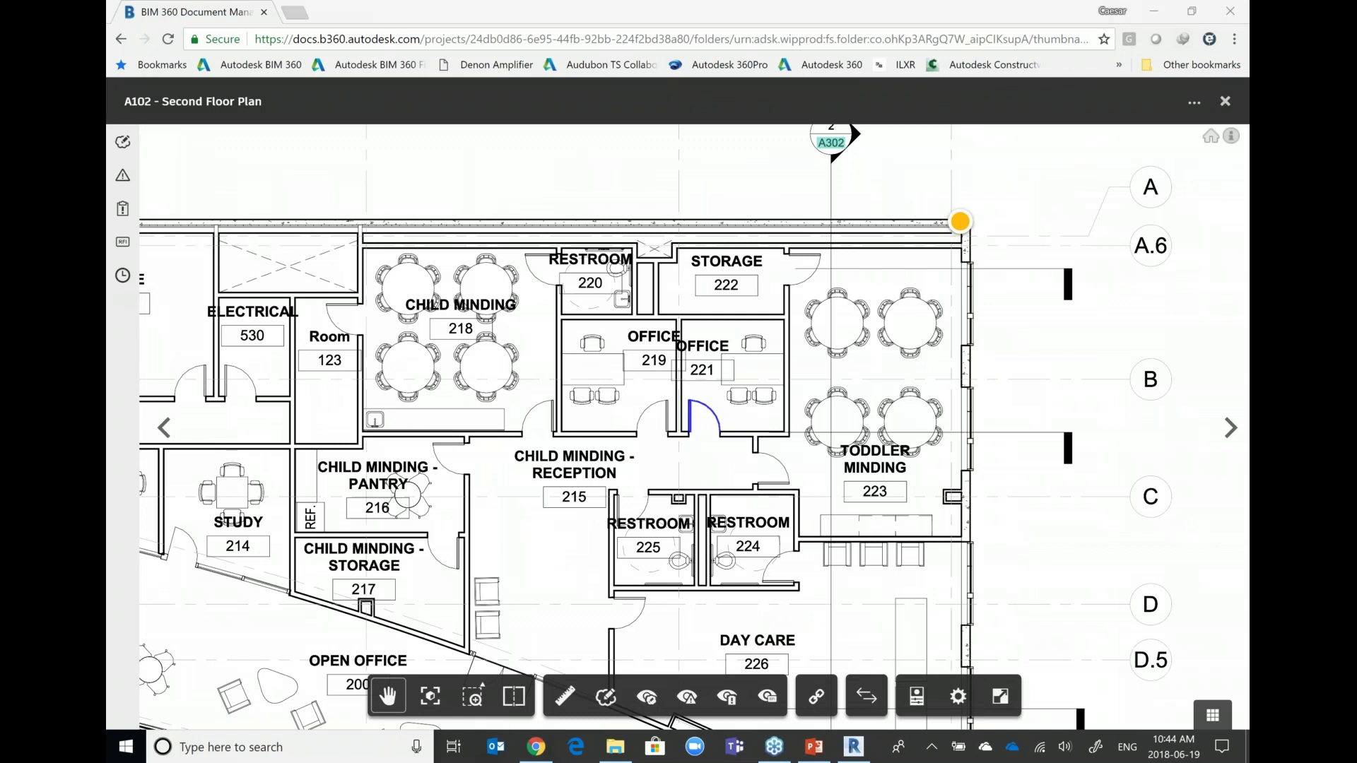
Close sheet A102 and switch from Document Management to the Design Collaboration module.
left_click(1226, 101)
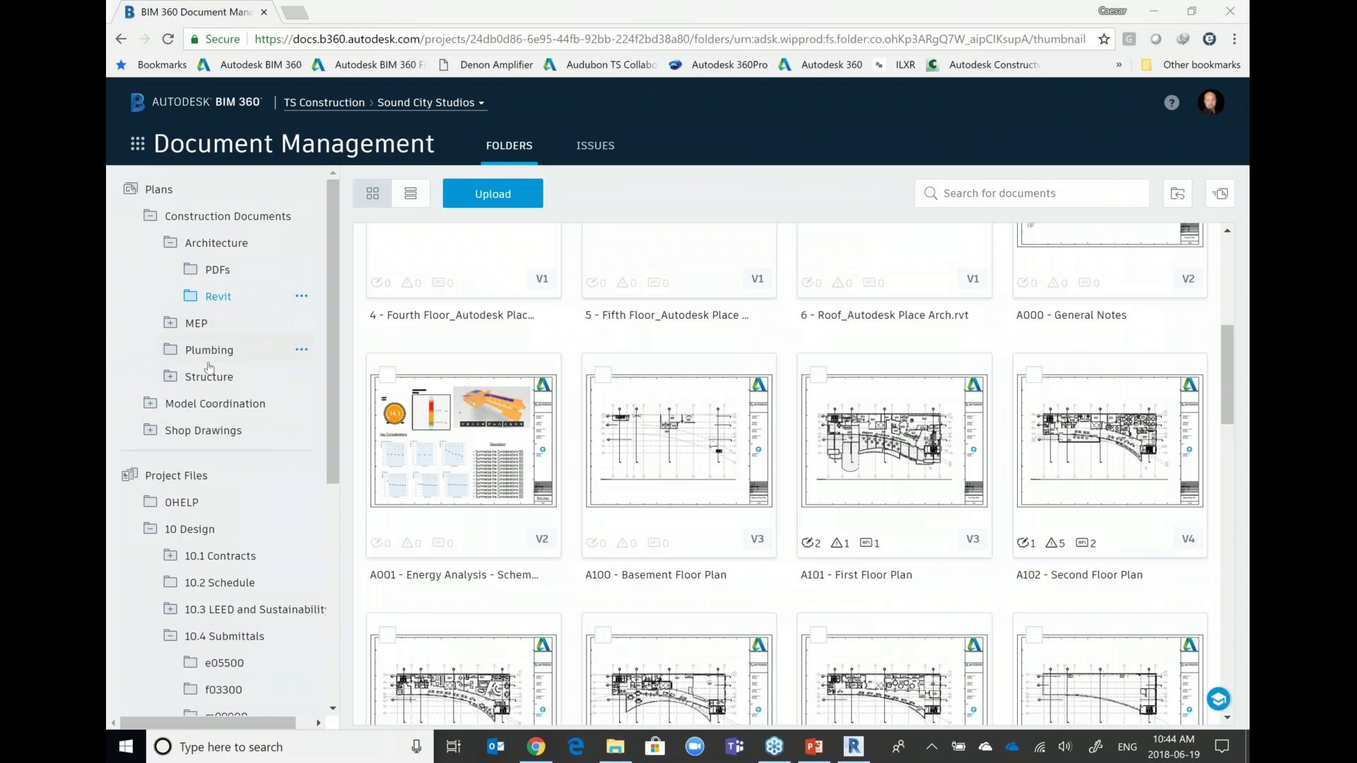
left_click(138, 144)
left_click(303, 331)
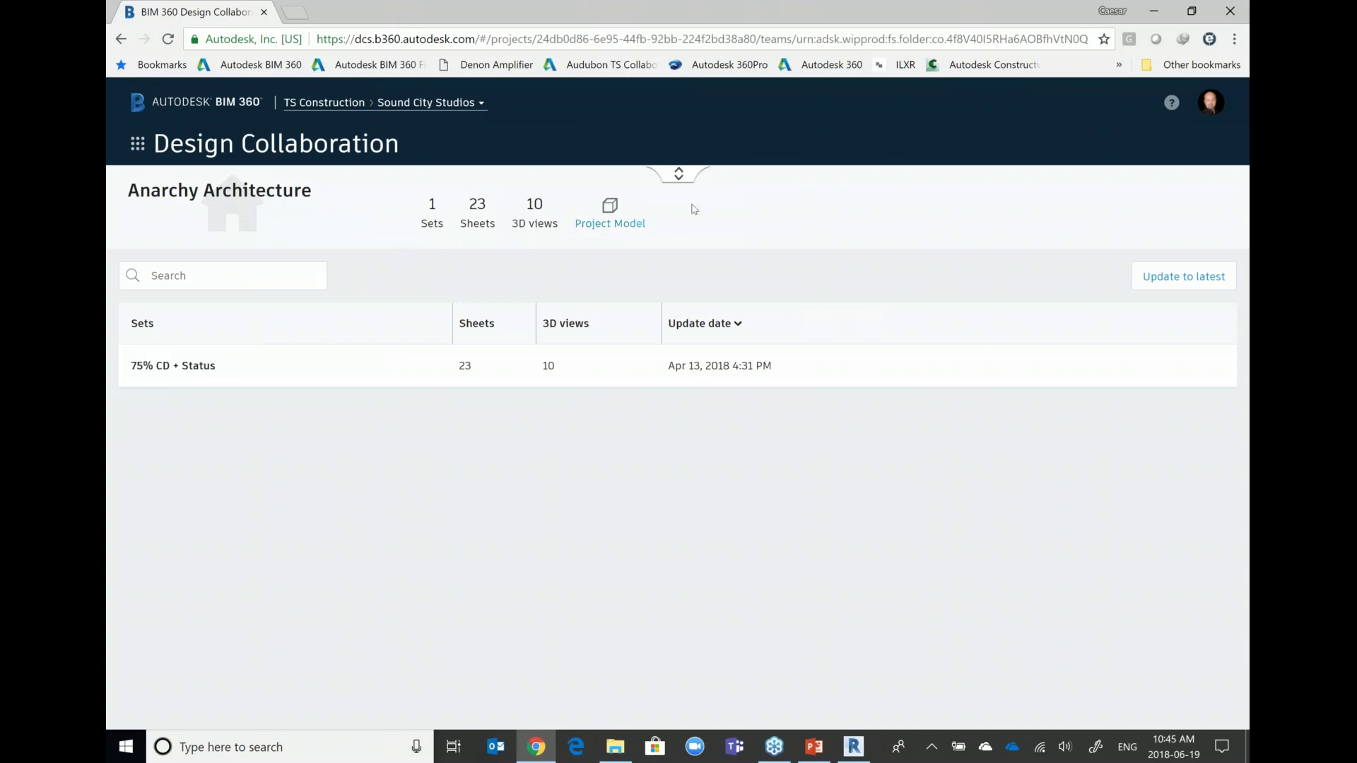
Expand the project timeline, narrow its span to 6 hours on 04/13/2018, and show each team's packages on separate lines.
left_click(679, 174)
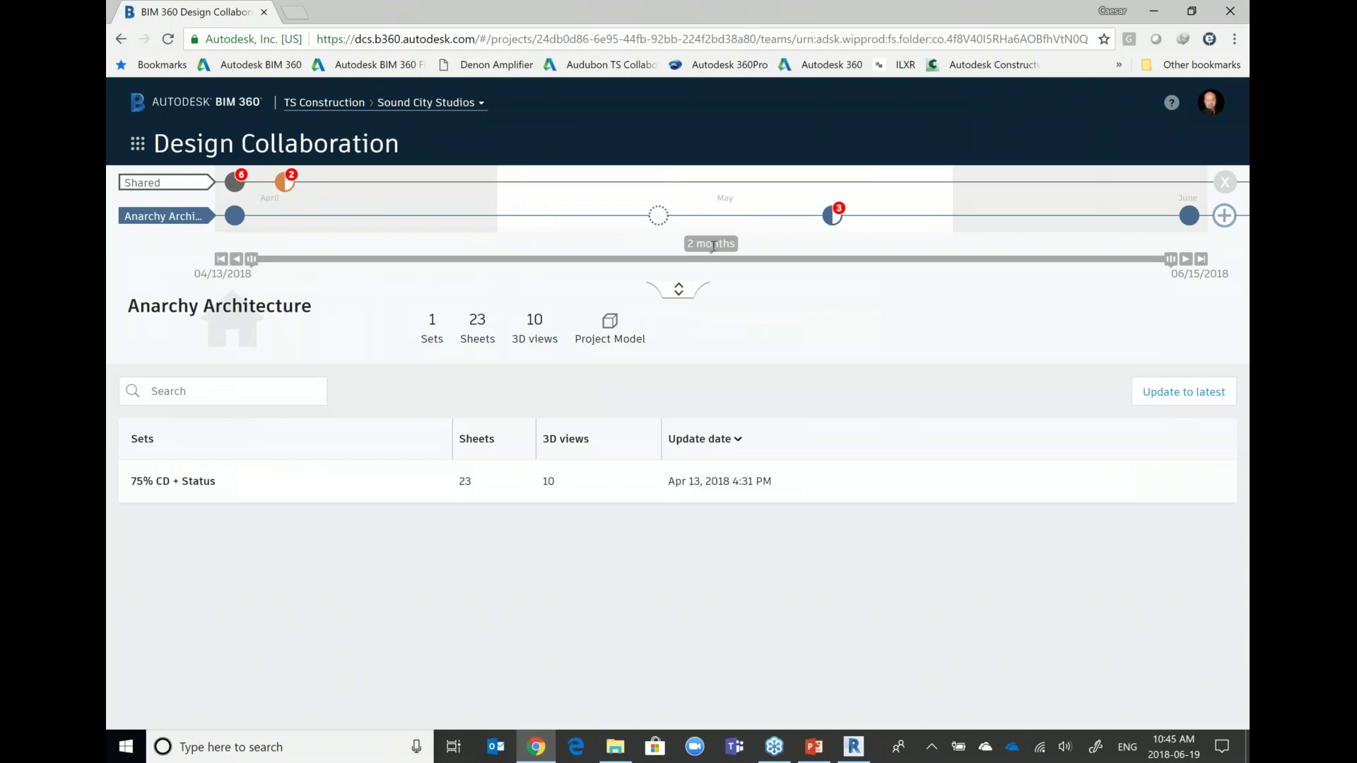
left_click_drag(1169, 263, 719, 301)
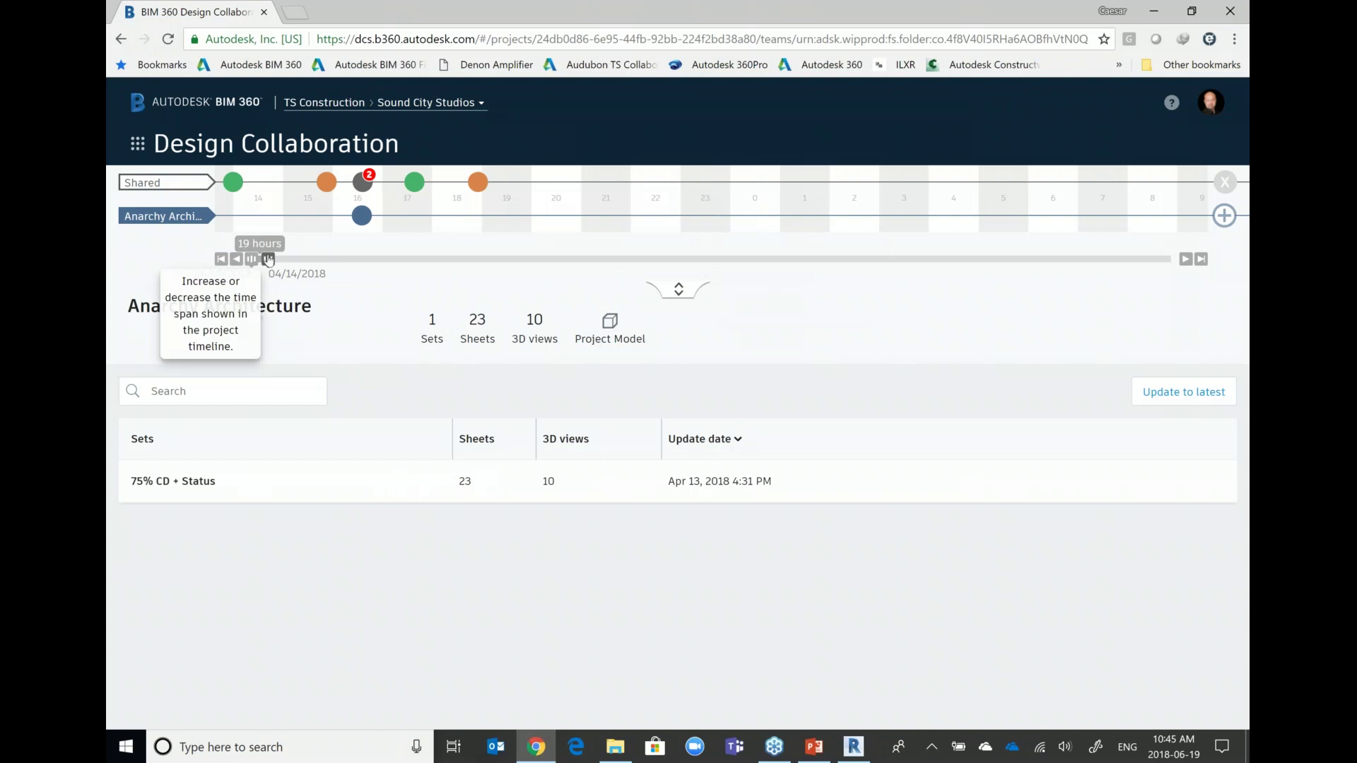
left_click_drag(268, 261, 265, 261)
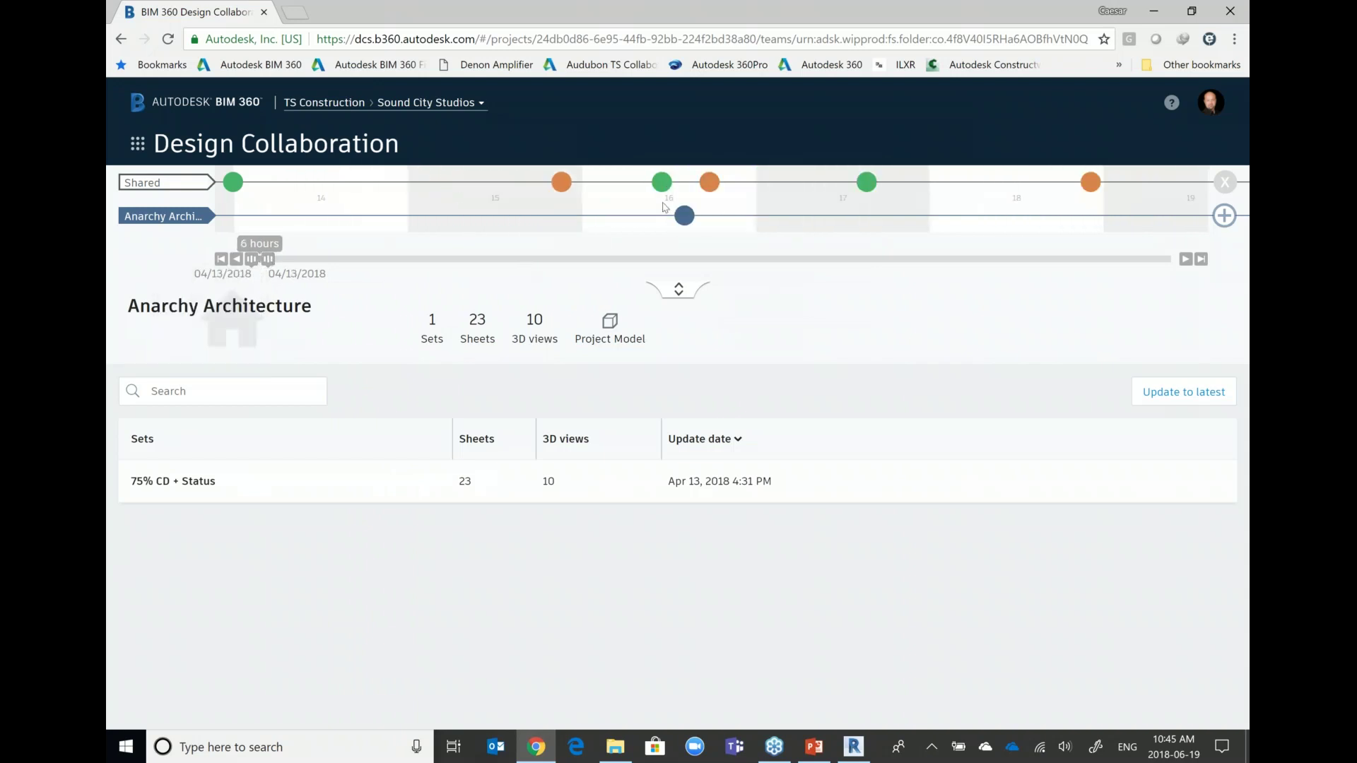
left_click(679, 296)
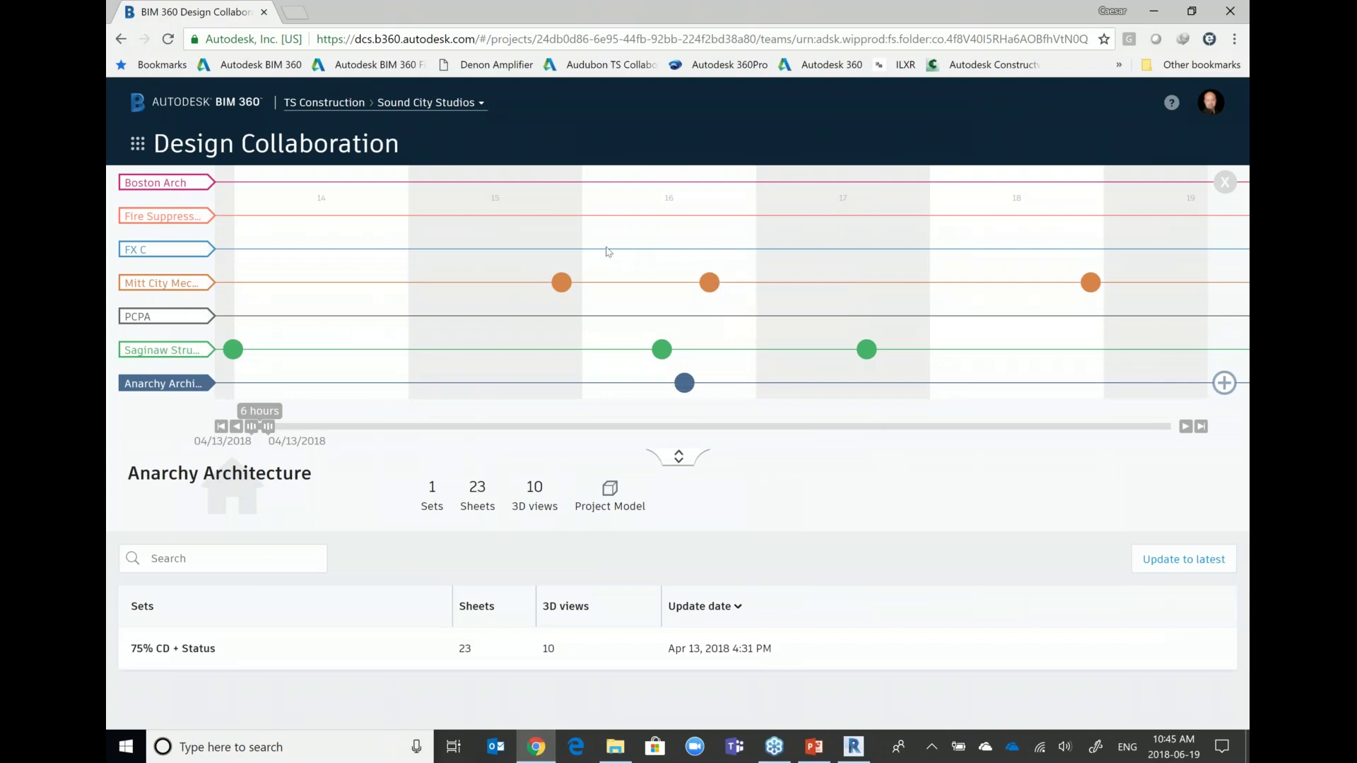
mouse_move(704, 285)
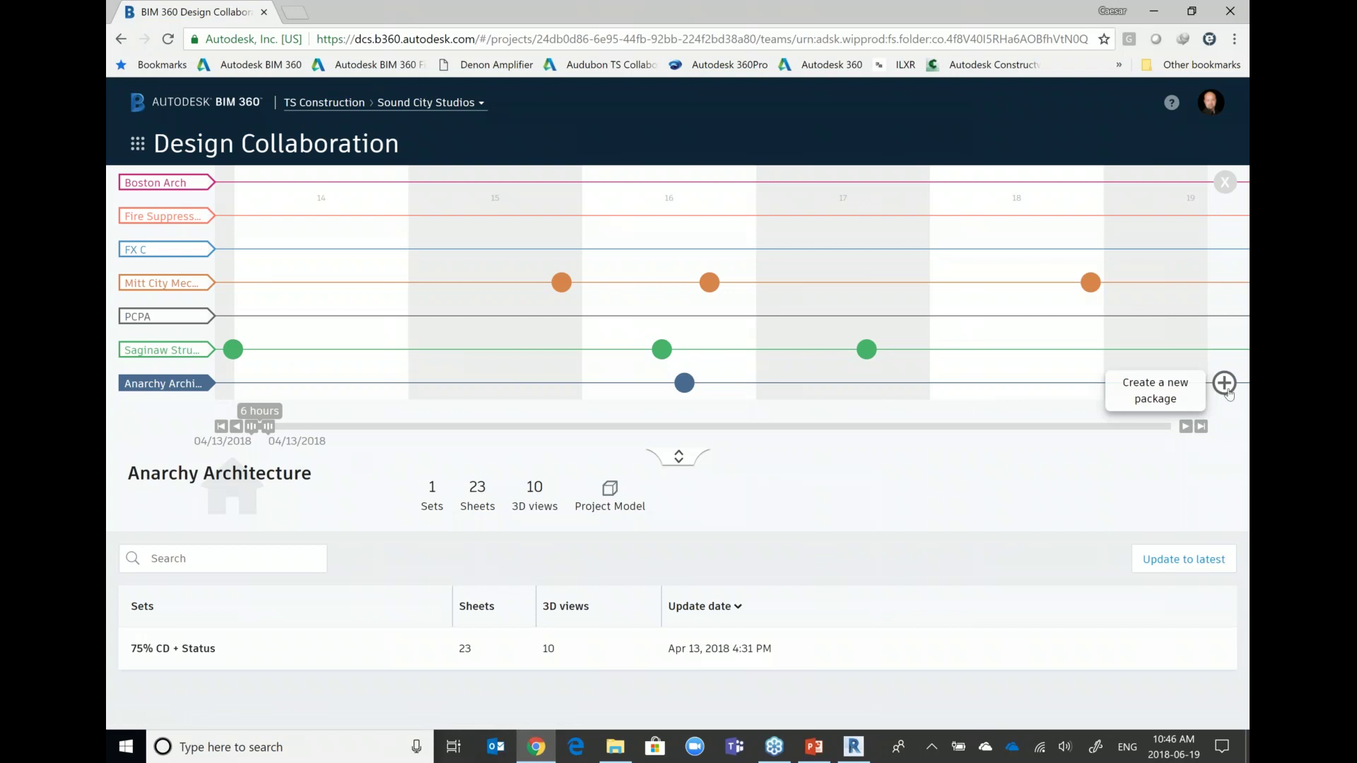
Create a new Anarchy Architecture package, include the 75% CD + Status set, and save its contents.
left_click(1223, 383)
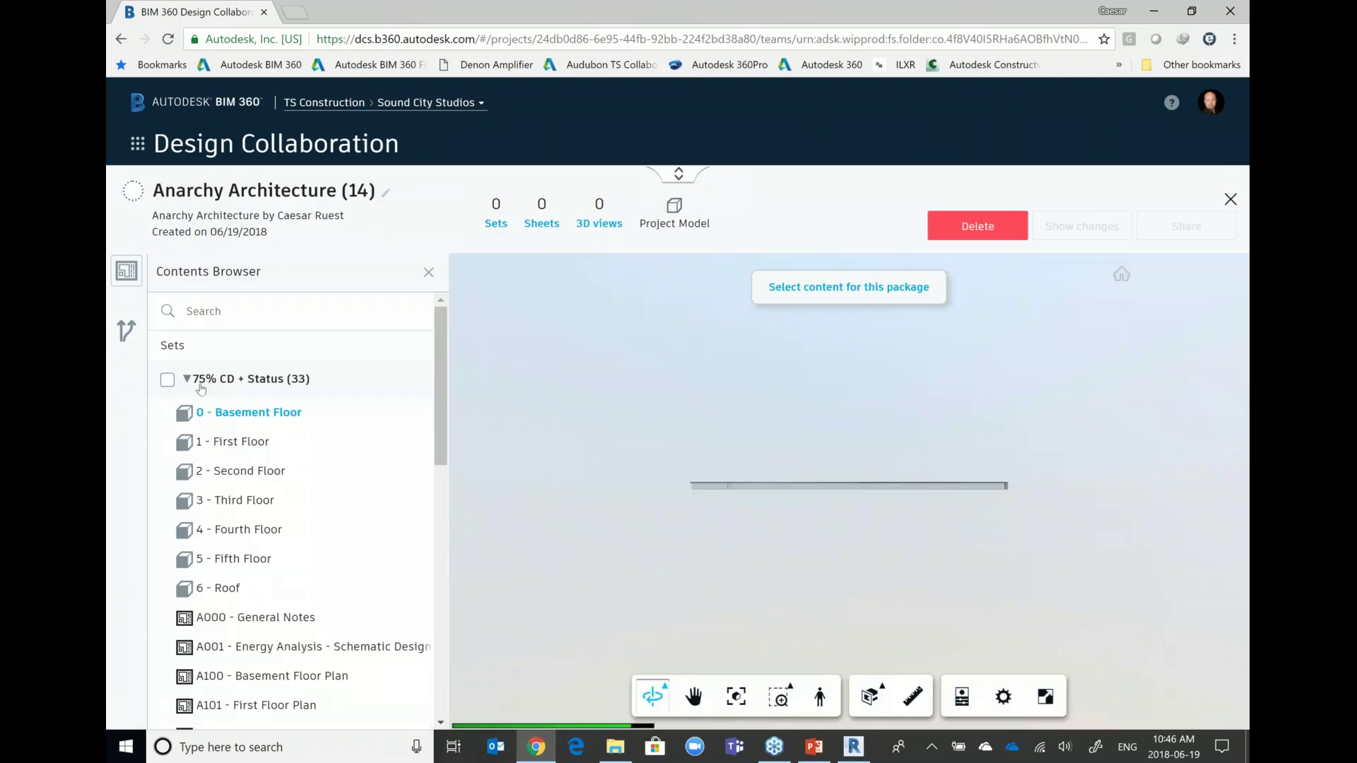
left_click_drag(441, 393, 320, 363)
left_click(166, 380)
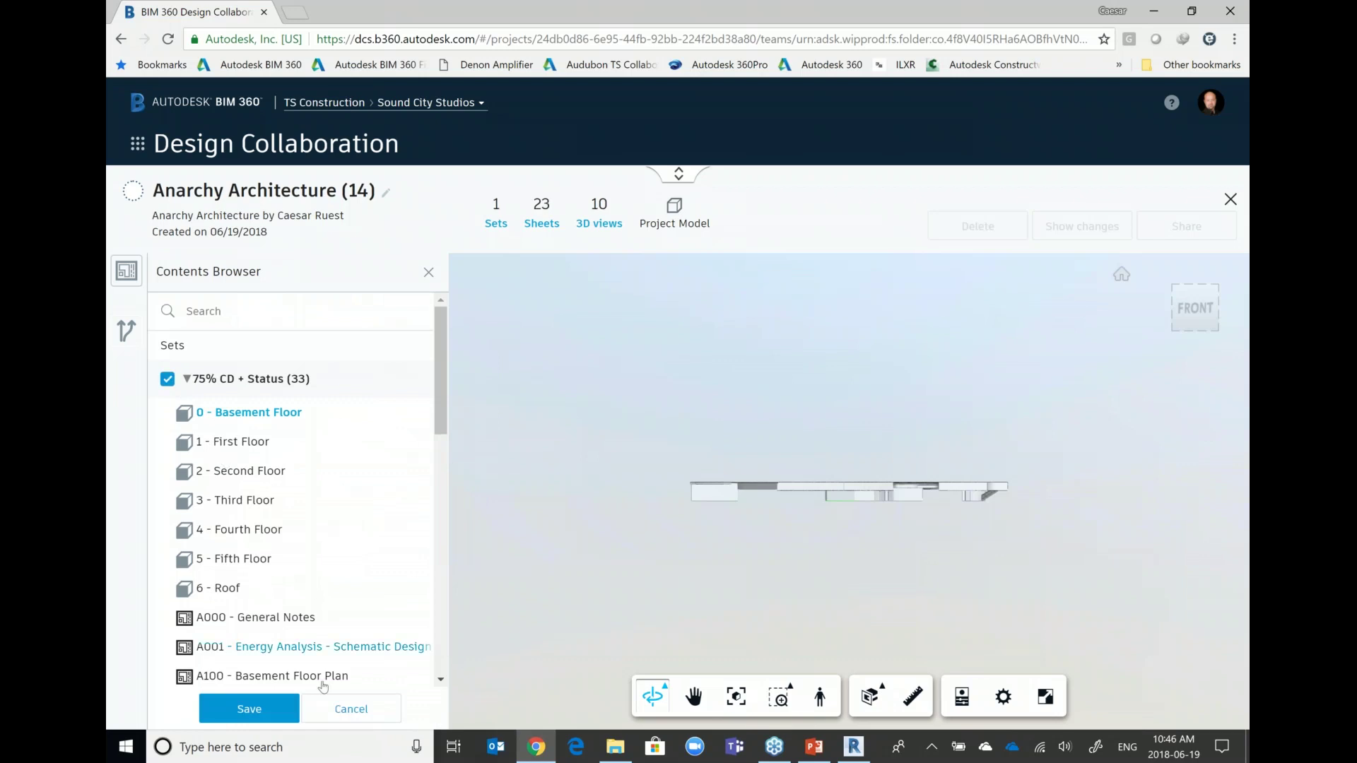
left_click(263, 710)
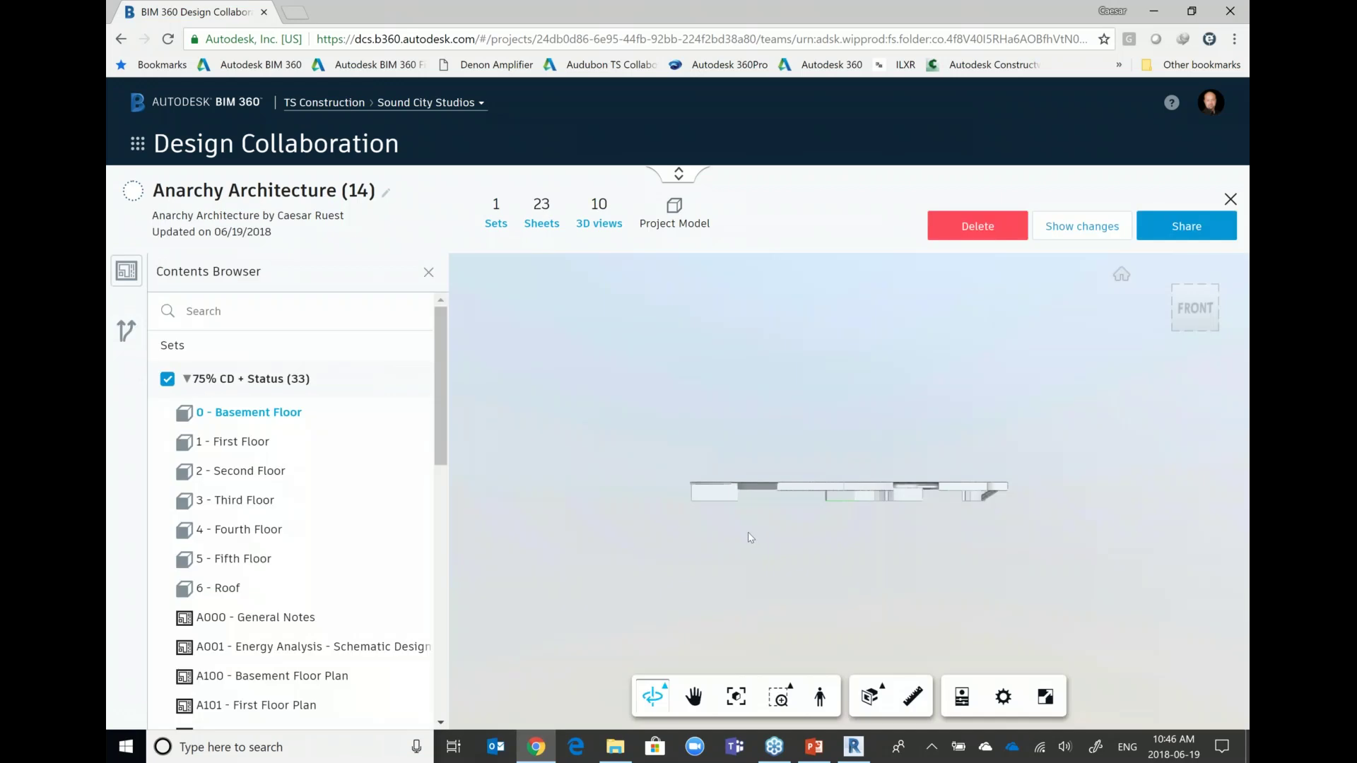
Inspect the package's basement floor model and share the package with the description "for the partners doing furniture".
middle_click_drag(1005, 453, 901, 506, "shift")
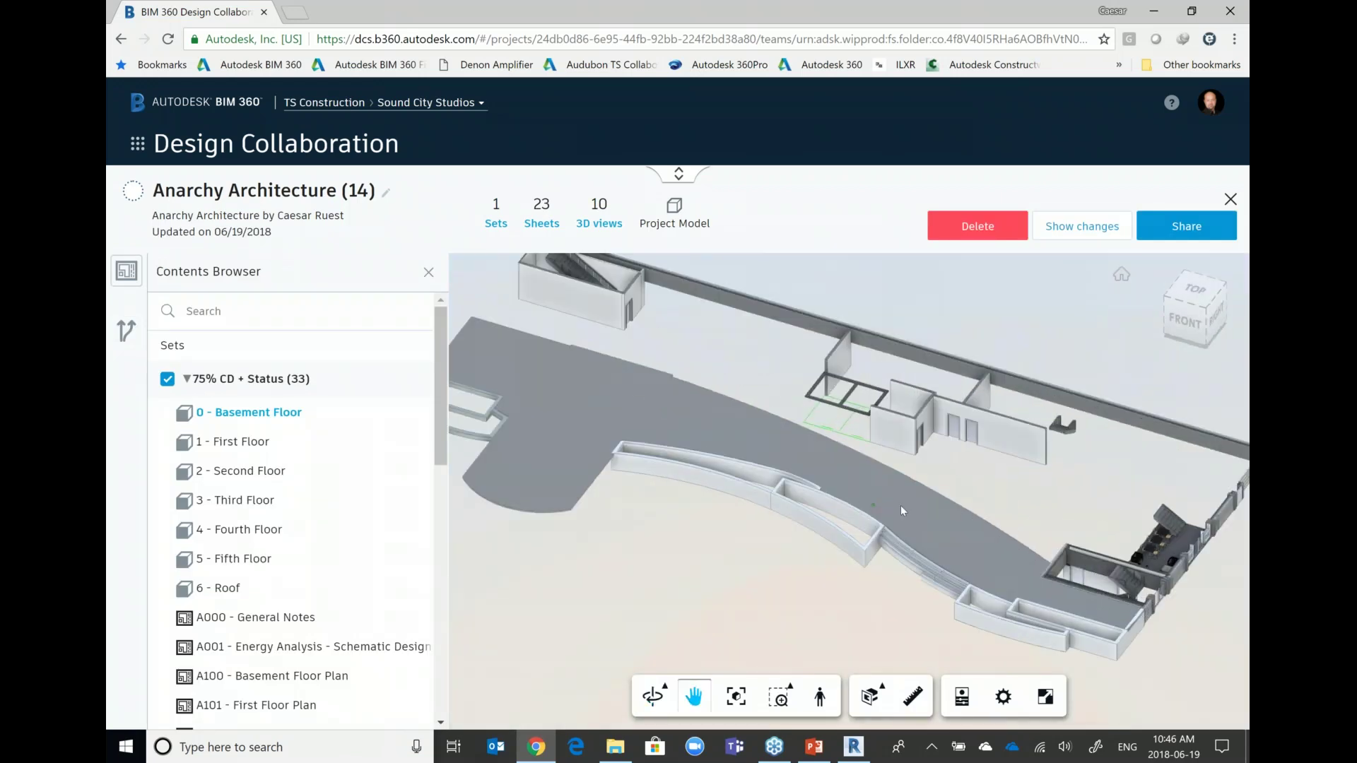
middle_click_drag(726, 466, 966, 526, "shift")
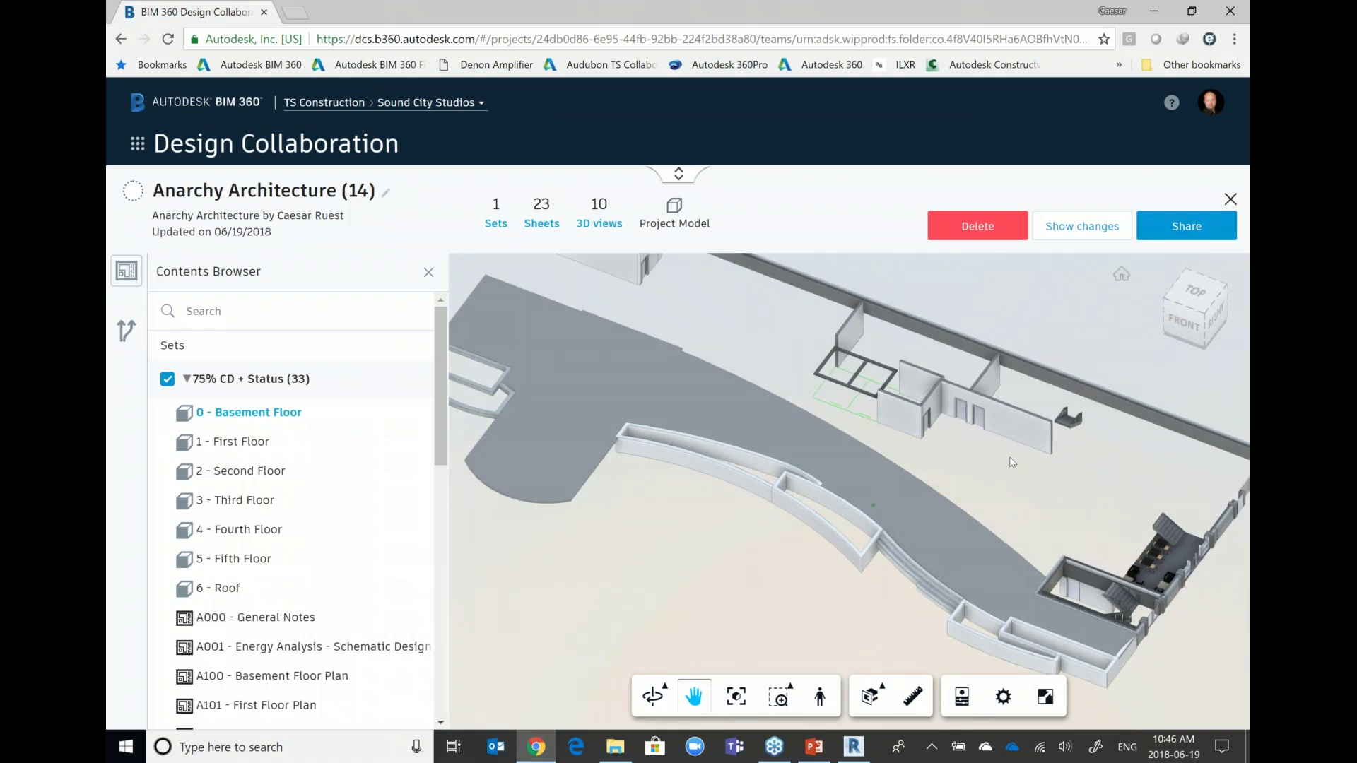
left_click(1187, 230)
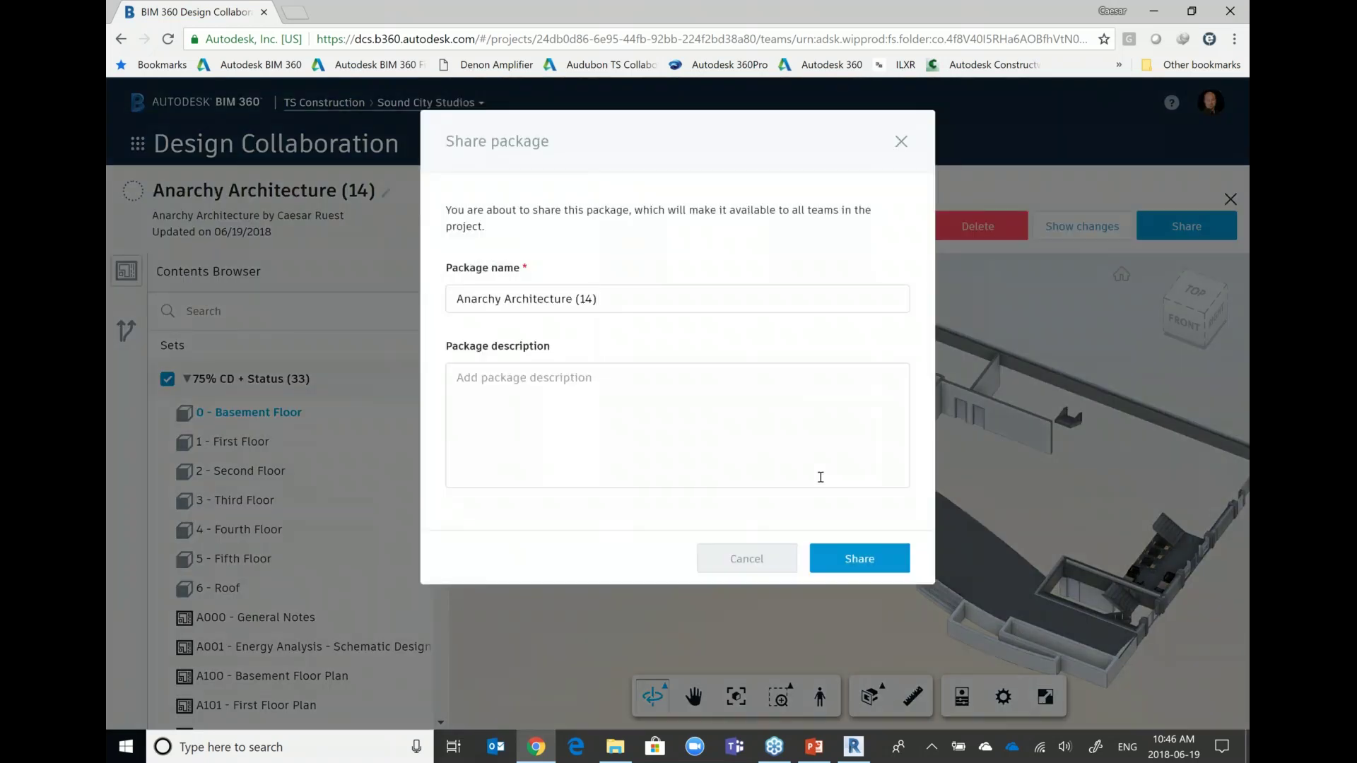
type("for the partners doing furniture")
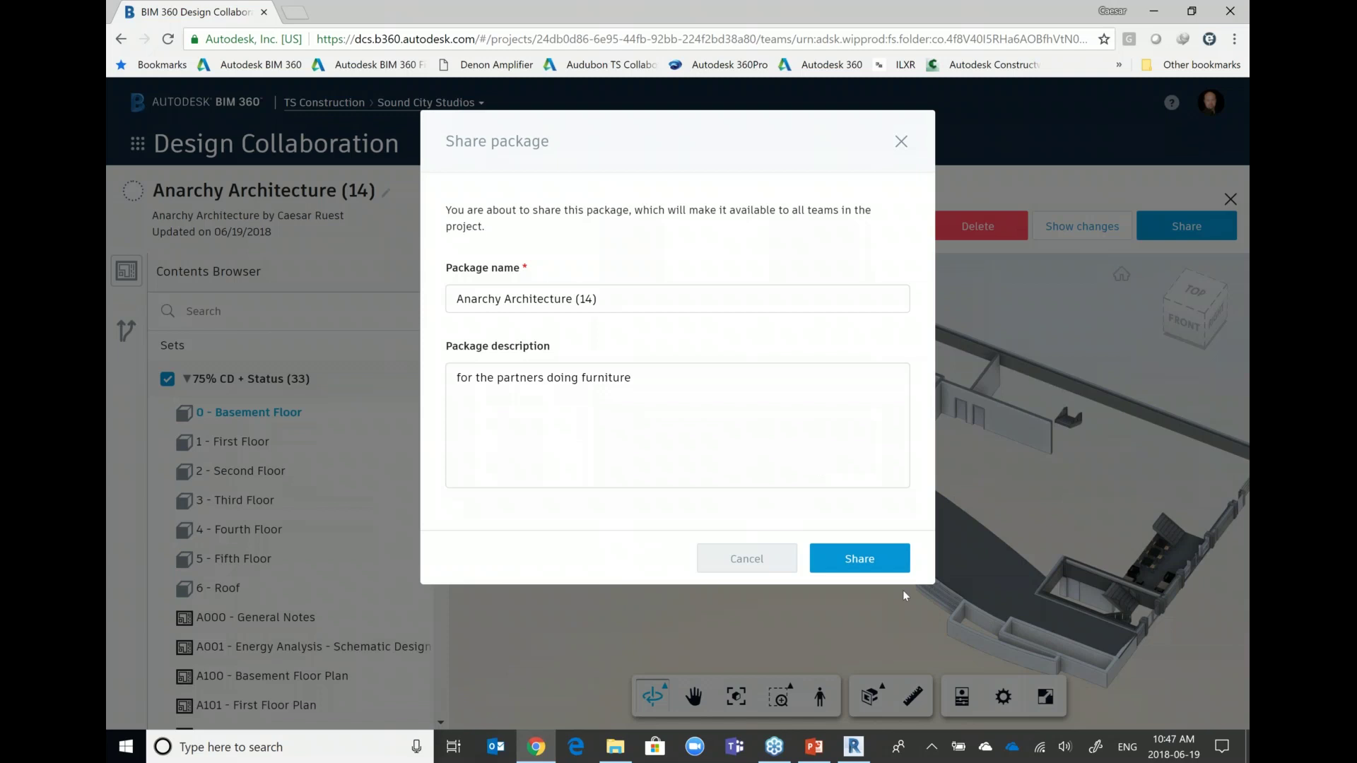
left_click(892, 572)
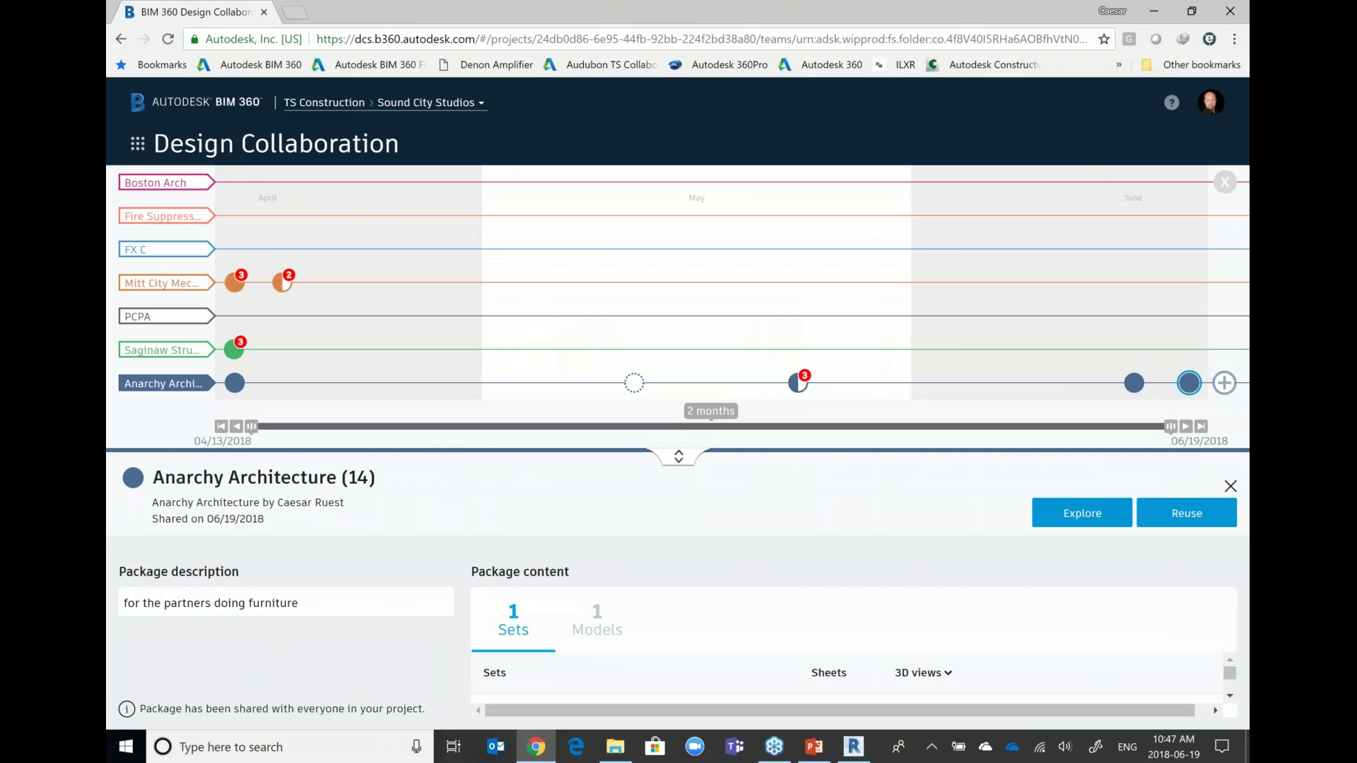
Narrow the project timeline to one day starting 04/13/2018 and explore Mitt City Mechanical's DD 50 M101 Update package.
left_click_drag(1171, 426, 288, 426)
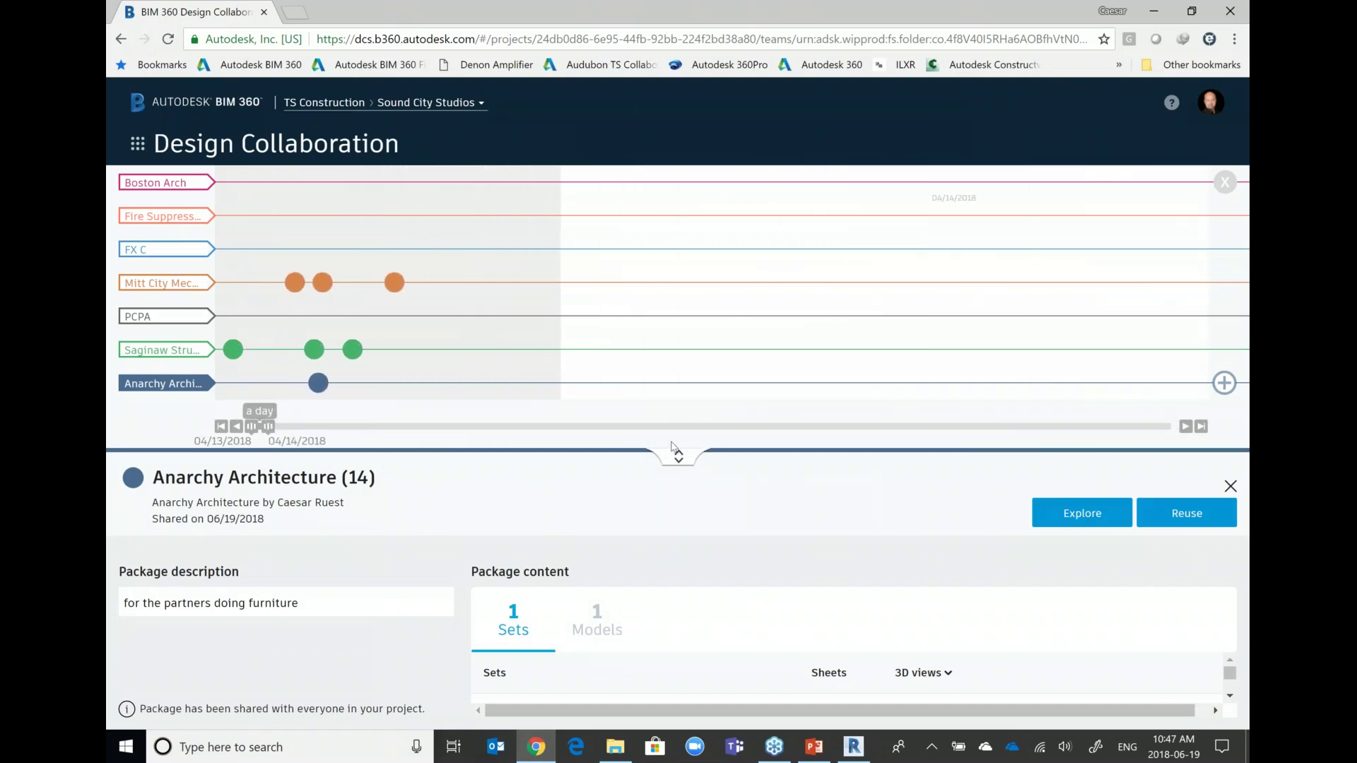
mouse_move(323, 286)
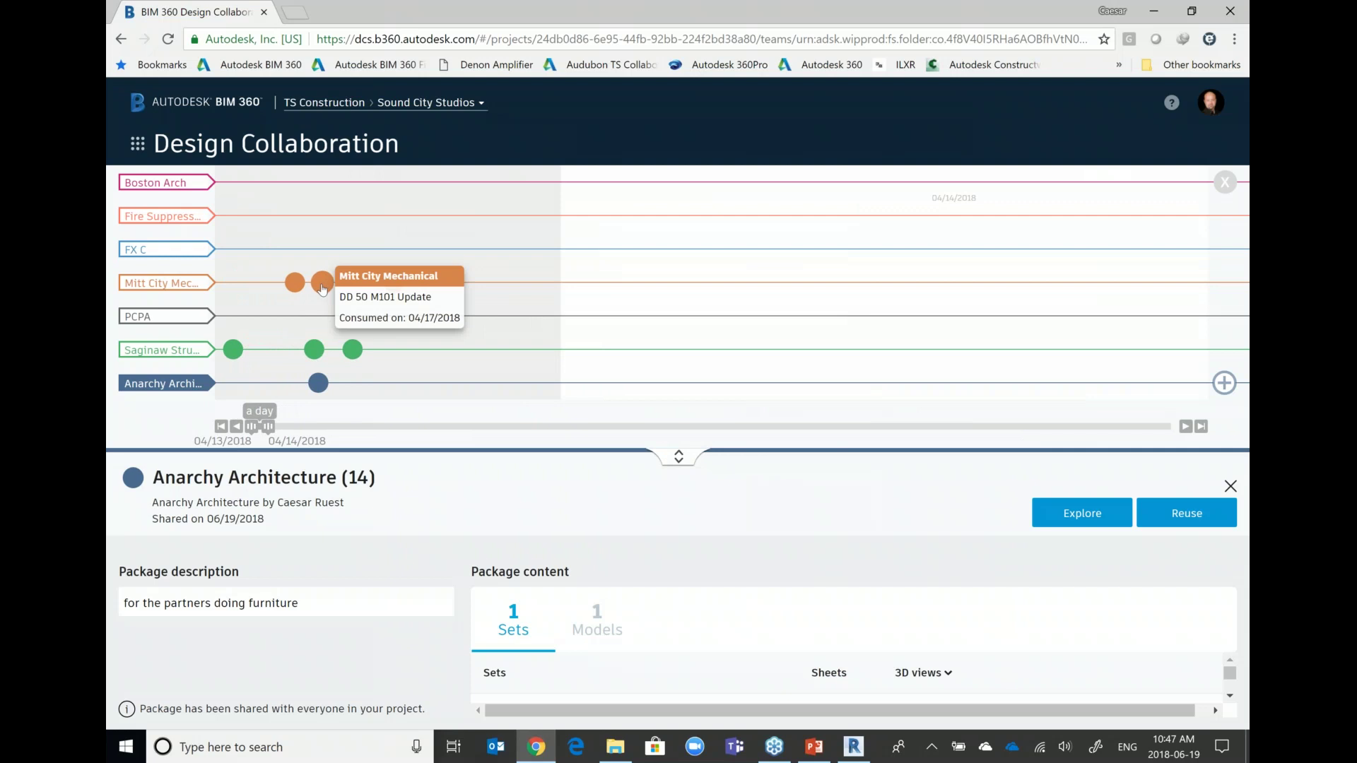
left_click(320, 284)
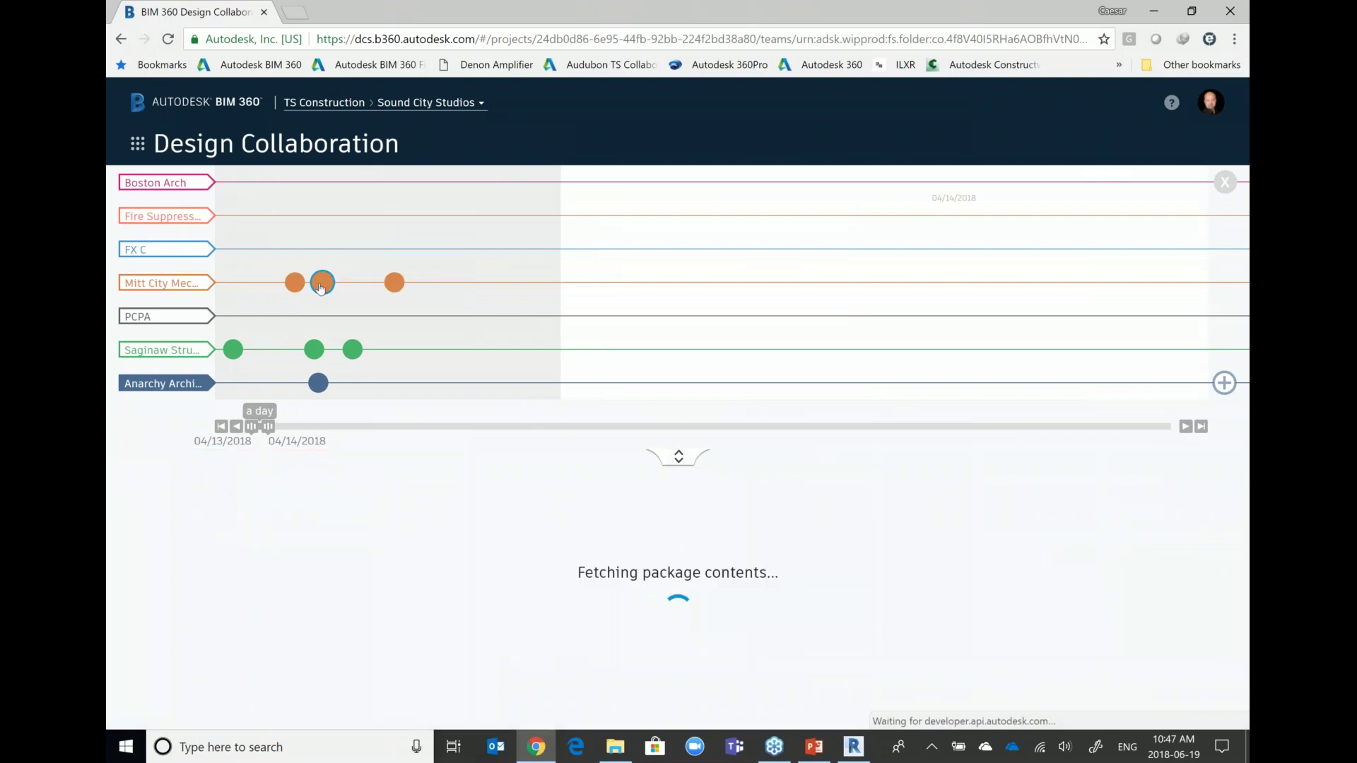
left_click(1183, 523)
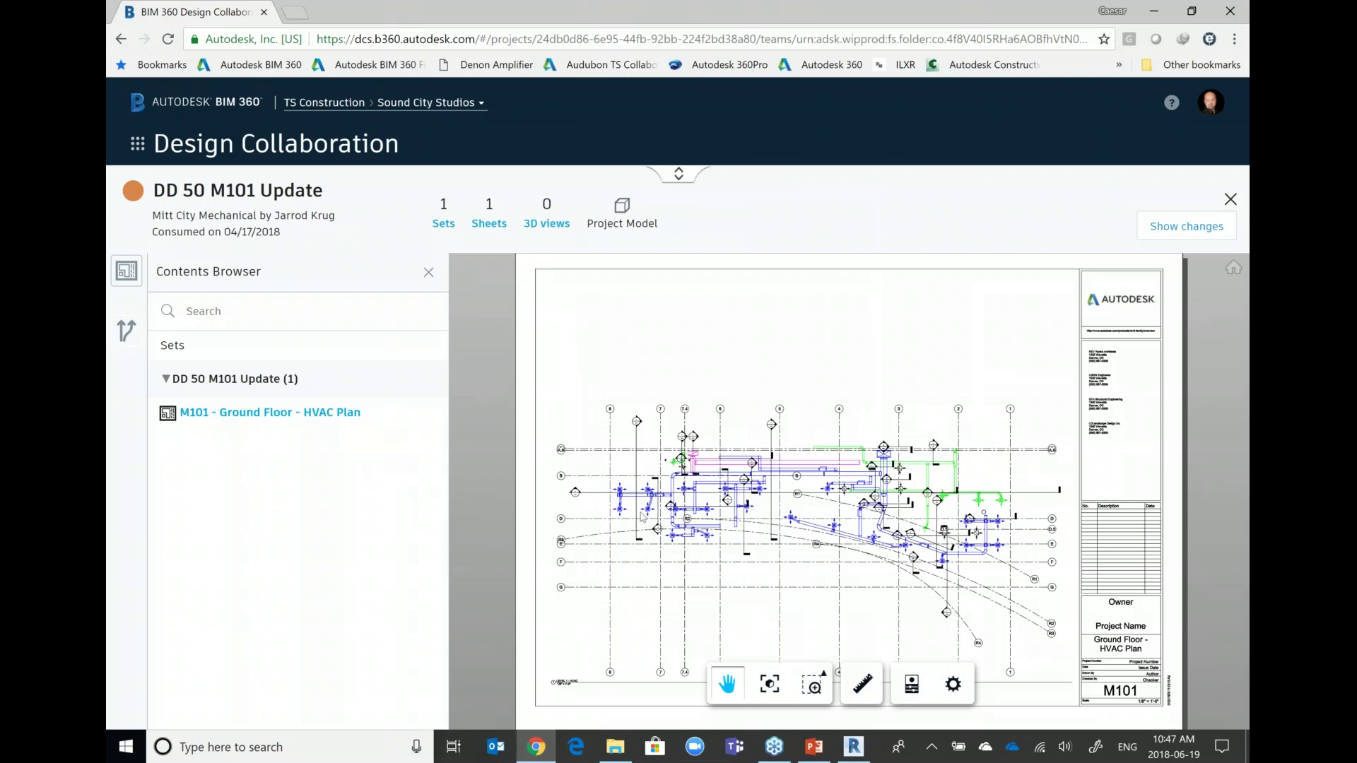
Examine the duct layout on the sheet M101 - Ground Floor - HVAC Plan.
scroll(777, 509, "up", 5)
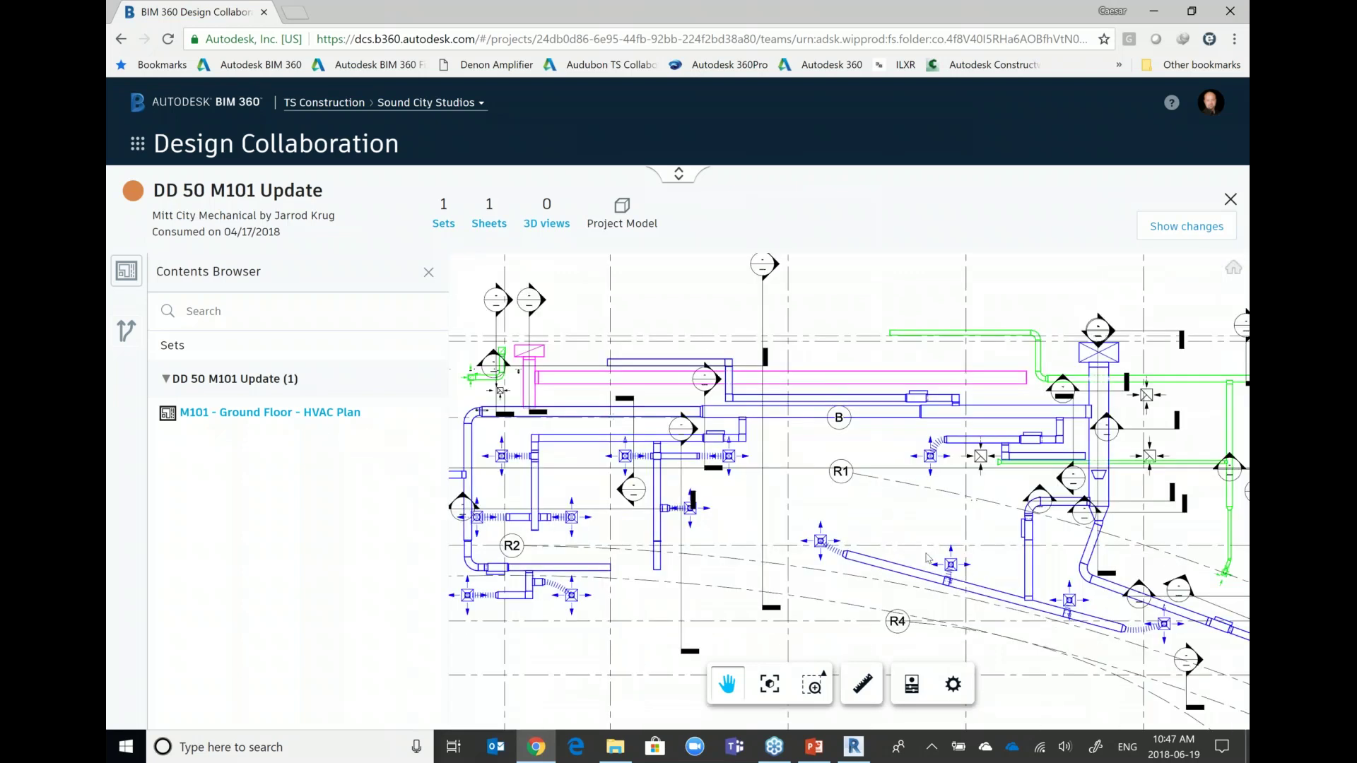
left_click_drag(918, 551, 500, 246)
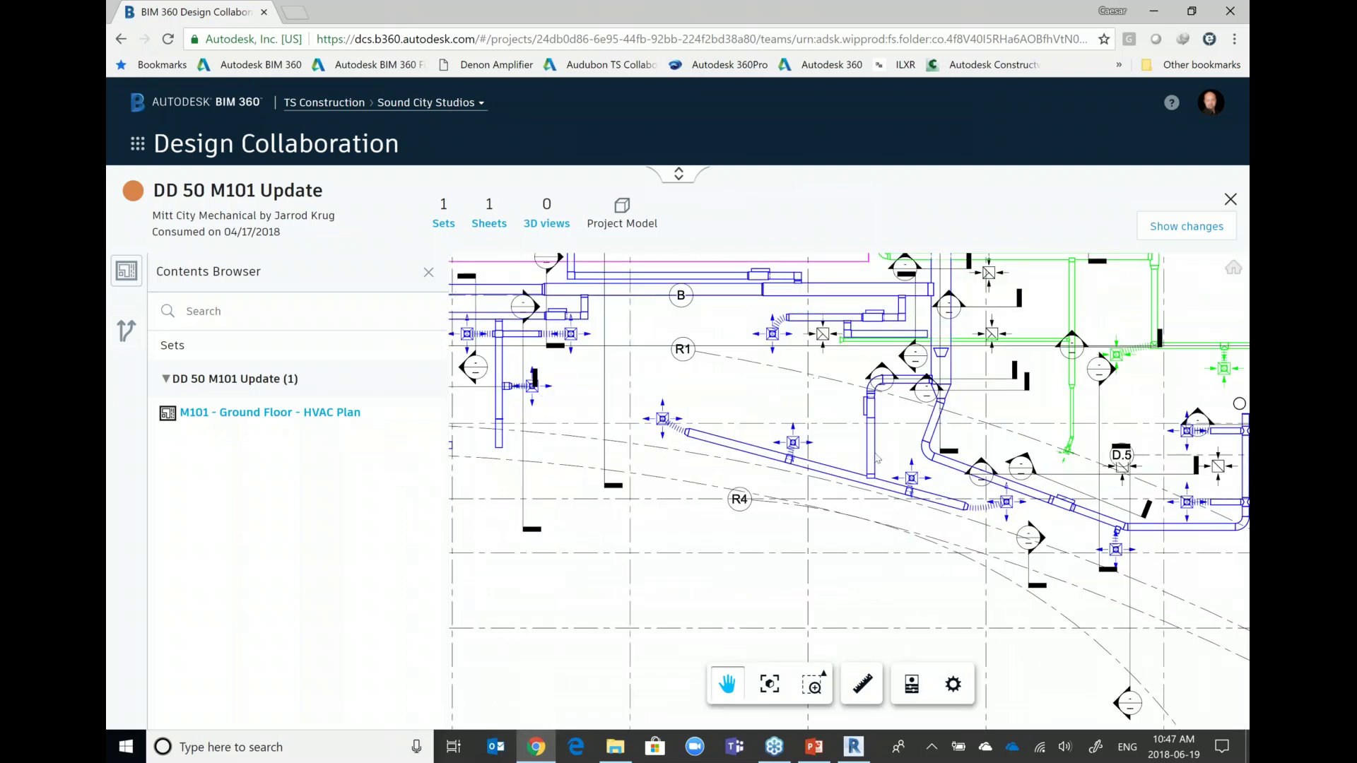
left_click_drag(877, 399, 743, 487)
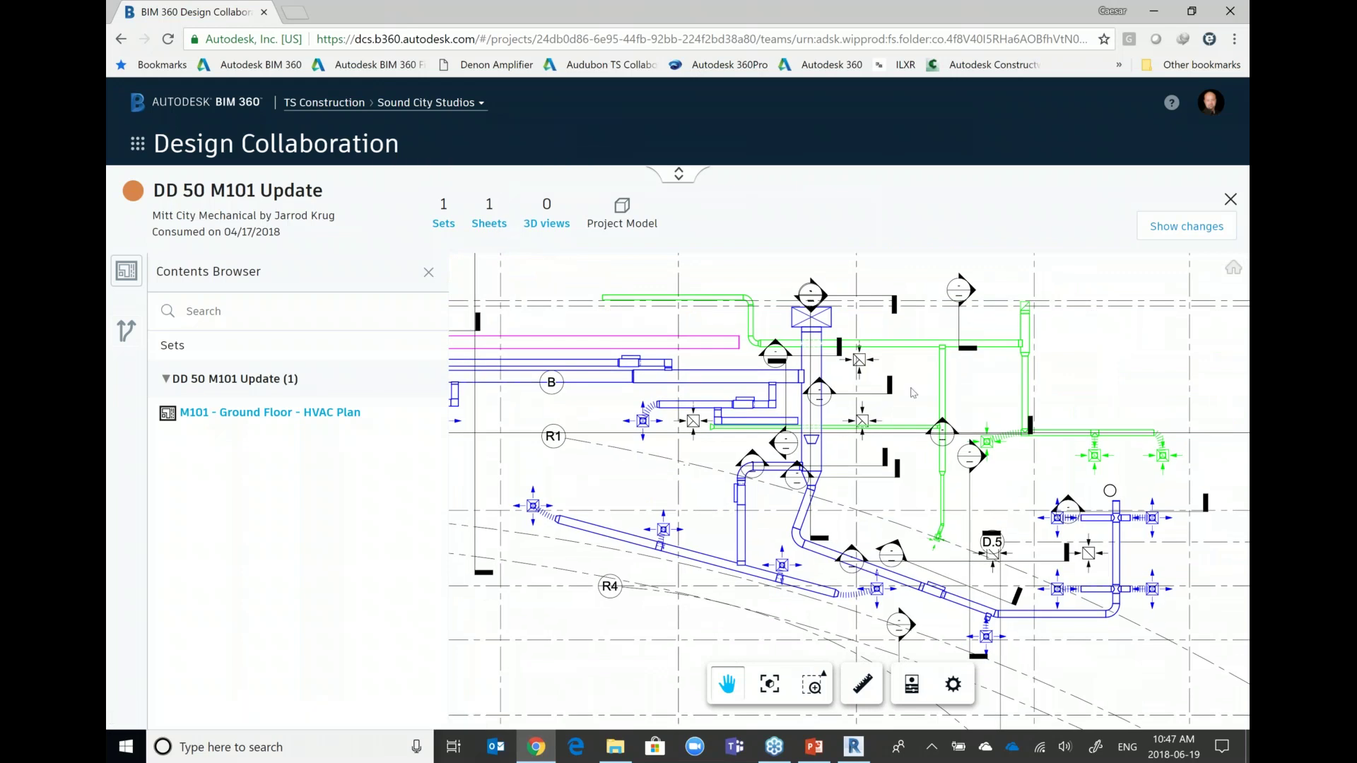
left_click_drag(897, 403, 871, 408)
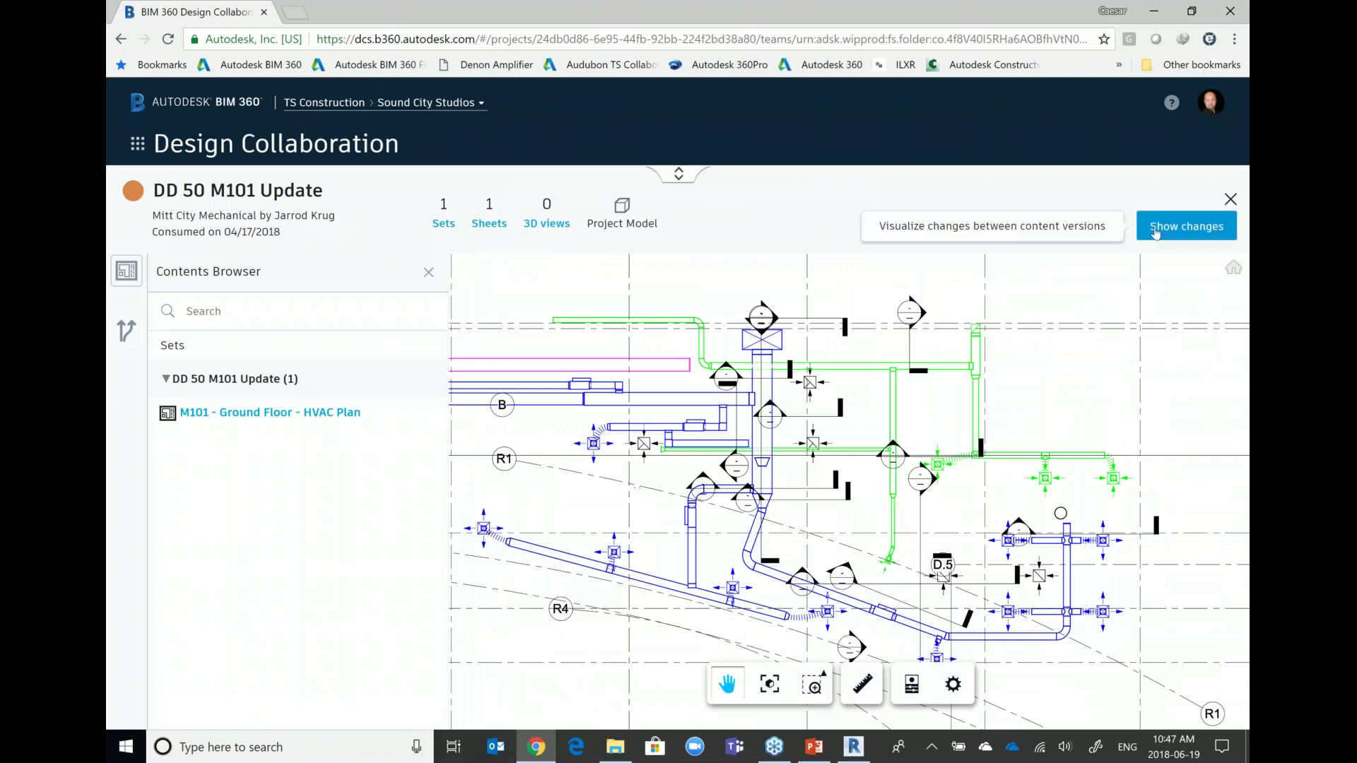
Show the changes between content versions on sheet M101 and examine the highlighted duct runs.
left_click(1156, 233)
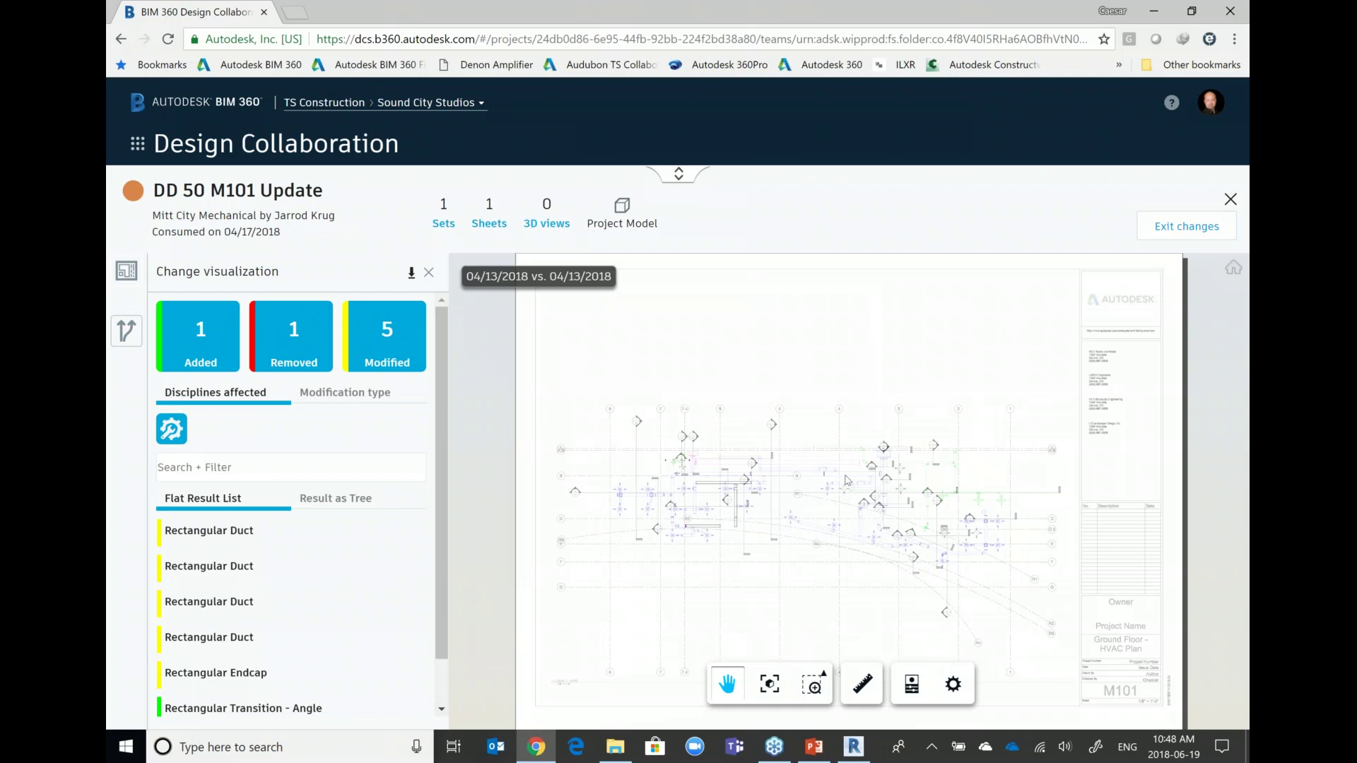
scroll(968, 535, "up", 1)
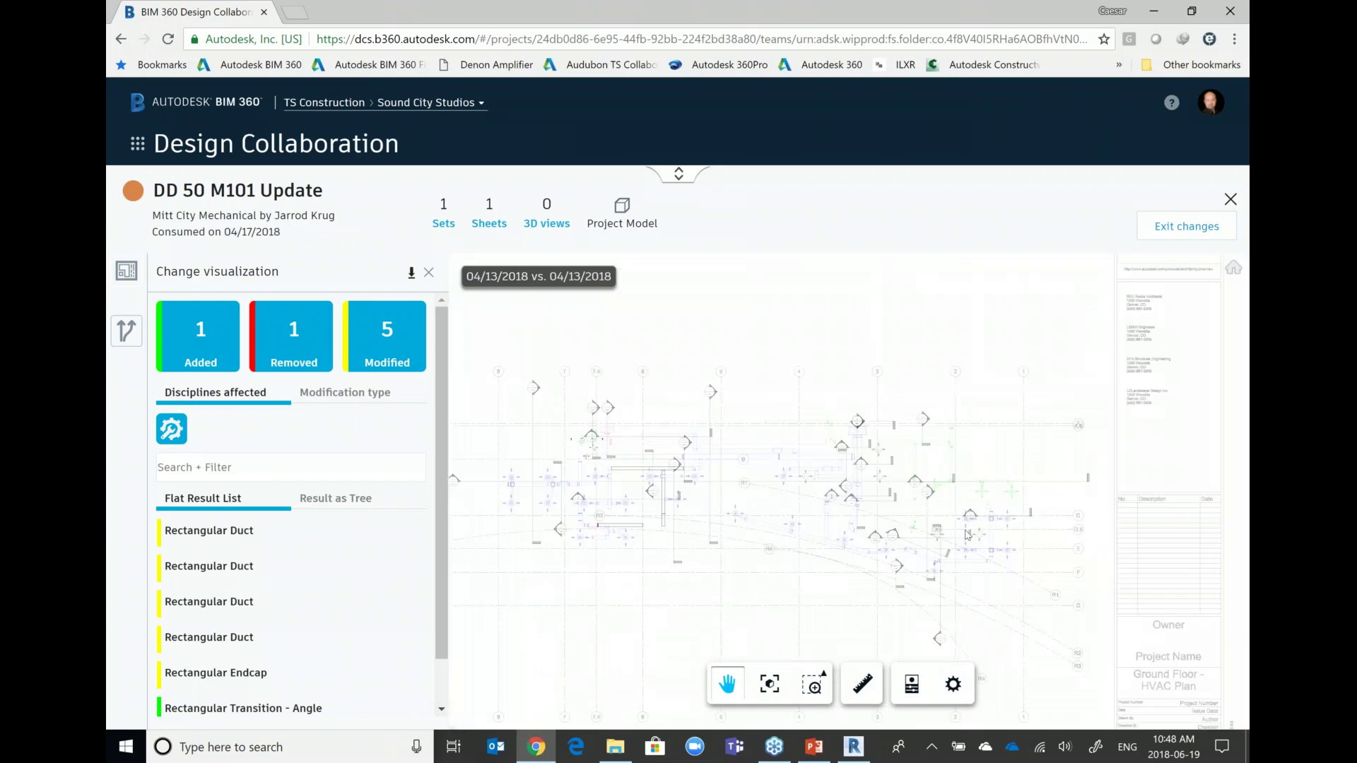
scroll(967, 535, "up", 2)
left_click_drag(1149, 525, 1012, 556)
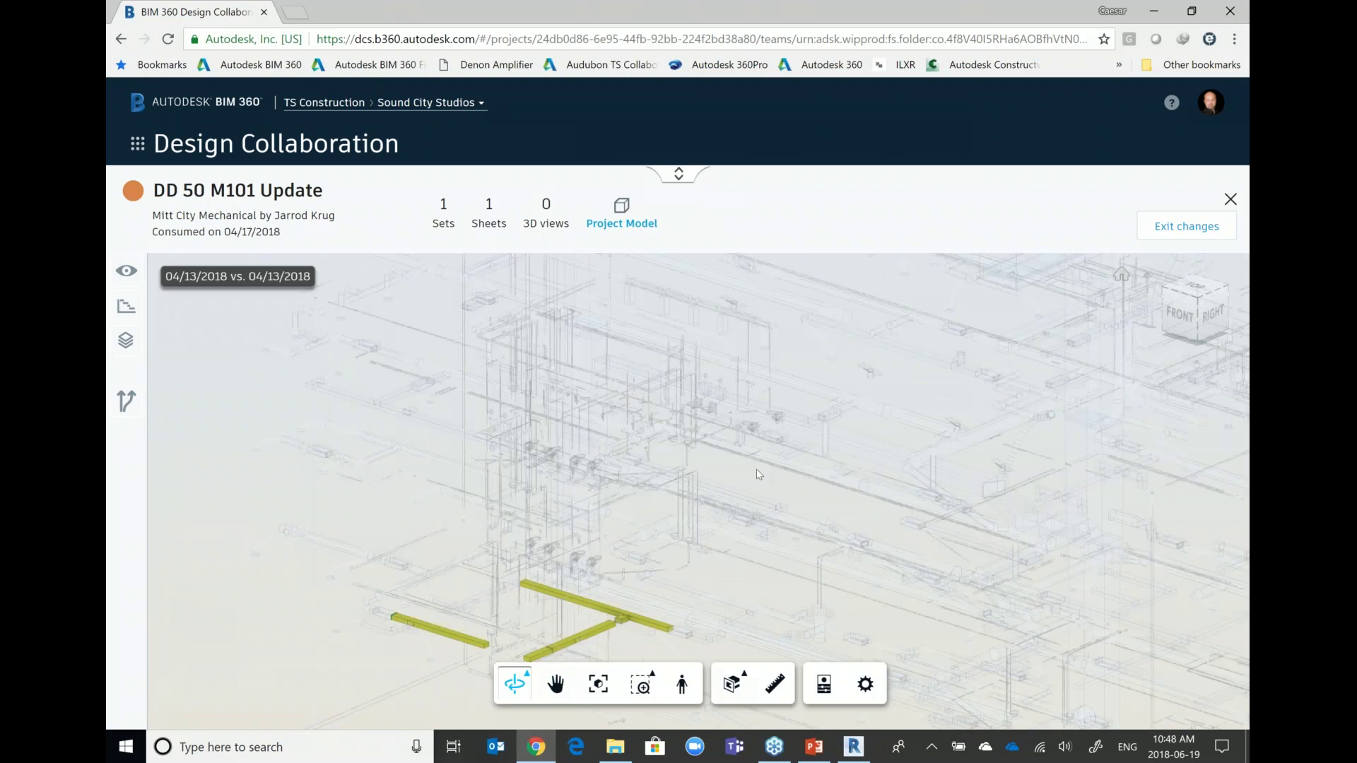
Open the change list for the 3D project model and inspect the highlighted modified duct and its end transition up close.
left_click(123, 412)
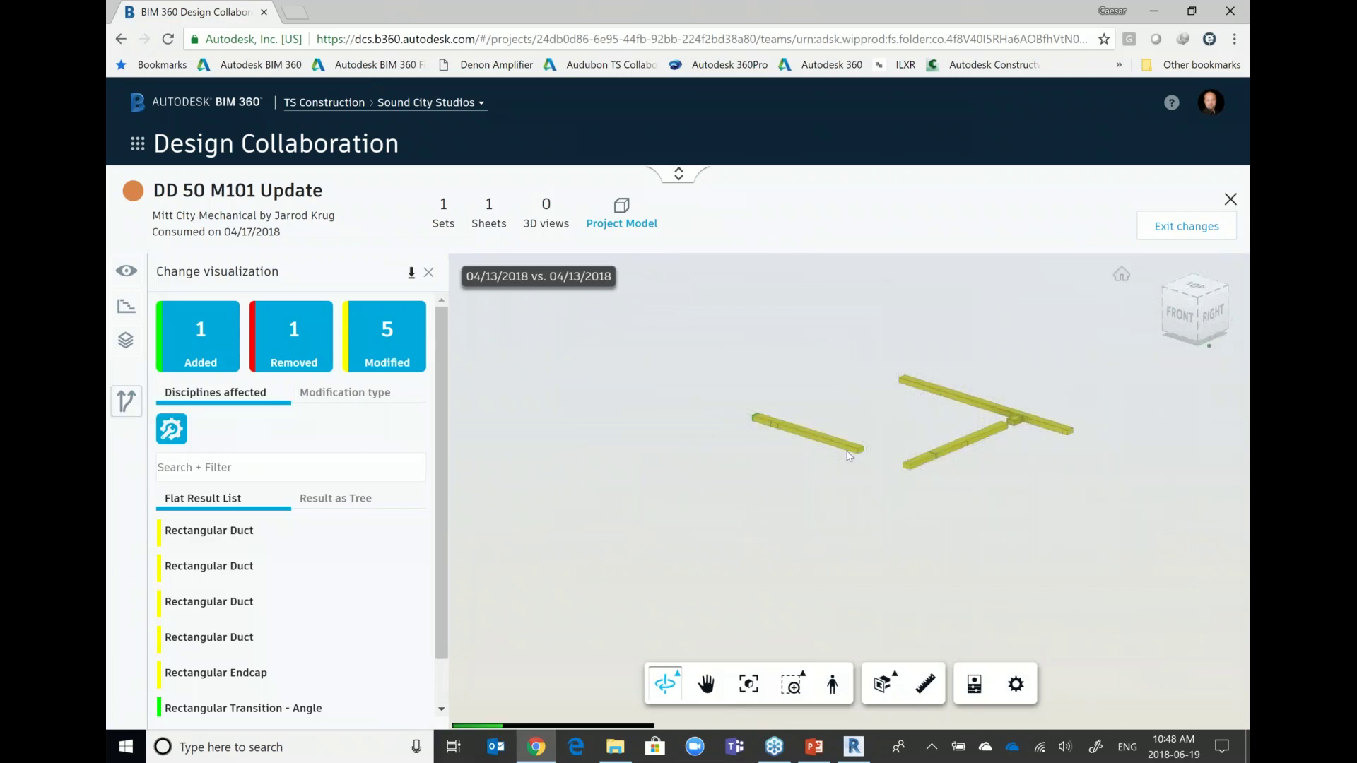
scroll(849, 456, "up", 5)
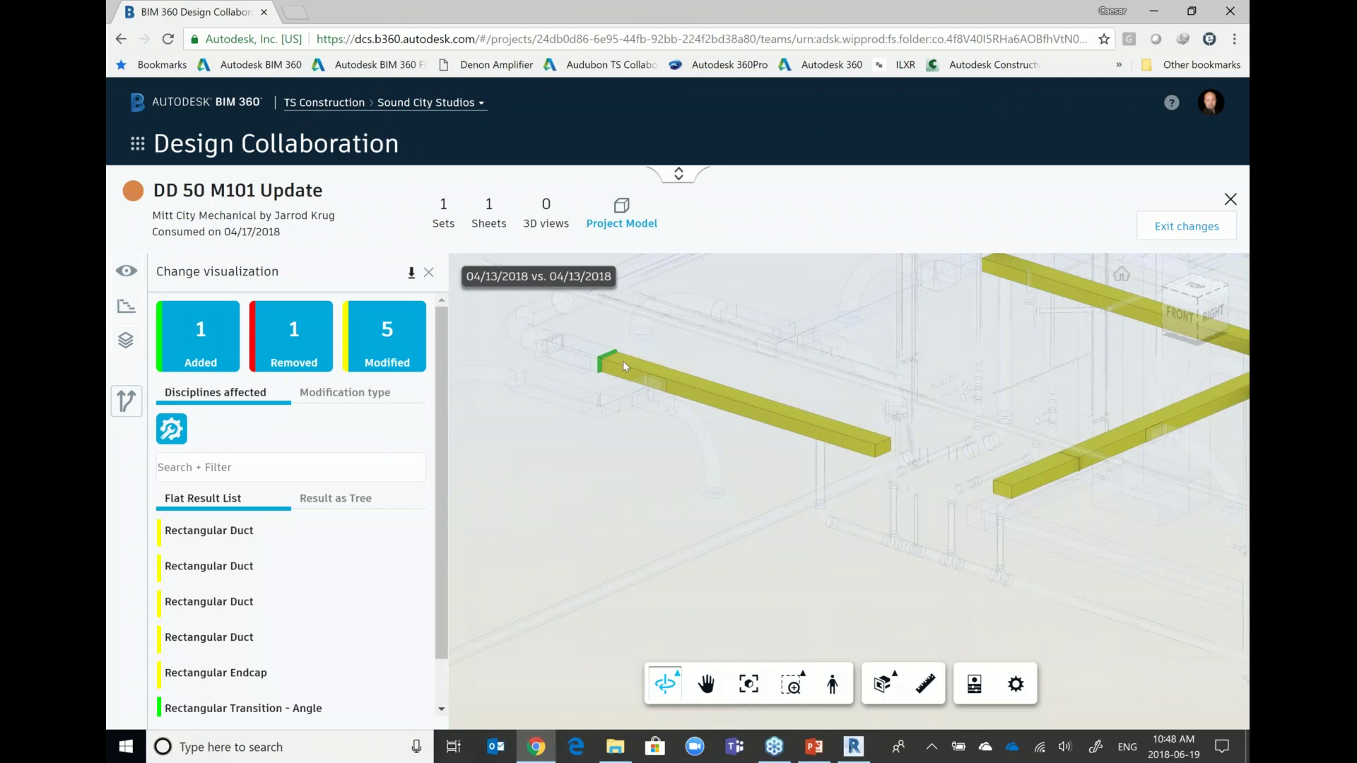
scroll(623, 373, "up", 2)
scroll(624, 373, "up", 5)
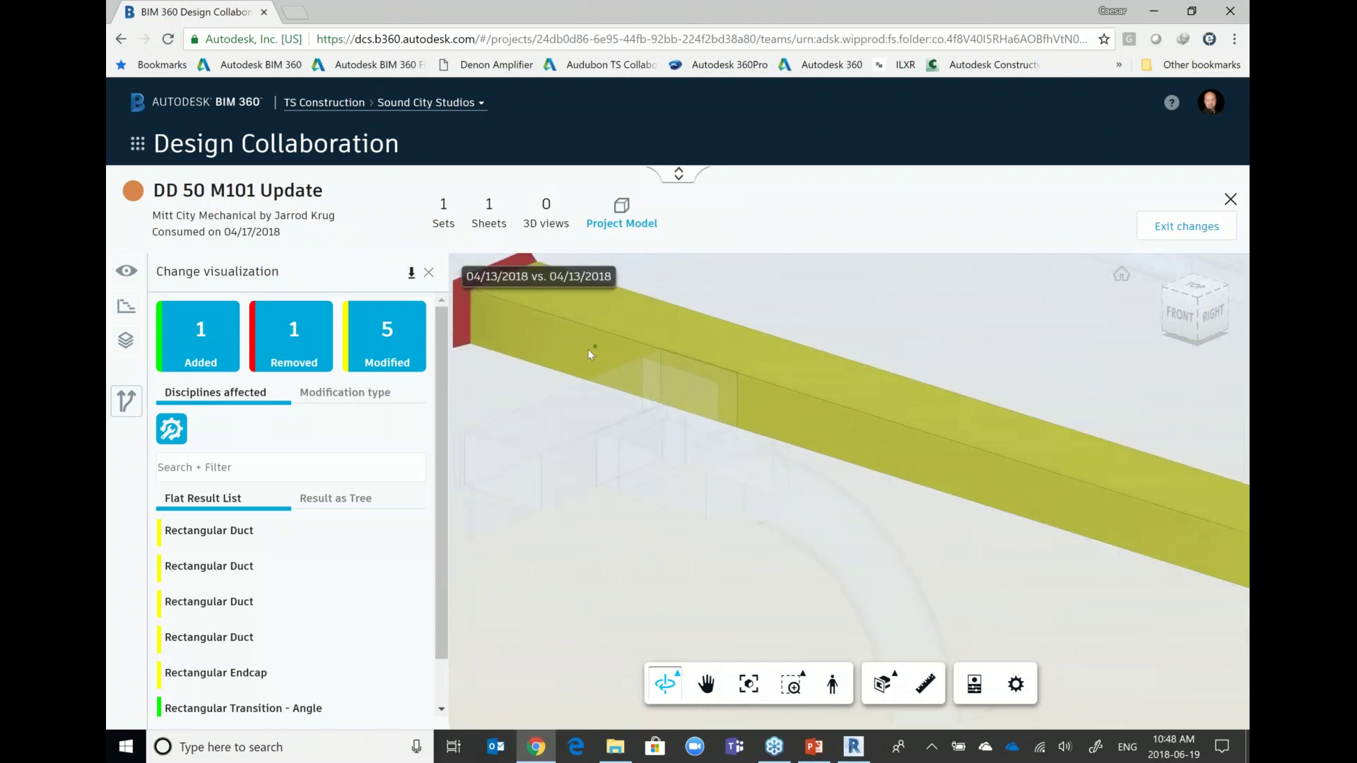
middle_click_drag(622, 373, 875, 520)
middle_click_drag(1017, 523, 776, 431)
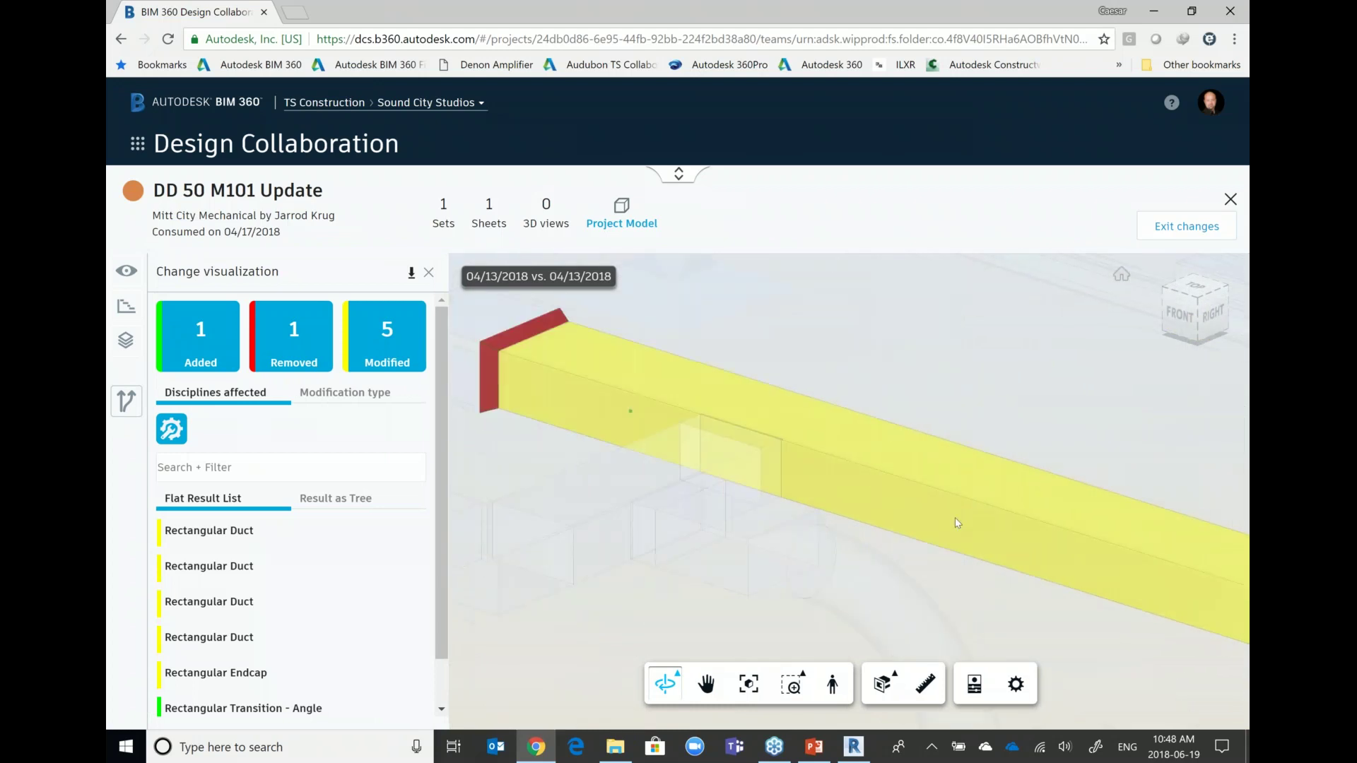
scroll(985, 516, "down", 5)
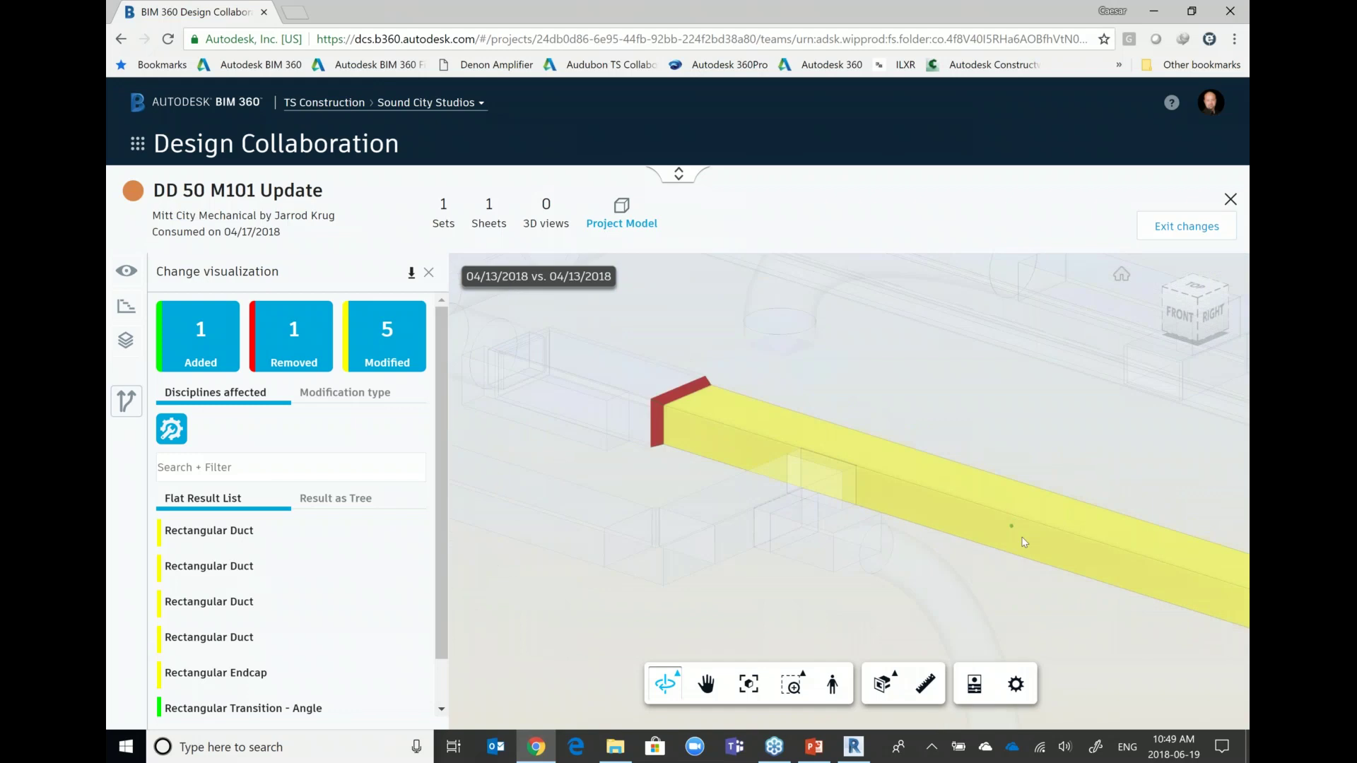
middle_click_drag(901, 519, 740, 451)
scroll(838, 443, "down", 2)
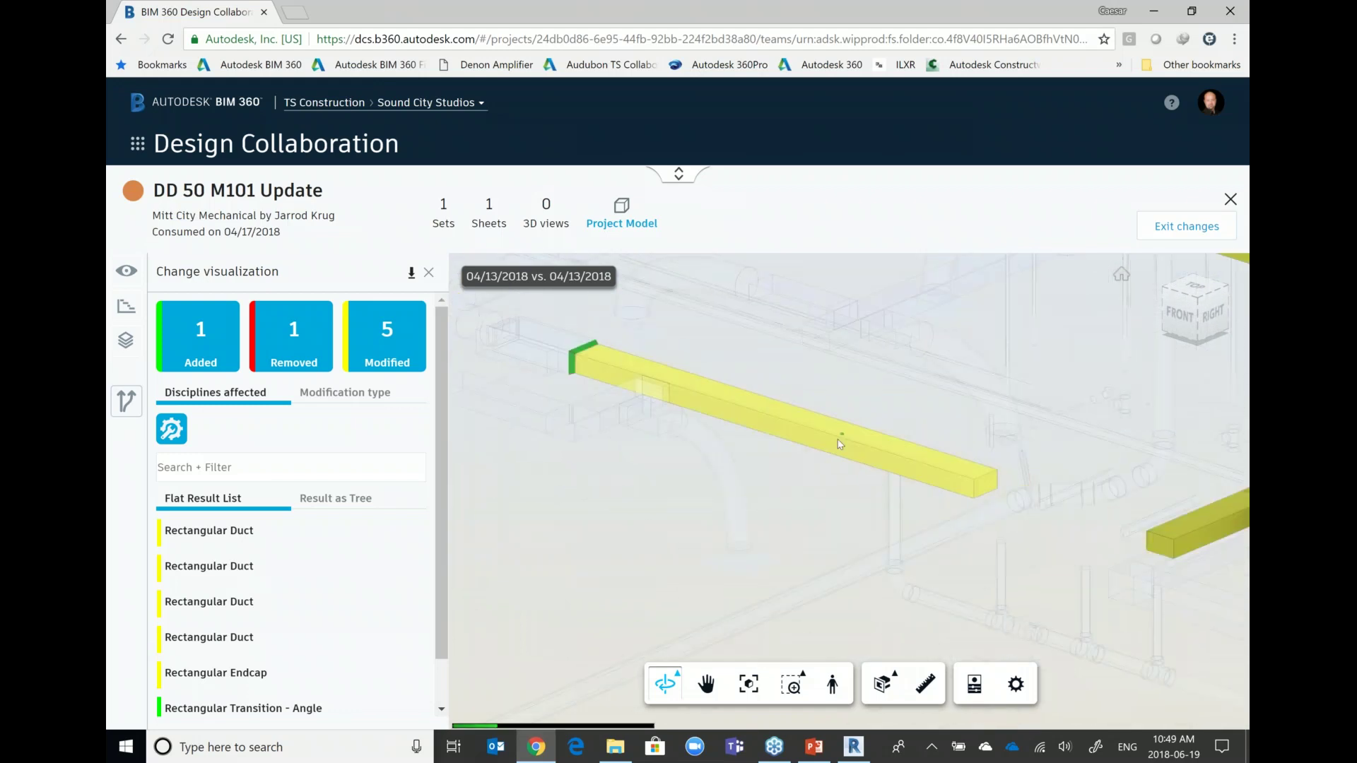
Open the change information of the isolated modified rectangular duct and compare its two 04/13/2018 versions in the model.
left_click(876, 443)
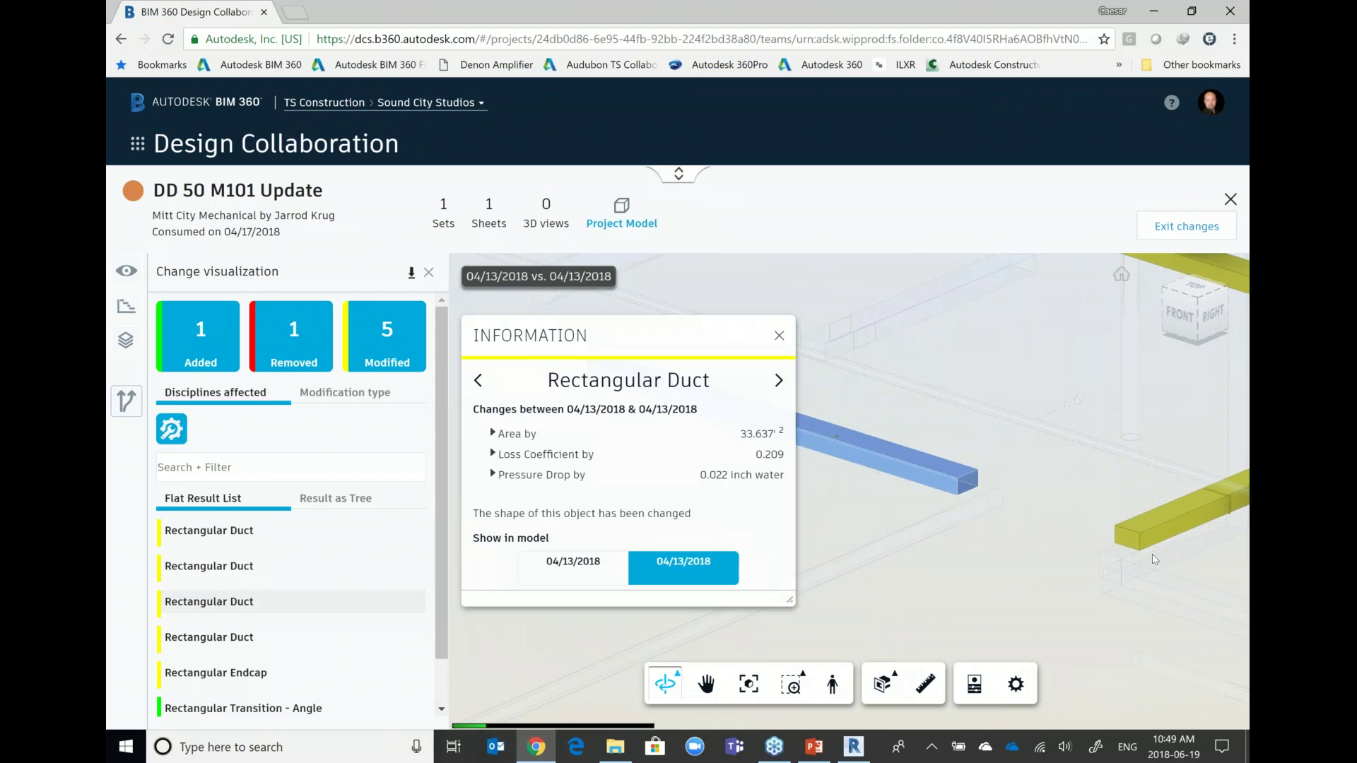
middle_click_drag(891, 459, 1129, 378)
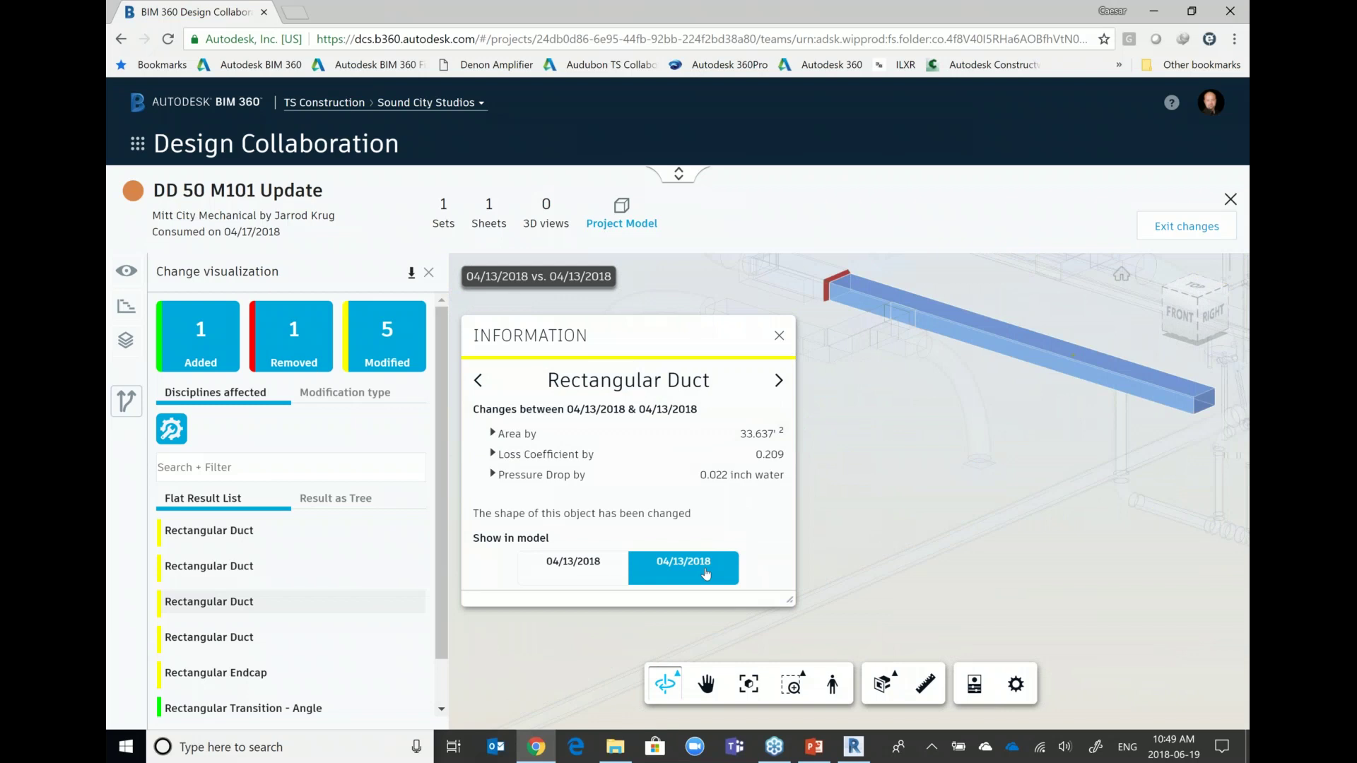
left_click(592, 576)
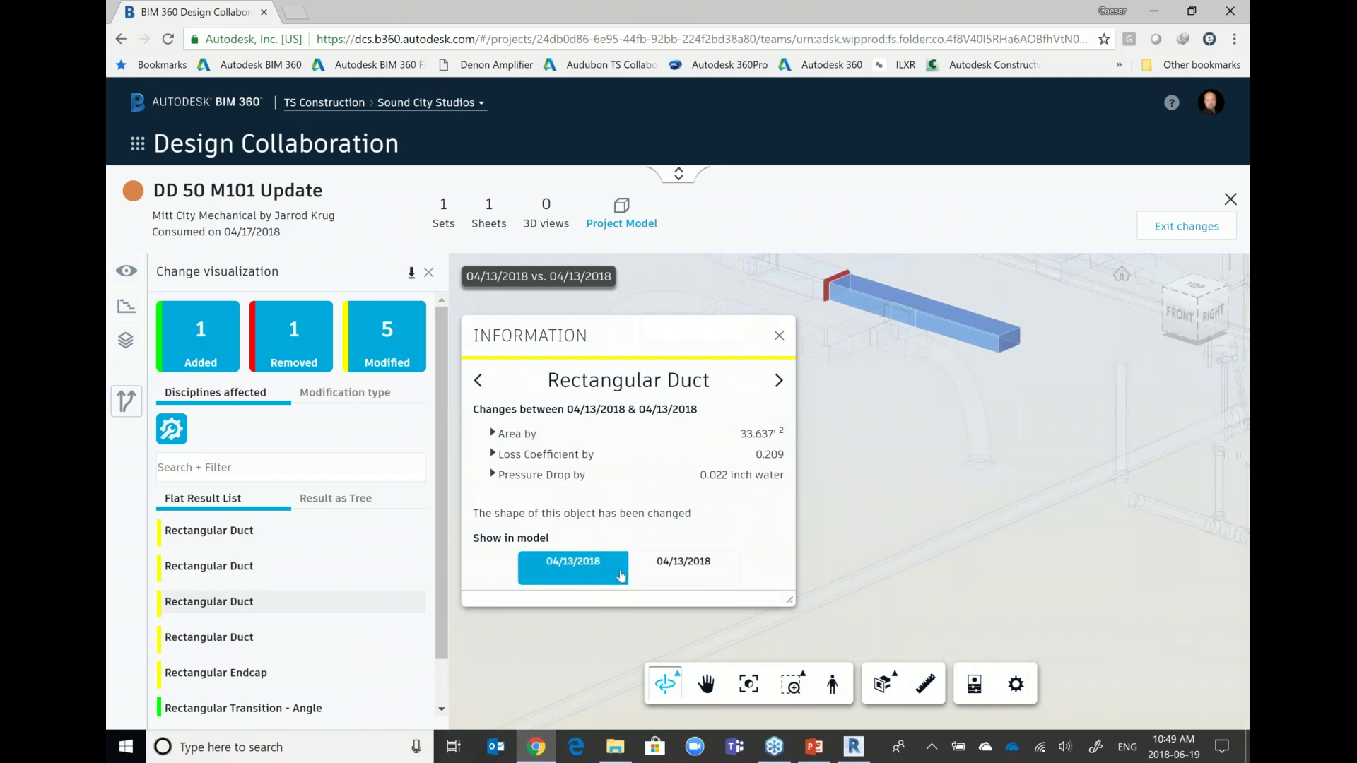
left_click(686, 571)
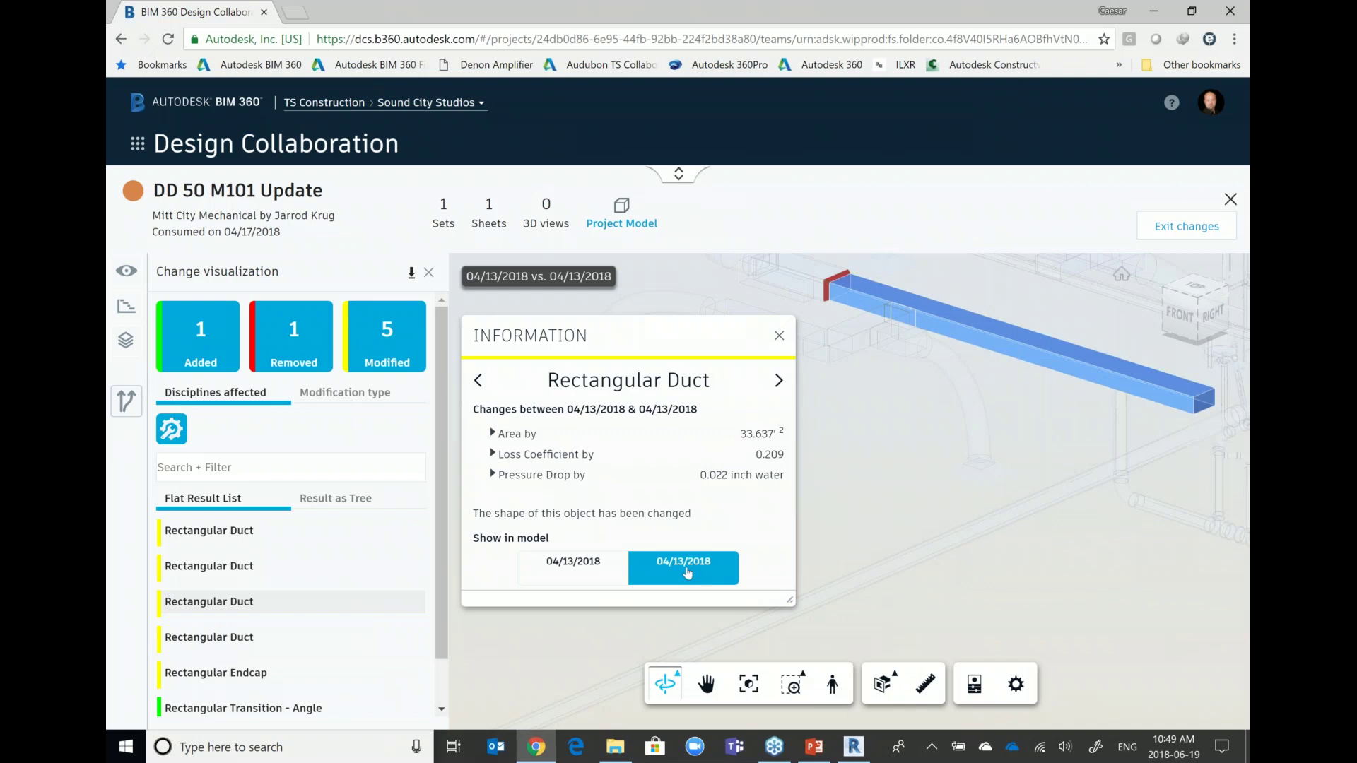
Go to the following changed rectangular duct and compare its earlier and later 04/13/2018 versions in the model.
left_click(777, 381)
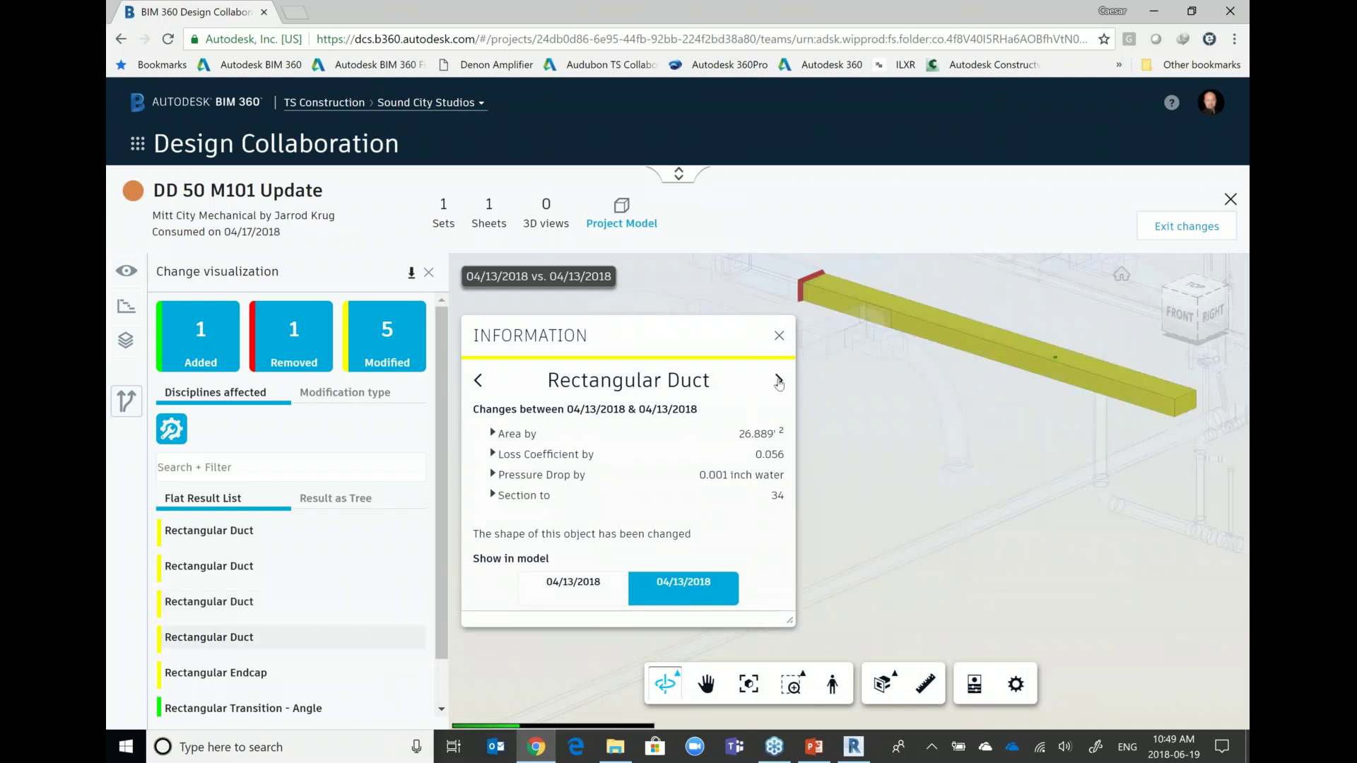
left_click(594, 595)
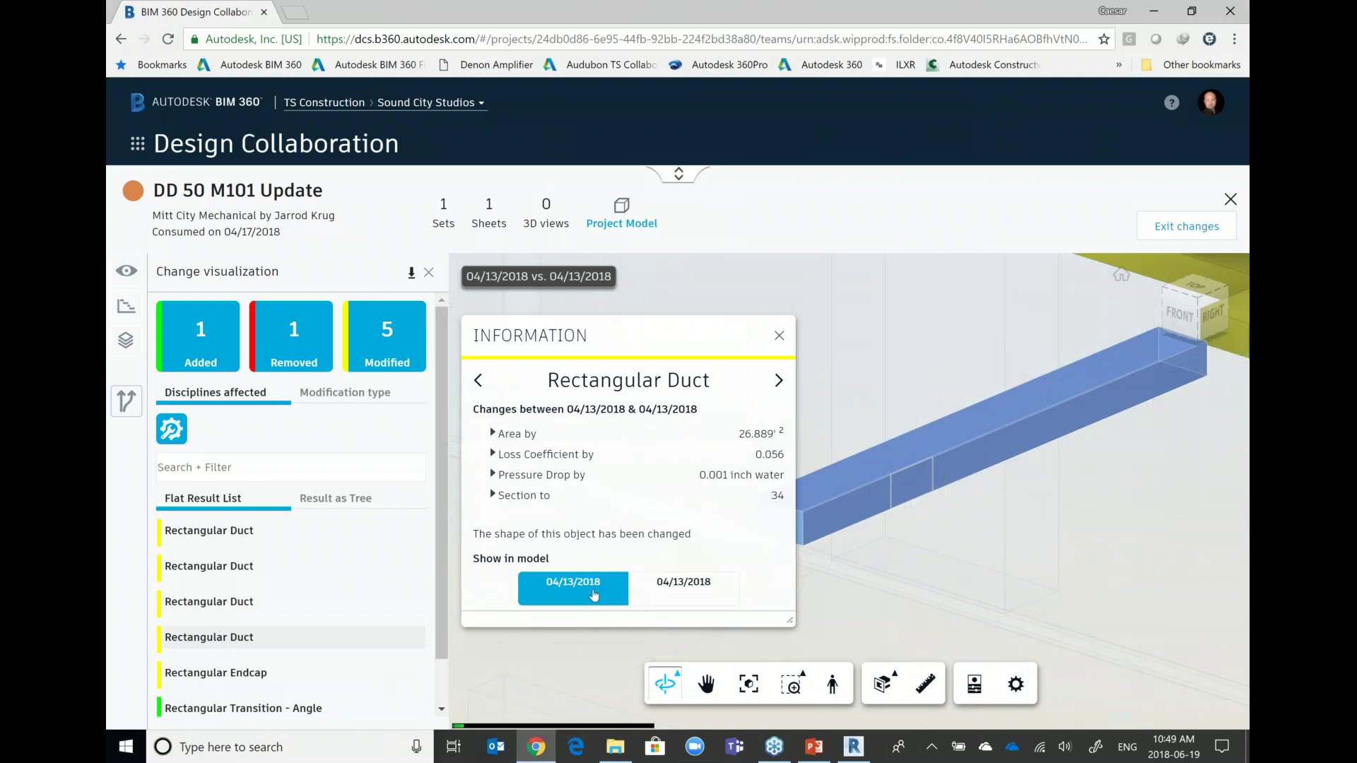
left_click(684, 588)
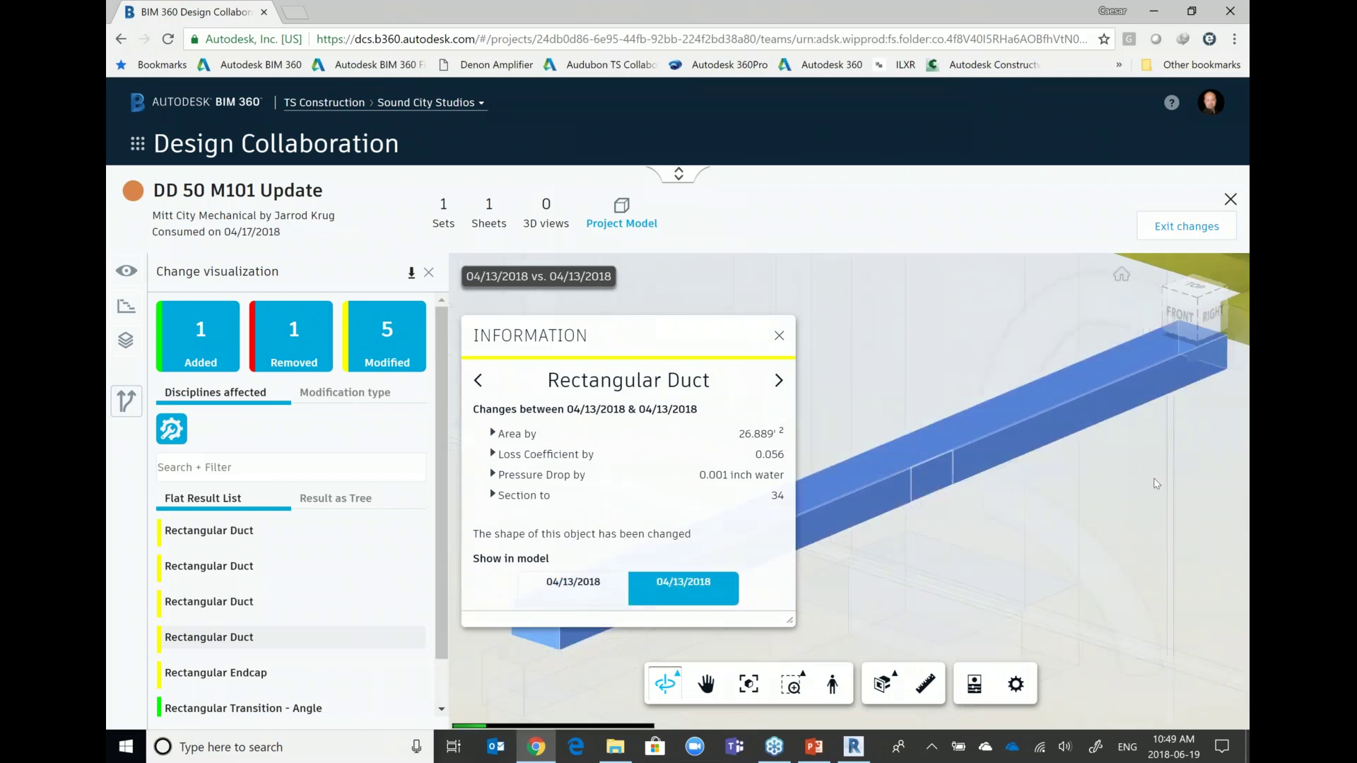
scroll(1122, 535, "down", 5)
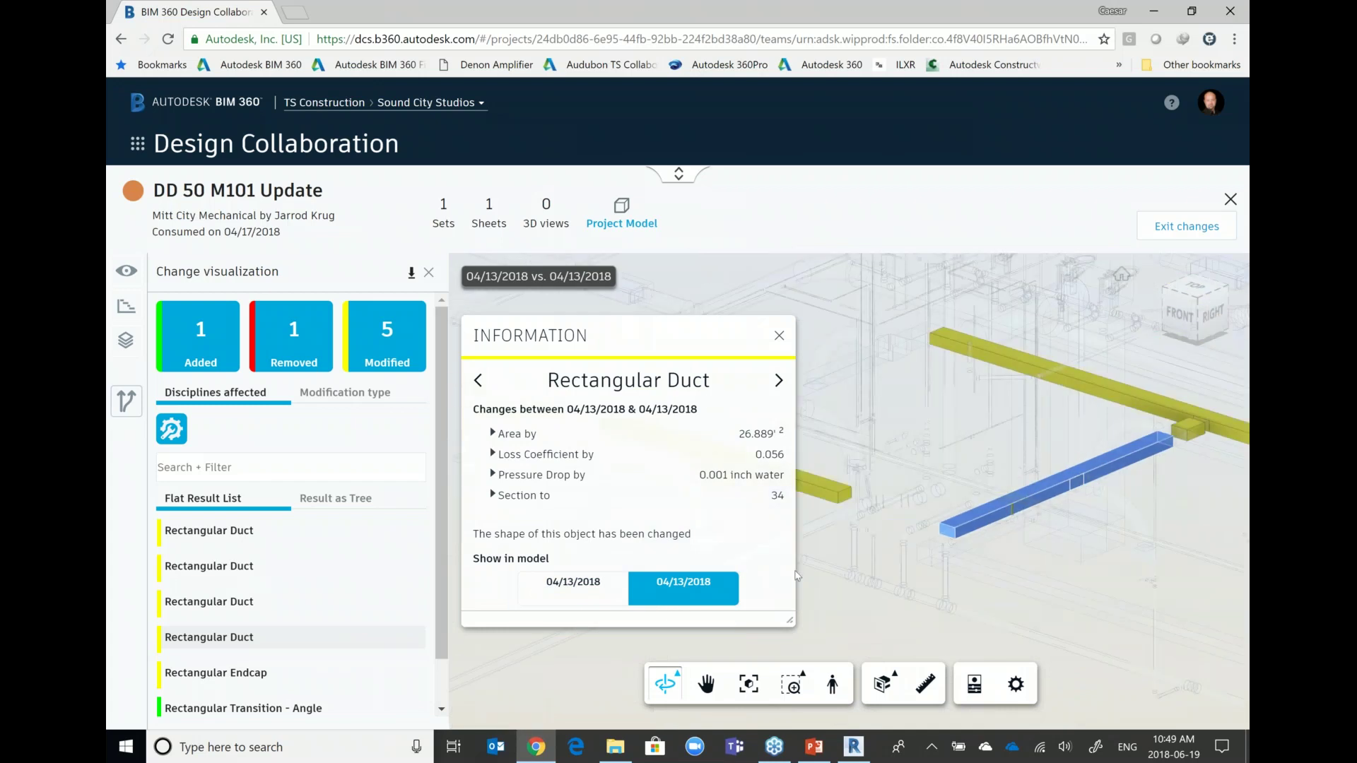
left_click(606, 592)
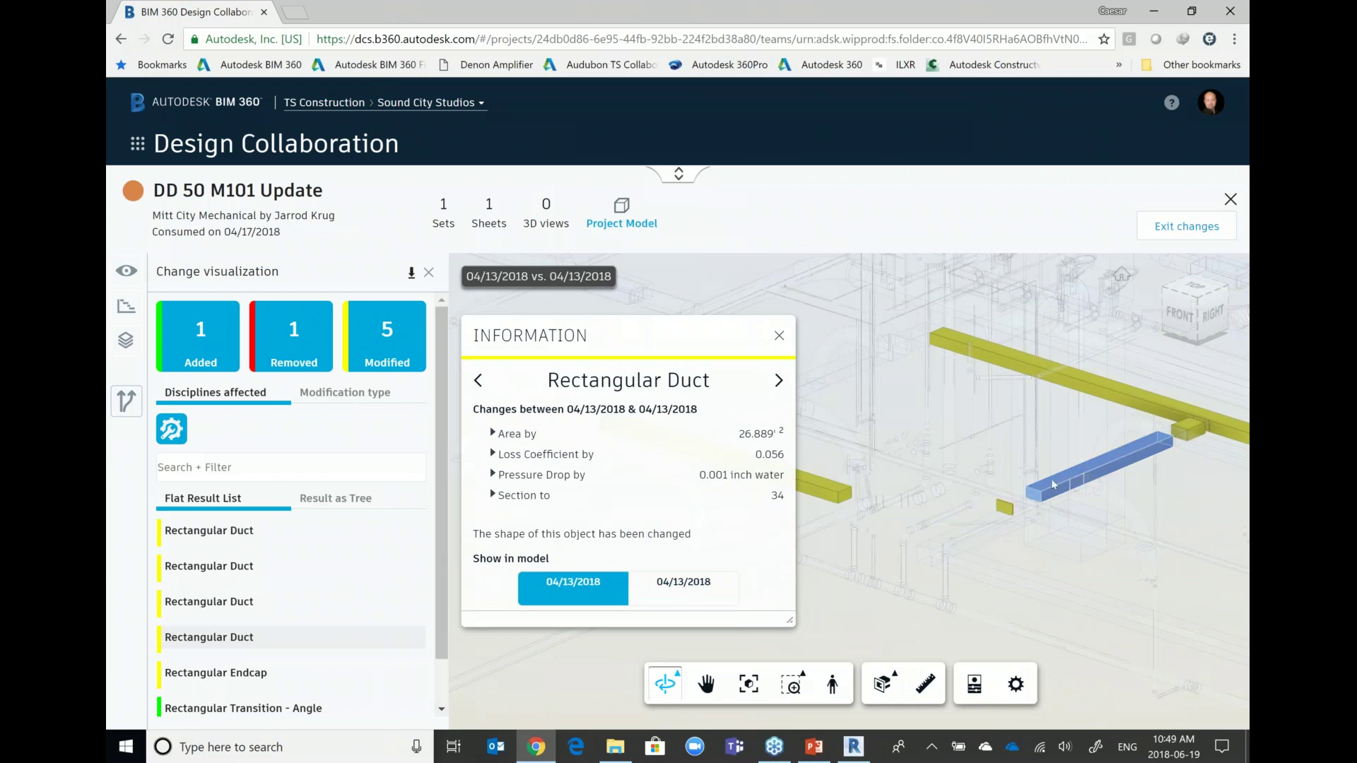
left_click(708, 586)
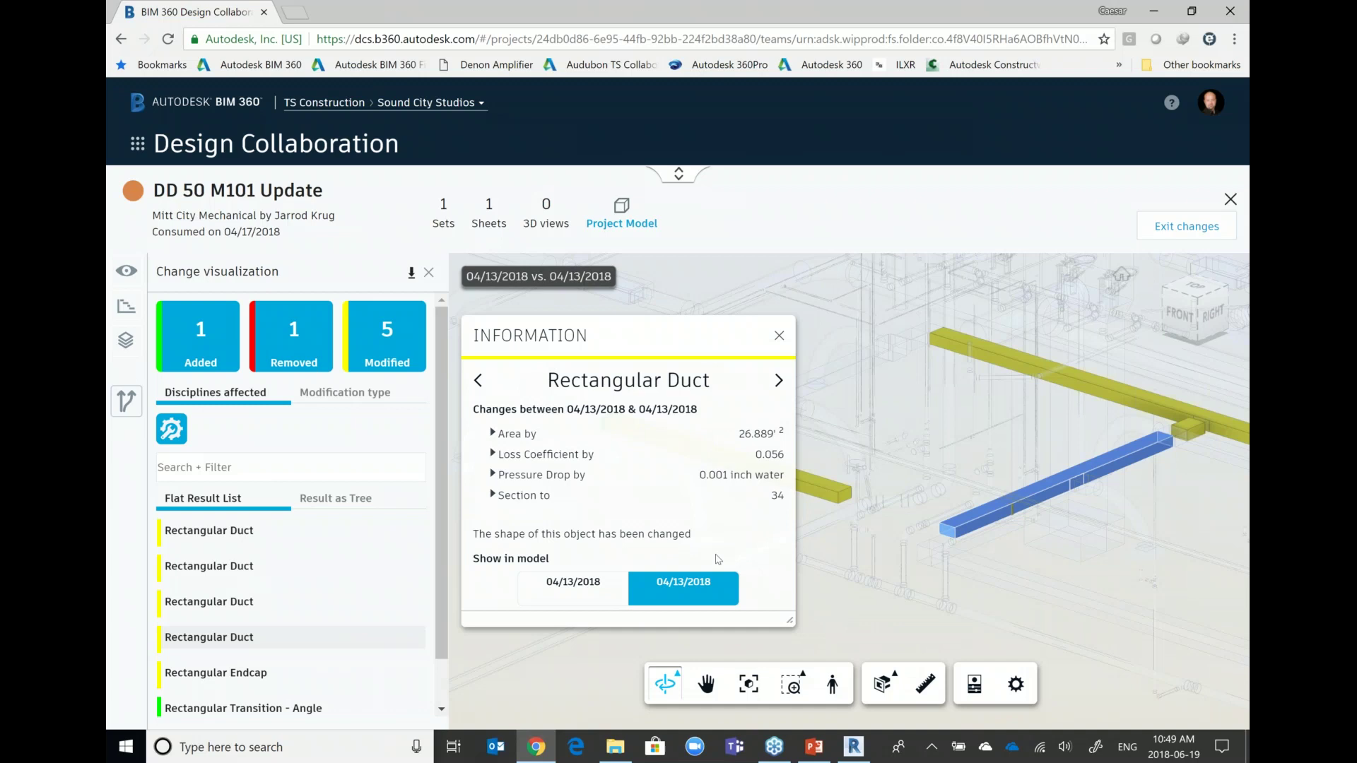
Review the Rectangular Endcap's change information, display the modification type filters, and close the change information.
left_click(778, 381)
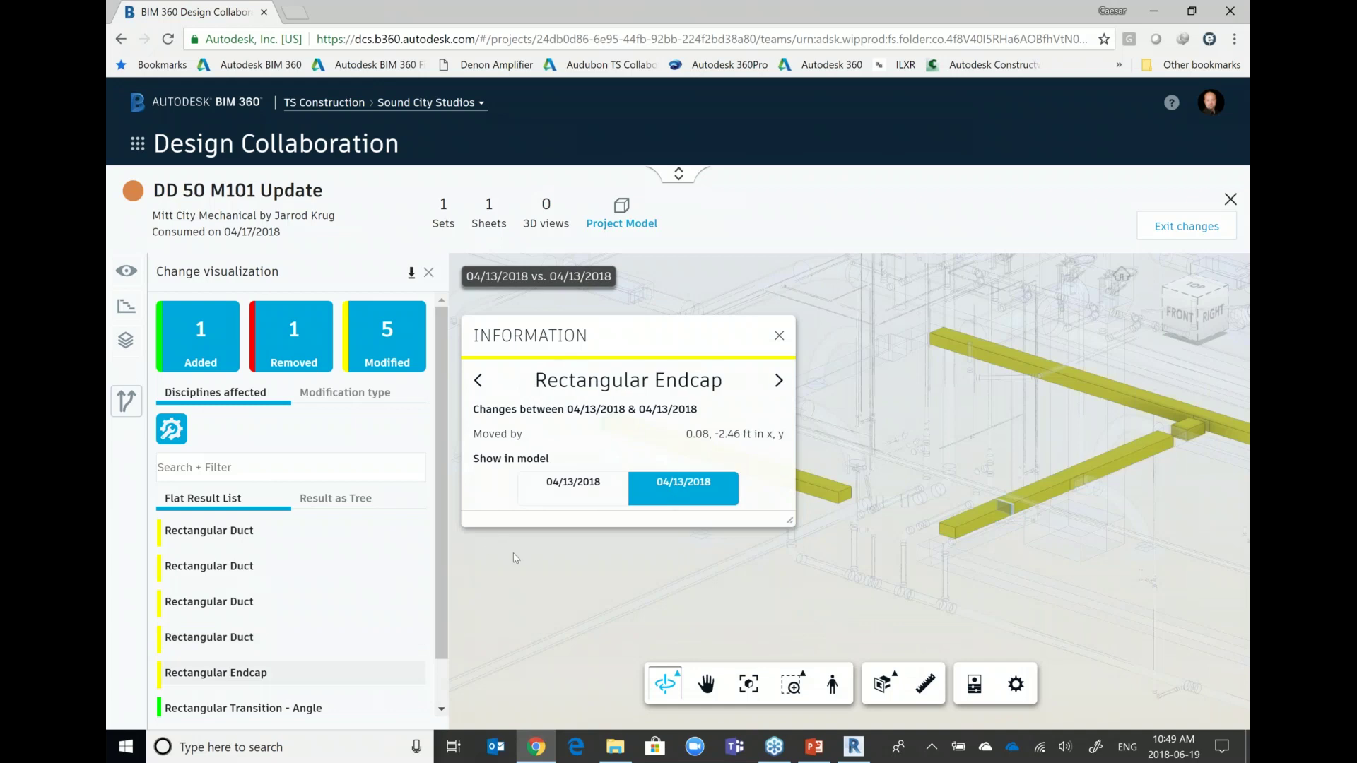
scroll(433, 589, "down", 1)
scroll(434, 589, "down", 1)
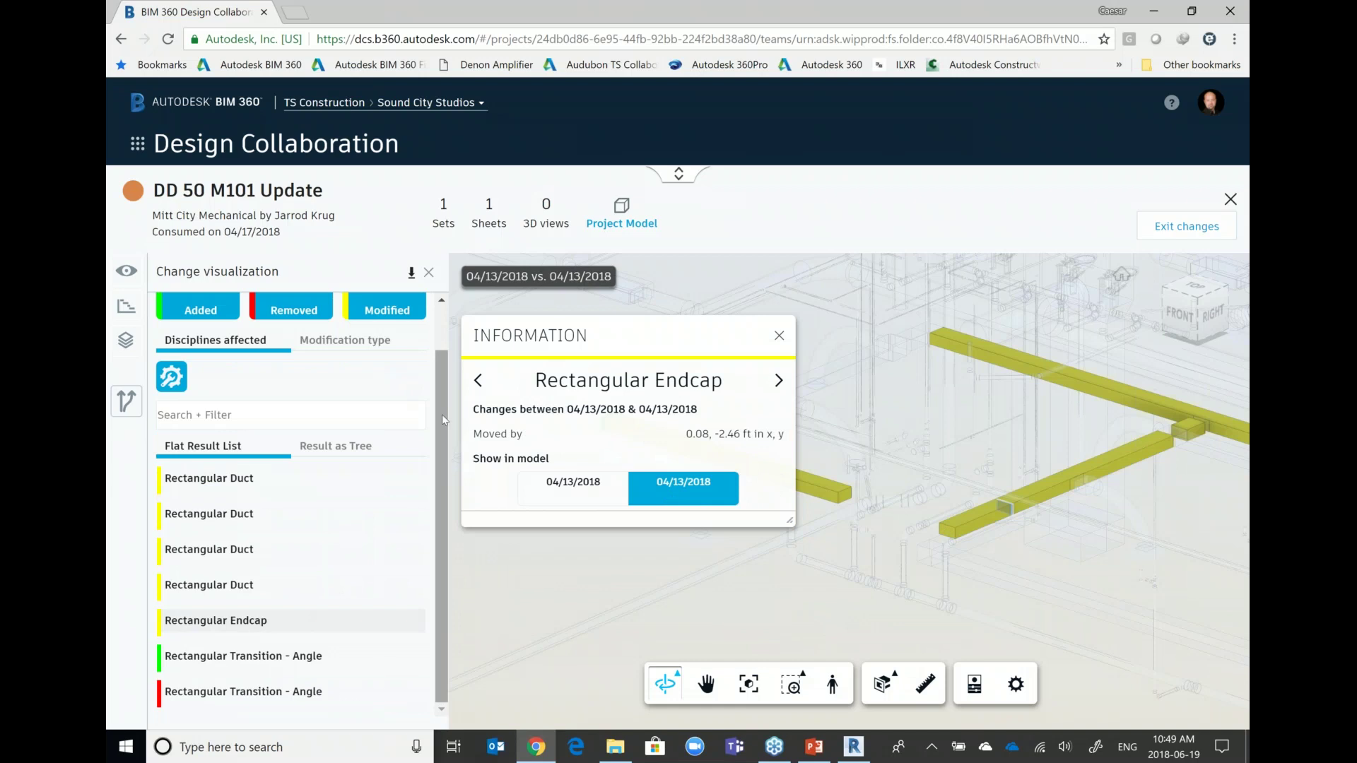
scroll(424, 424, "up", 1)
left_click(340, 403)
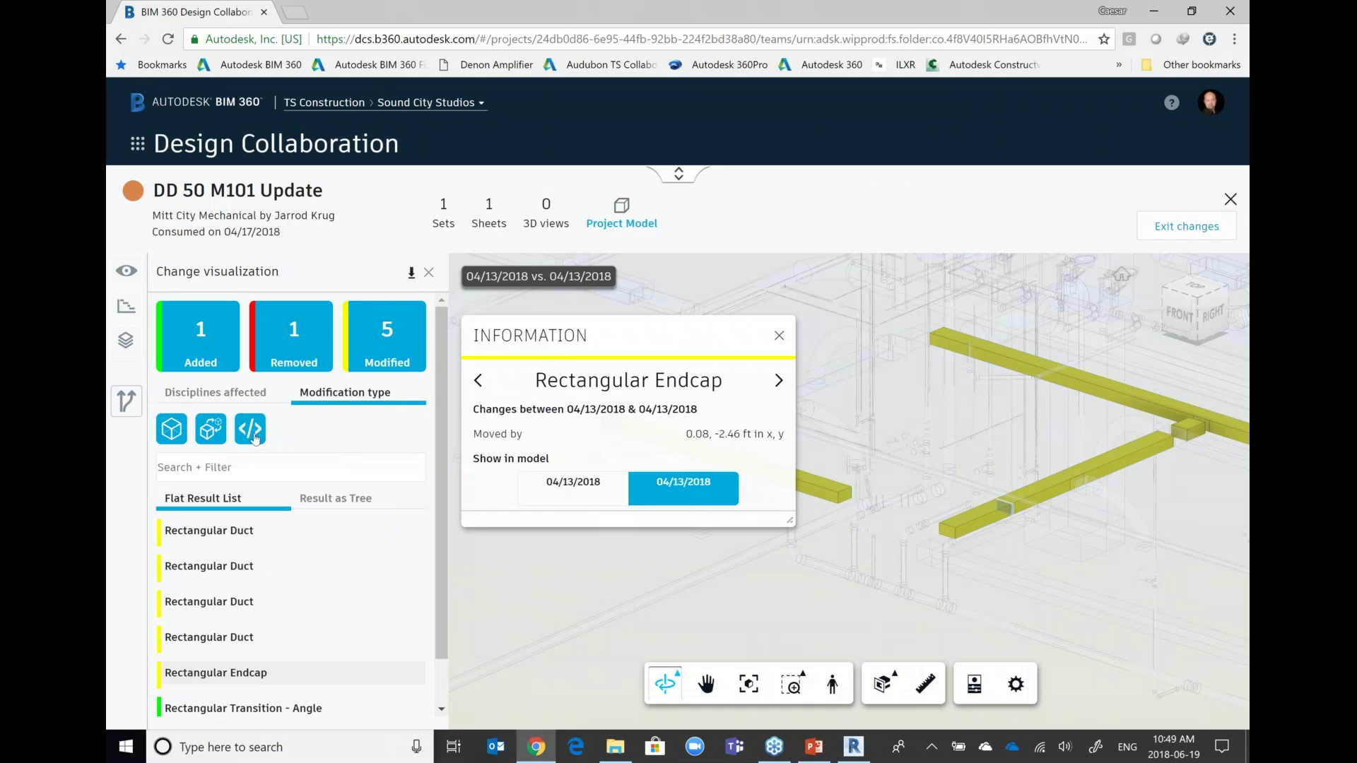
left_click(778, 336)
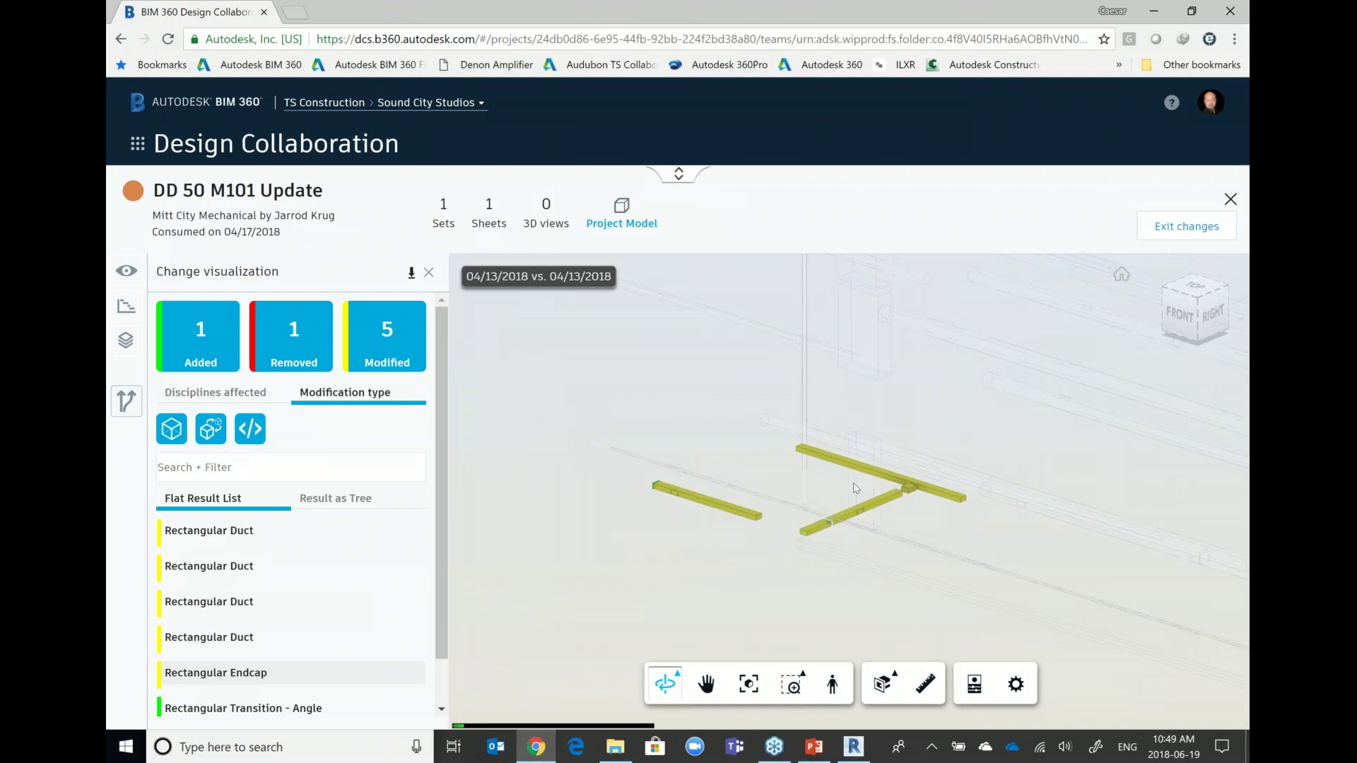
Exit the change comparison and open the list of teams for the project model.
left_click(1190, 228)
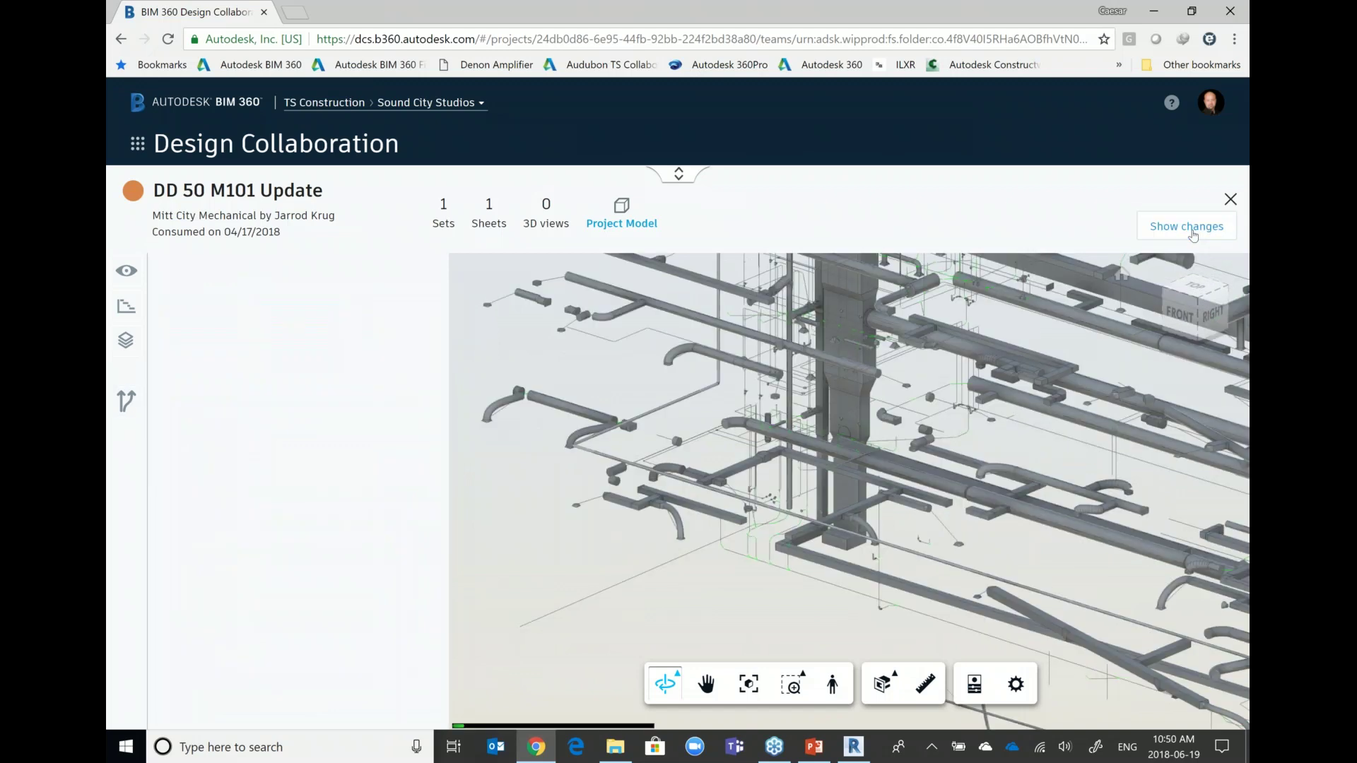
left_click(1189, 237)
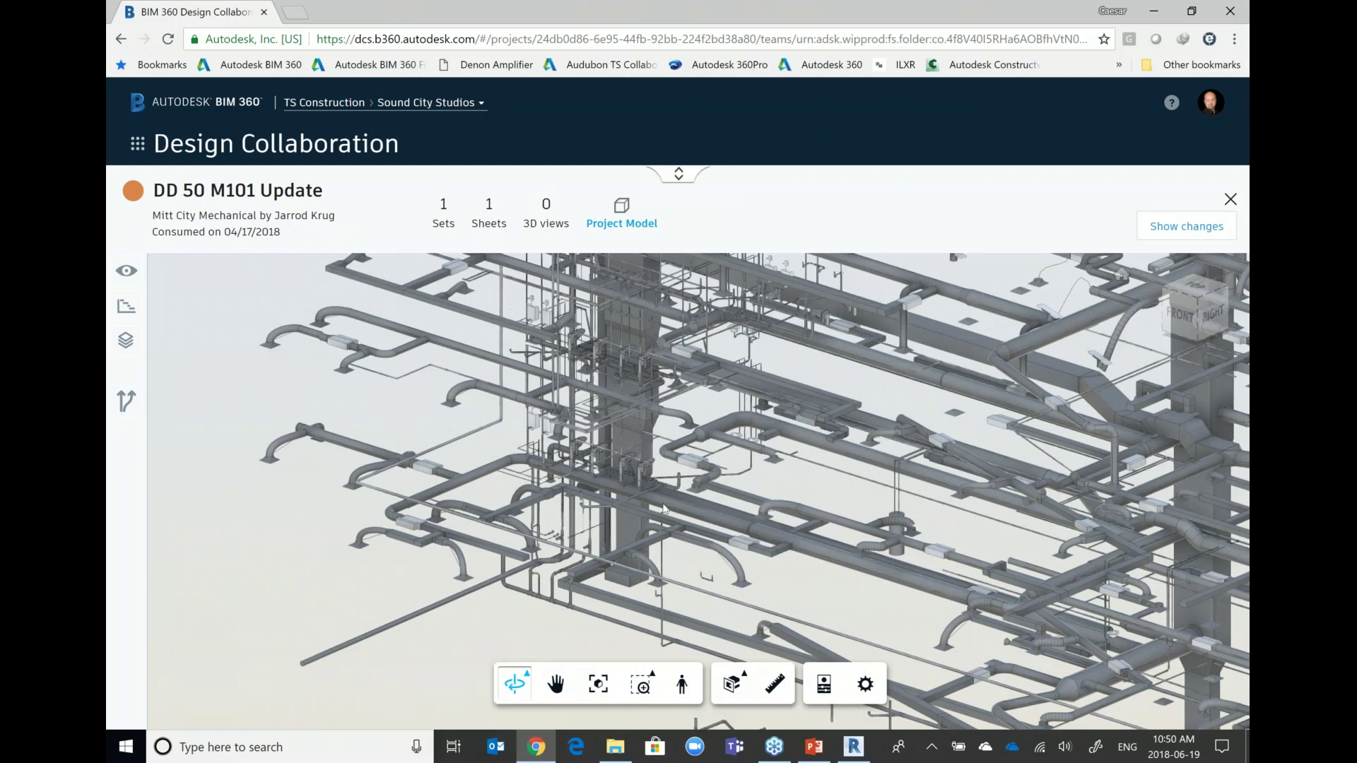
scroll(661, 512, "down", 2)
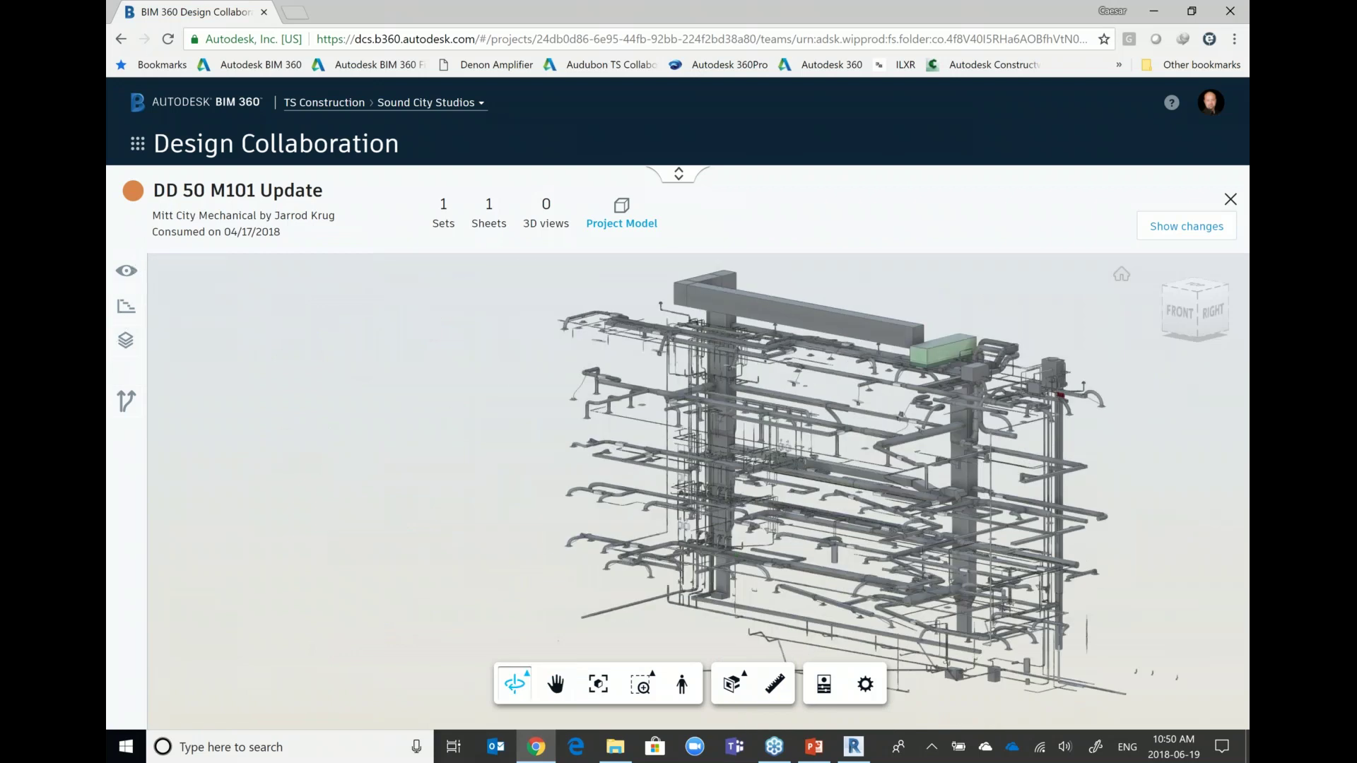
left_click(125, 272)
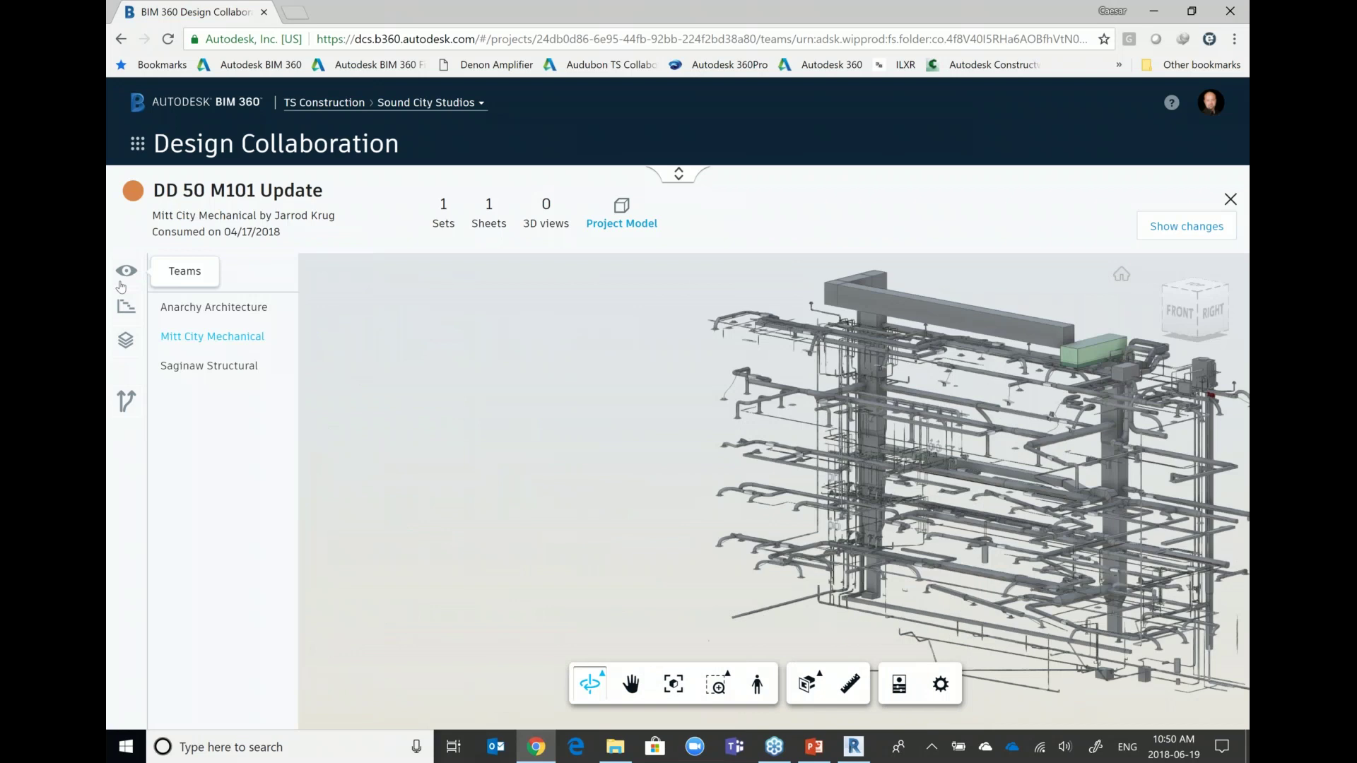
Display the Anarchy Architecture and Saginaw Structural models together with the Mitt City Mechanical model and inspect the combined building.
left_click(228, 306)
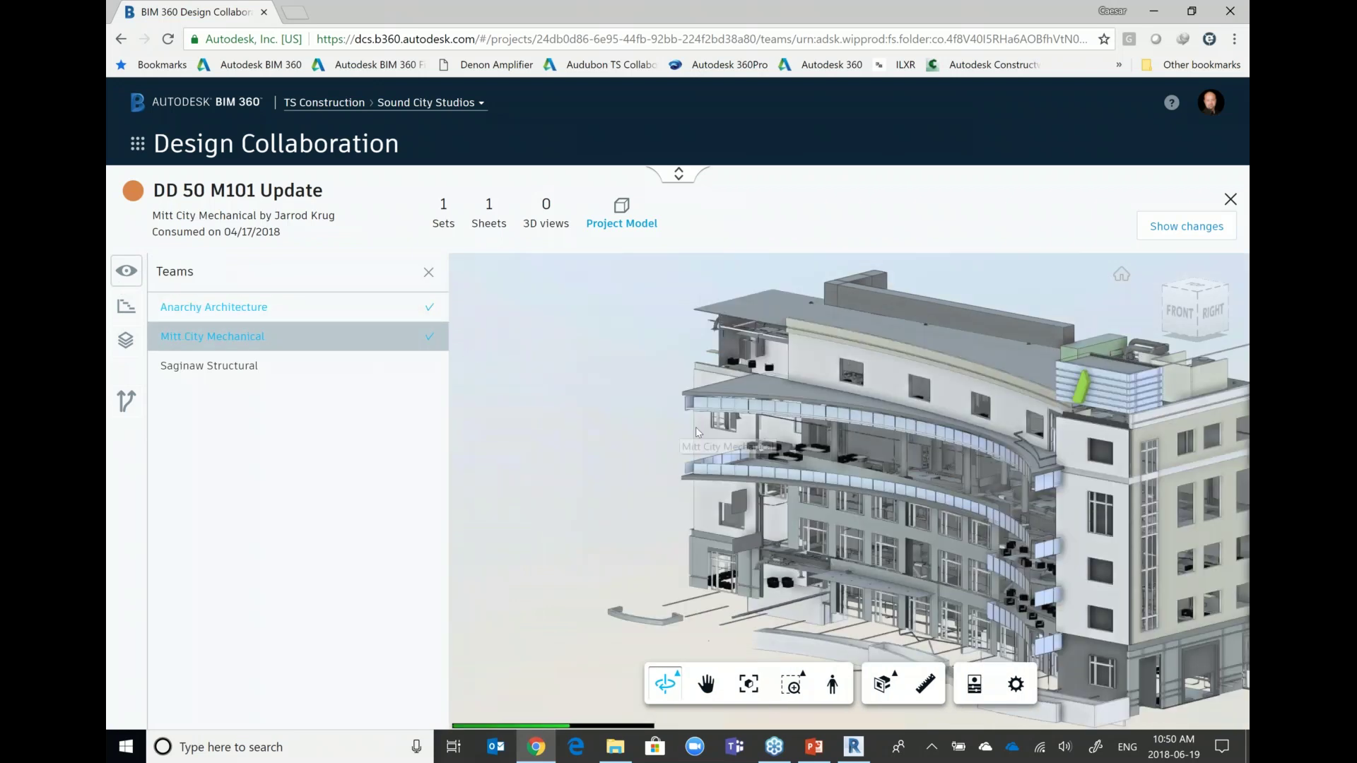
middle_click_drag(974, 474, 1014, 468, "shift")
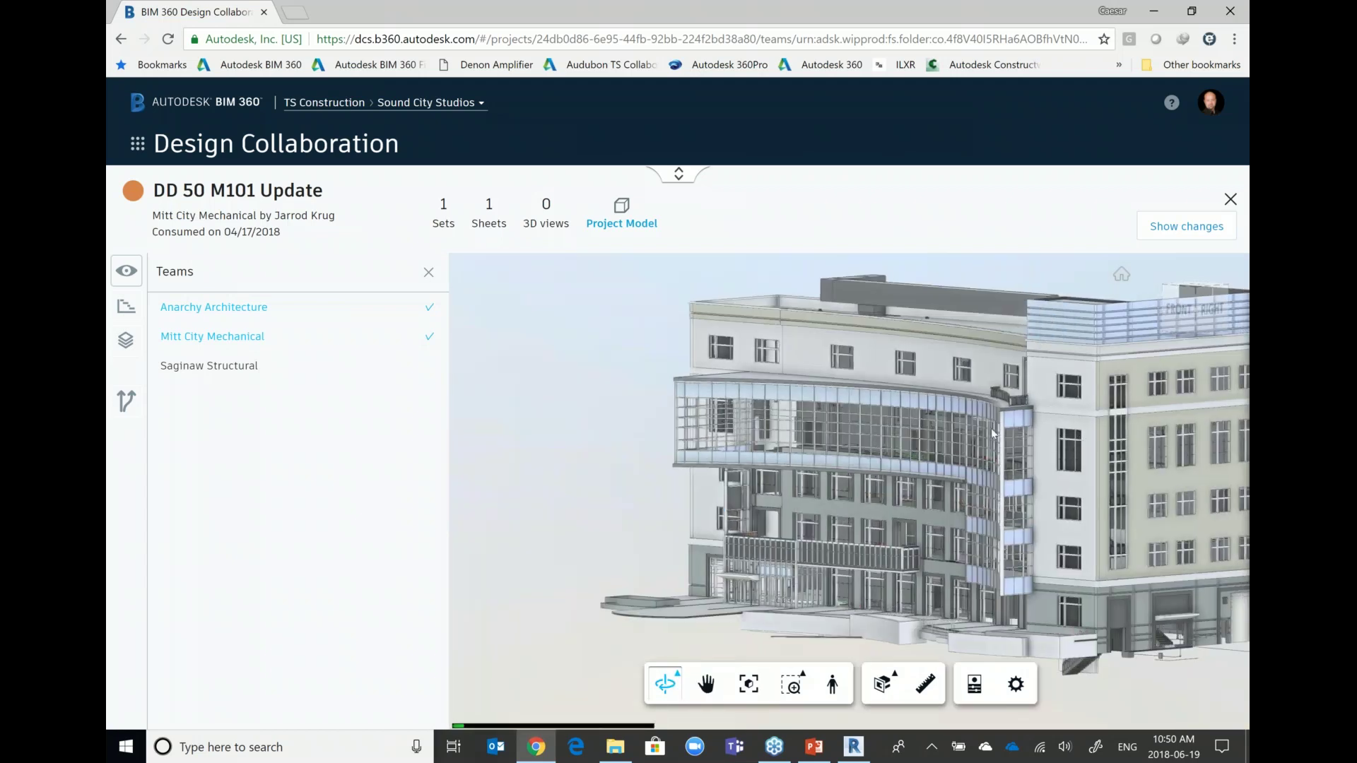
middle_click_drag(991, 429, 862, 417)
mouse_move(950, 413)
left_mouse_down()
mouse_move(943, 423)
mouse_move(933, 404)
left_mouse_up()
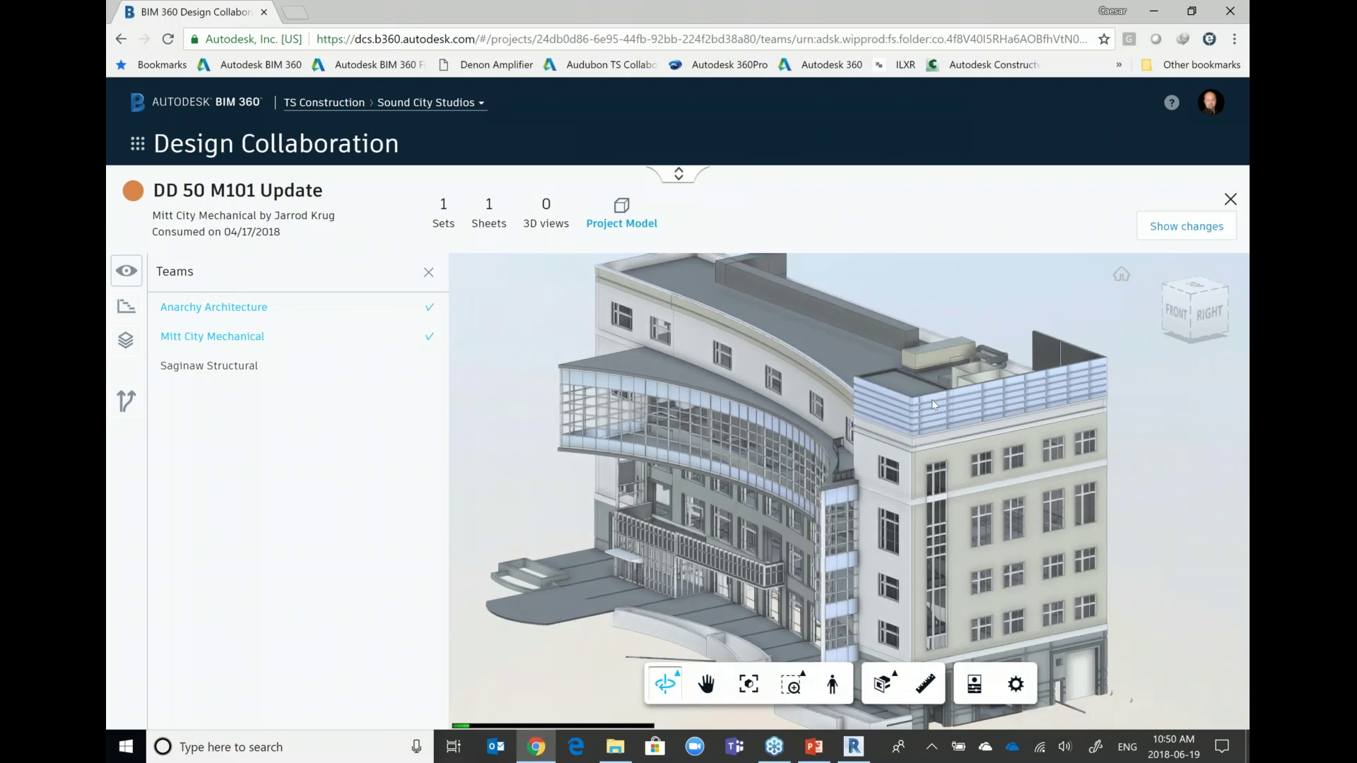
middle_click_drag(931, 400, 971, 357)
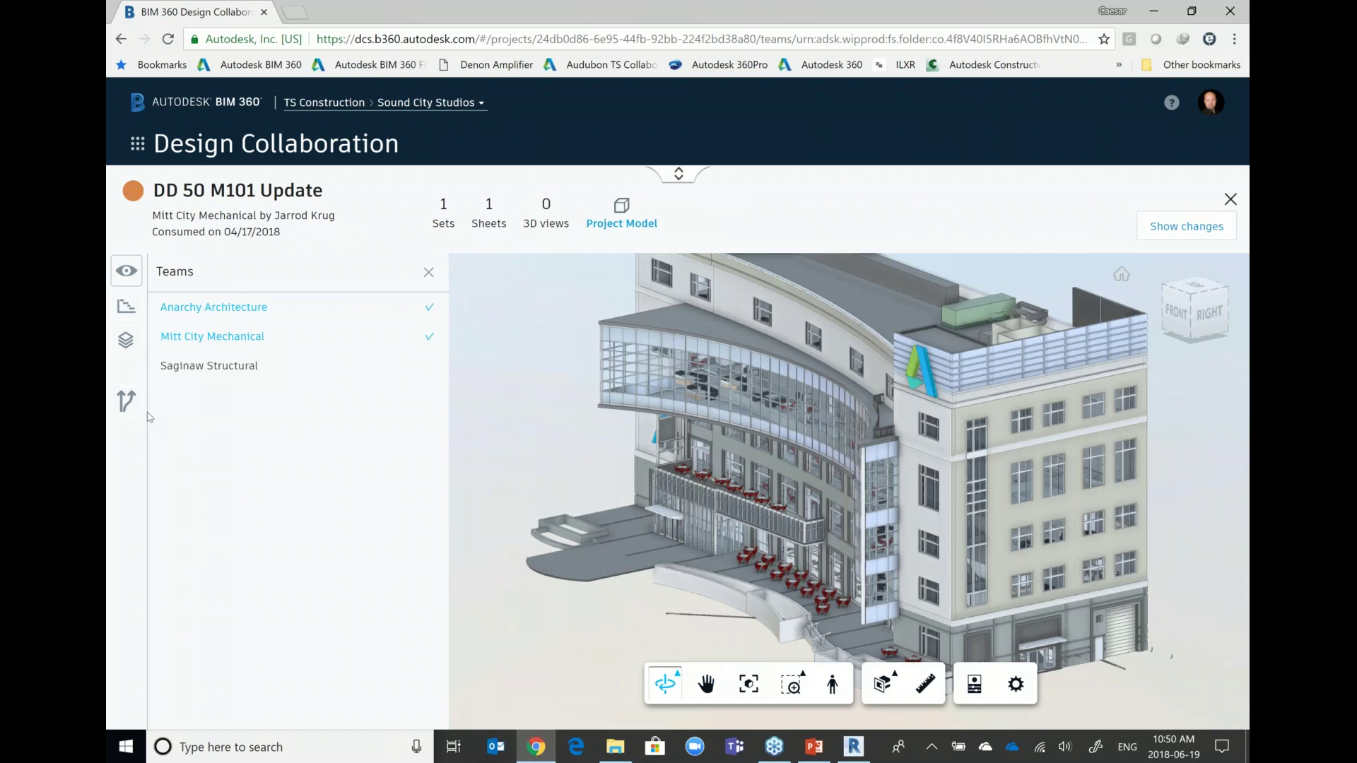
left_click(425, 373)
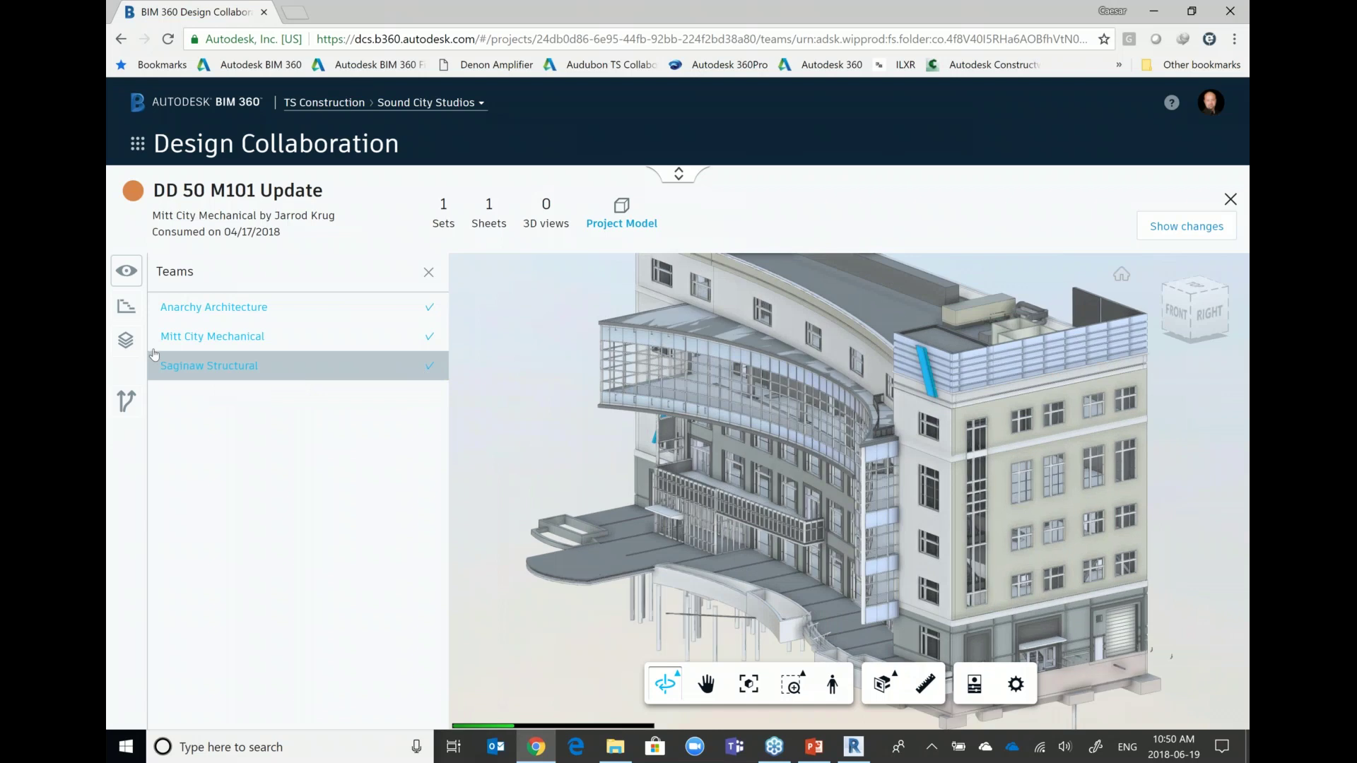
Show the project model's phases and levels, isolating Level 2 and LEVEL 1 in turn.
left_click(128, 315)
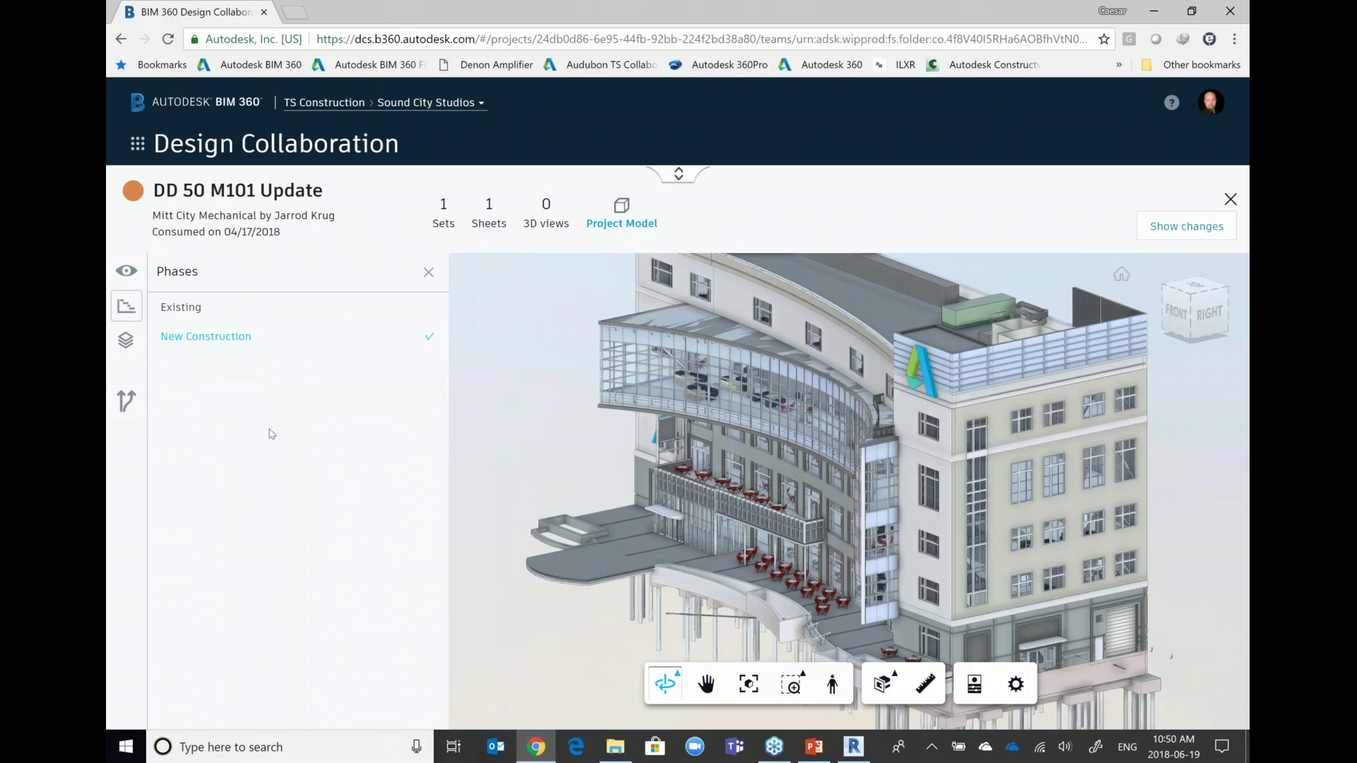
left_click(126, 340)
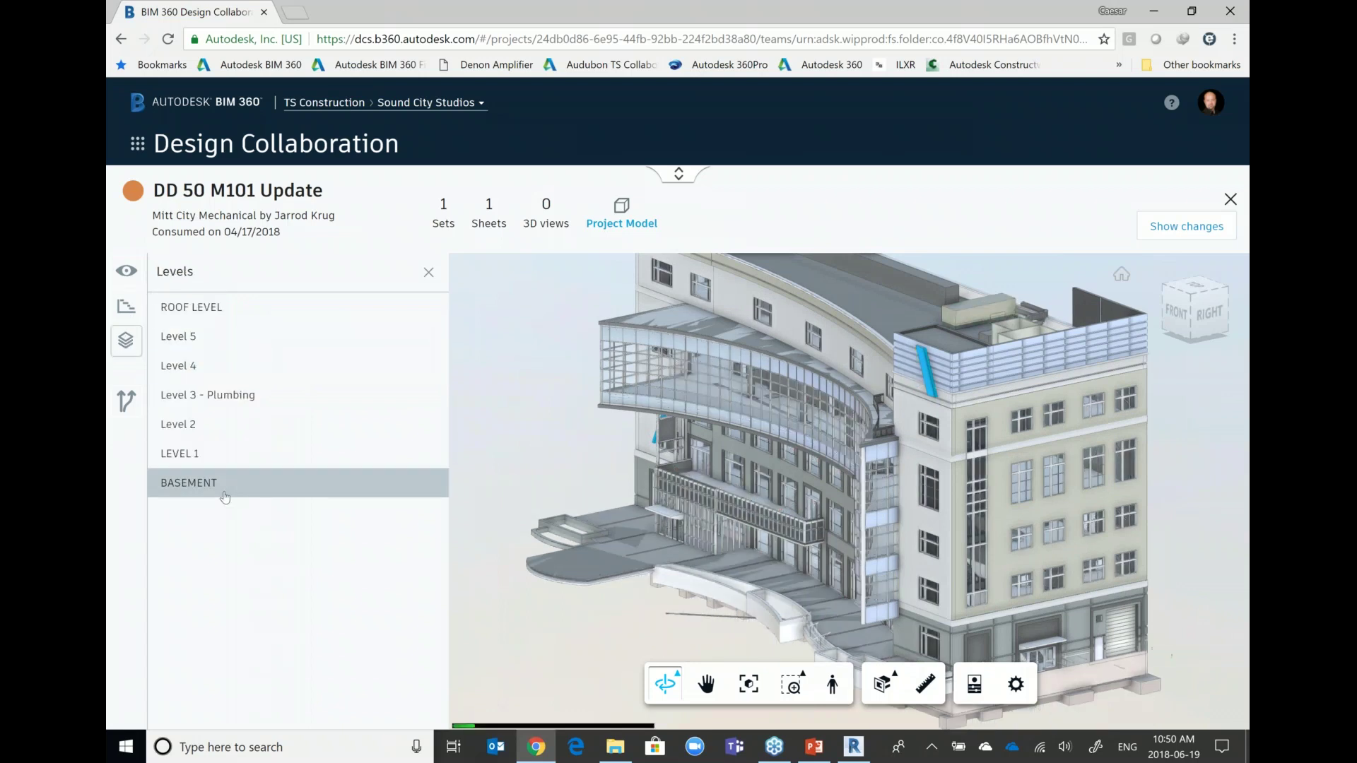
left_click(215, 433)
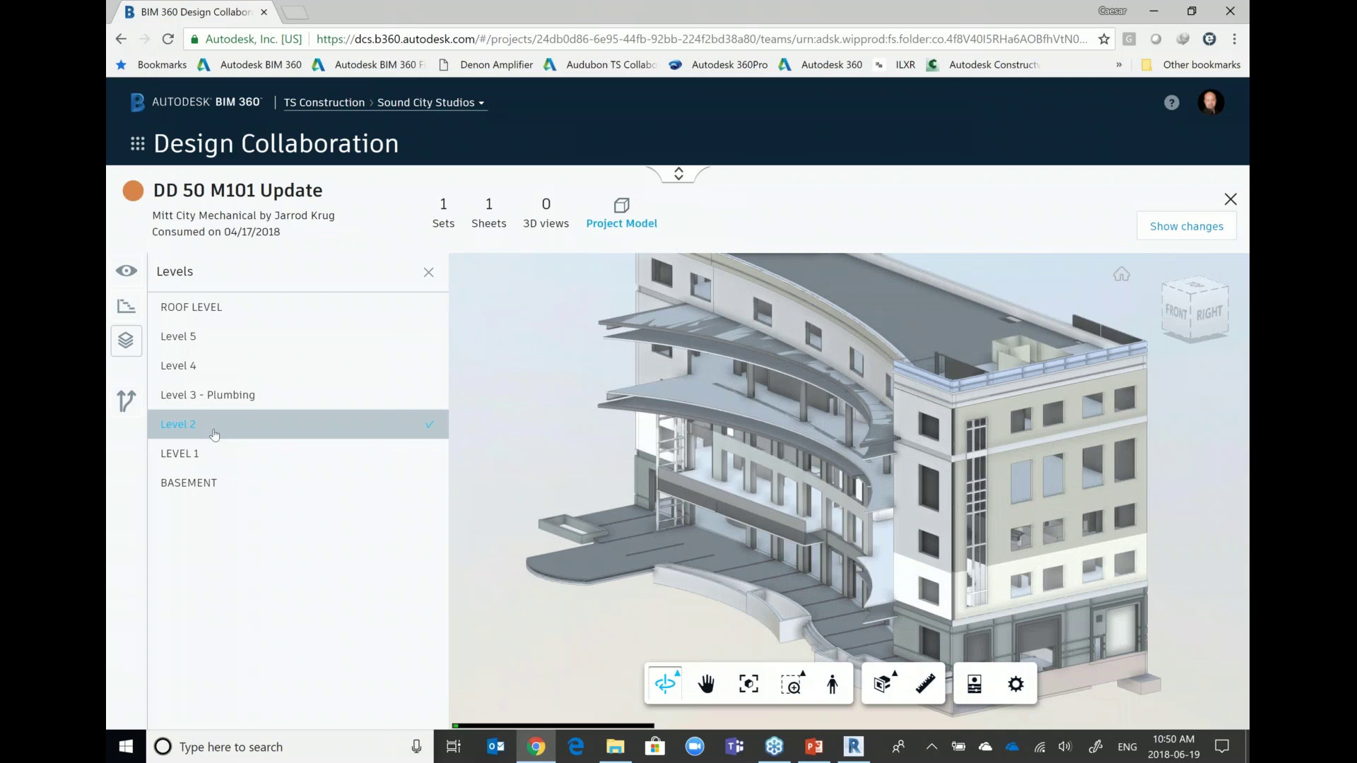
left_click(213, 455)
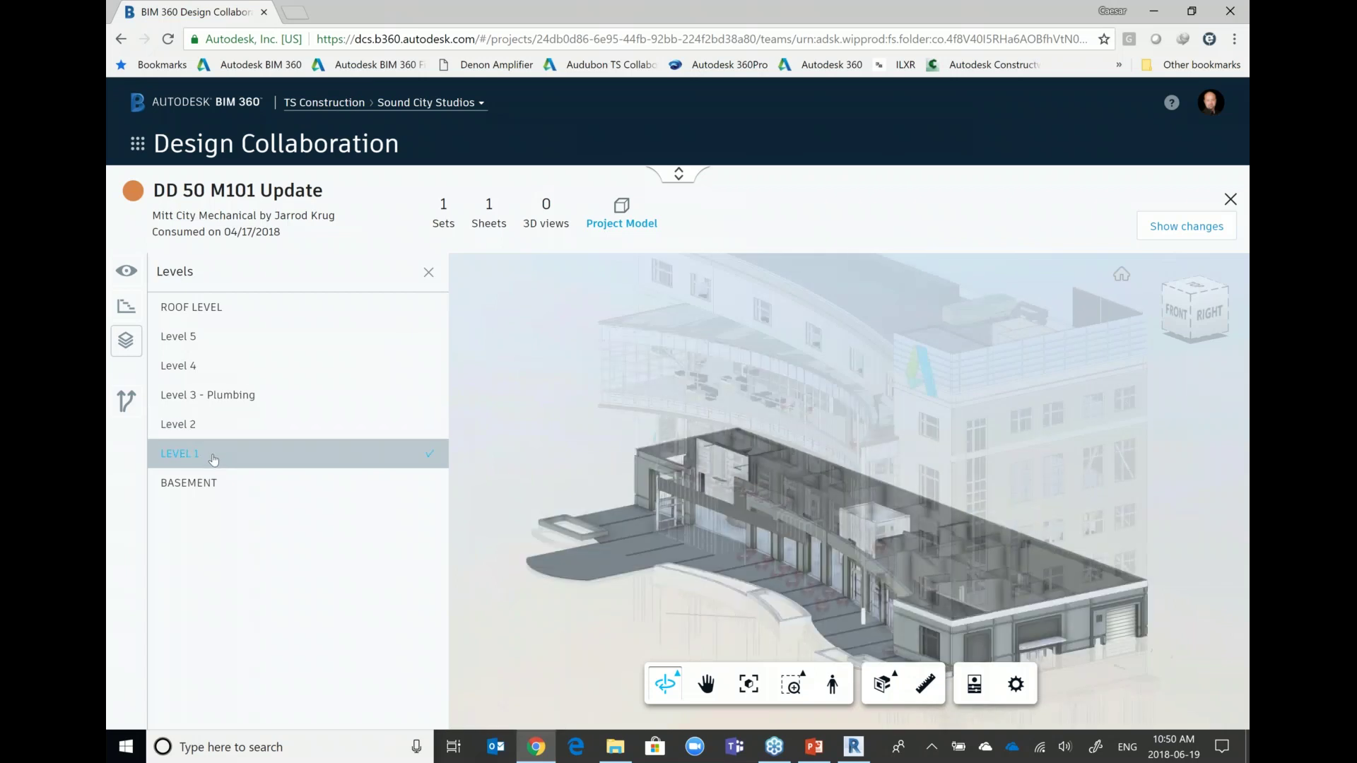
Isolate Level 4 of the combined model and inspect its framing and interior up close.
left_click(182, 366)
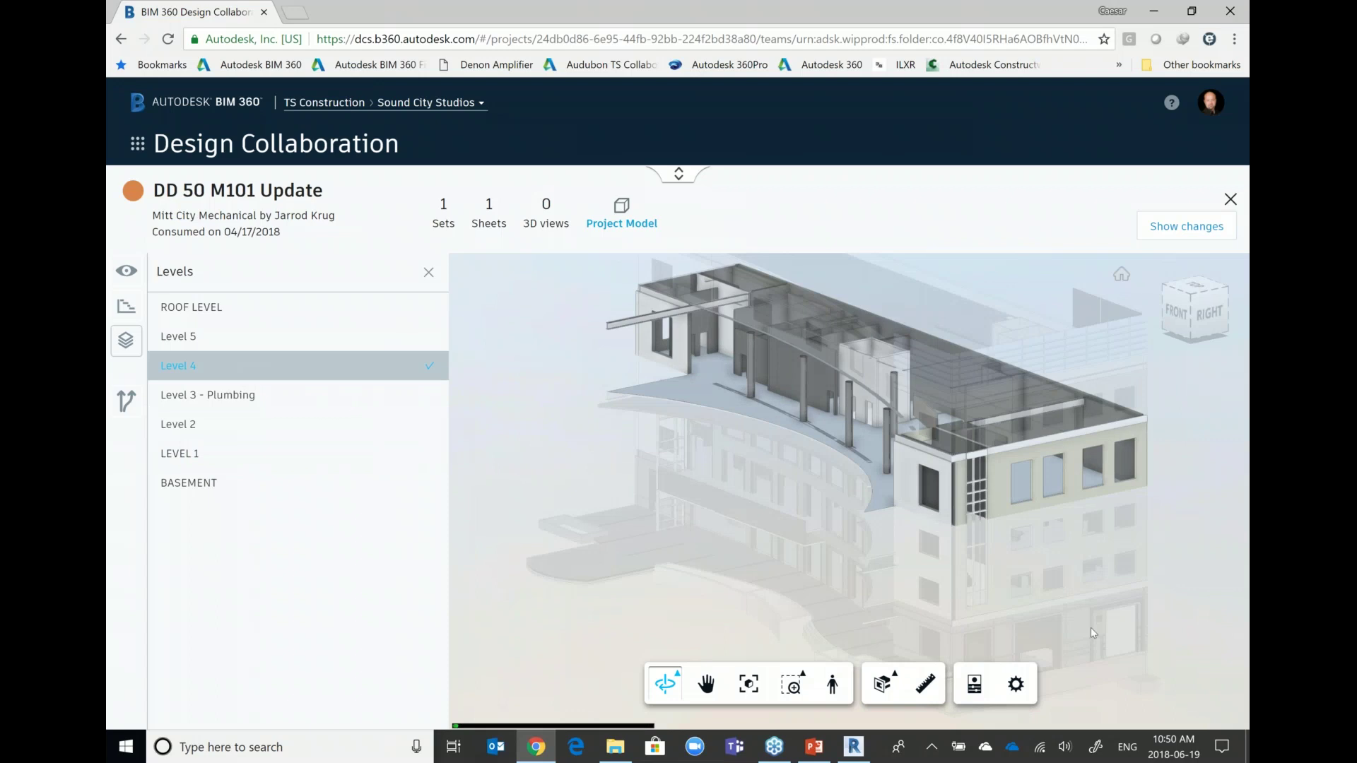
scroll(950, 422, "up", 3)
middle_click_drag(950, 422, 1021, 528)
middle_click_drag(1023, 476, 893, 464, "shift")
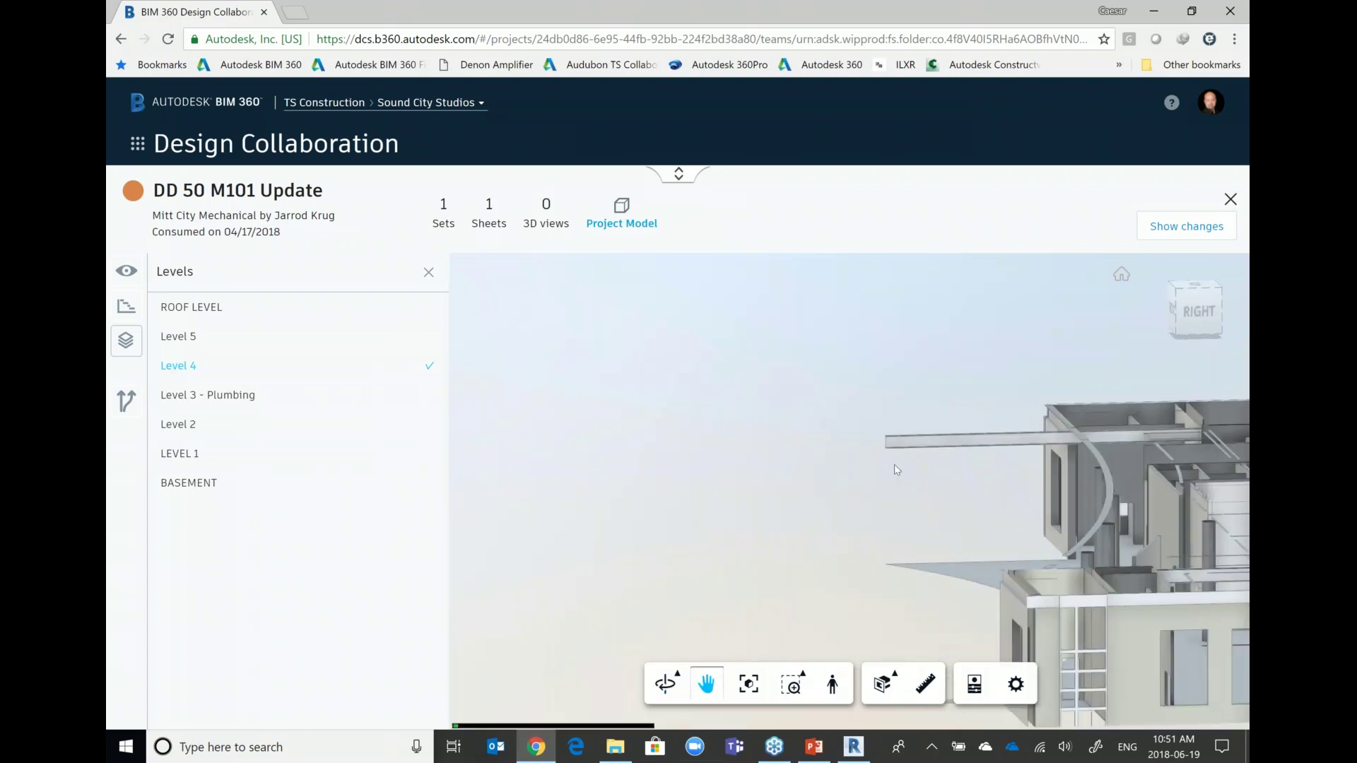
left_click_drag(894, 469, 1012, 393)
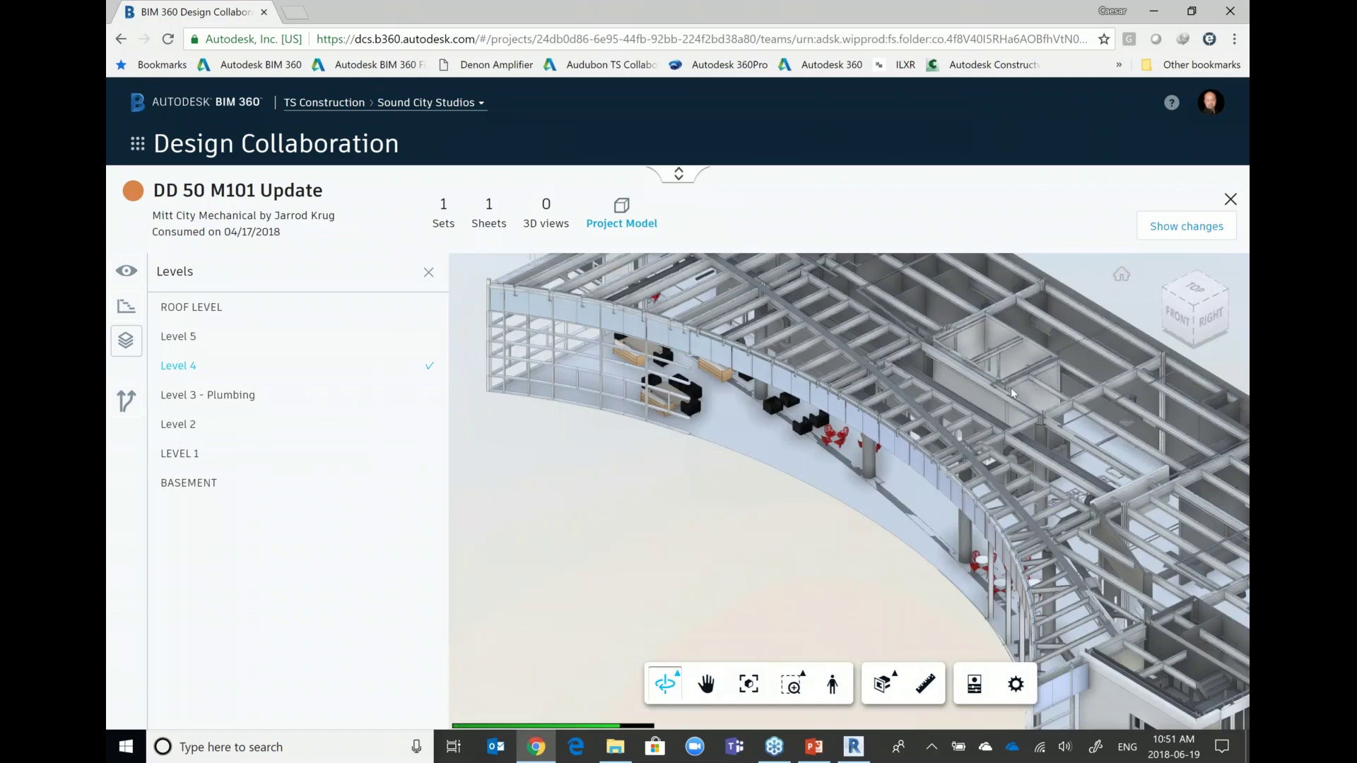
middle_click_drag(1012, 393, 928, 427)
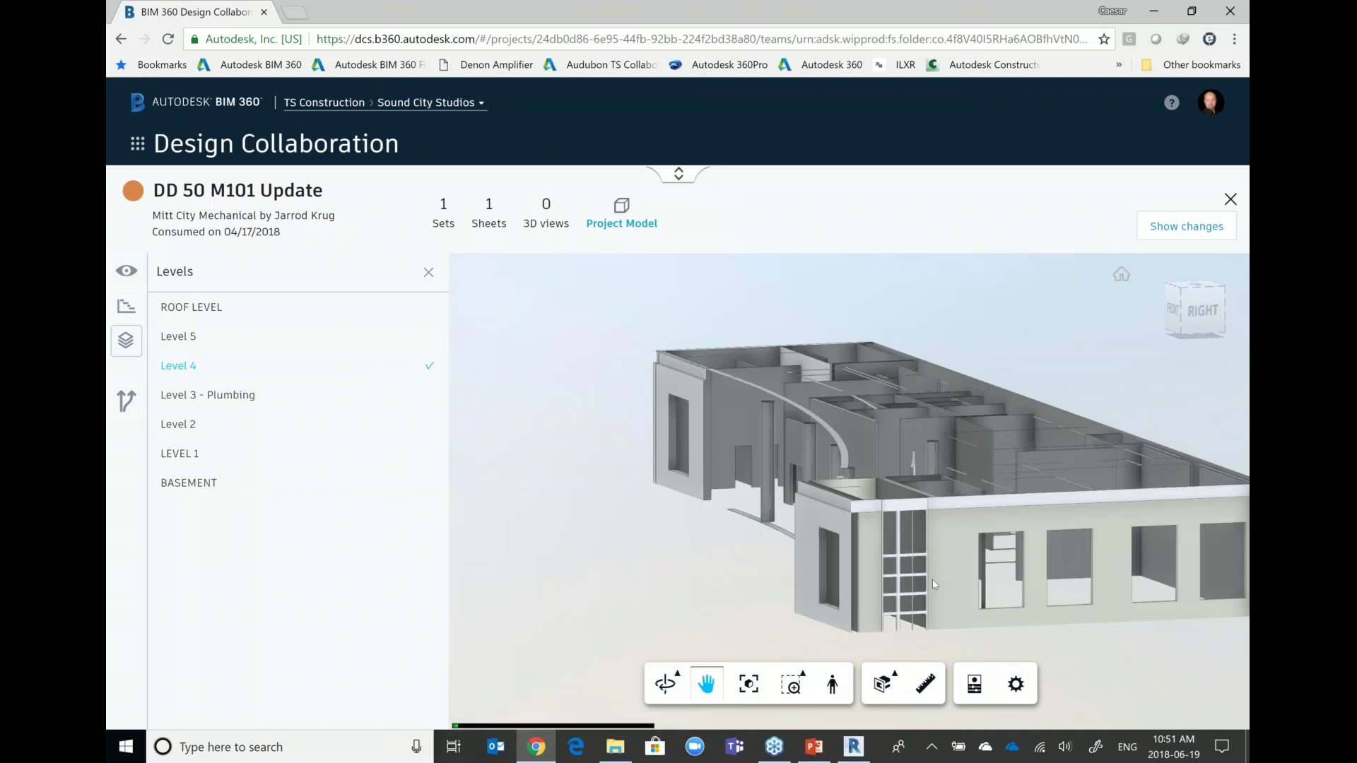
left_click_drag(931, 579, 942, 465)
scroll(873, 439, "up", 5)
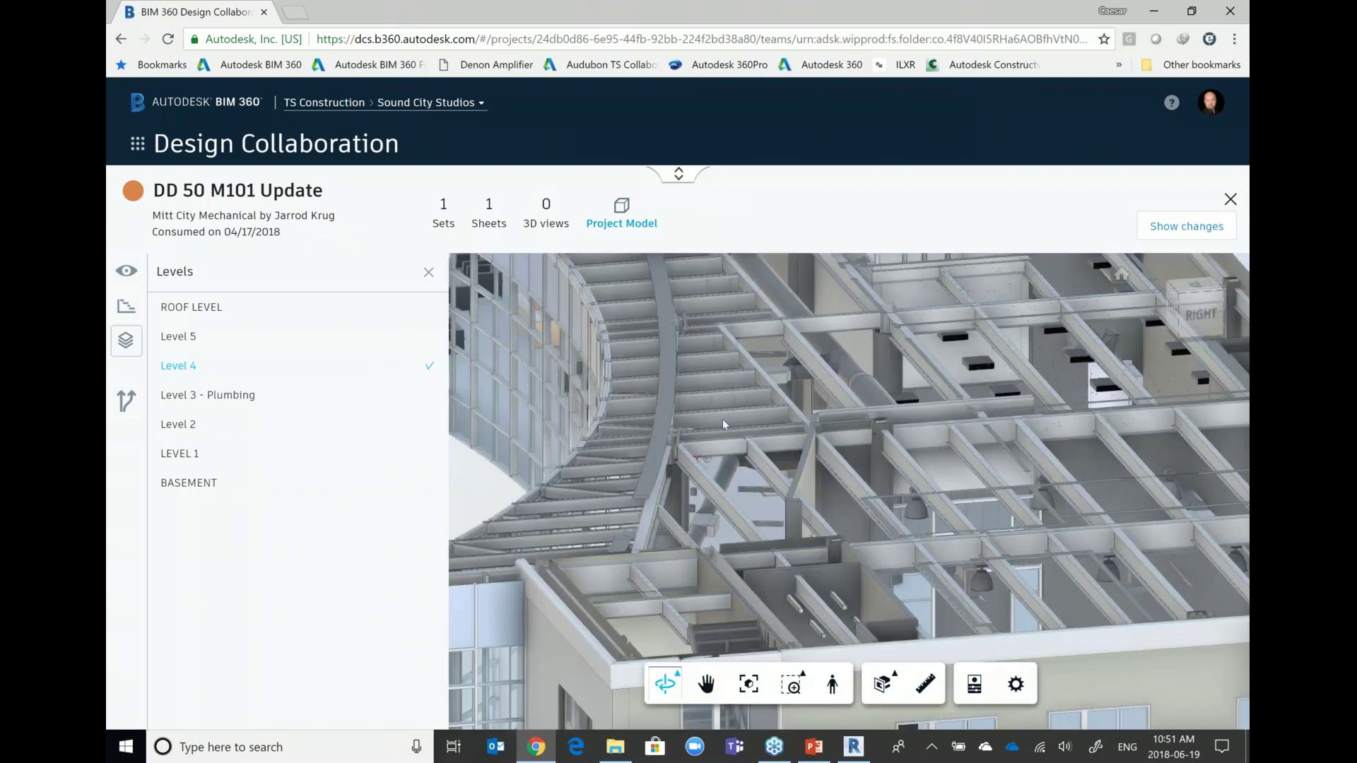
Select two adjoining framing beams on the isolated Level 4 in turn and view the selection from farther out.
left_click(753, 329)
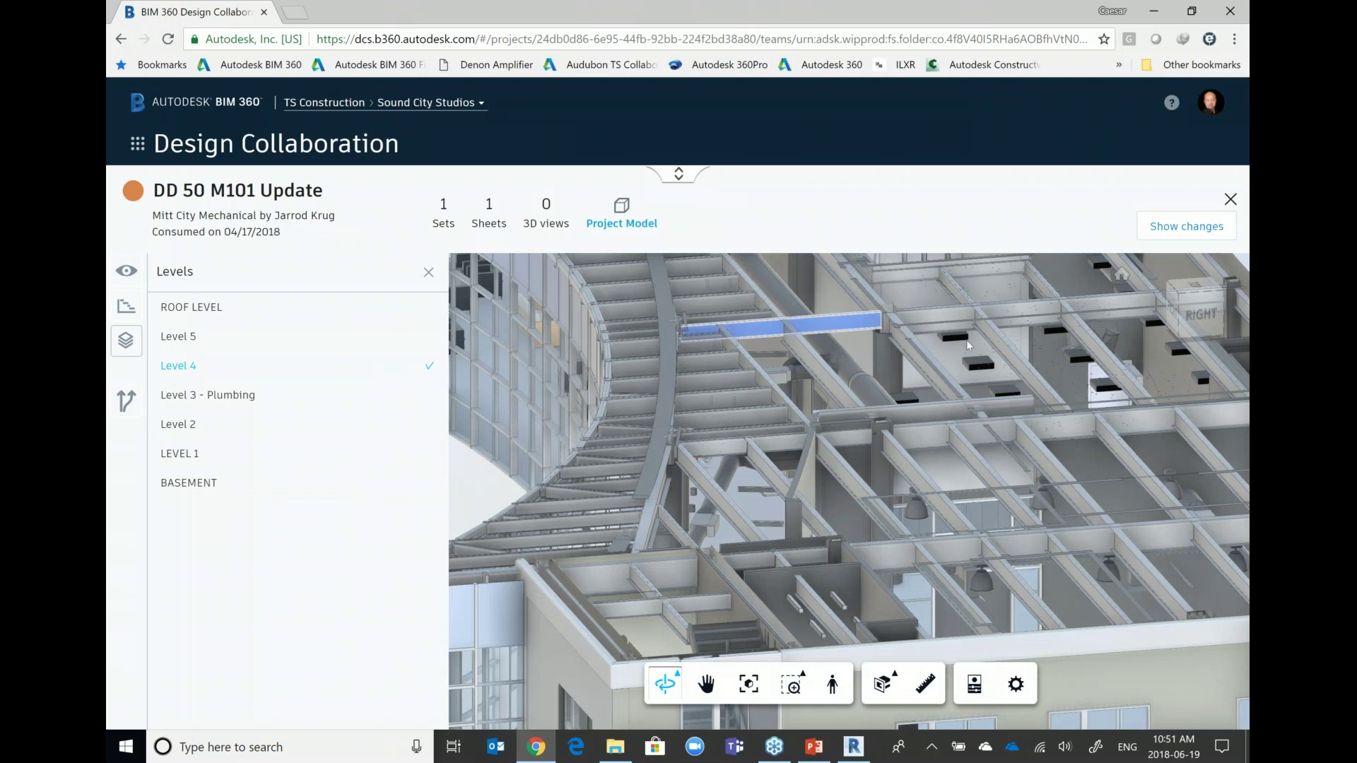
left_click(969, 318)
left_click(924, 683)
left_click(977, 687)
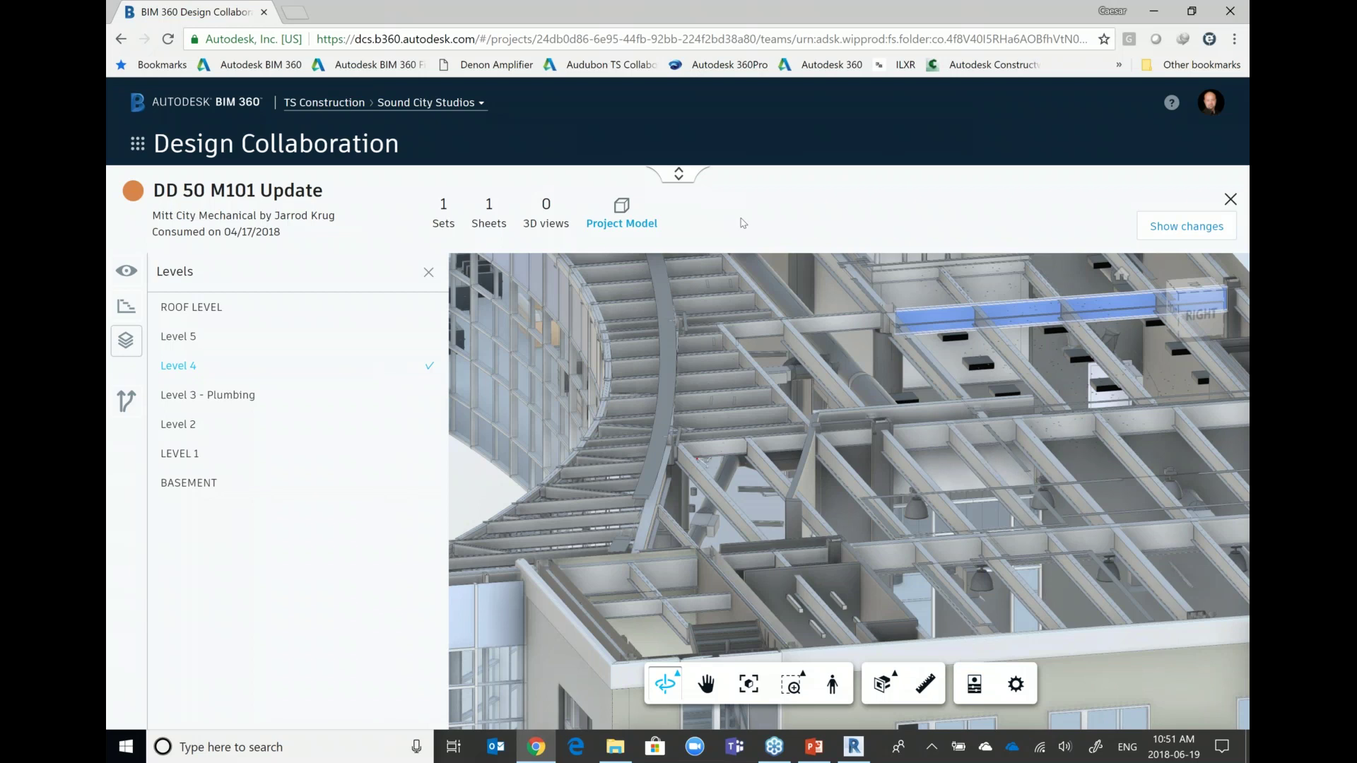
scroll(646, 340, "down", 2)
scroll(647, 341, "down", 5)
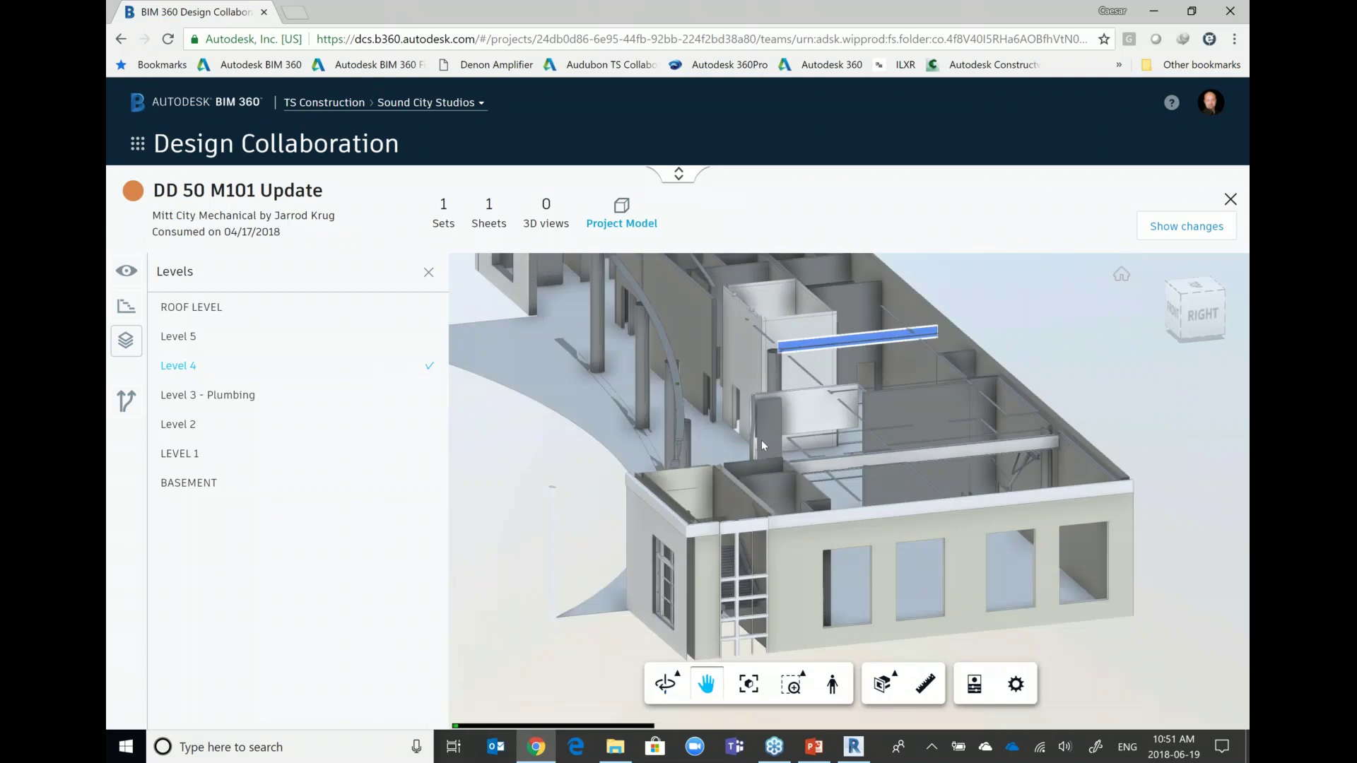
left_click(1186, 226)
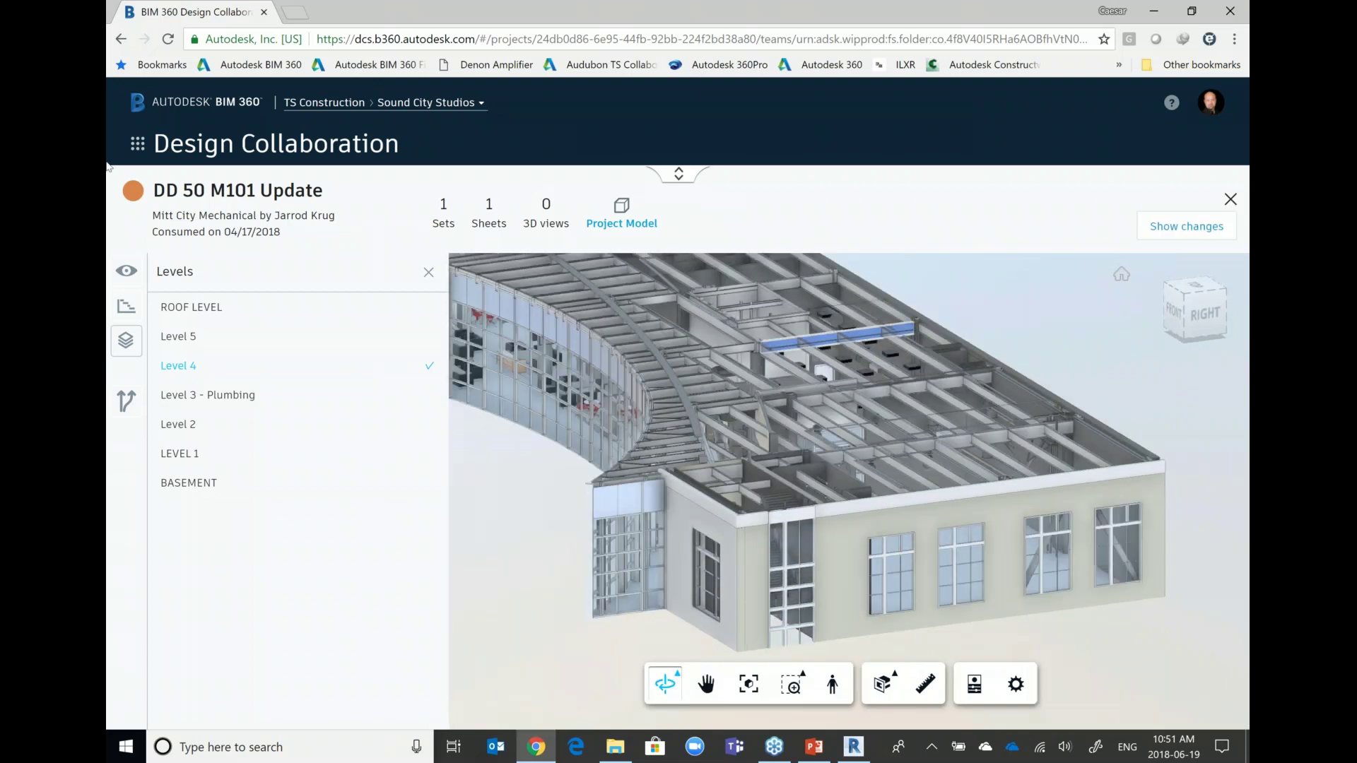
Go to the Sound City Studios Project Home and review its field issues, checklists, RFIs, document issues and submittal items.
left_click(137, 144)
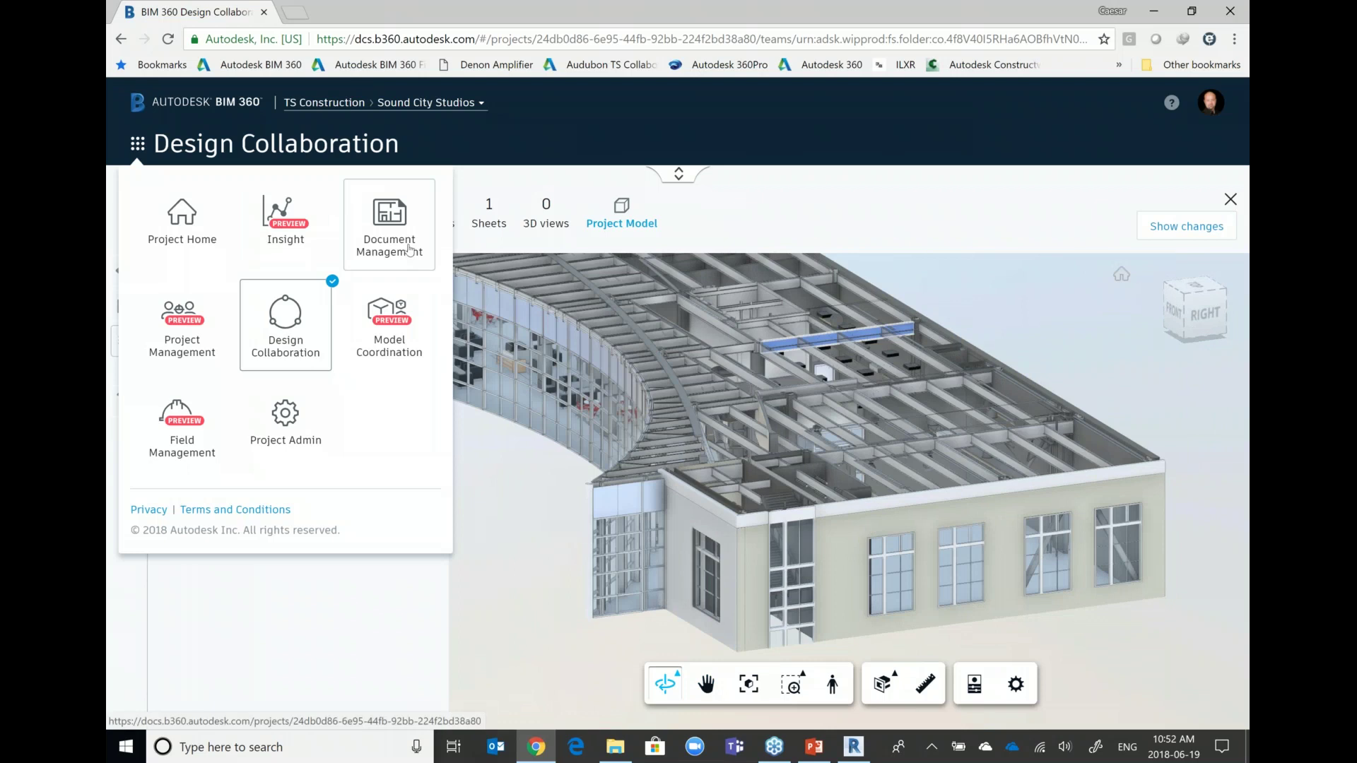
left_click(286, 224)
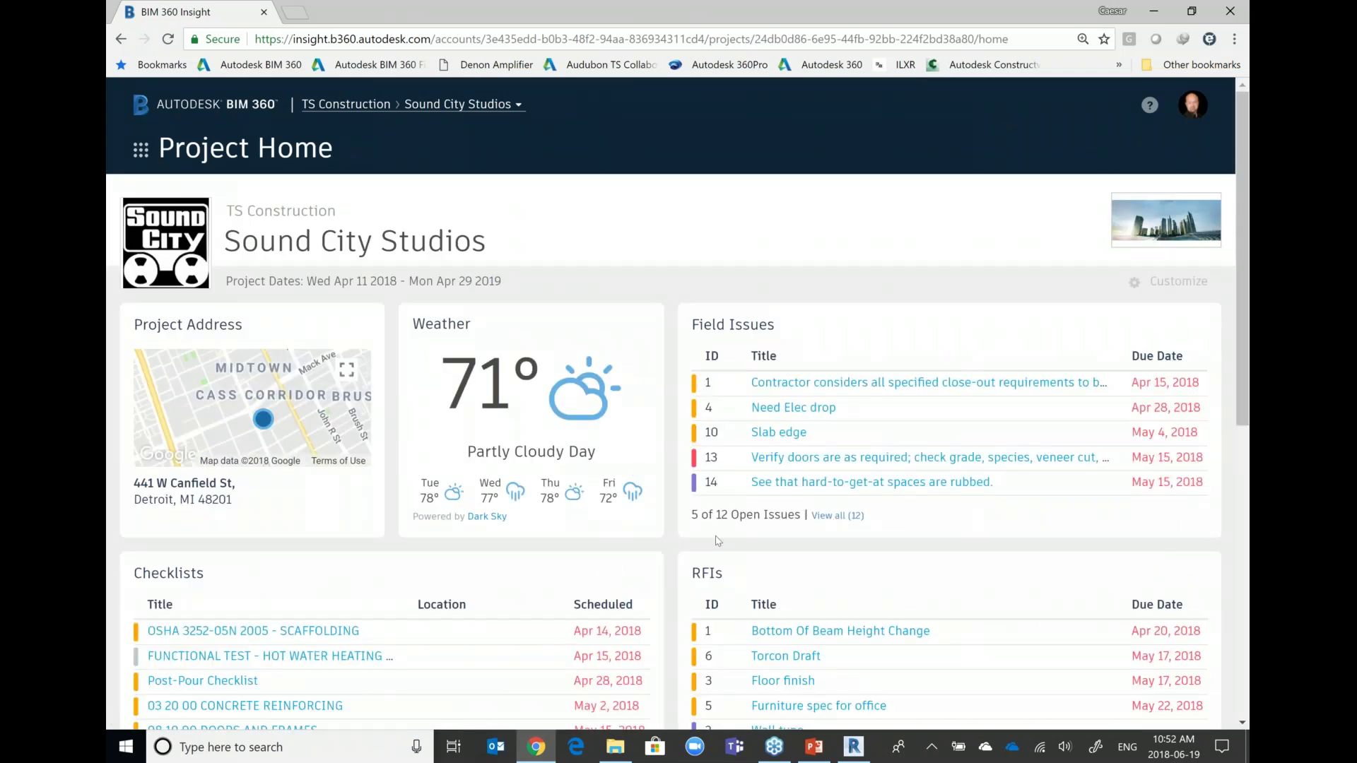
scroll(735, 528, "down", 1)
scroll(734, 529, "down", 2)
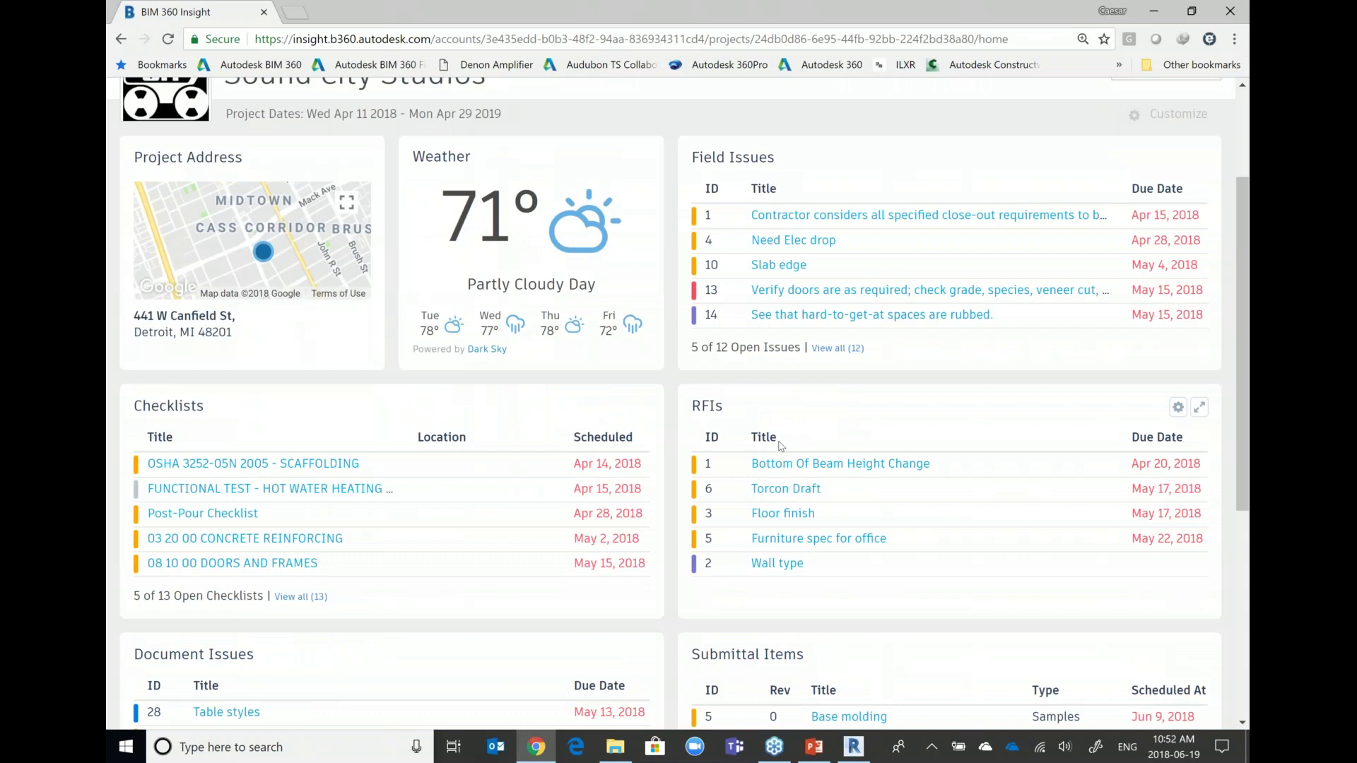
scroll(787, 450, "down", 1)
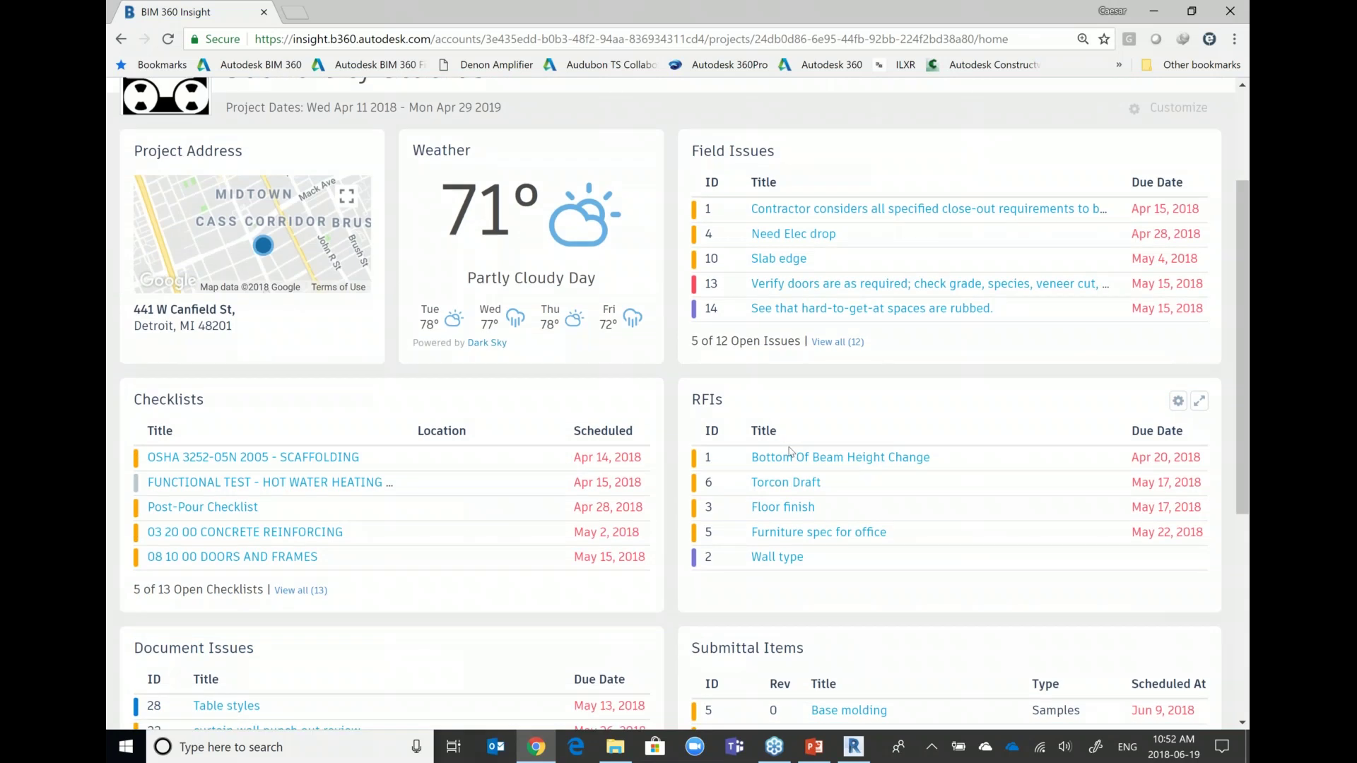
scroll(789, 452, "down", 2)
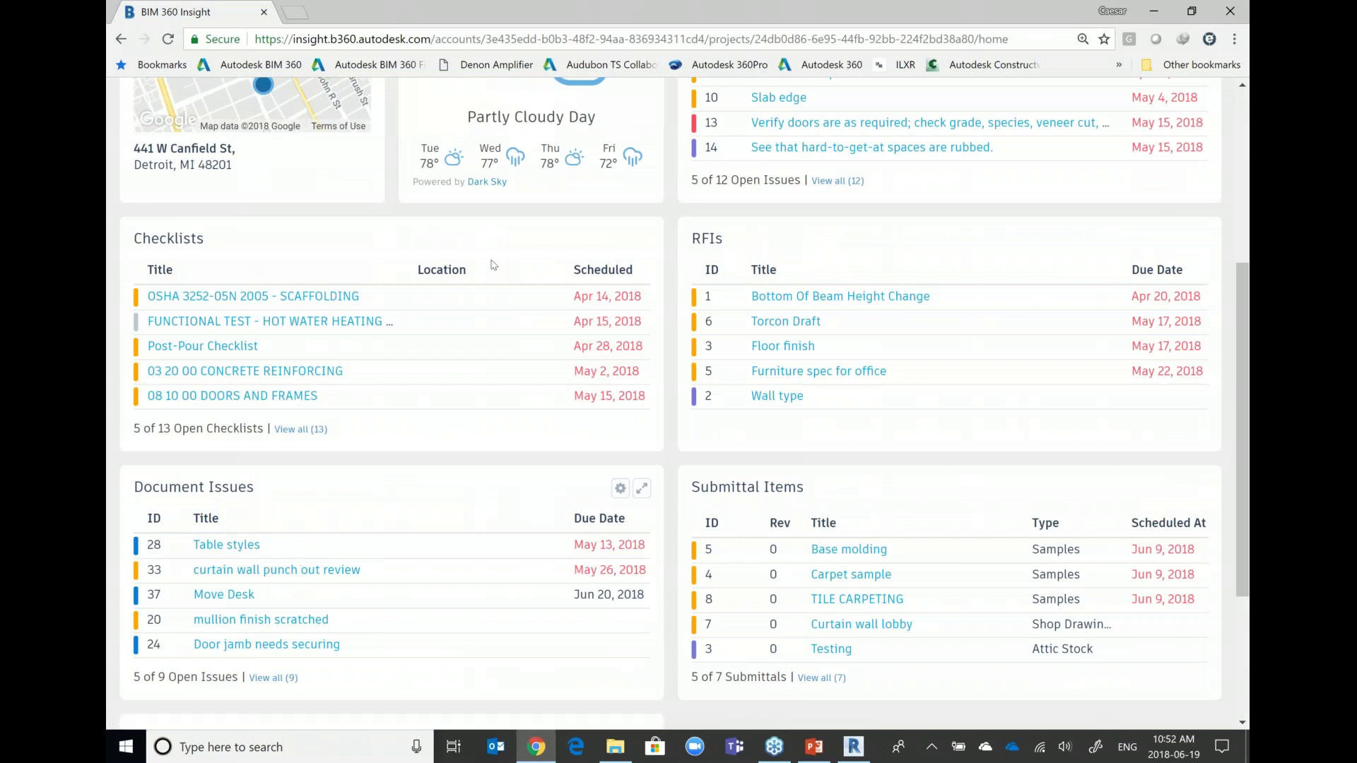
scroll(385, 276, "up", 2)
scroll(386, 276, "up", 3)
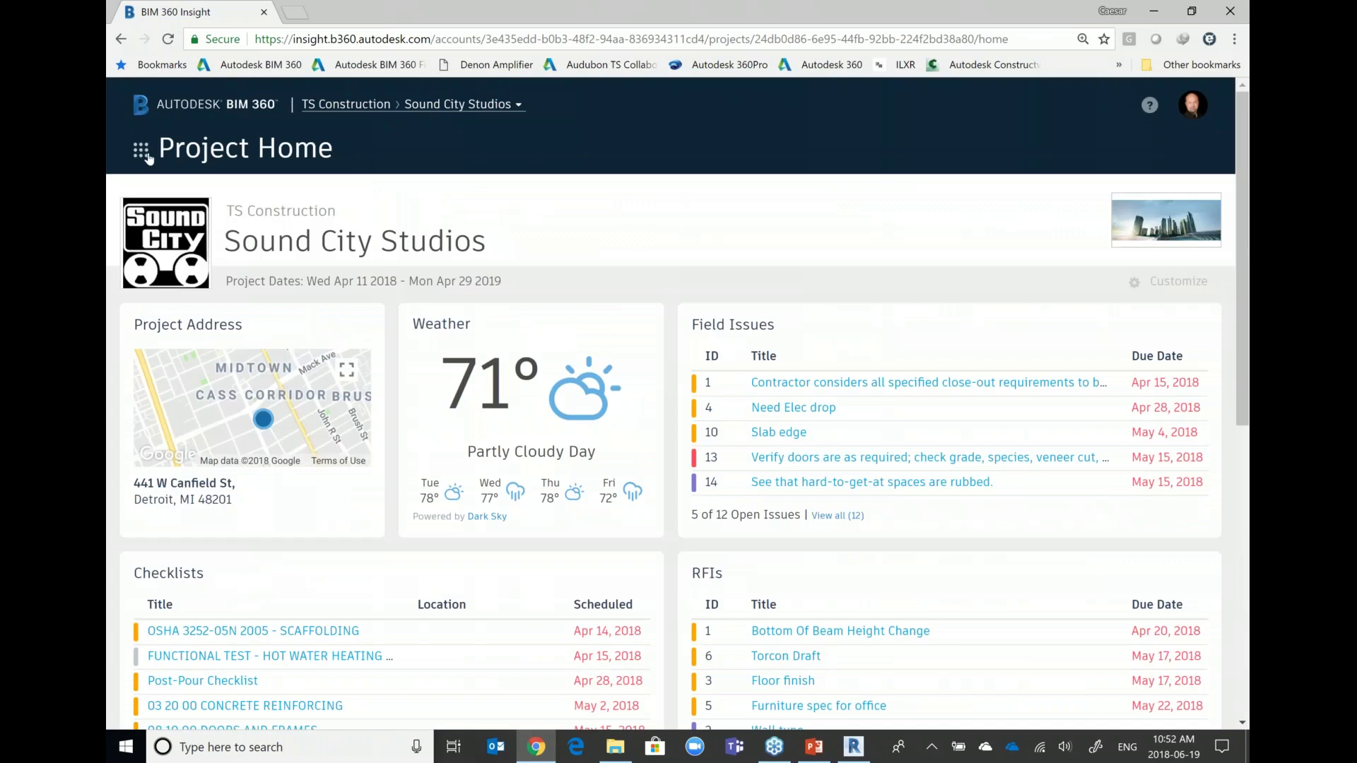
Open the curtain wall punch out review document issue from Project Home and view its location in Autodesk Place Arch_detached.rvt.
left_click(140, 149)
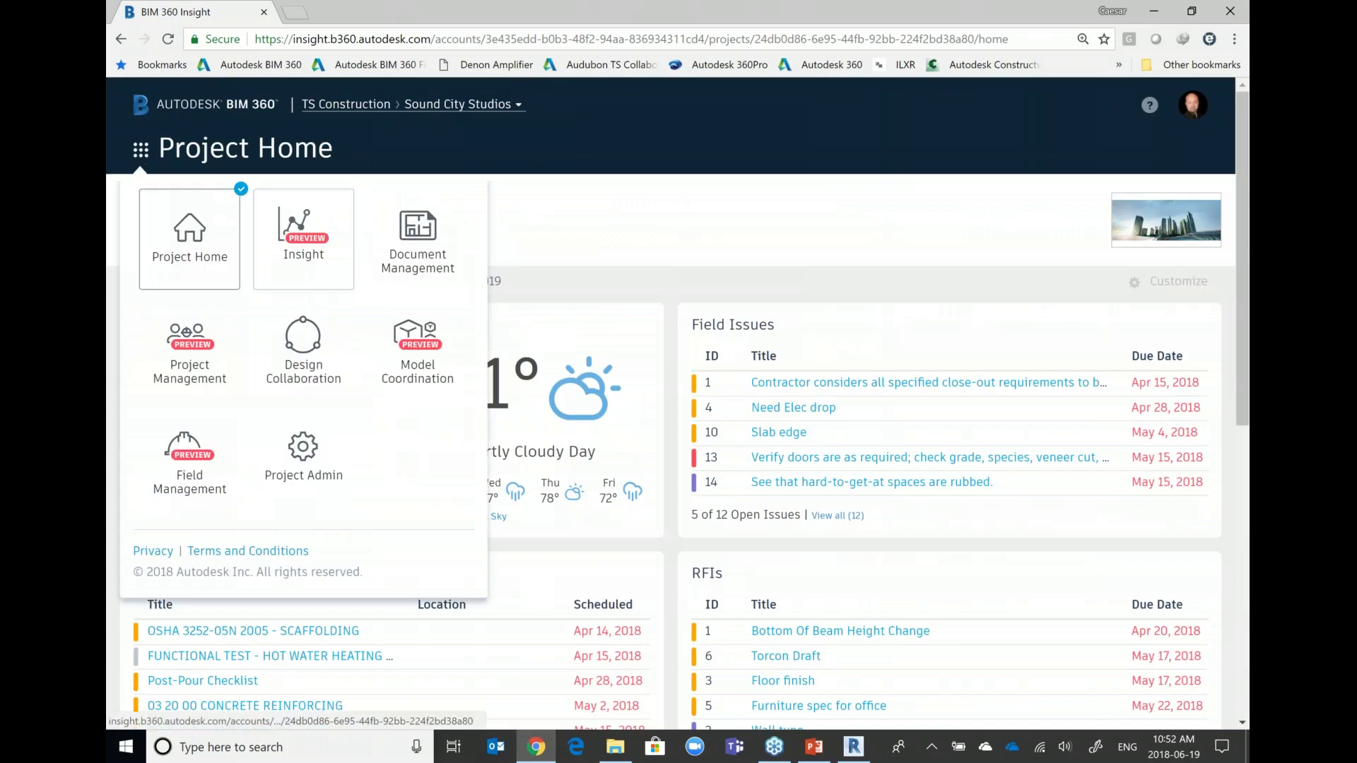
scroll(645, 481, "down", 4)
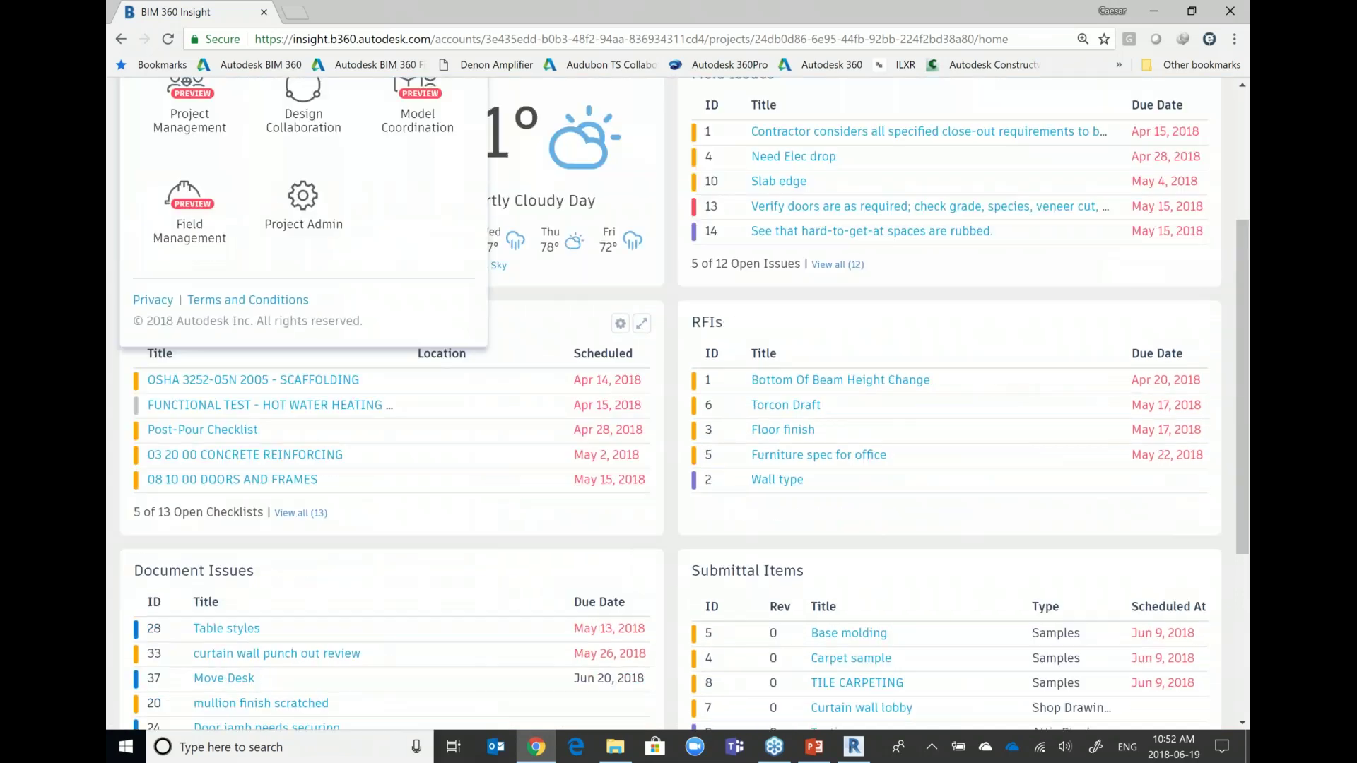
scroll(248, 461, "down", 4)
scroll(248, 462, "down", 1)
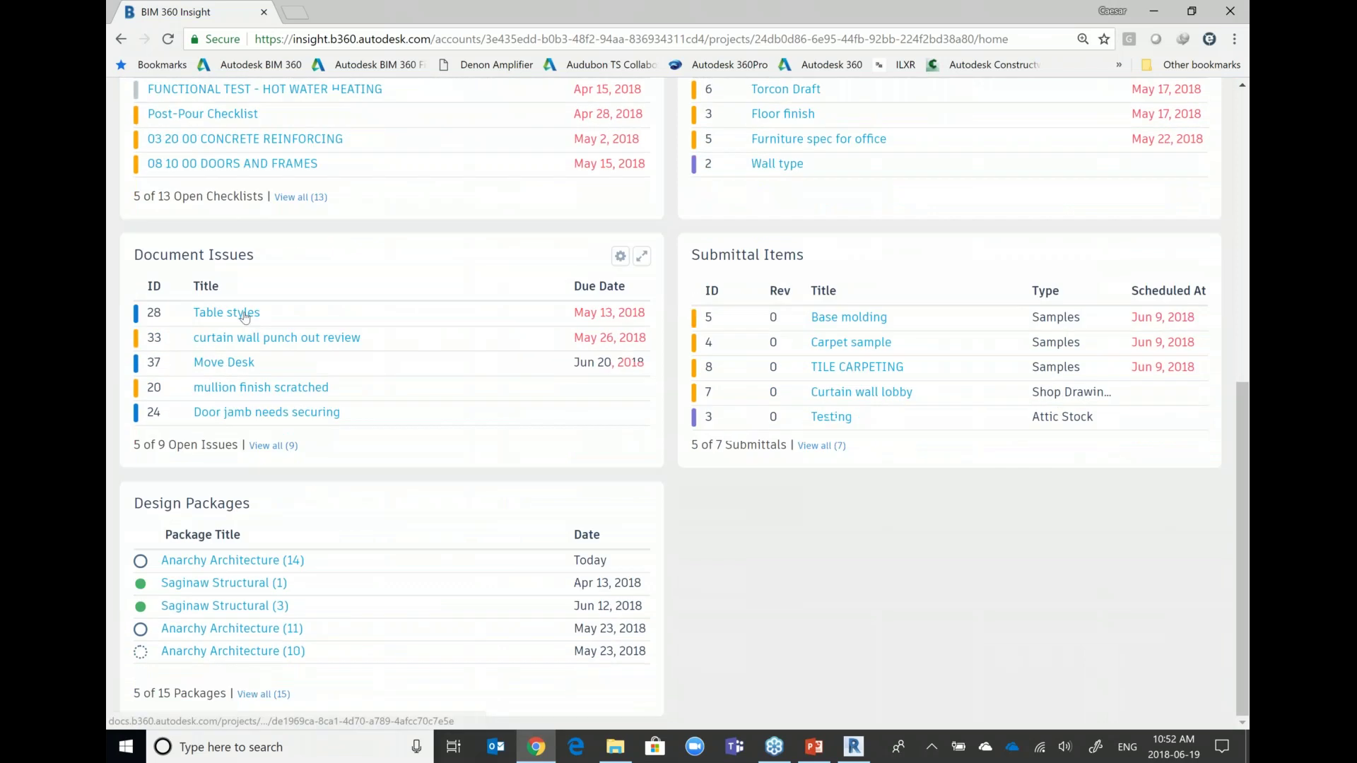
left_click(243, 338)
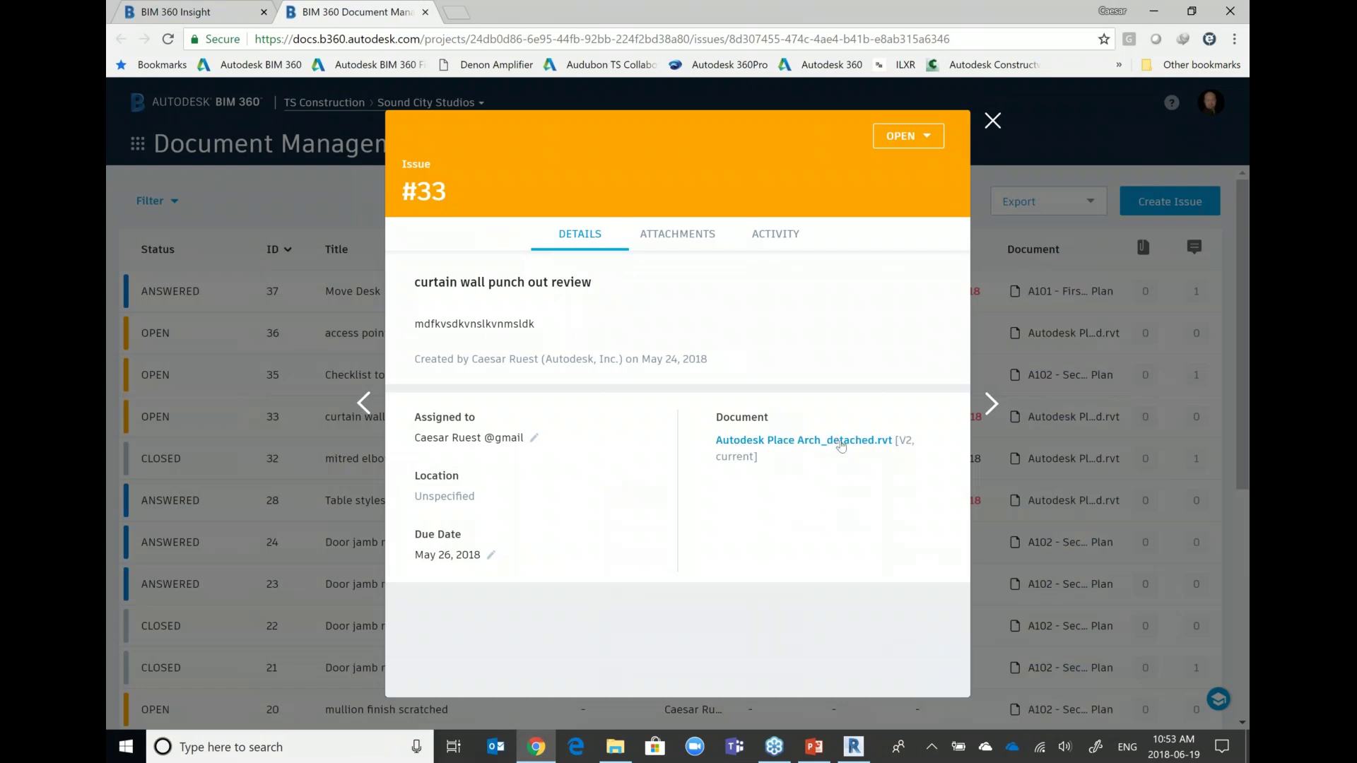
left_click(841, 441)
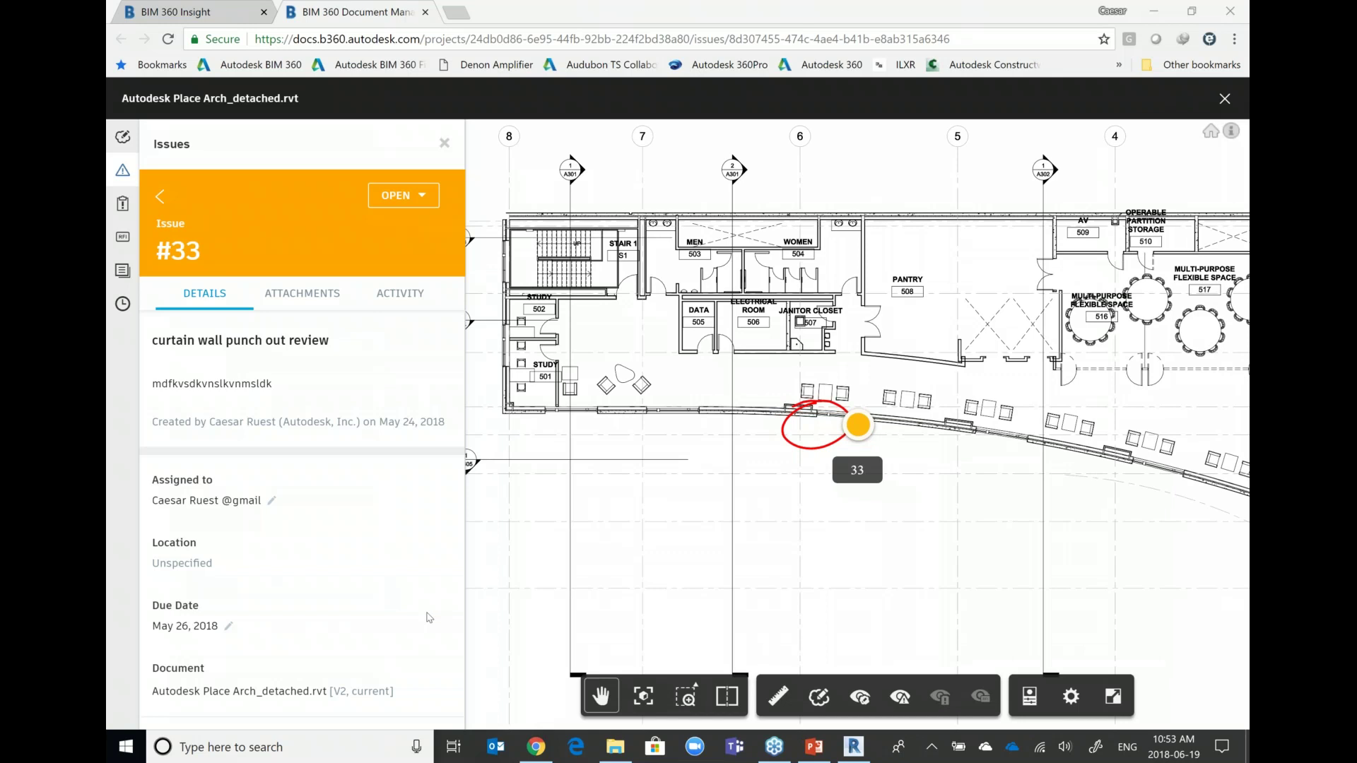
Close the linked document and issue #33, and switch from Document Management to Insight.
left_click(1220, 100)
left_click(993, 121)
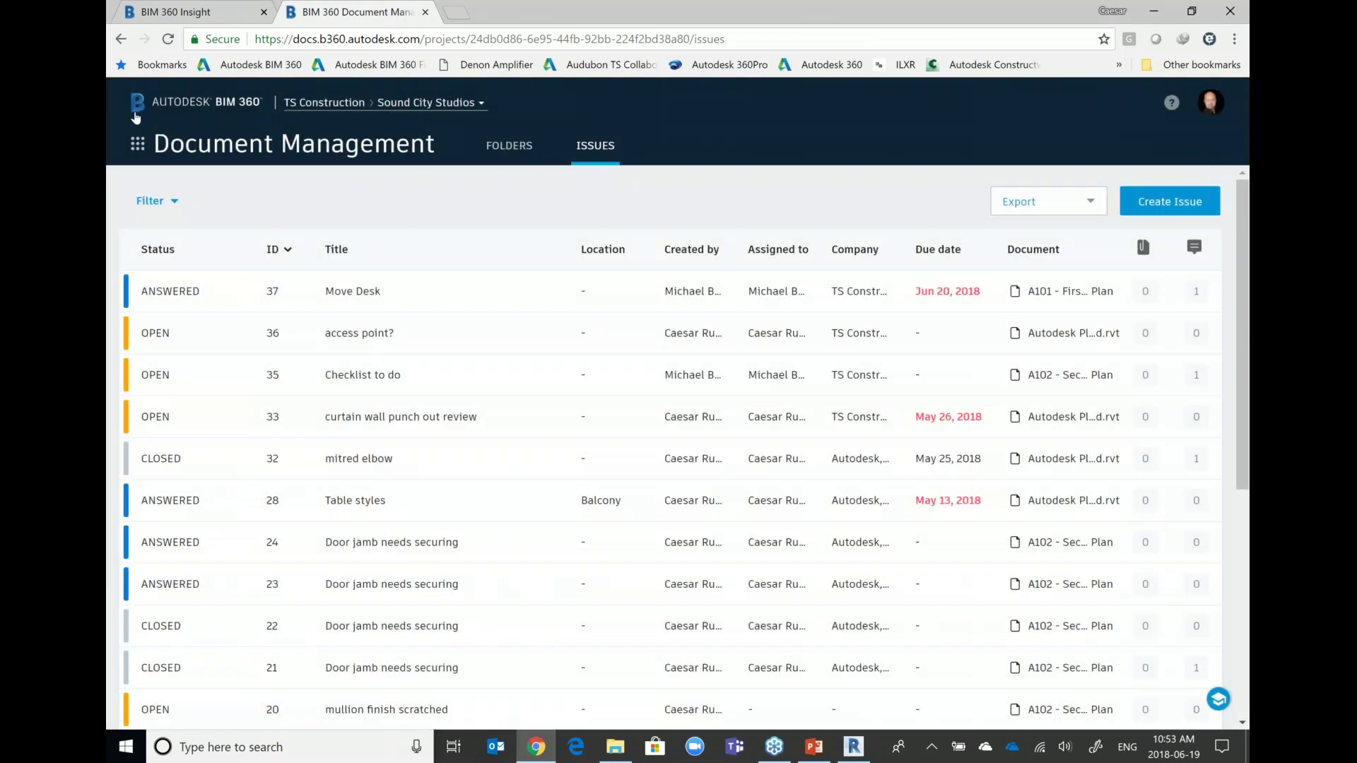
left_click(137, 143)
left_click(282, 212)
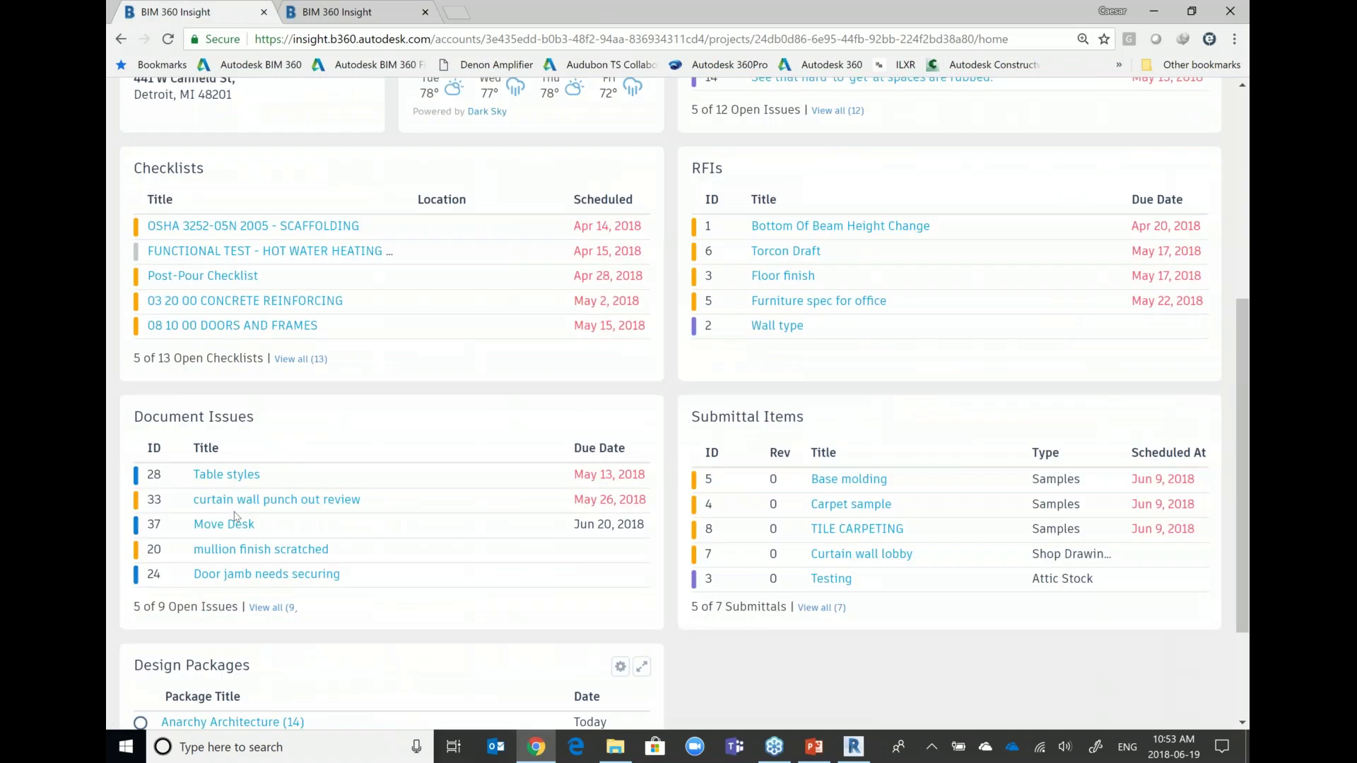
Open Insight from the original Project Home page and examine the Quality charts for issue activity, root causes and checklist conformance.
scroll(345, 515, "up", 5)
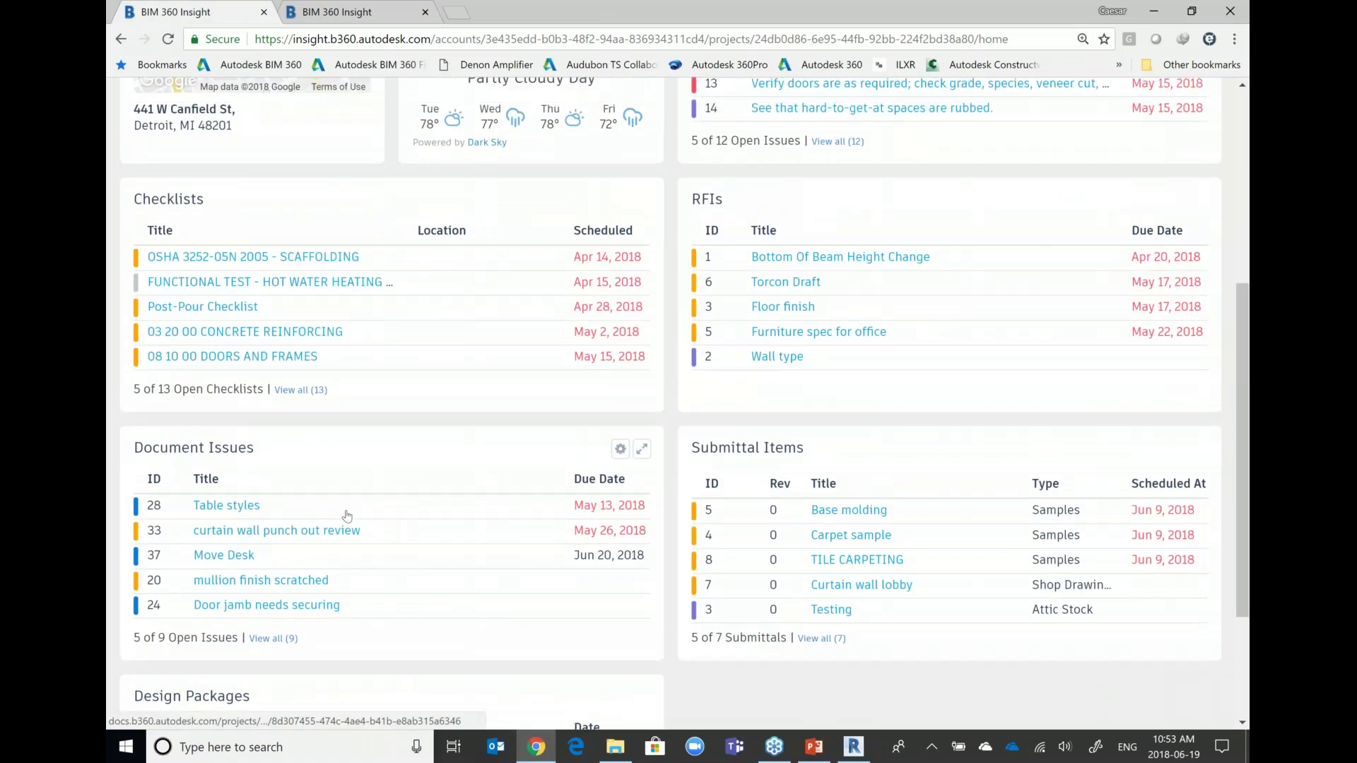
left_click(141, 85)
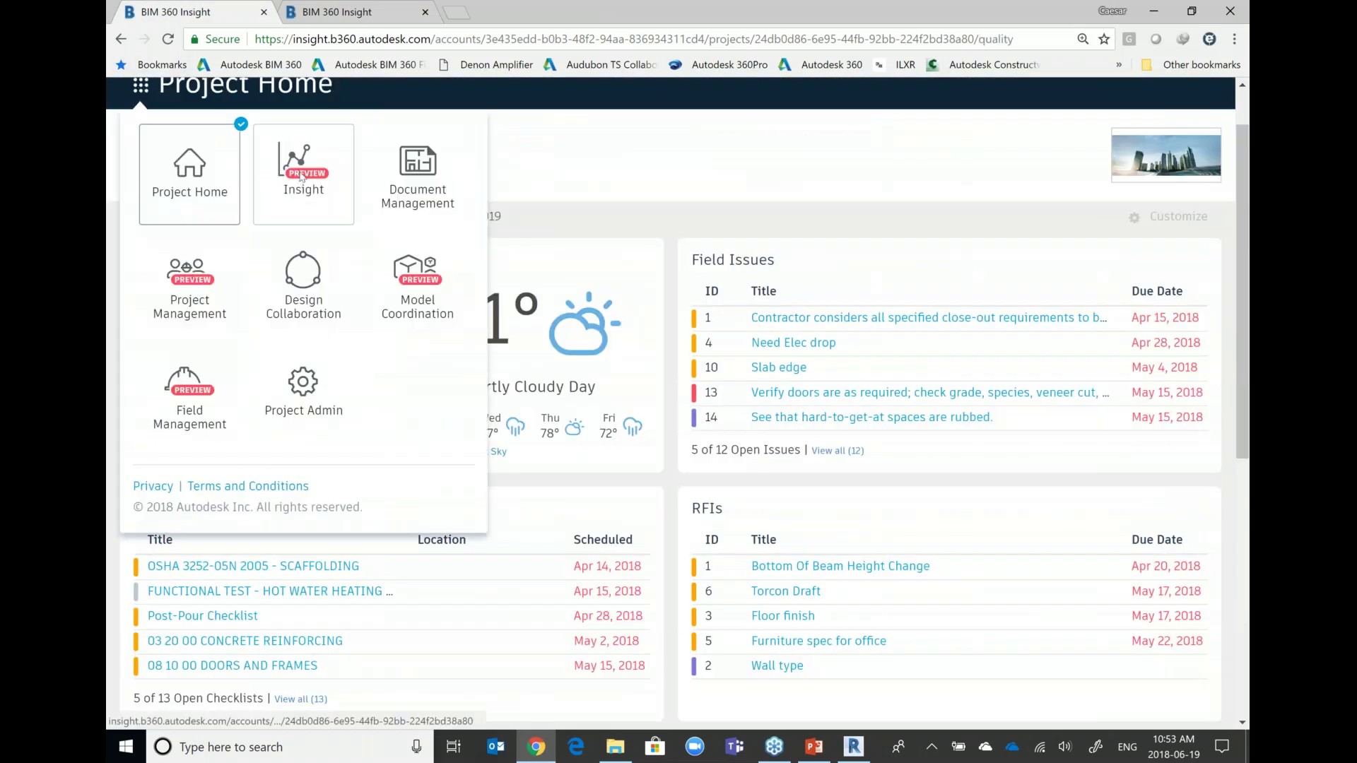
left_click(301, 180)
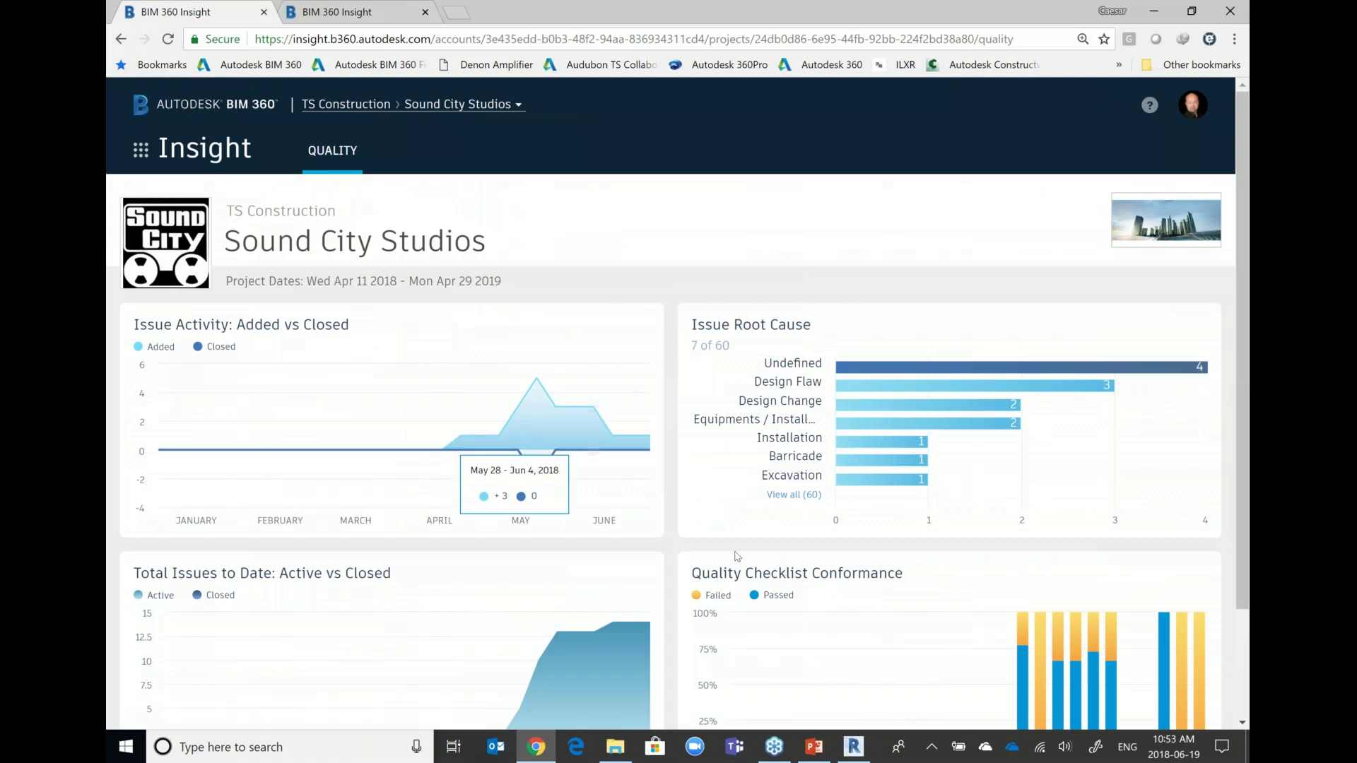
scroll(739, 567, "down", 1)
scroll(739, 566, "down", 3)
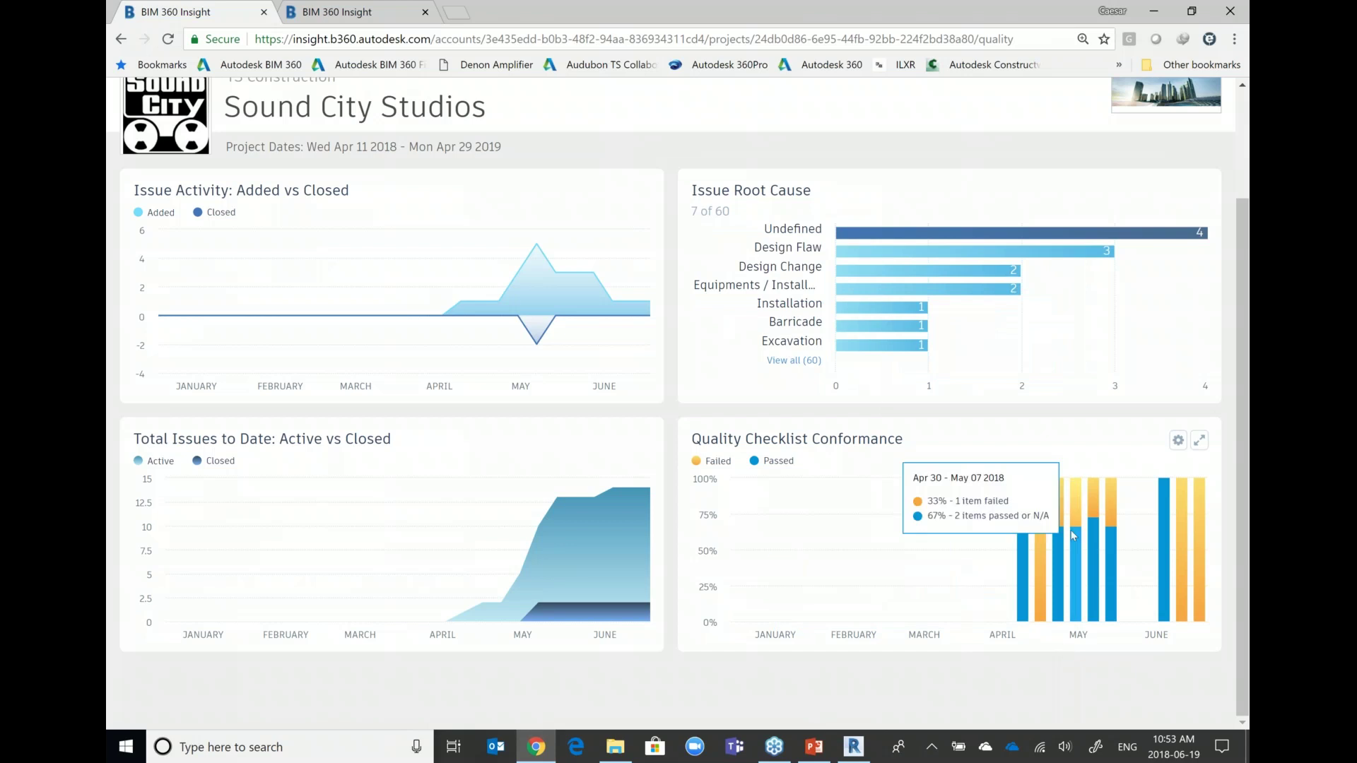
Examine the Quality Checklist Conformance and Total Issues to Date charts in Insight.
mouse_move(1077, 520)
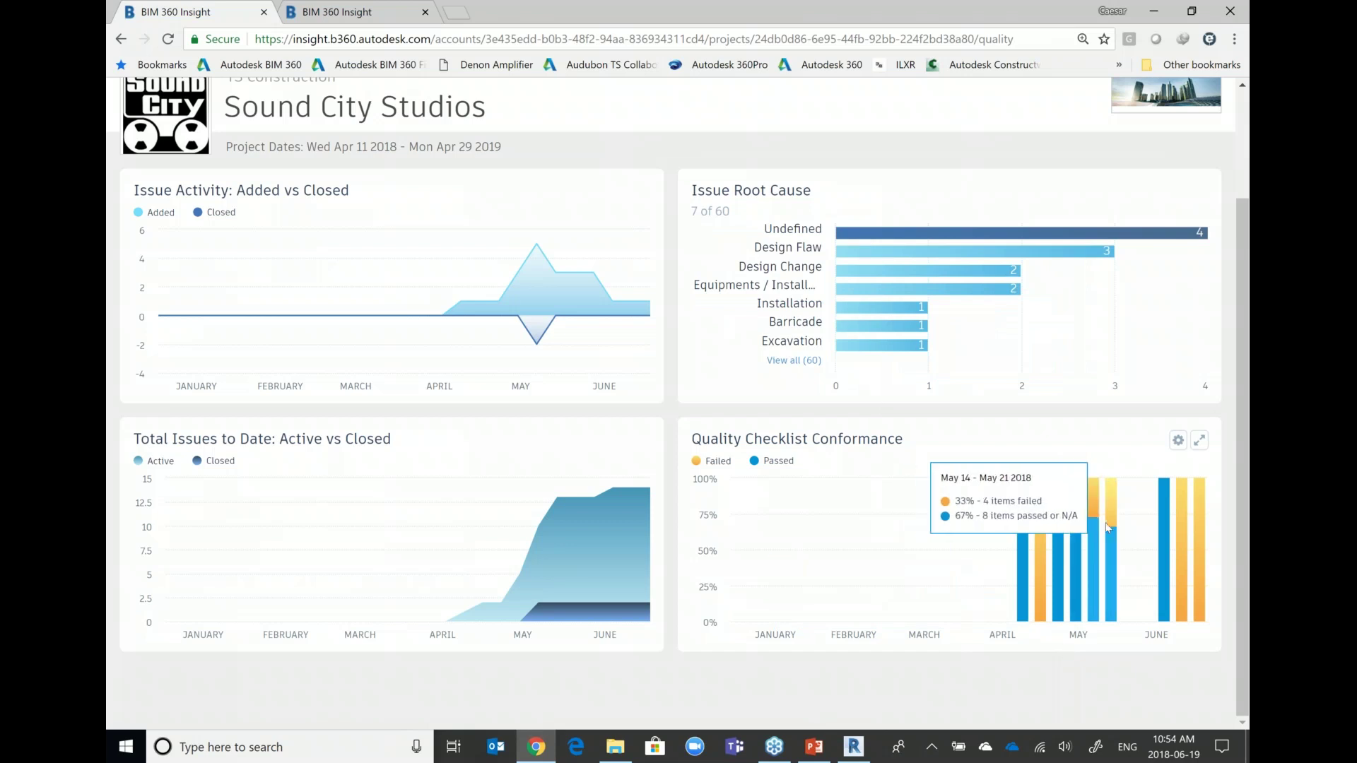
mouse_move(592, 514)
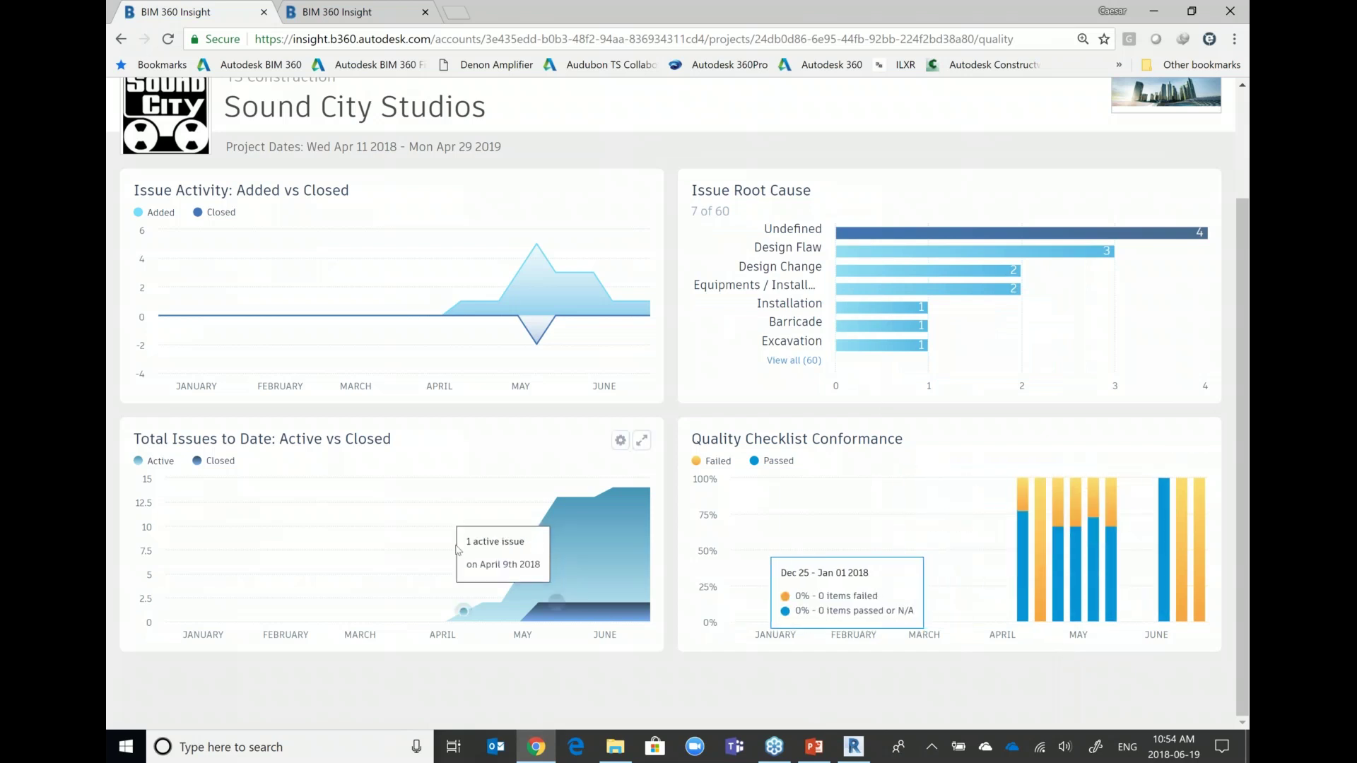
mouse_move(469, 206)
scroll(185, 185, "up", 2)
Go to the Sound City Studios Project Home and review its field issues, checklists and RFIs.
left_click(140, 151)
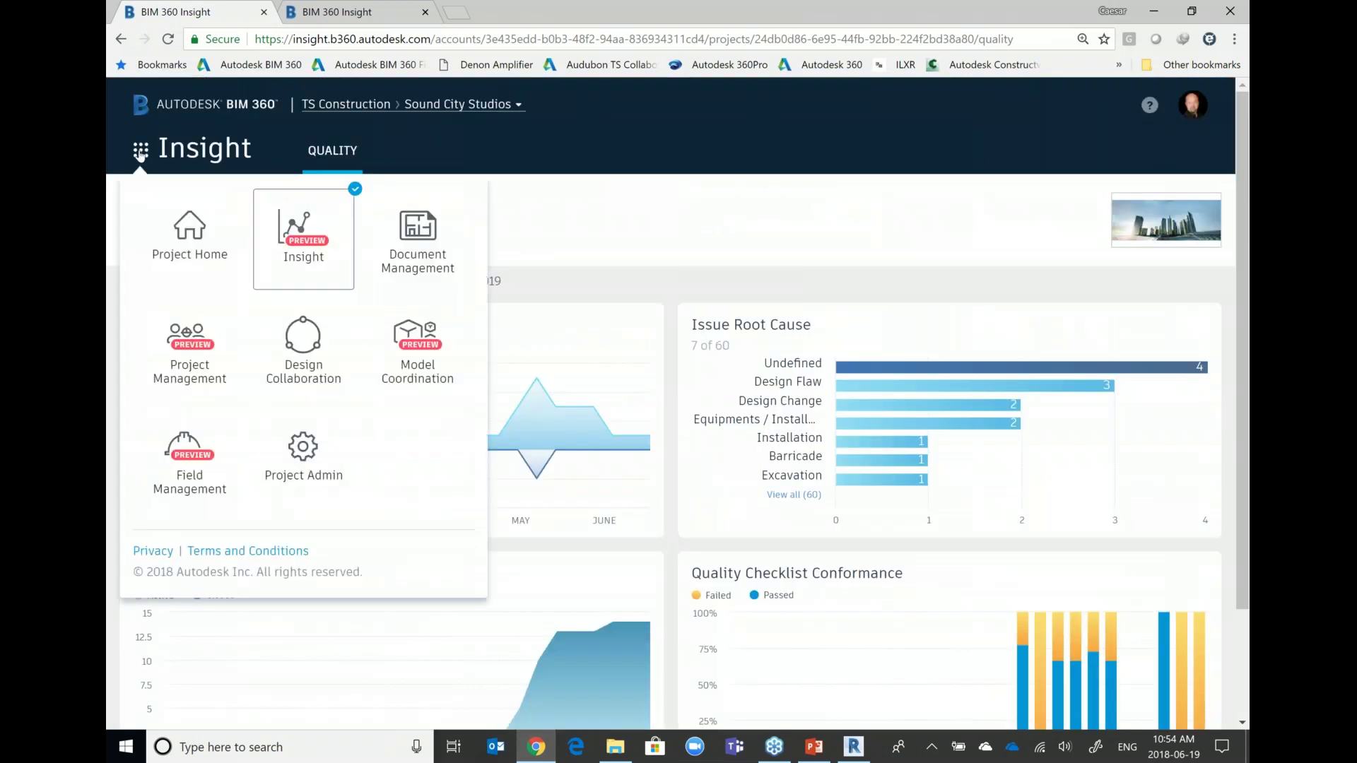
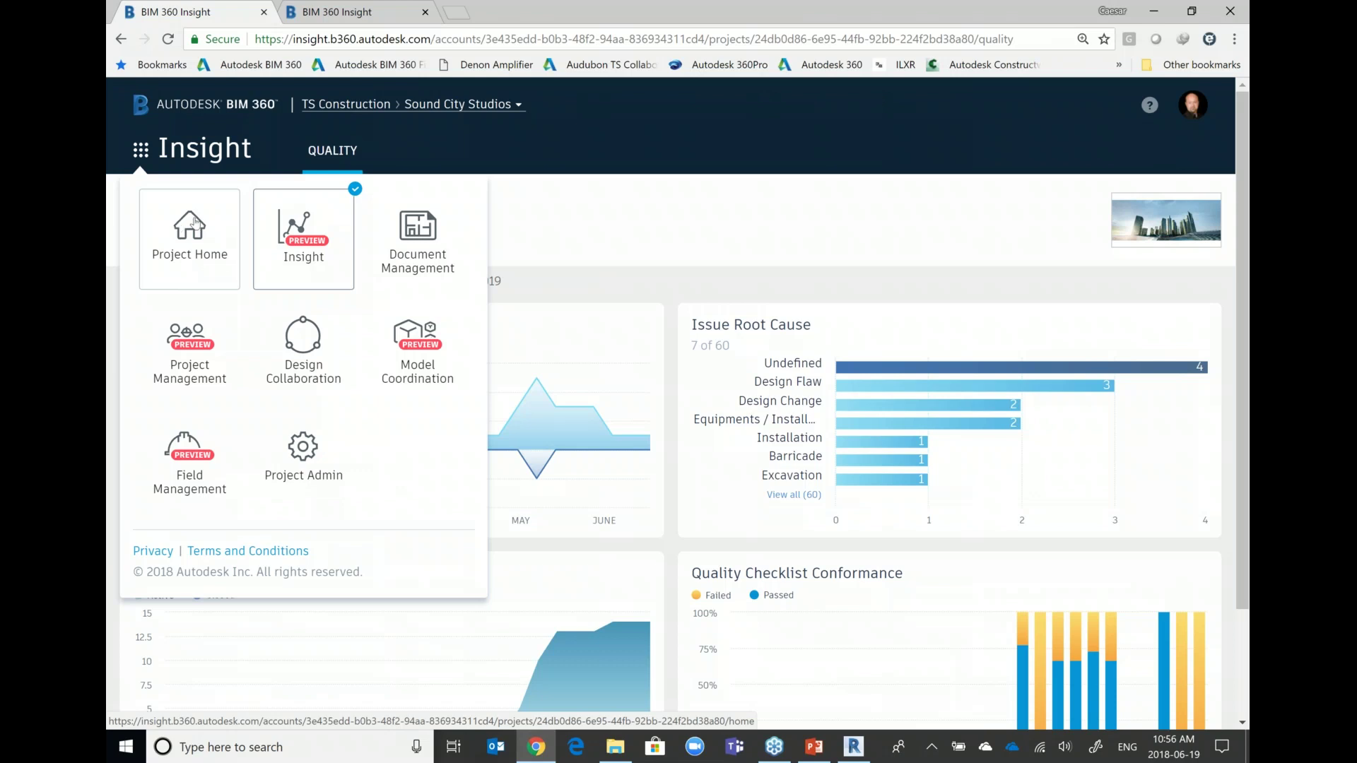
left_click(195, 224)
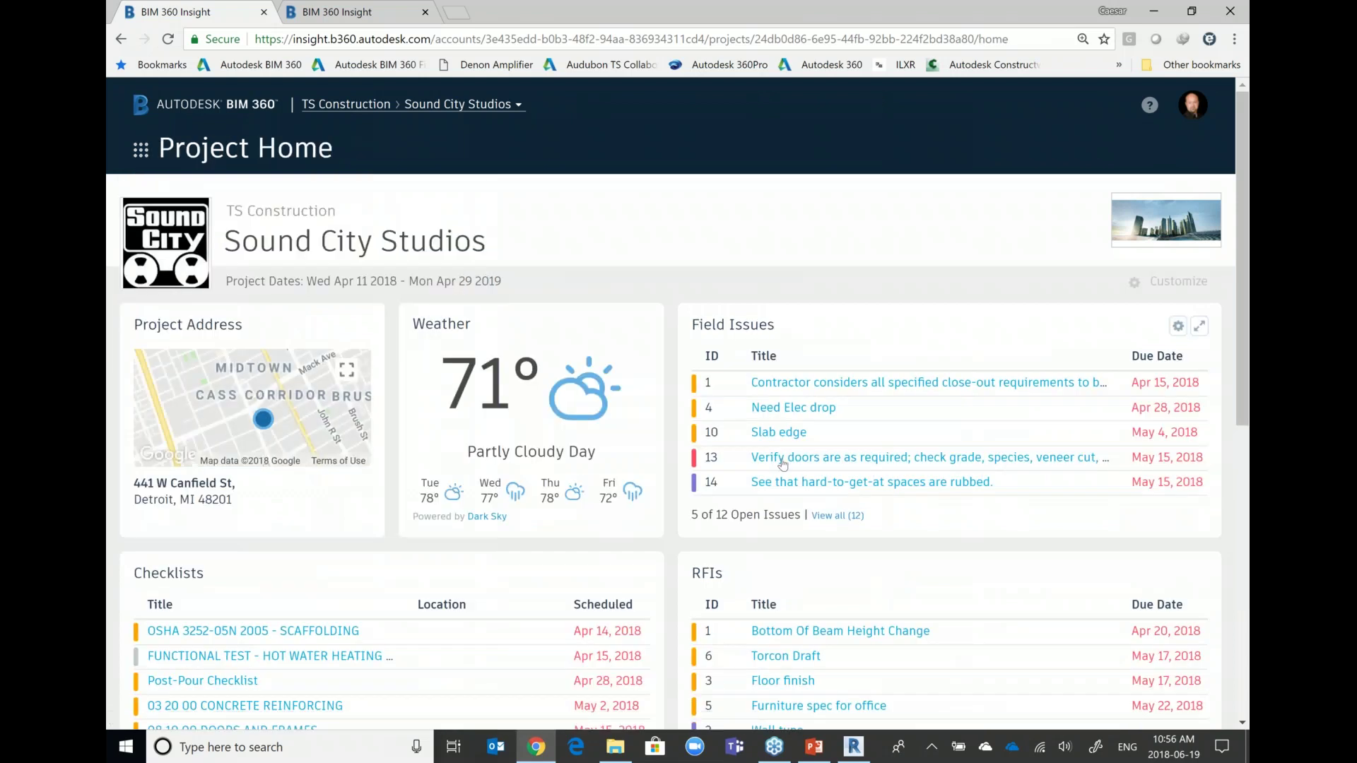
scroll(782, 463, "down", 1)
scroll(792, 470, "down", 2)
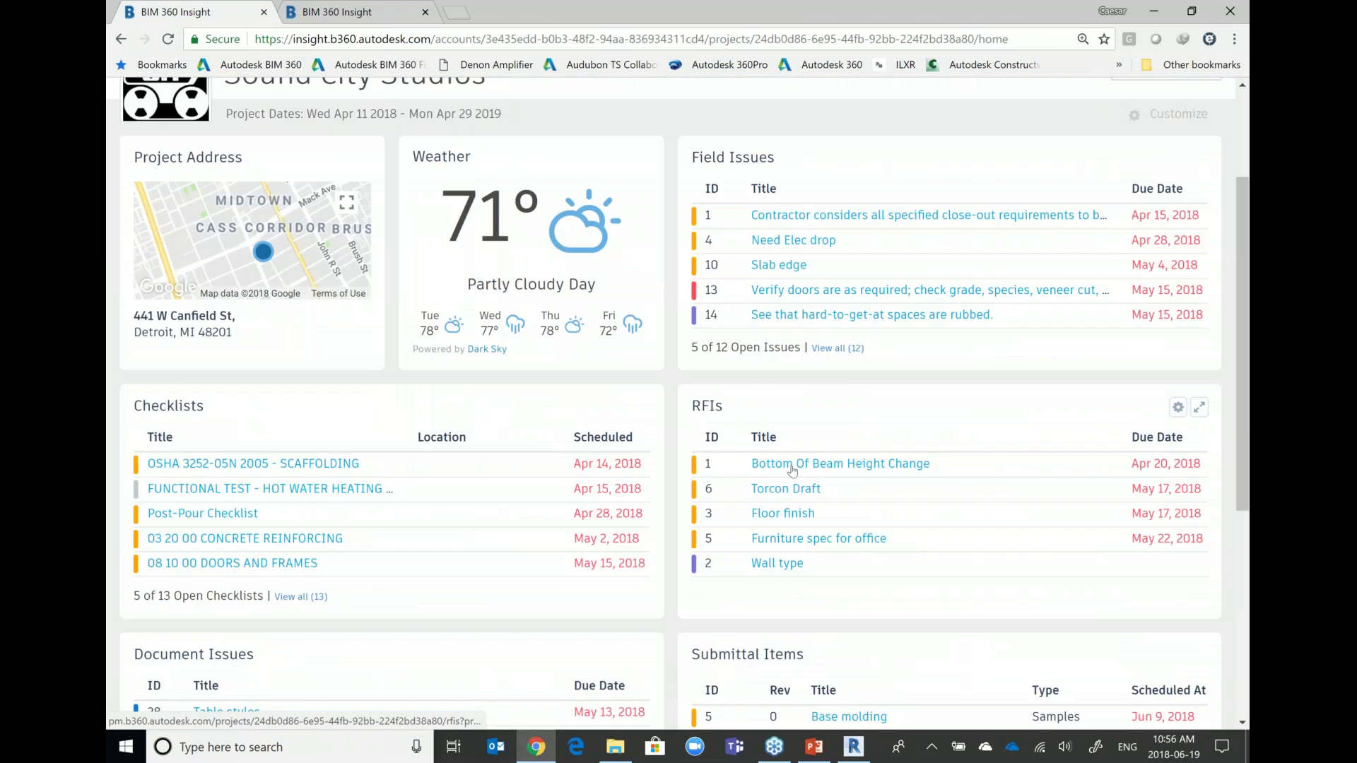
Show the desktop and restart Reflector 2 to mirror the iPhone's BIM 360 model view.
mouse_move(853, 747)
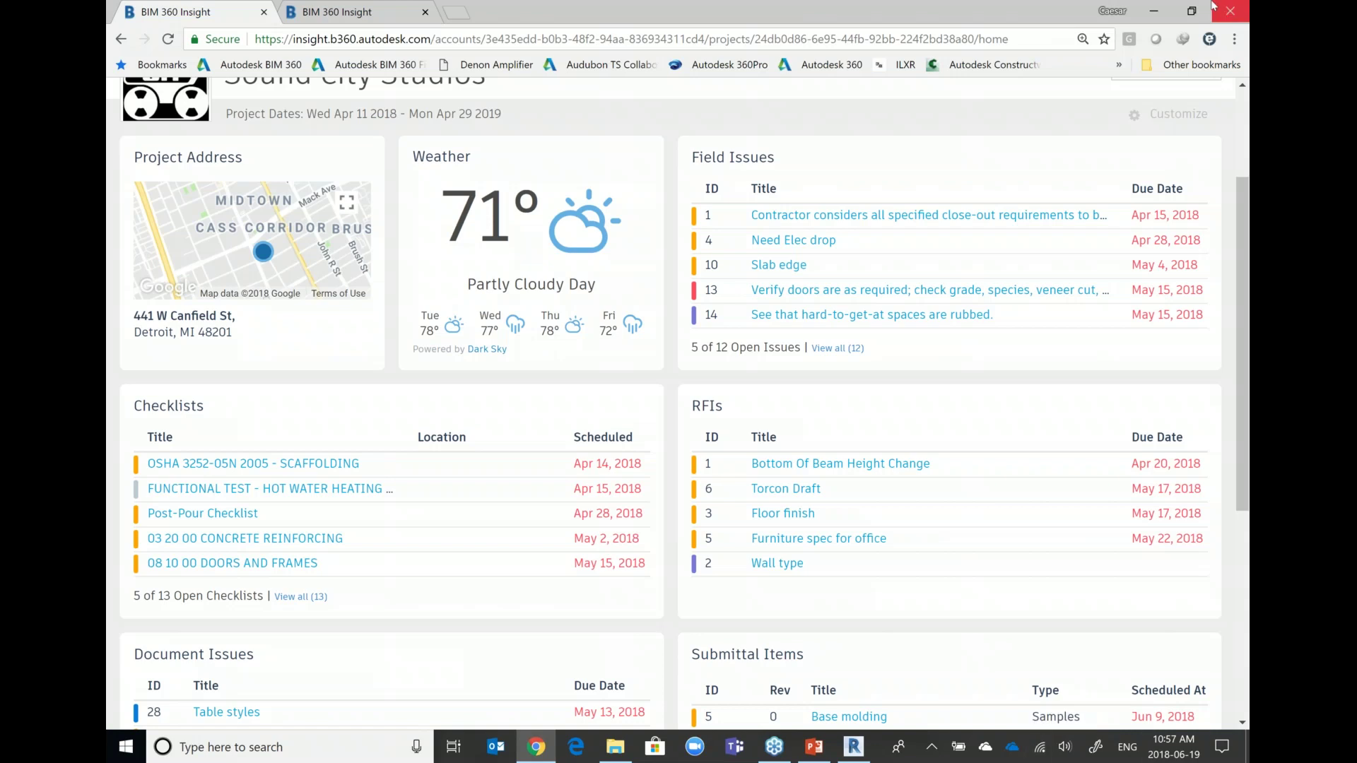
left_click(1154, 11)
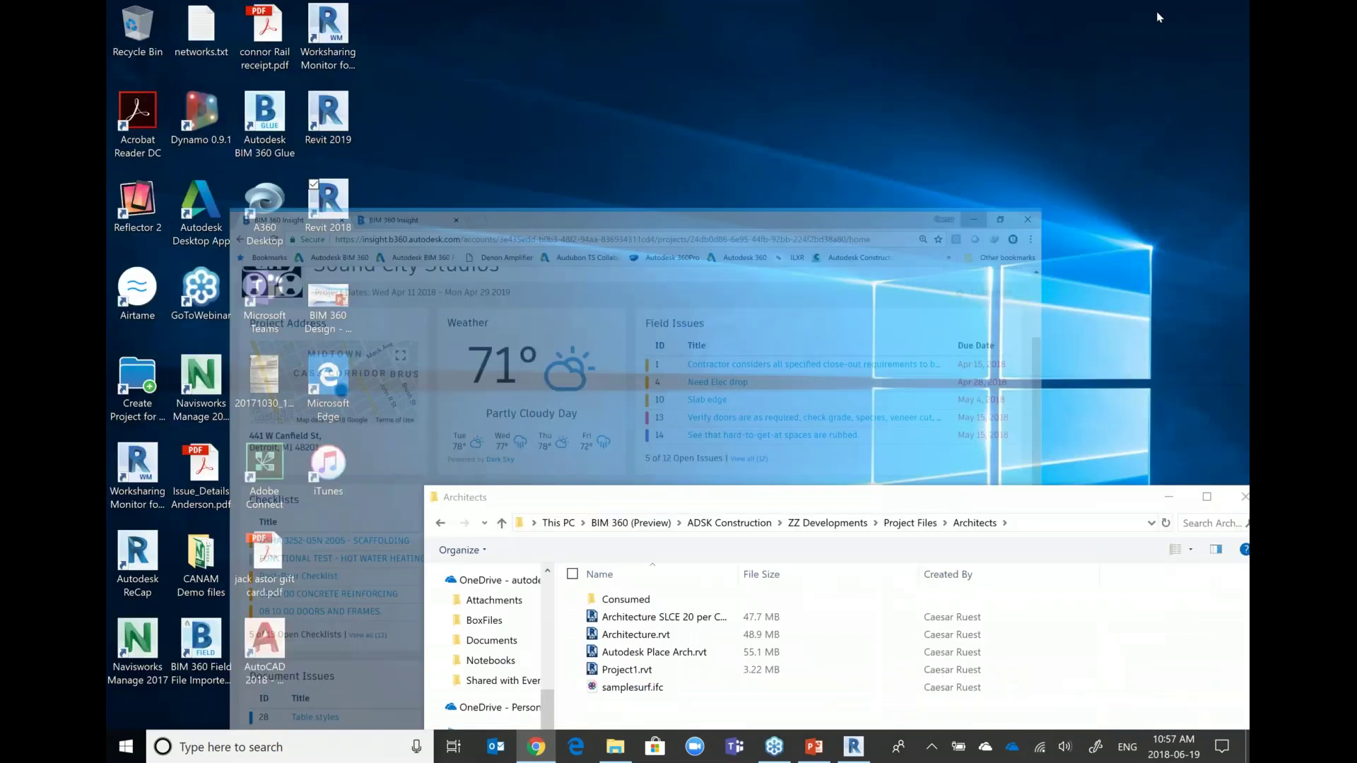
left_click(1246, 752)
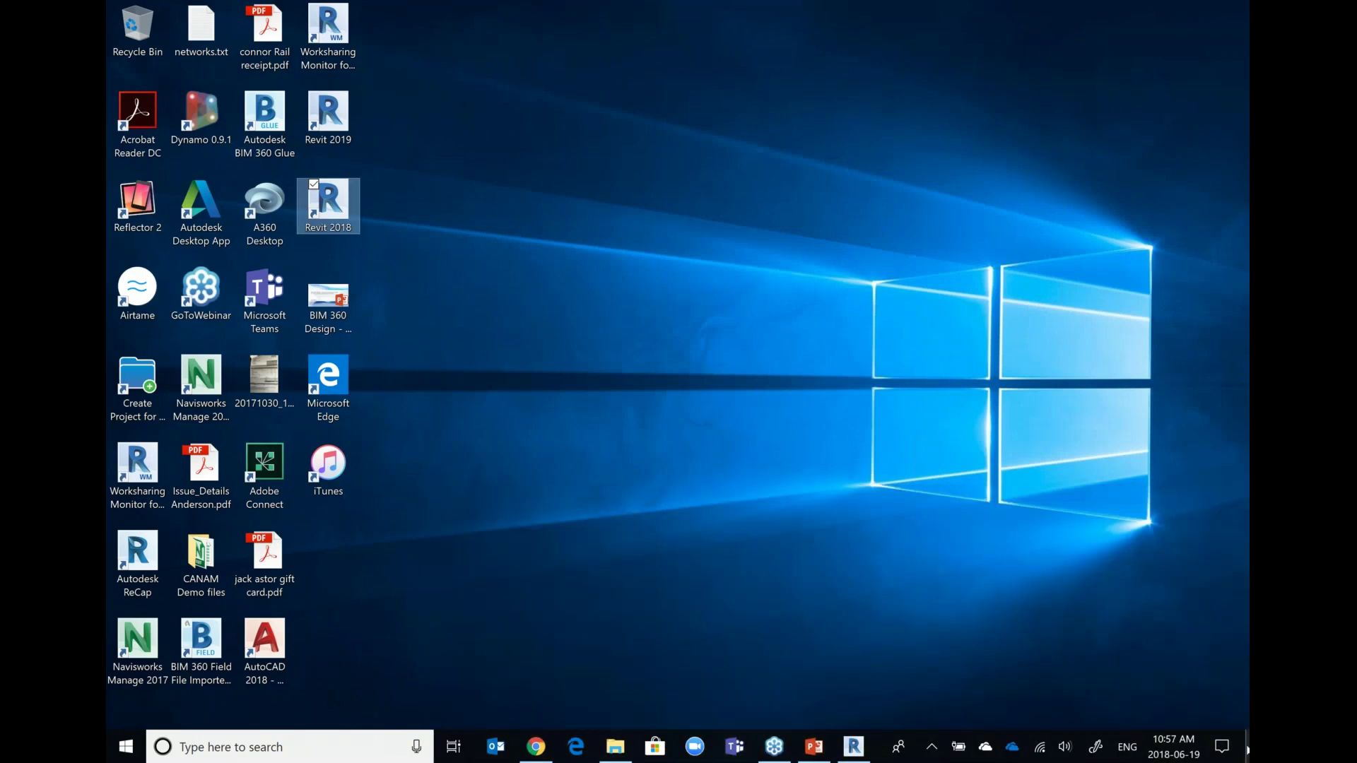
left_click(149, 201)
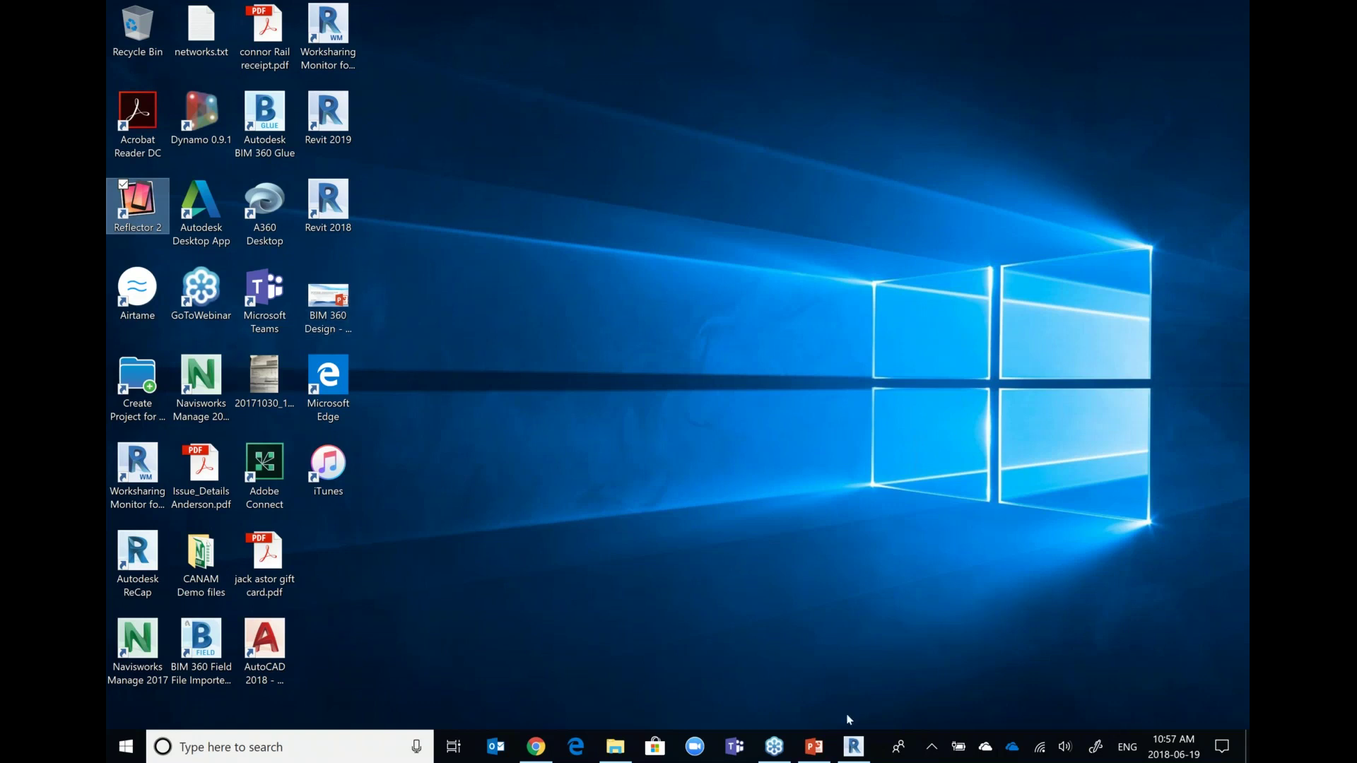
left_click(934, 751)
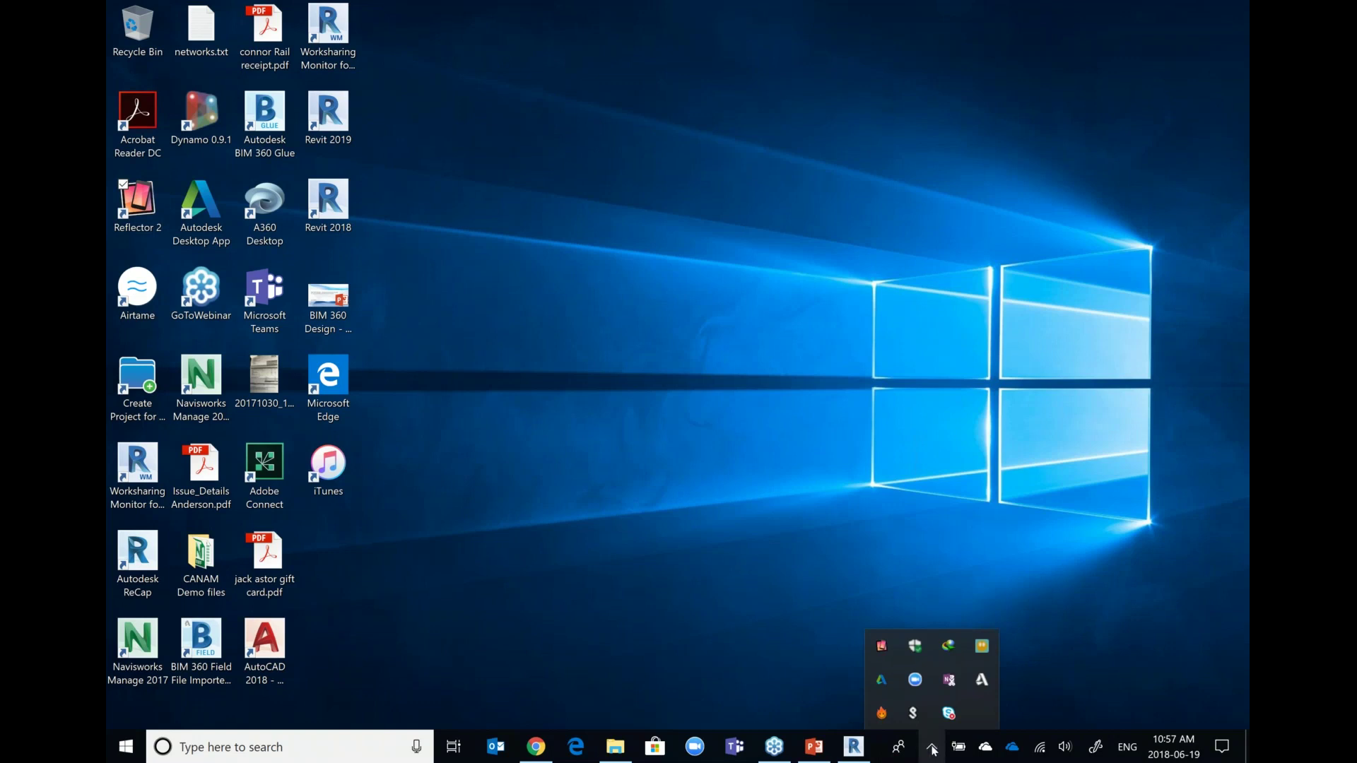
left_click(934, 752)
left_click(935, 751)
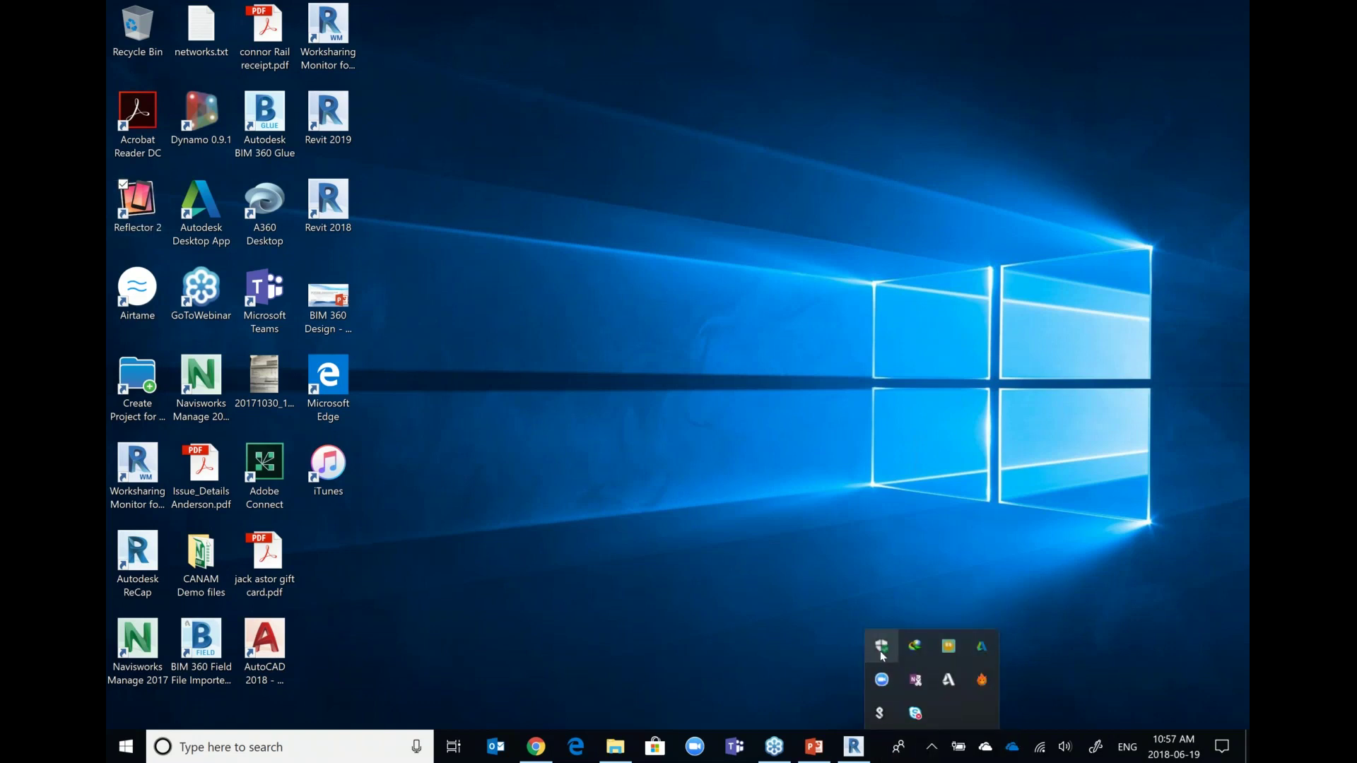
left_click(881, 646)
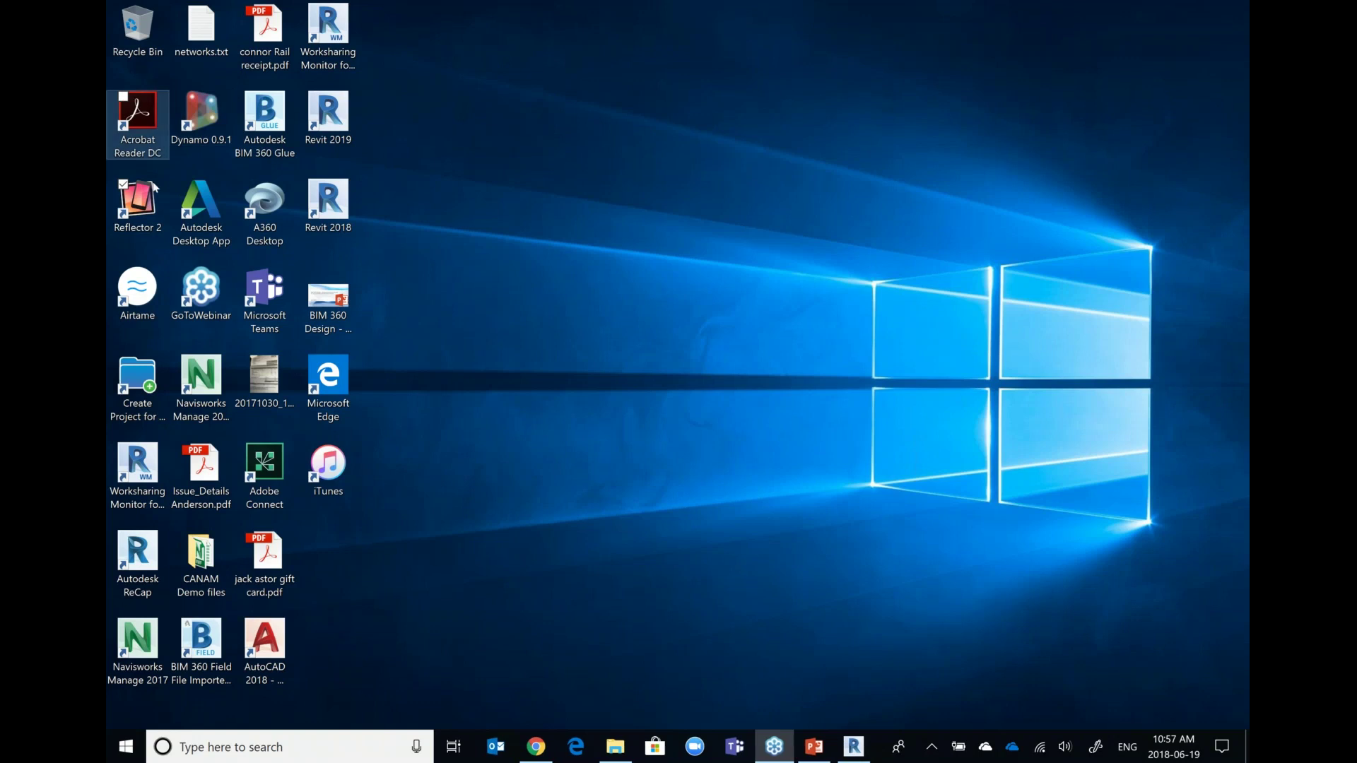
left_click(137, 205)
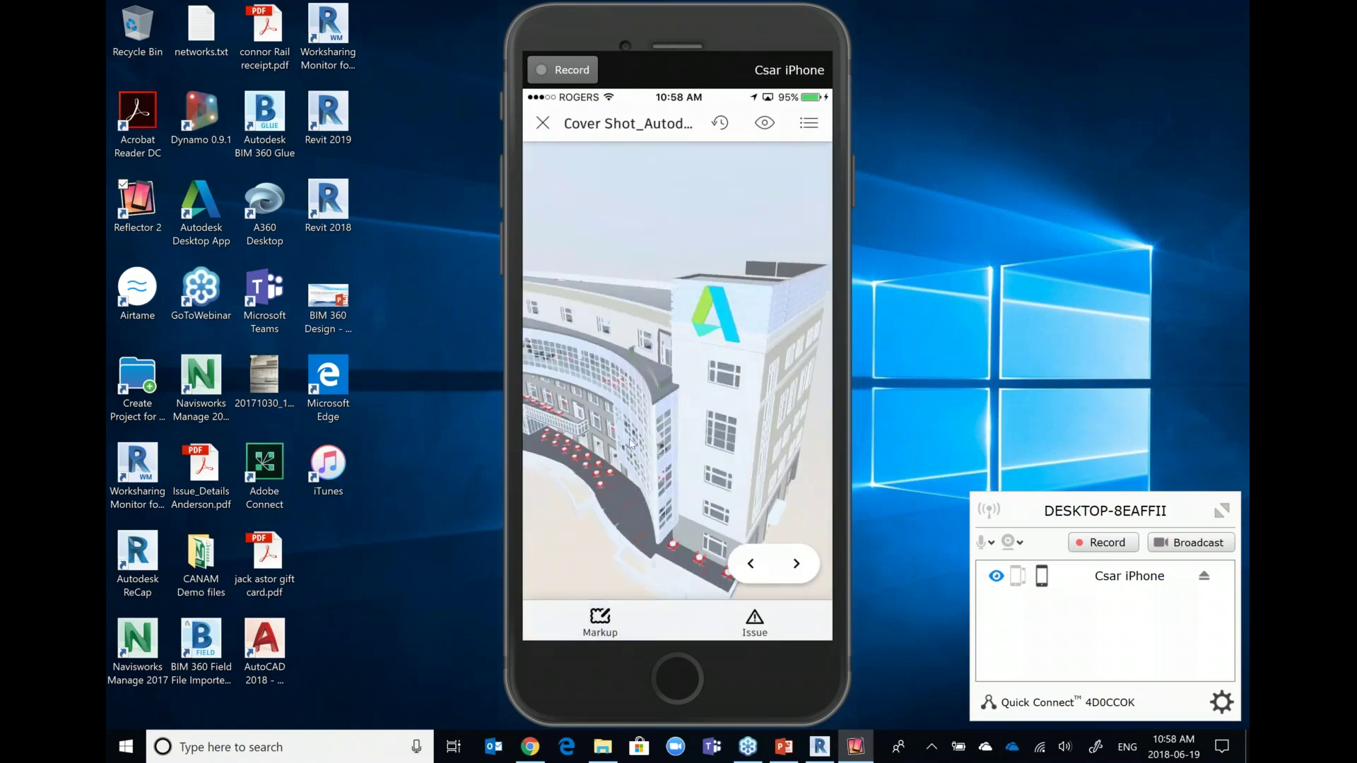
Bring the Chrome window with Project Home back and arrange it side by side with the mirrored iPhone.
left_click(531, 755)
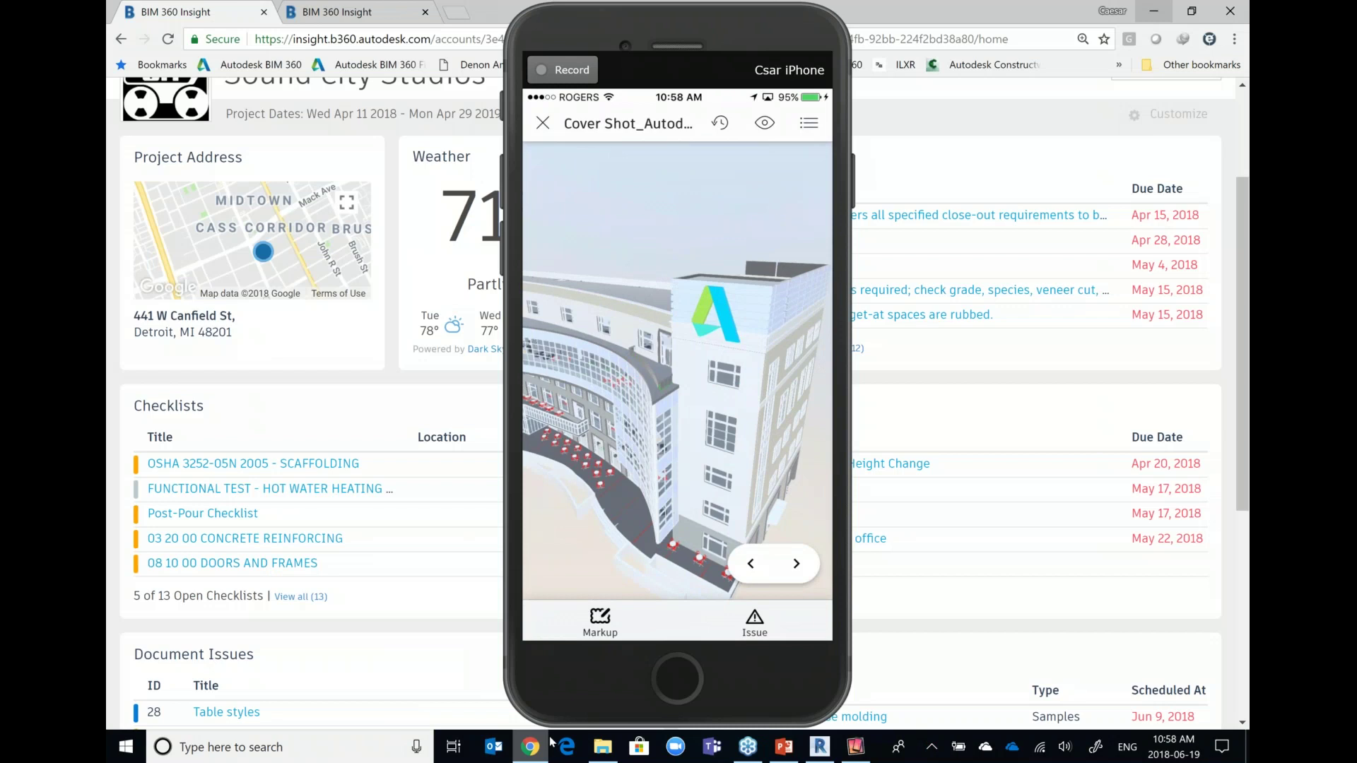
left_click_drag(922, 12, 1122, 11)
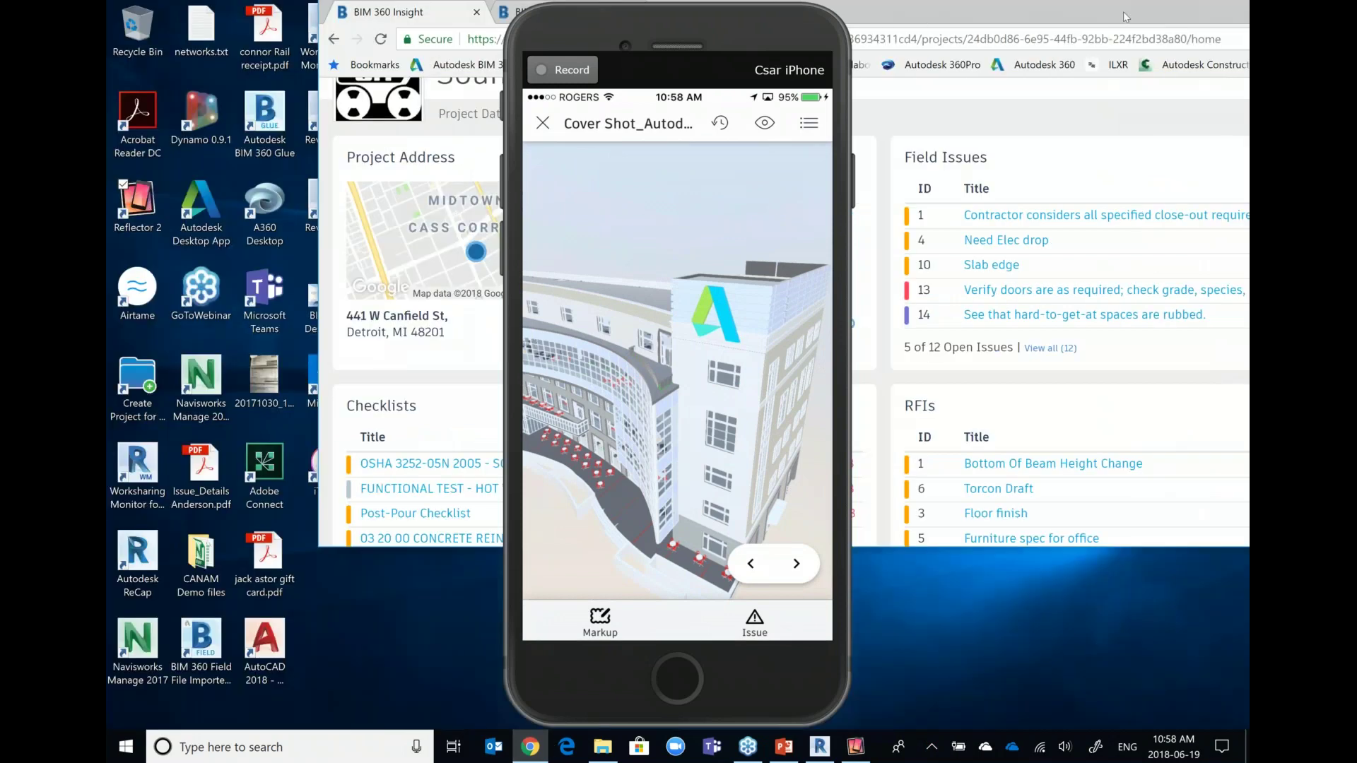
left_click_drag(681, 29, 351, 32)
left_click_drag(735, 17, 1043, 32)
Switch Sound City Studios to Document Management and place the browser window close beside the mirrored phone.
scroll(922, 48, "up", 3)
left_click(652, 183)
left_click(933, 274)
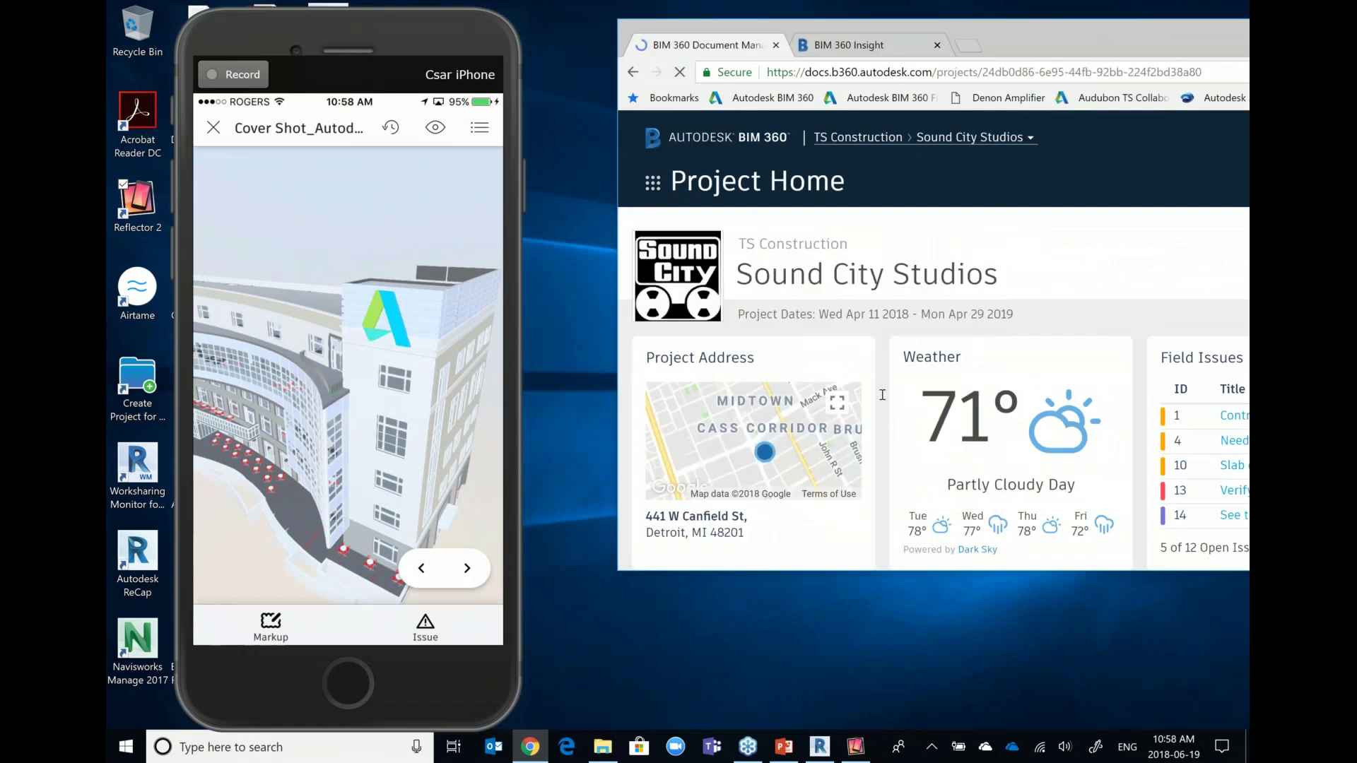
left_click_drag(1115, 35, 1003, 40)
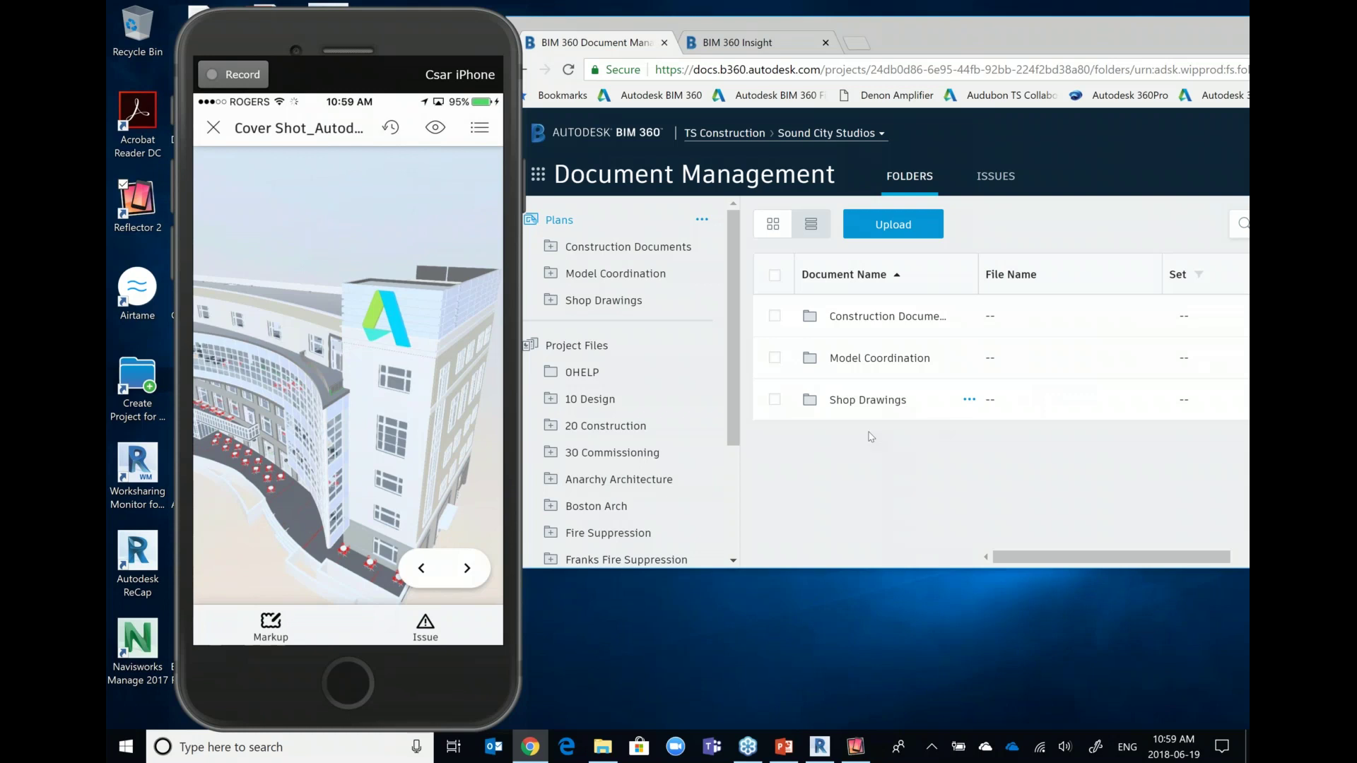
View the RFIs page in Project Management and the checklists in Field Management.
left_click(538, 173)
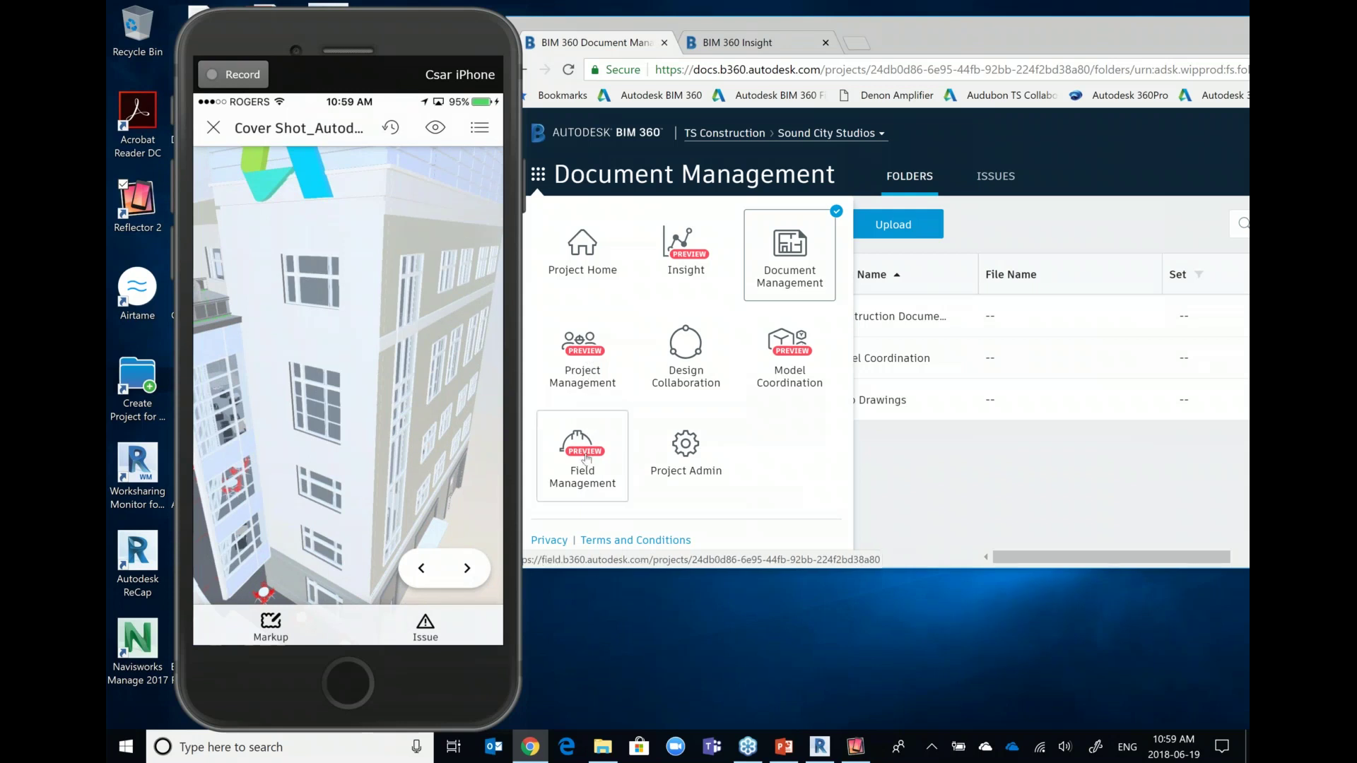
left_click(587, 371)
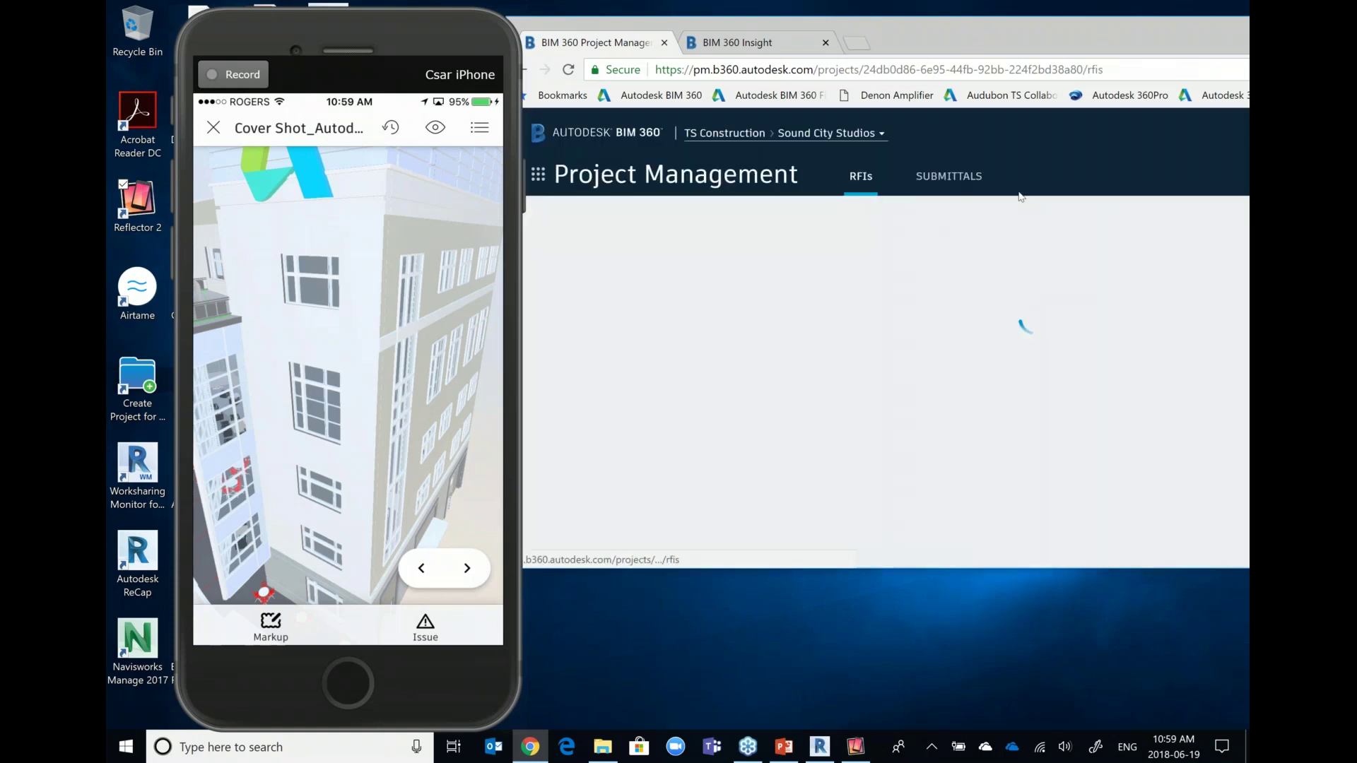
left_click(538, 177)
left_click(590, 460)
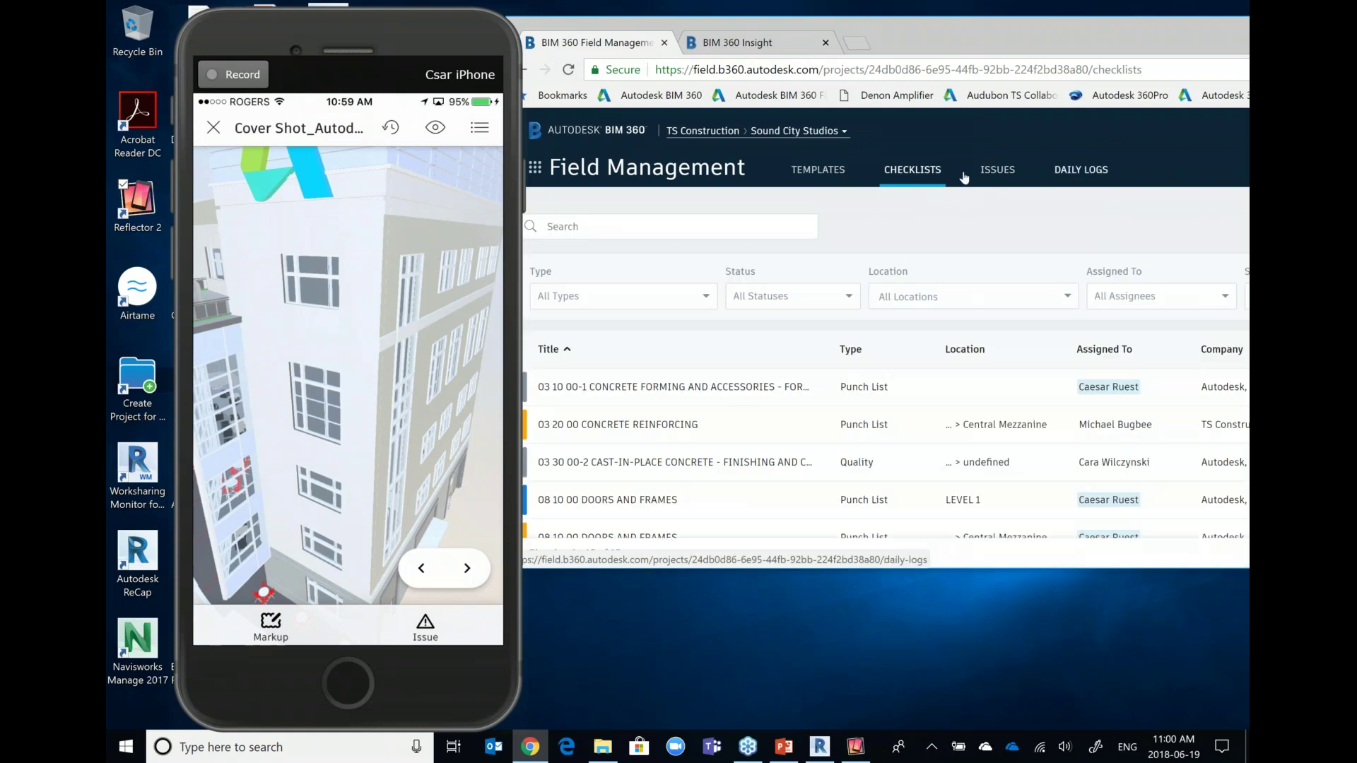
Open Design Collaboration, shift the mirrored phone mostly out of view and maximize the browser window.
left_click(535, 168)
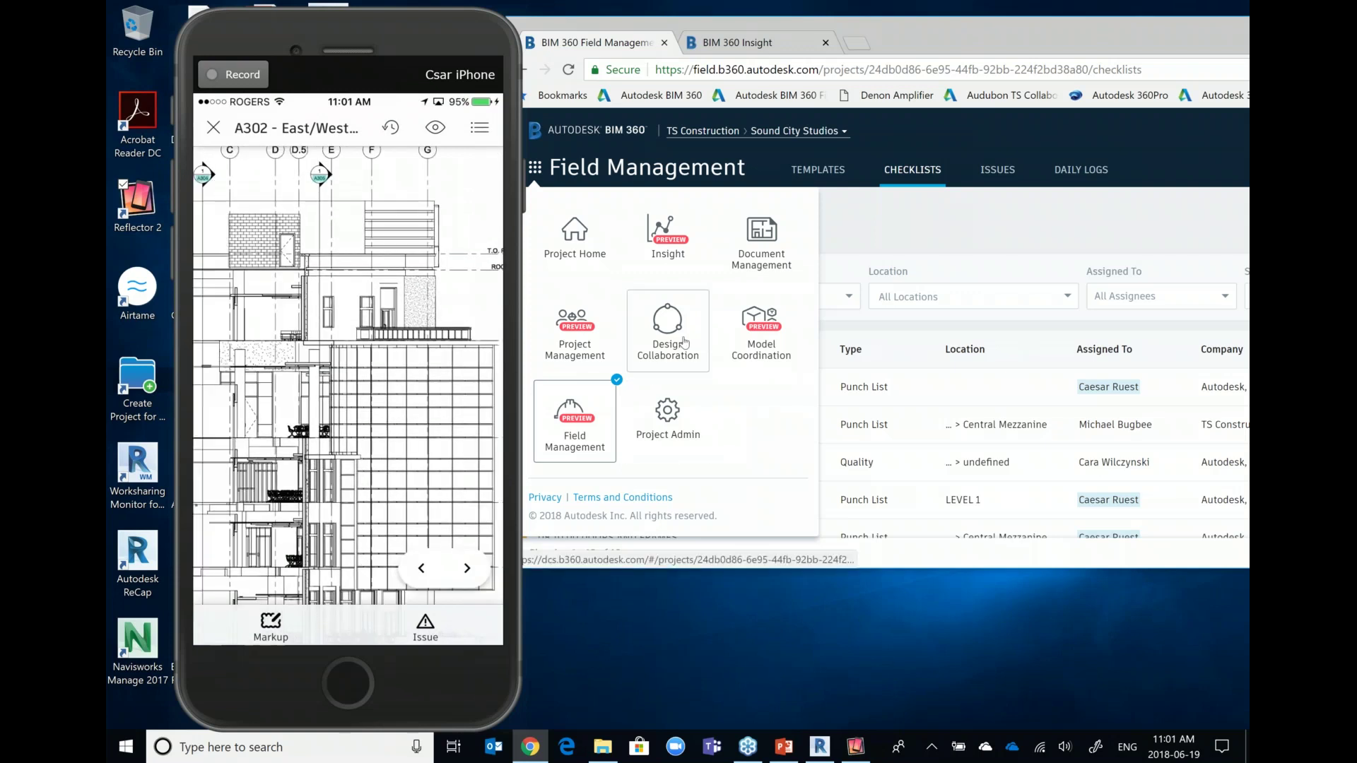
left_click(684, 343)
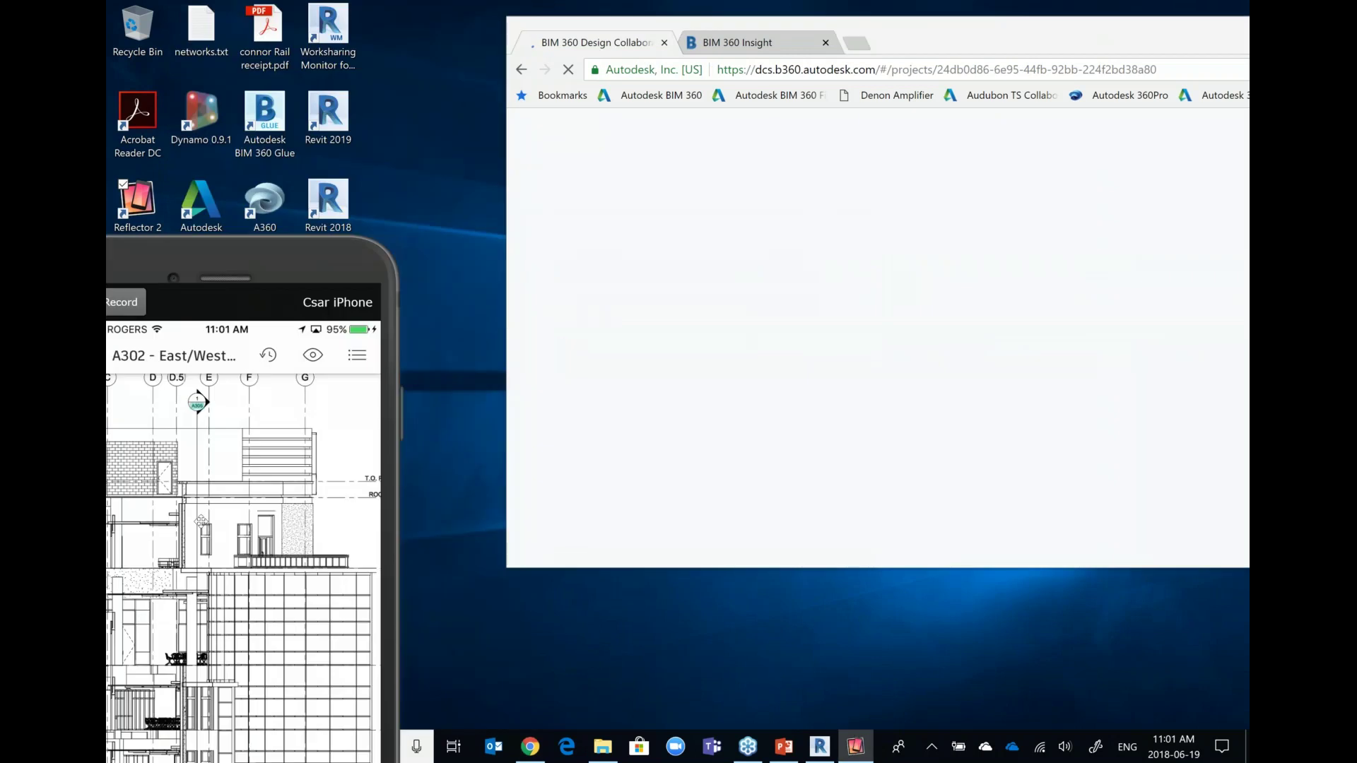
left_click_drag(200, 522, 362, 723)
left_click_drag(1193, 46, 808, 34)
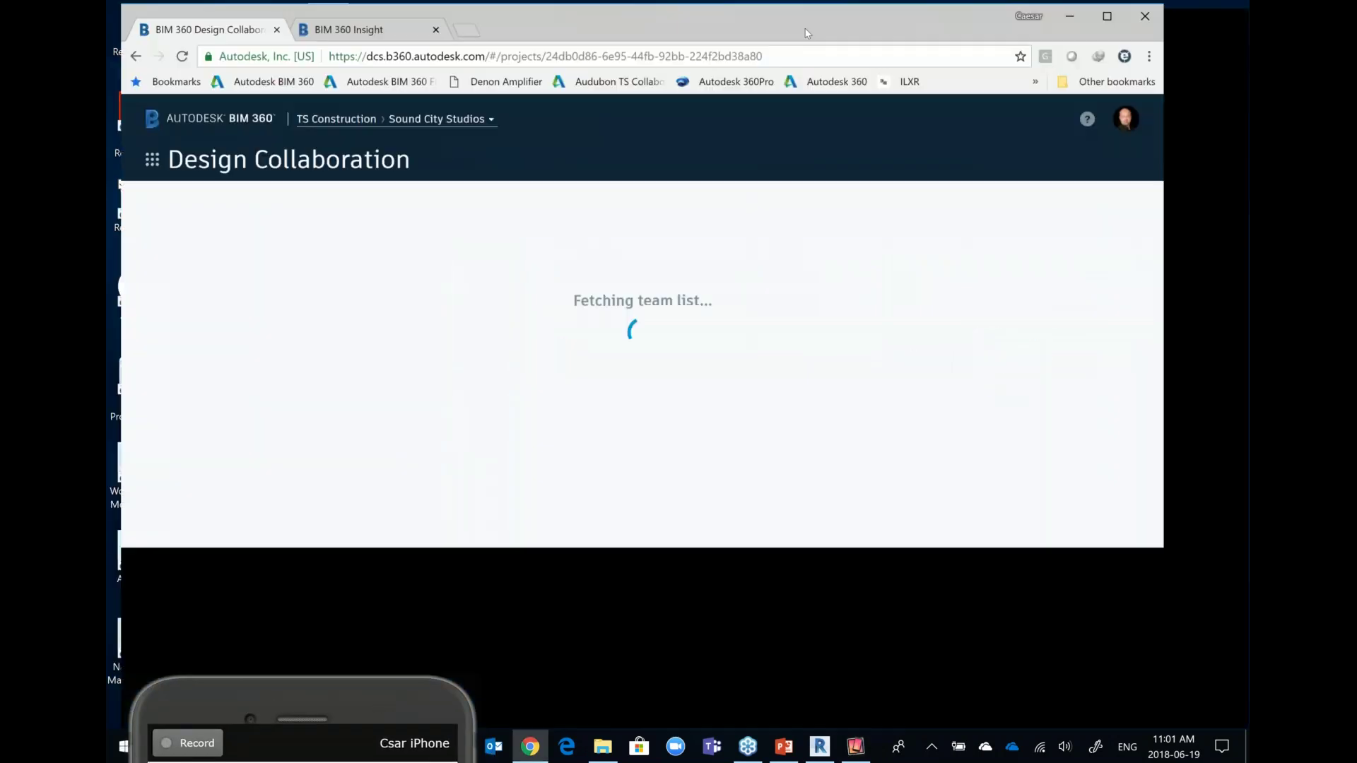
double_click(808, 33)
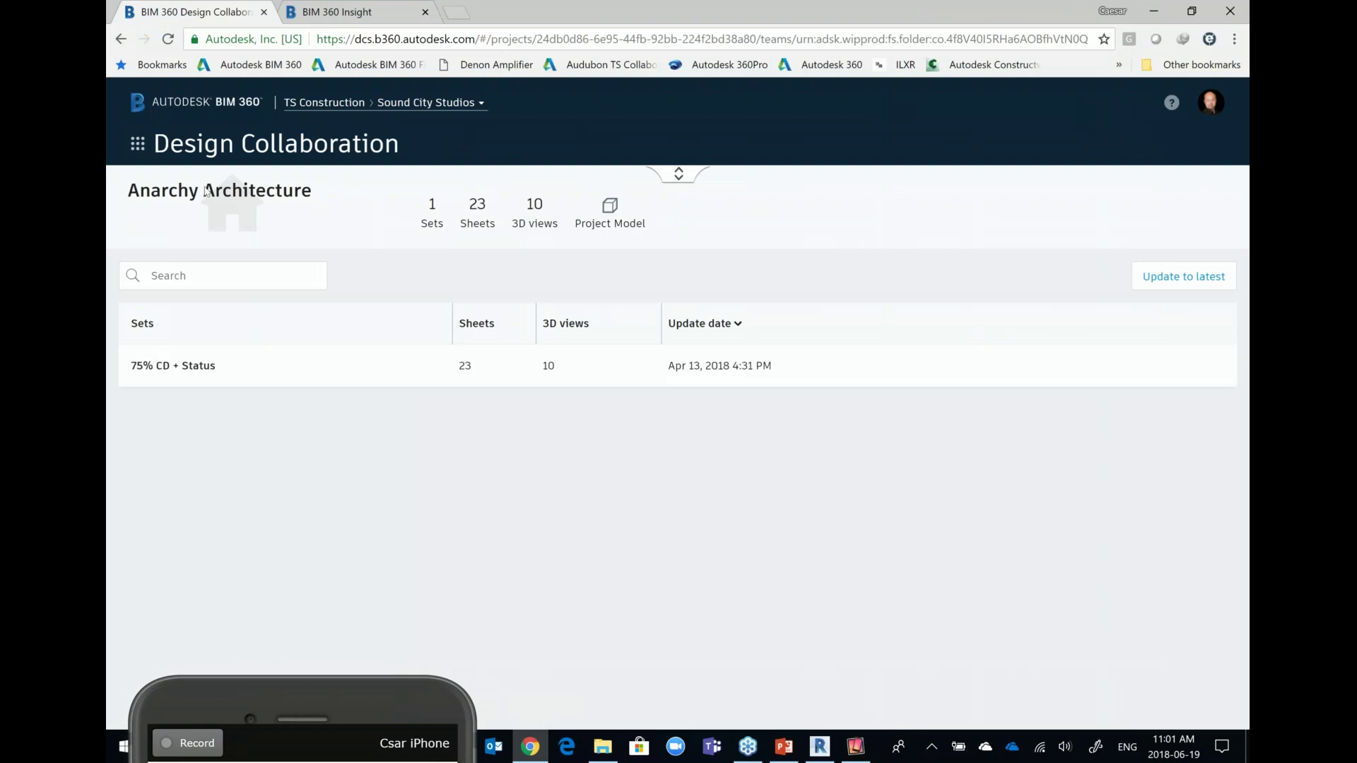
Add a team named Micro to the Design Collaboration teams in Project Admin.
left_click(138, 145)
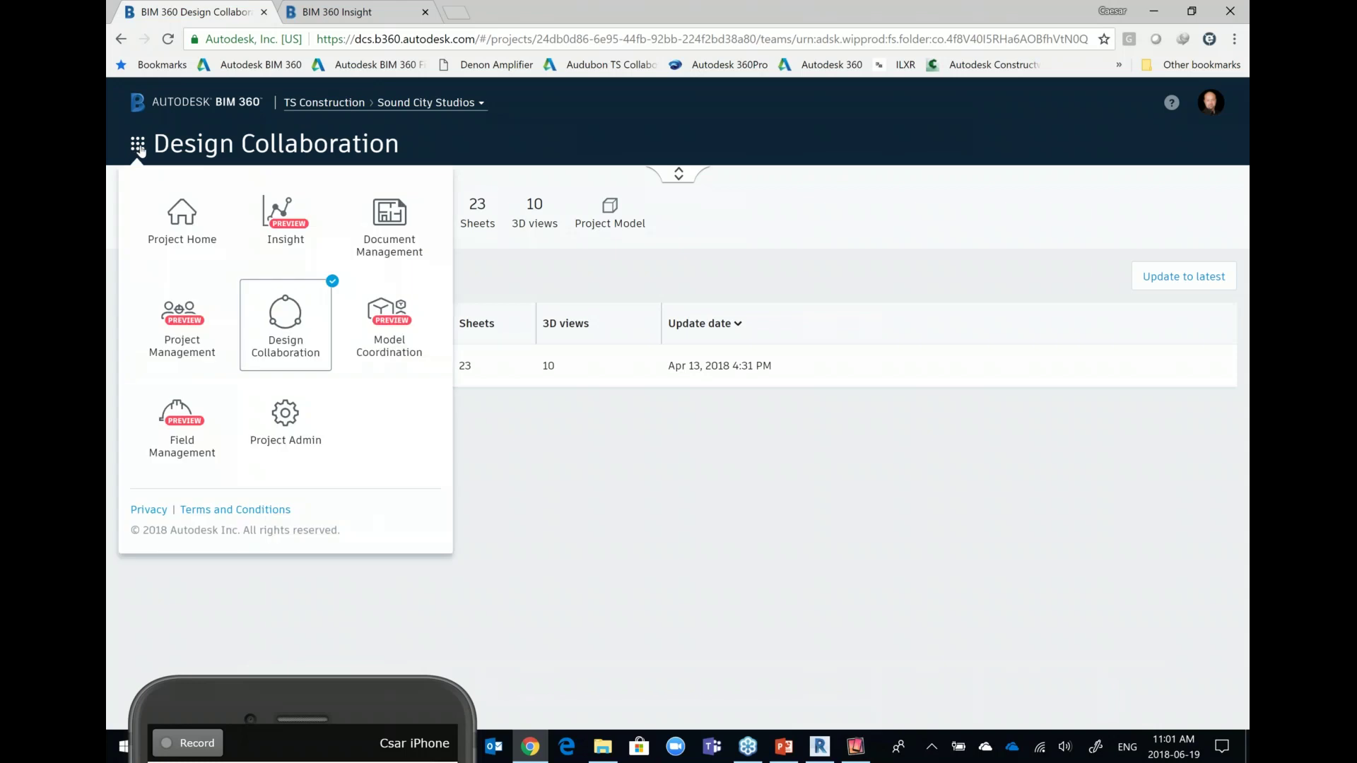
left_click(297, 444)
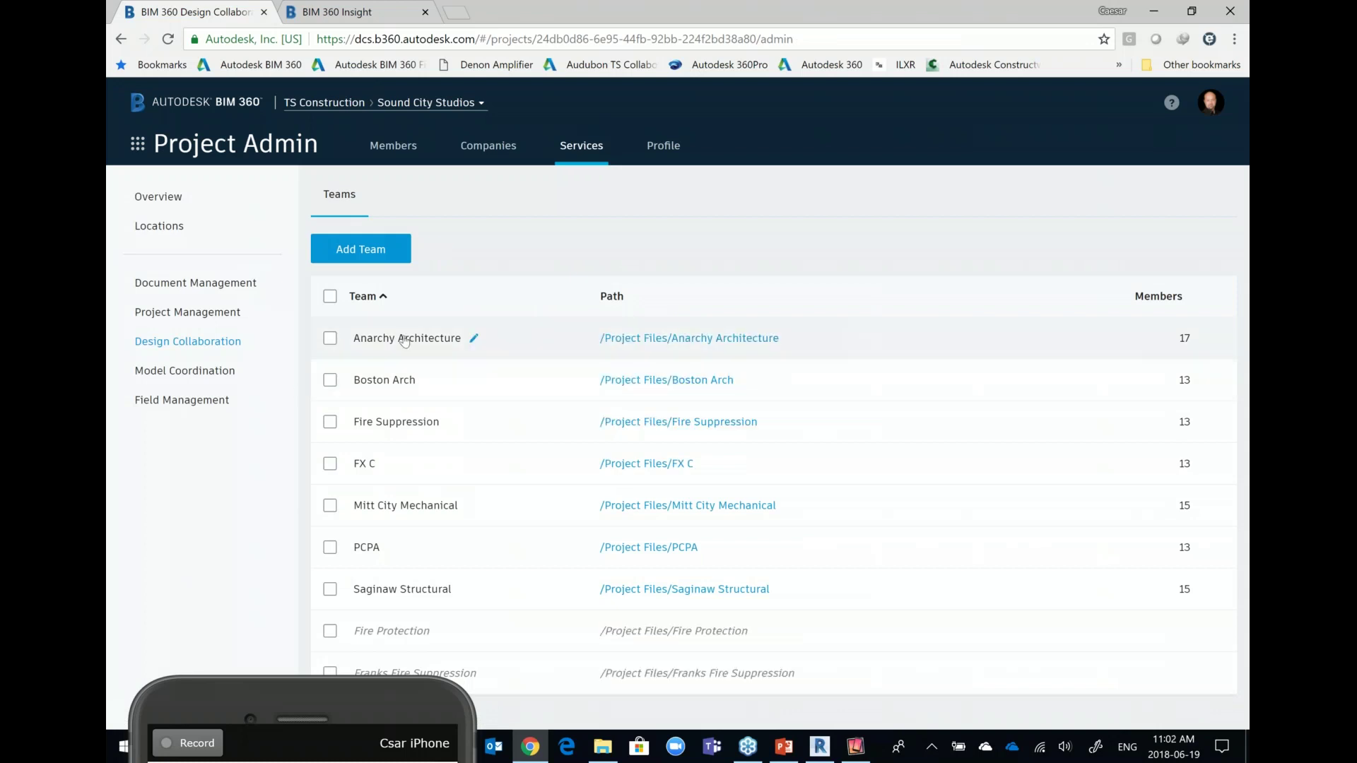
left_click(361, 249)
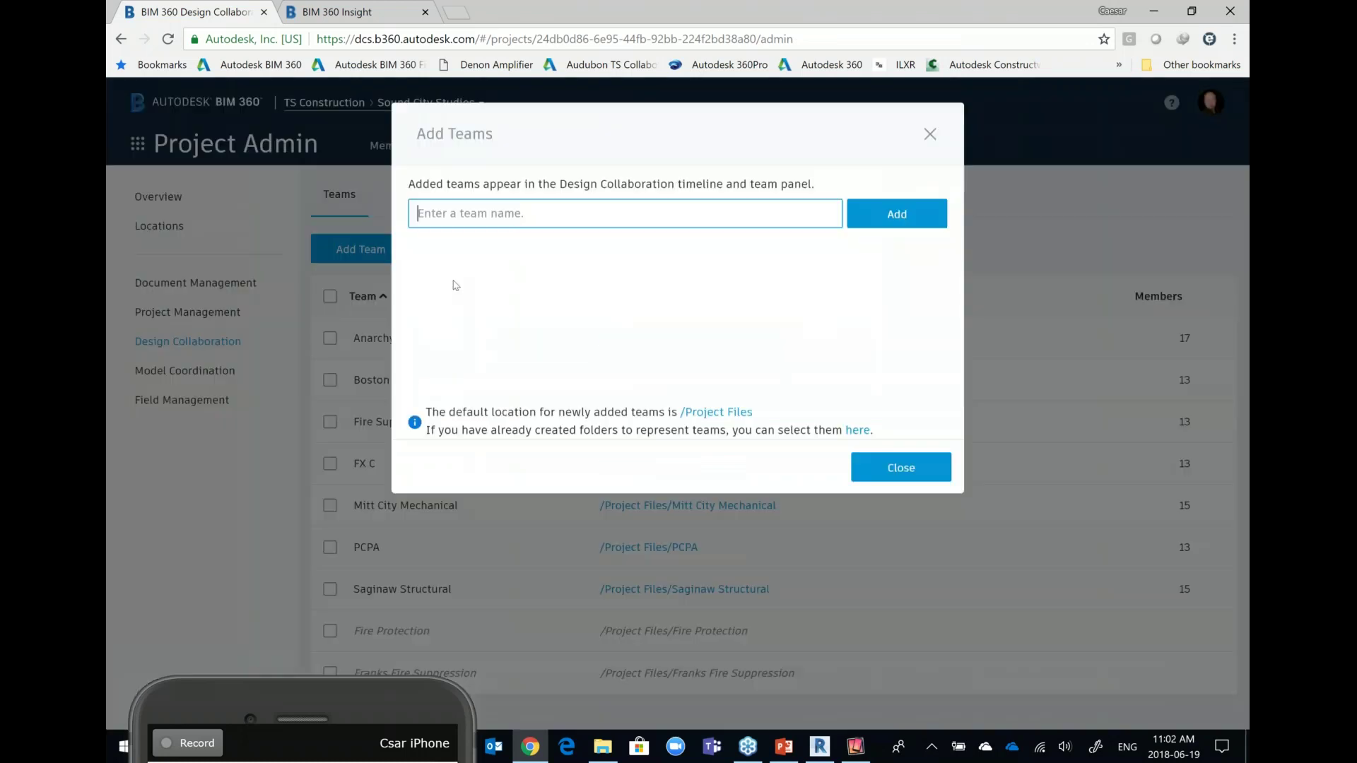
type("Micro")
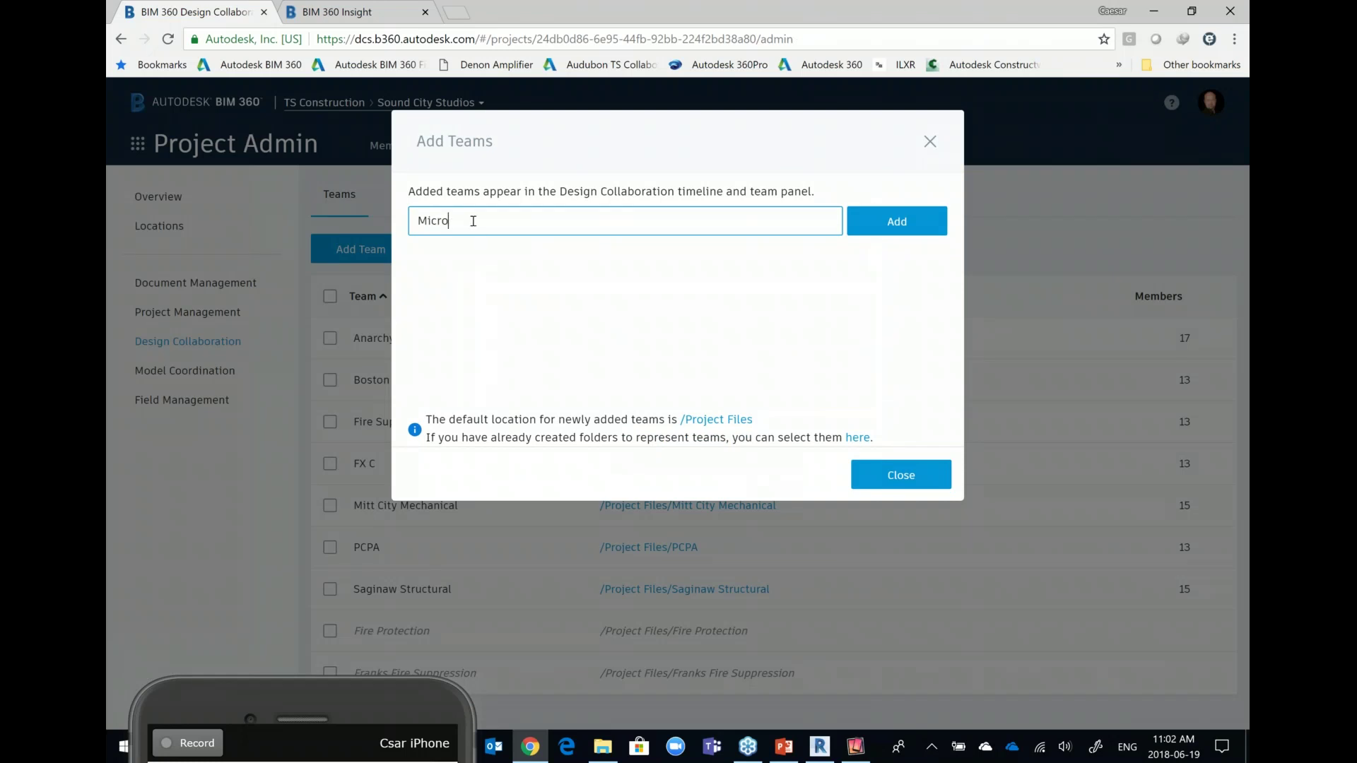
double_click(435, 222)
left_click(899, 221)
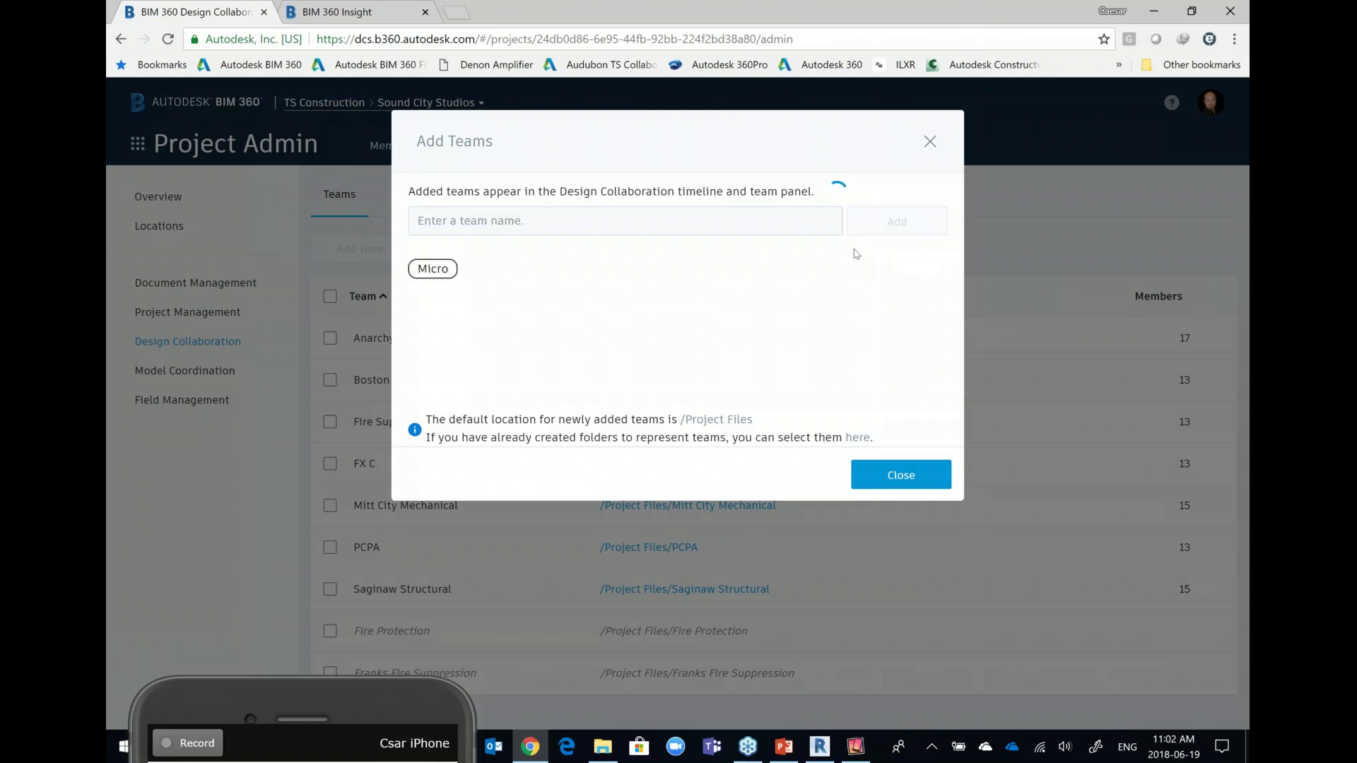
left_click(896, 487)
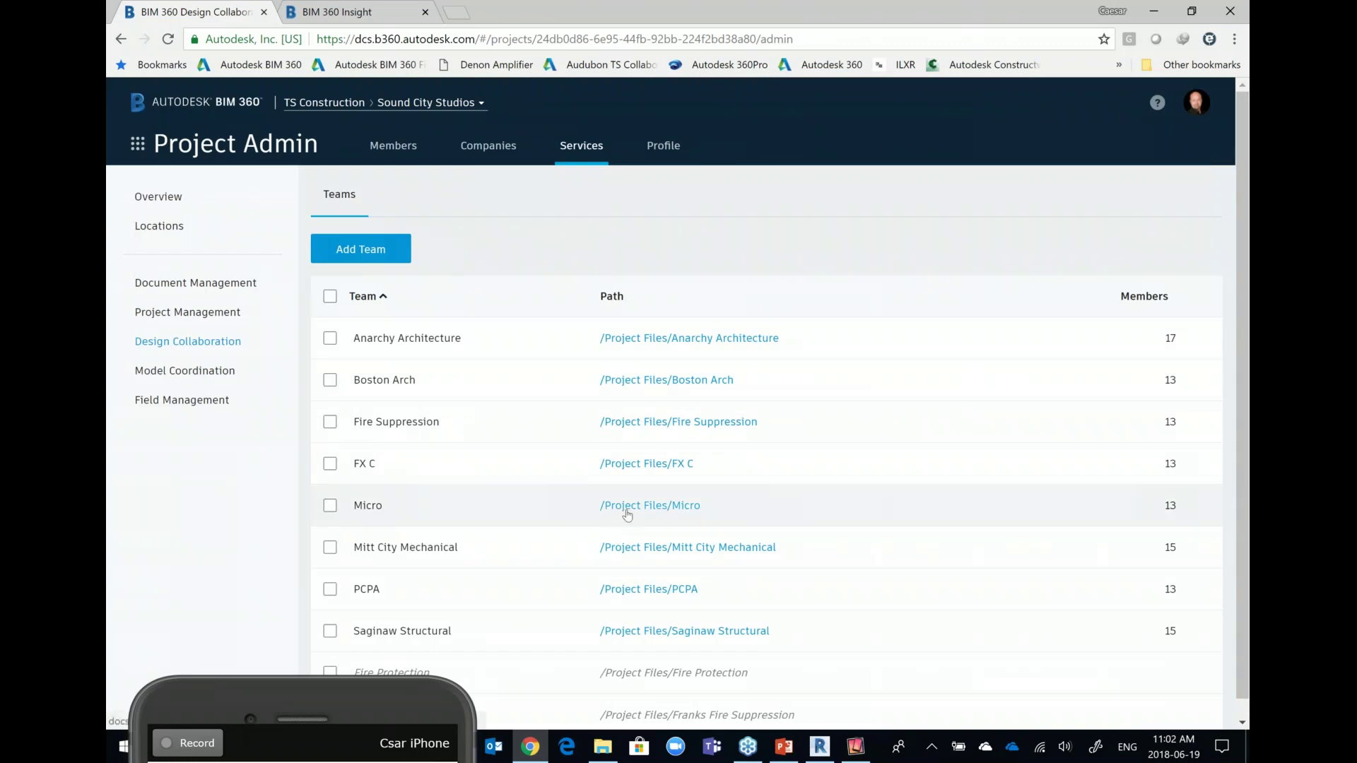
Open Document Management and expand the Micro team folder under Project Files.
left_click(139, 147)
left_click(393, 247)
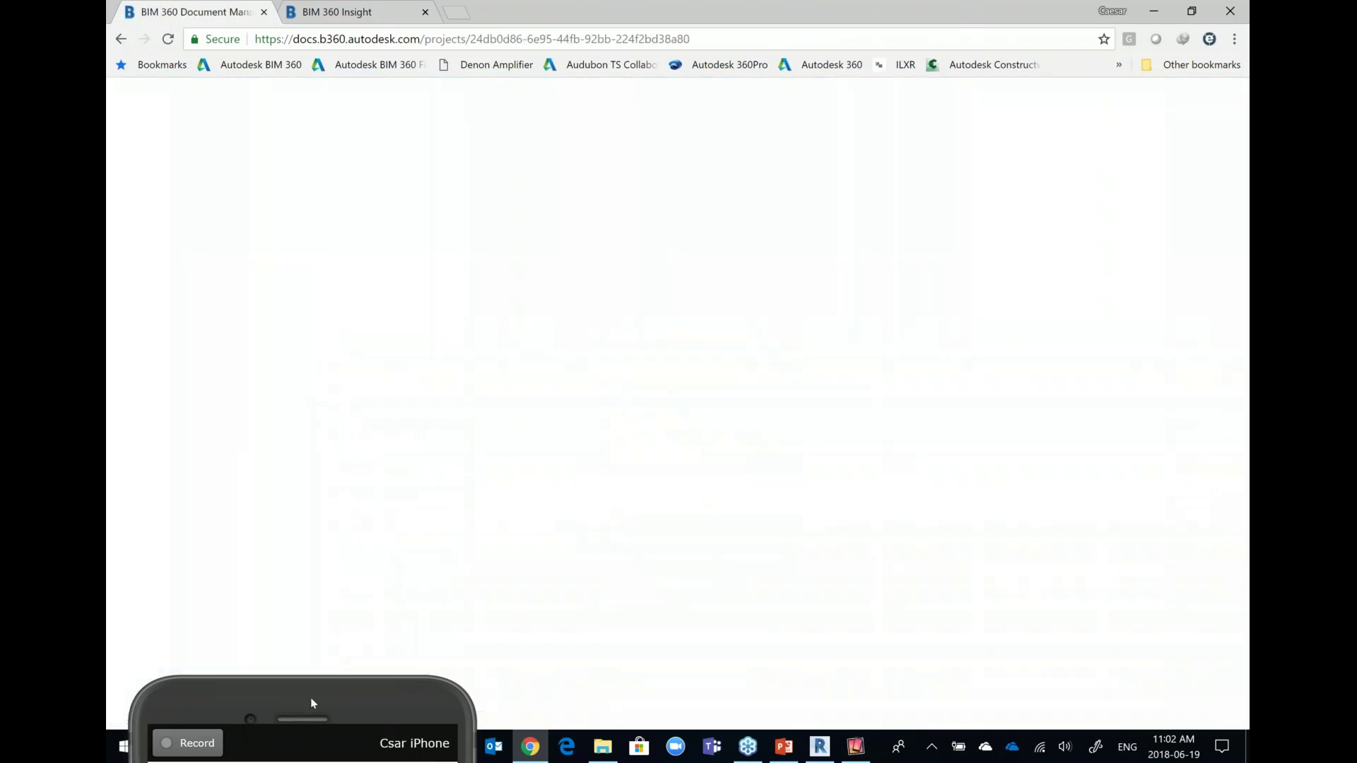
left_click_drag(312, 704, 308, 735)
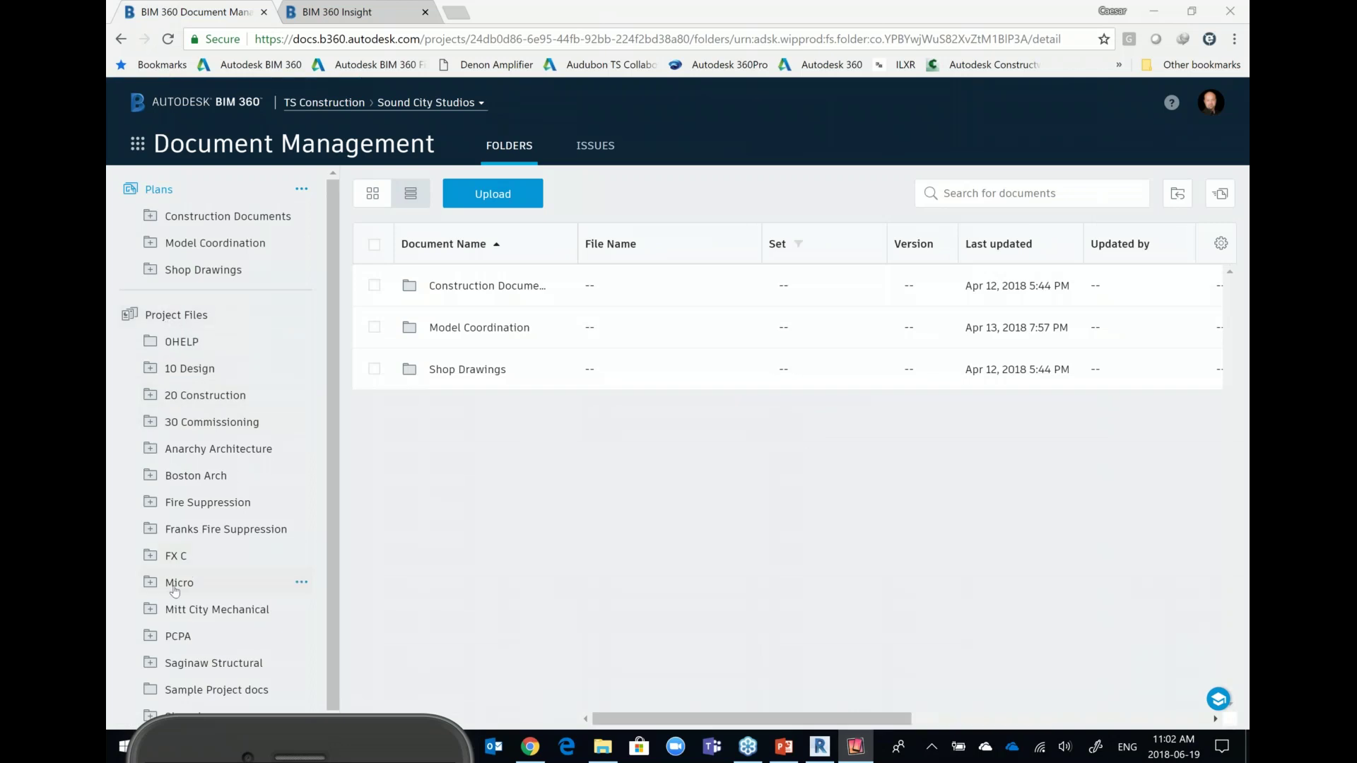
scroll(173, 601, "down", 1)
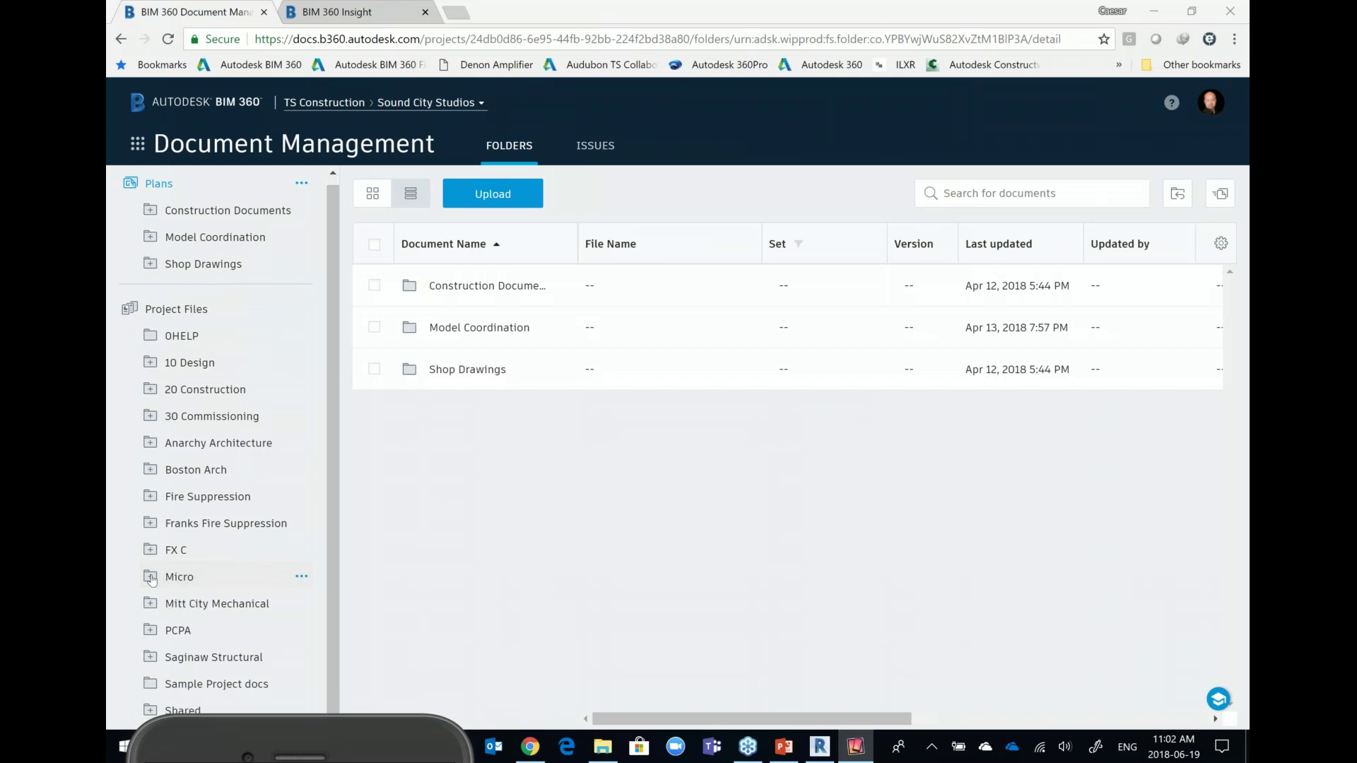
left_click(150, 582)
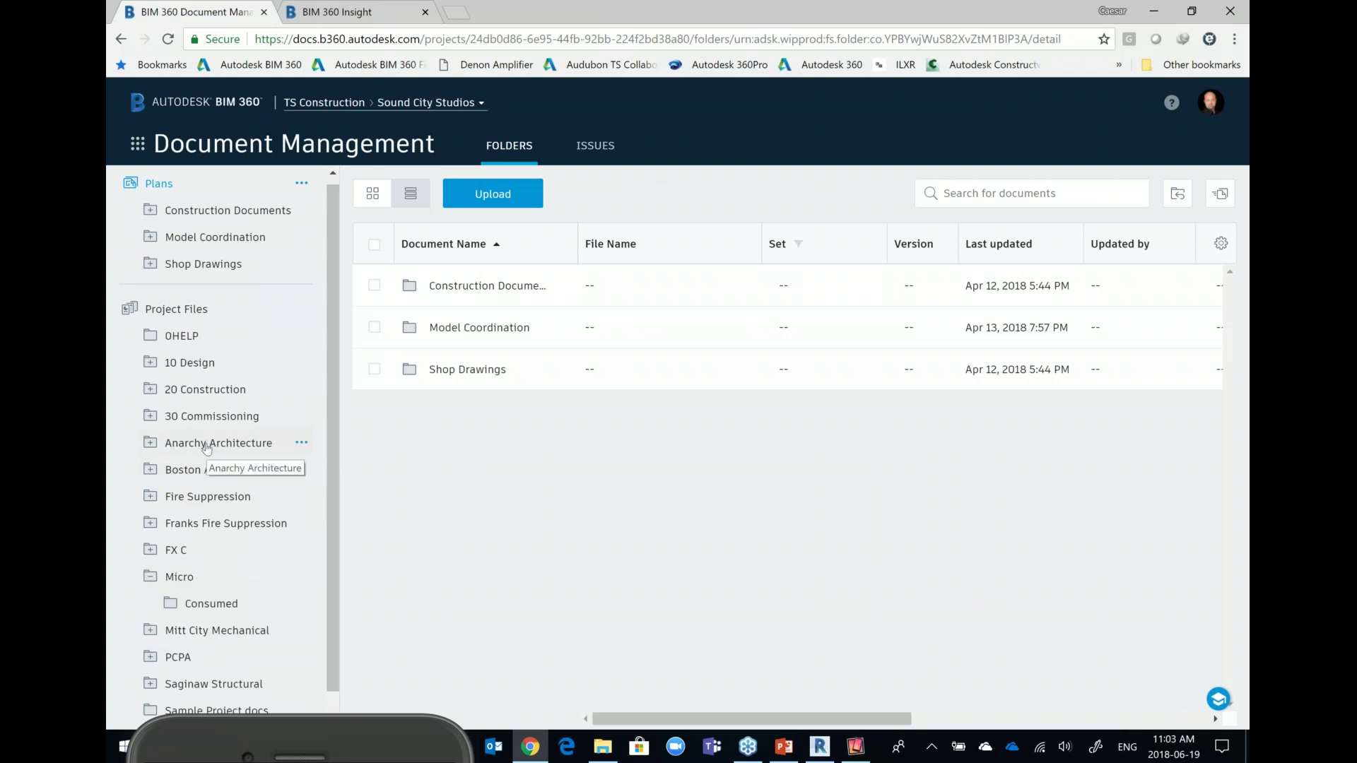
Open the Mitt City Mechanical folder inside Anarchy Architecture's Consumed folder and examine the team subfolders under Shared.
left_click(150, 443)
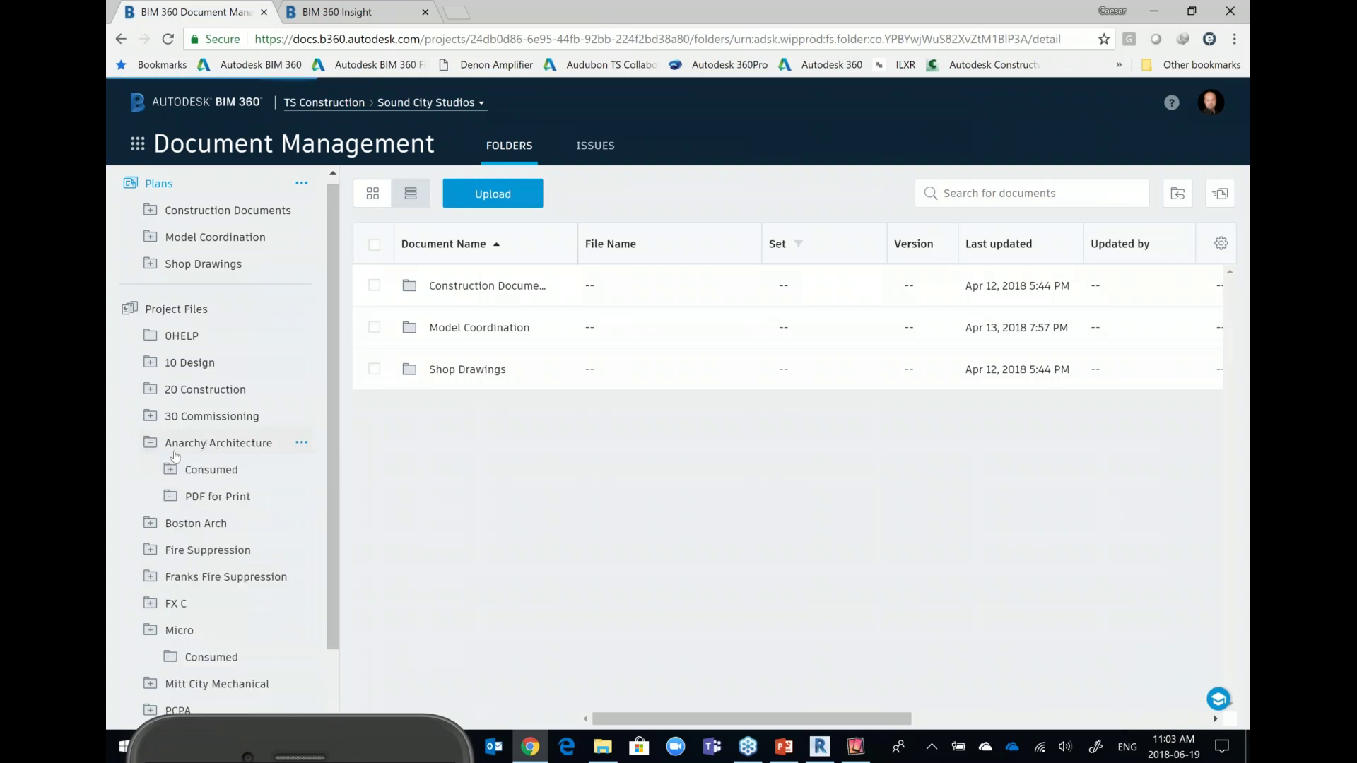
left_click(202, 479)
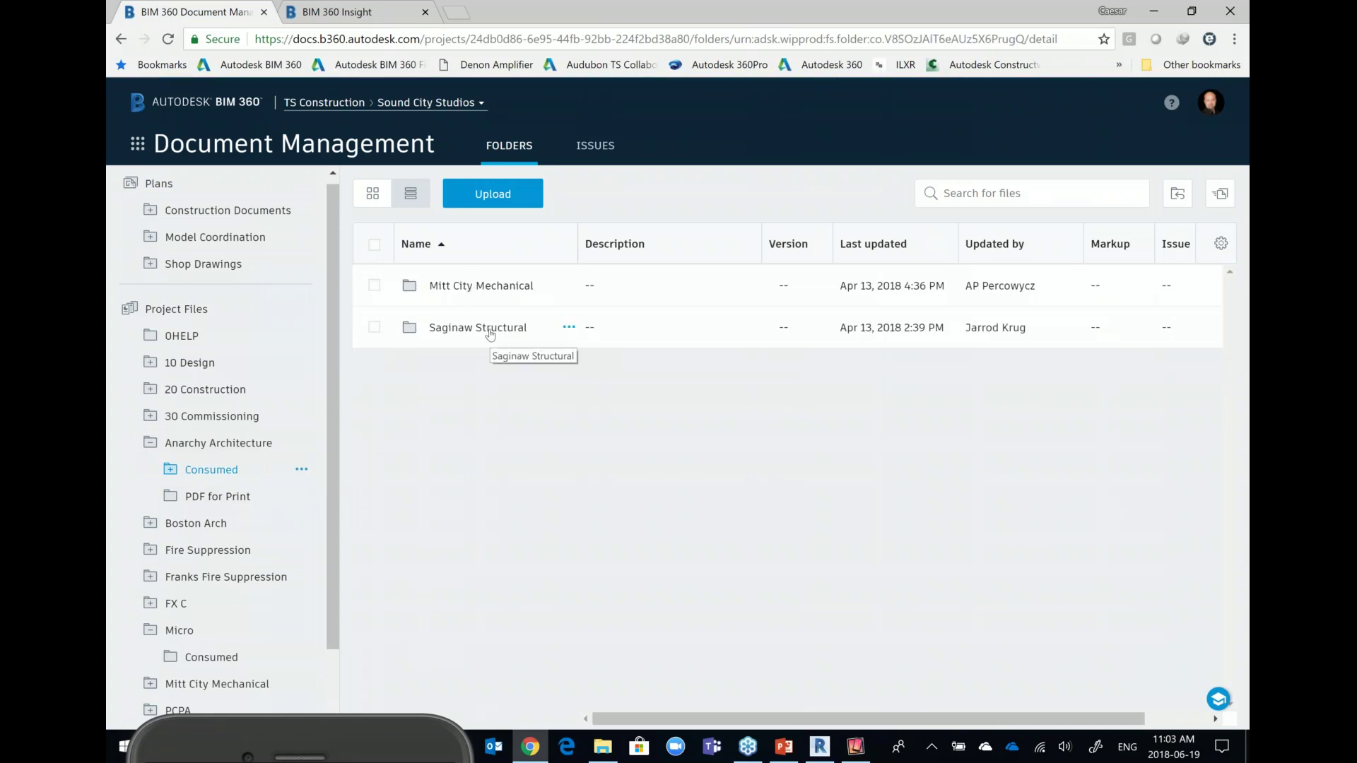
left_click(495, 285)
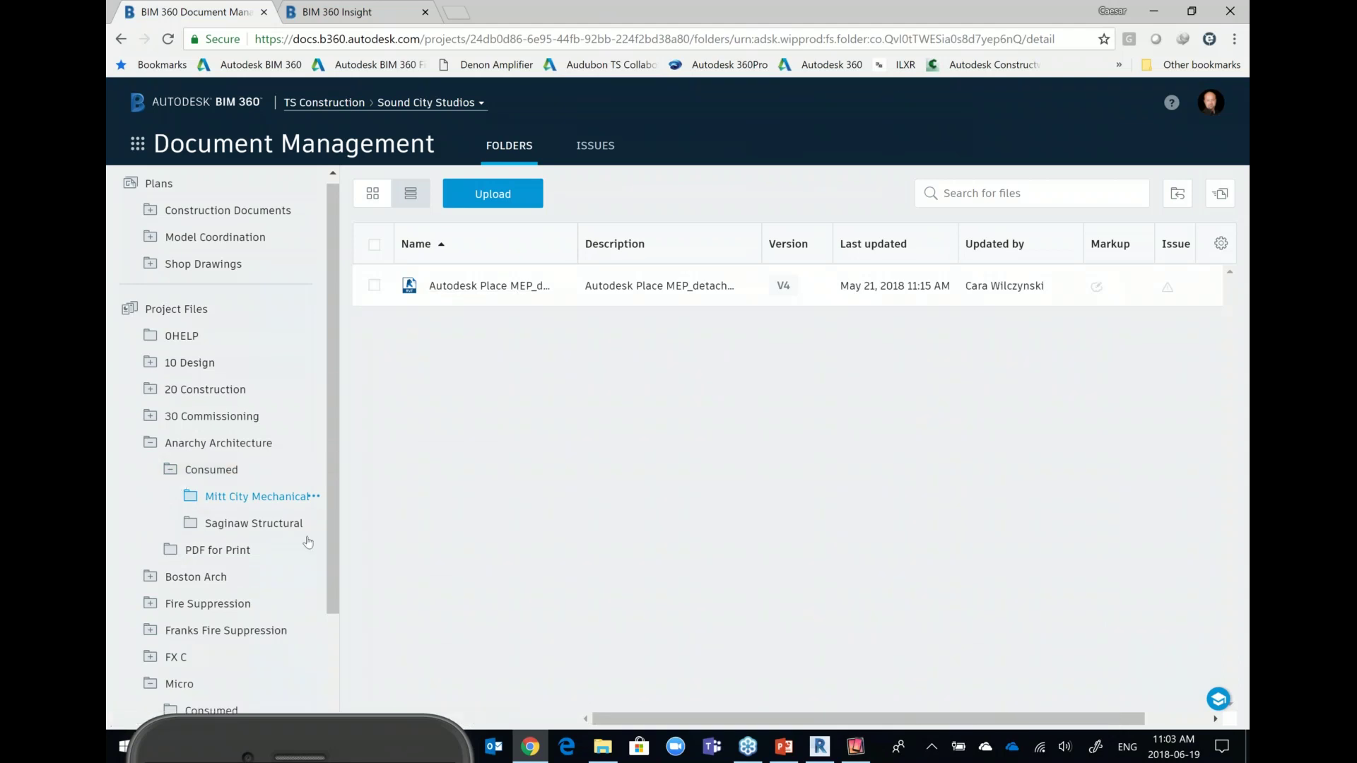
scroll(339, 551, "down", 1)
scroll(340, 558, "down", 2)
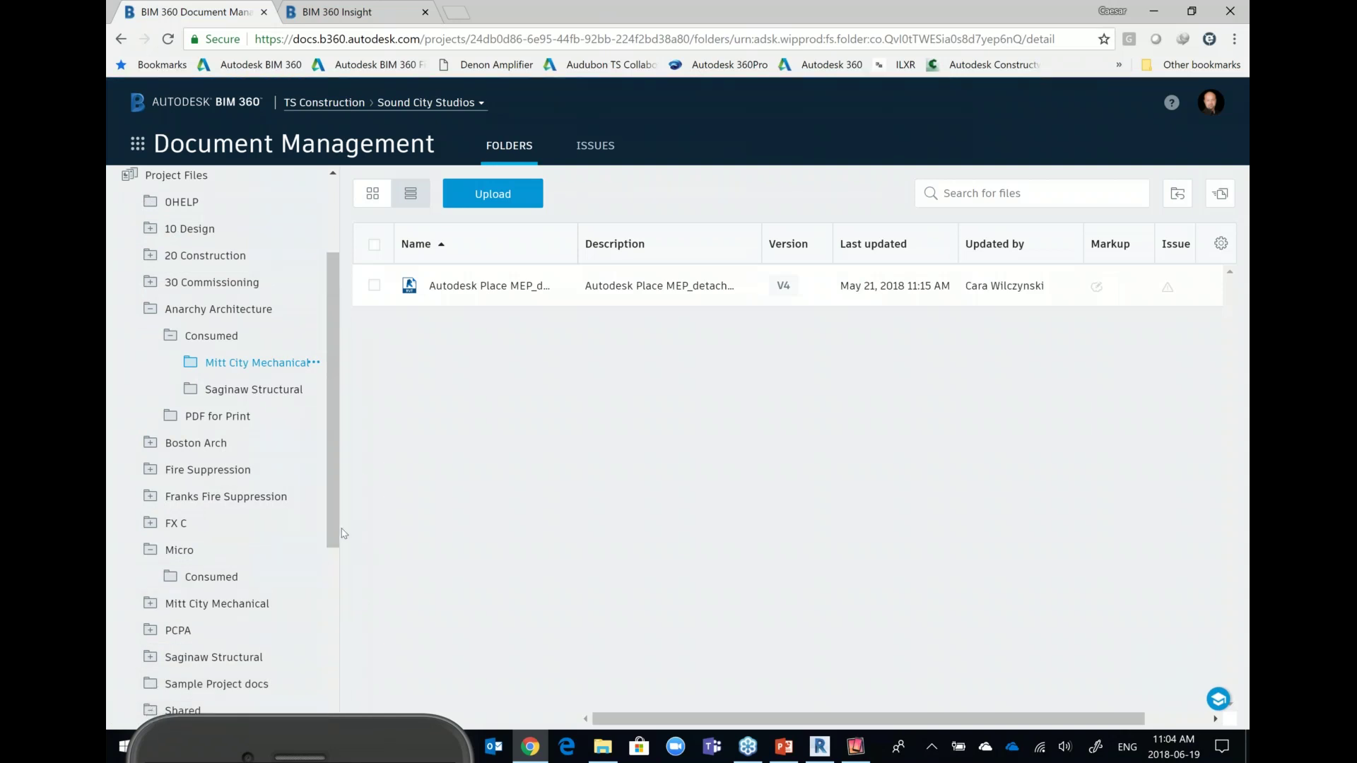
left_click_drag(334, 539, 333, 707)
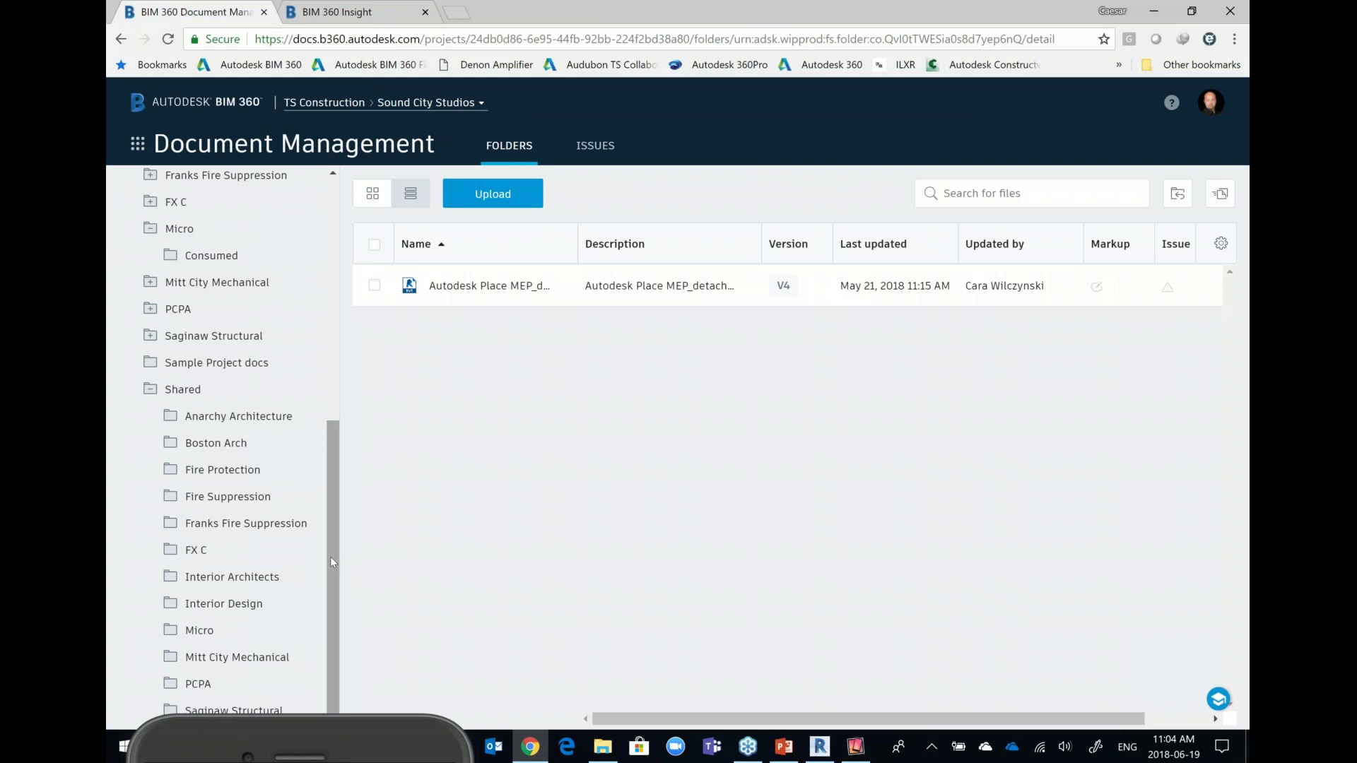
left_click_drag(330, 557, 328, 378)
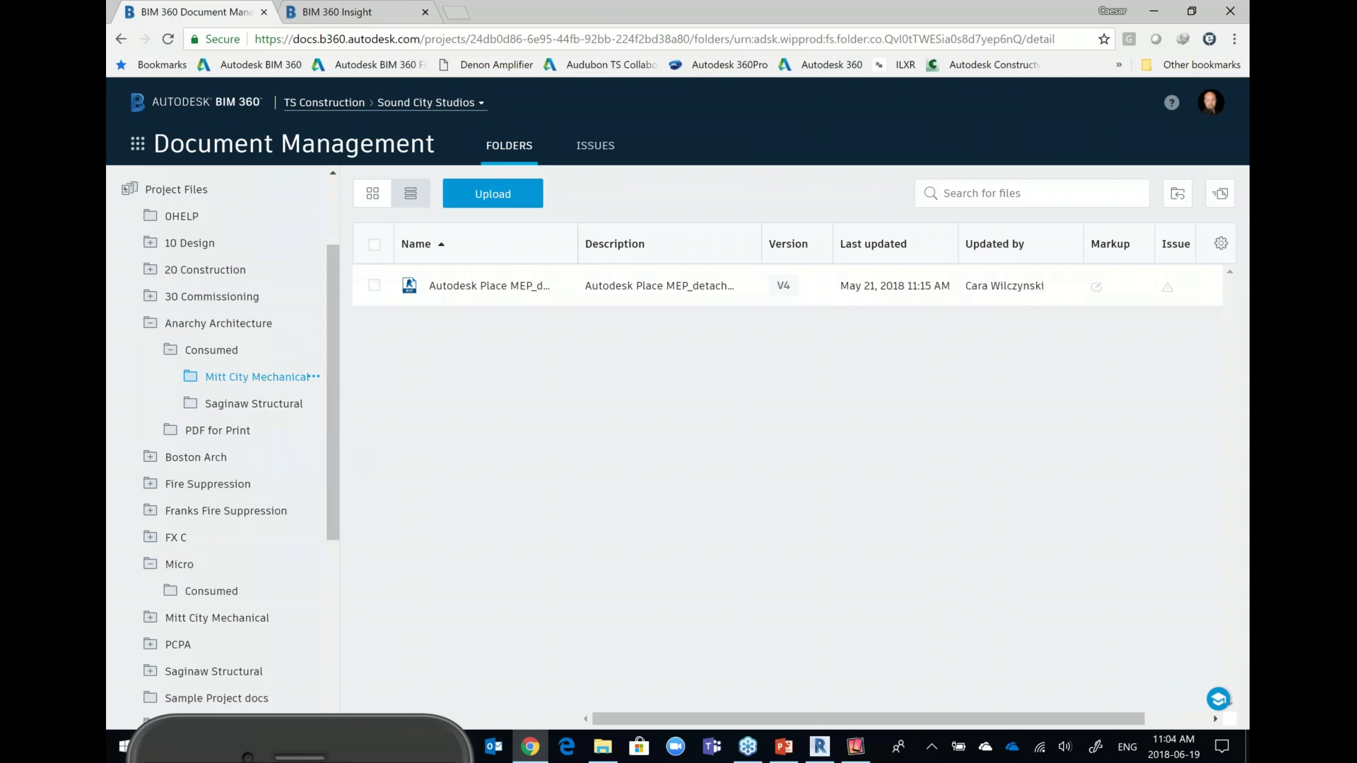
Open Design Collaboration and expand the Anarchy Architecture timeline to show every team's row.
left_click(141, 146)
left_click(308, 327)
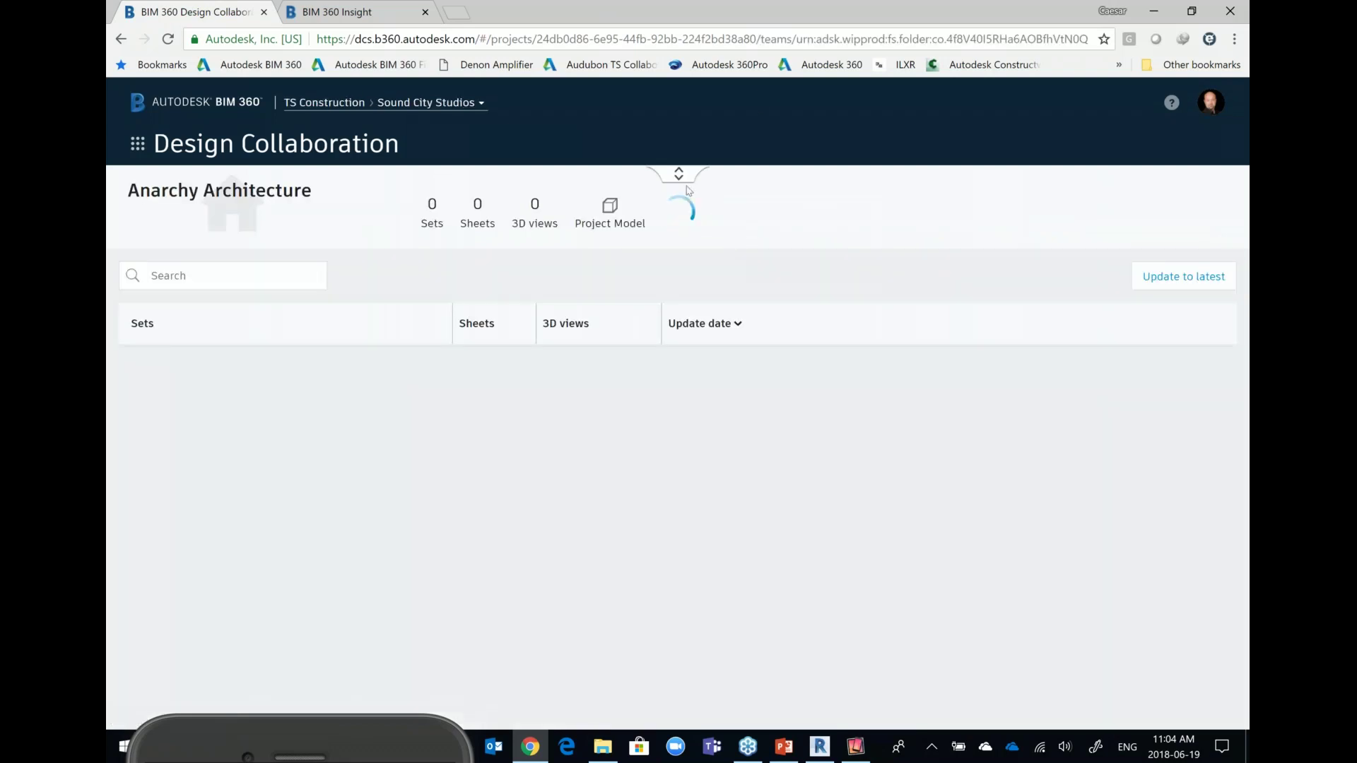
left_click(679, 178)
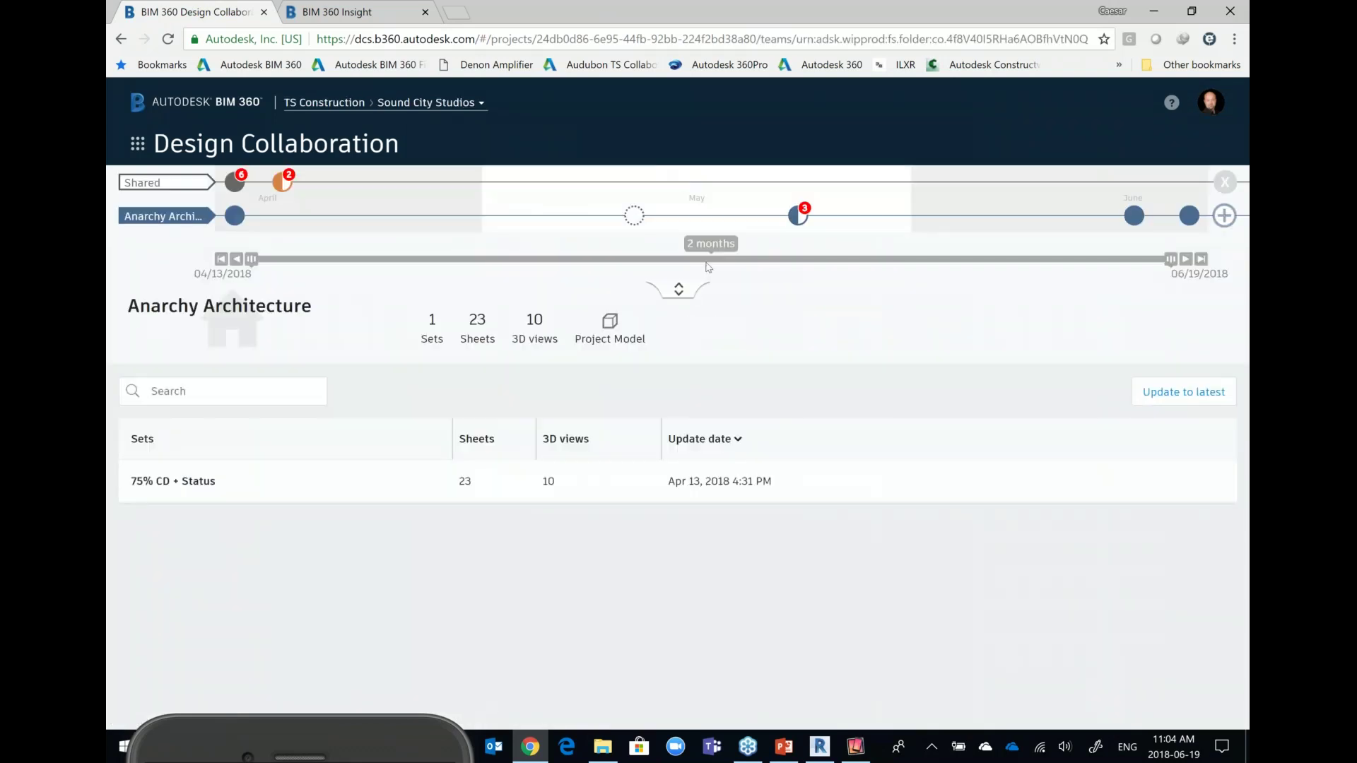
left_click(679, 292)
Inspect Anarchy Architecture's May packages and narrow the timeline range to 05/11/2018–05/25/2018.
mouse_move(634, 420)
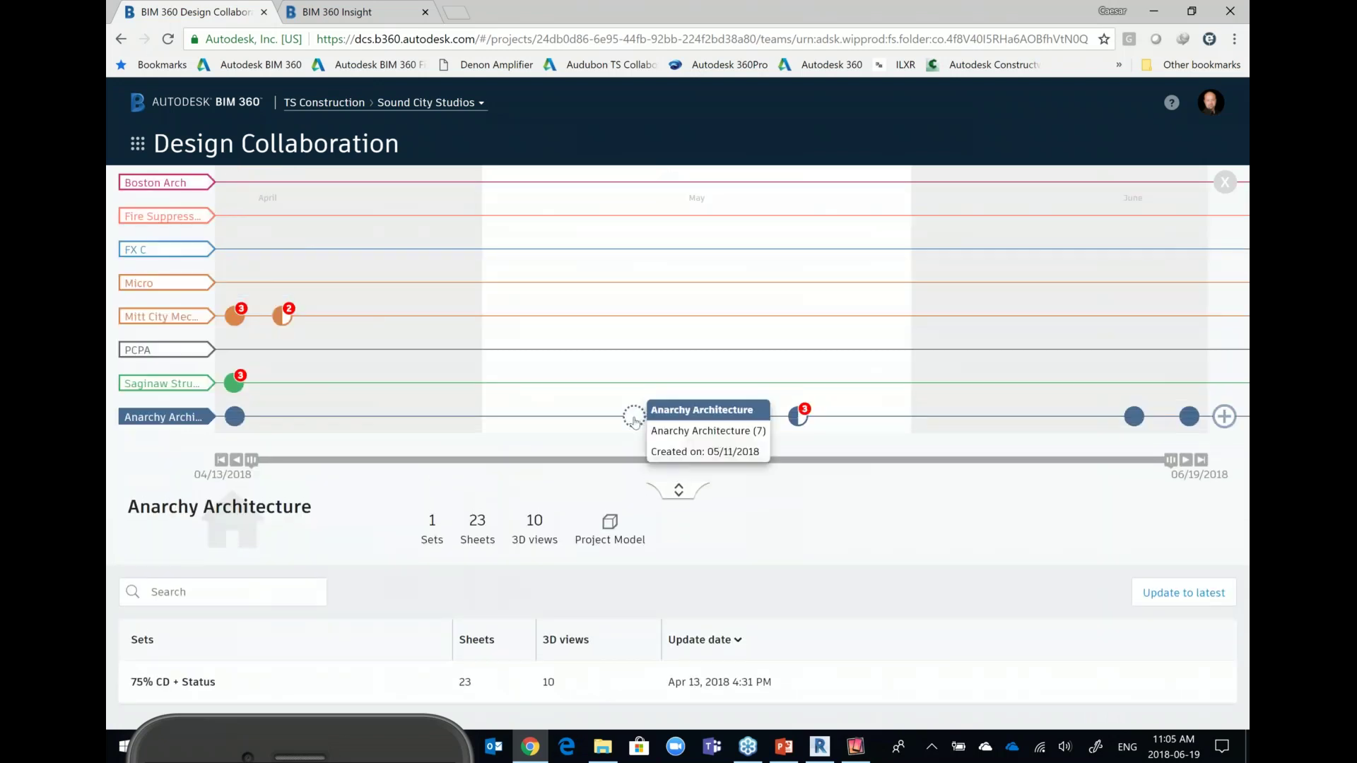
mouse_move(799, 418)
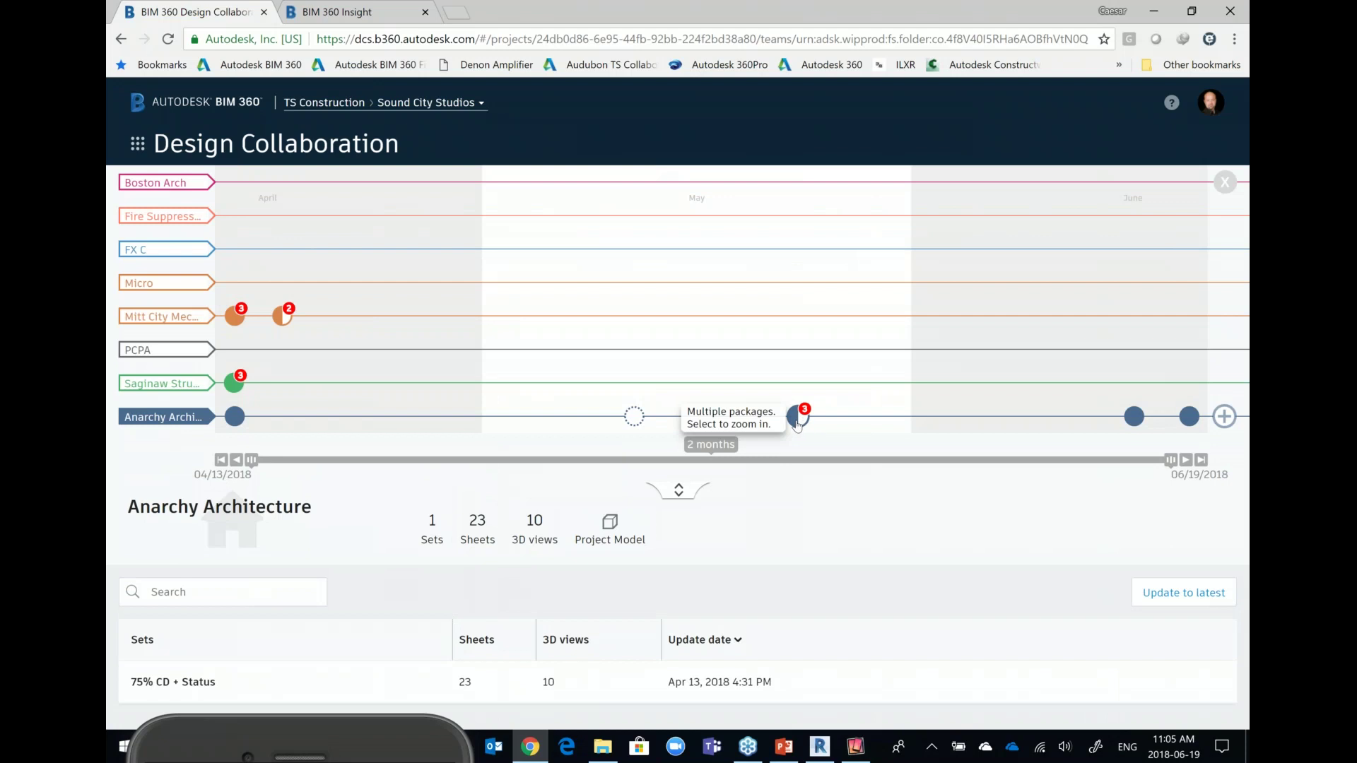
left_click_drag(252, 460, 640, 461)
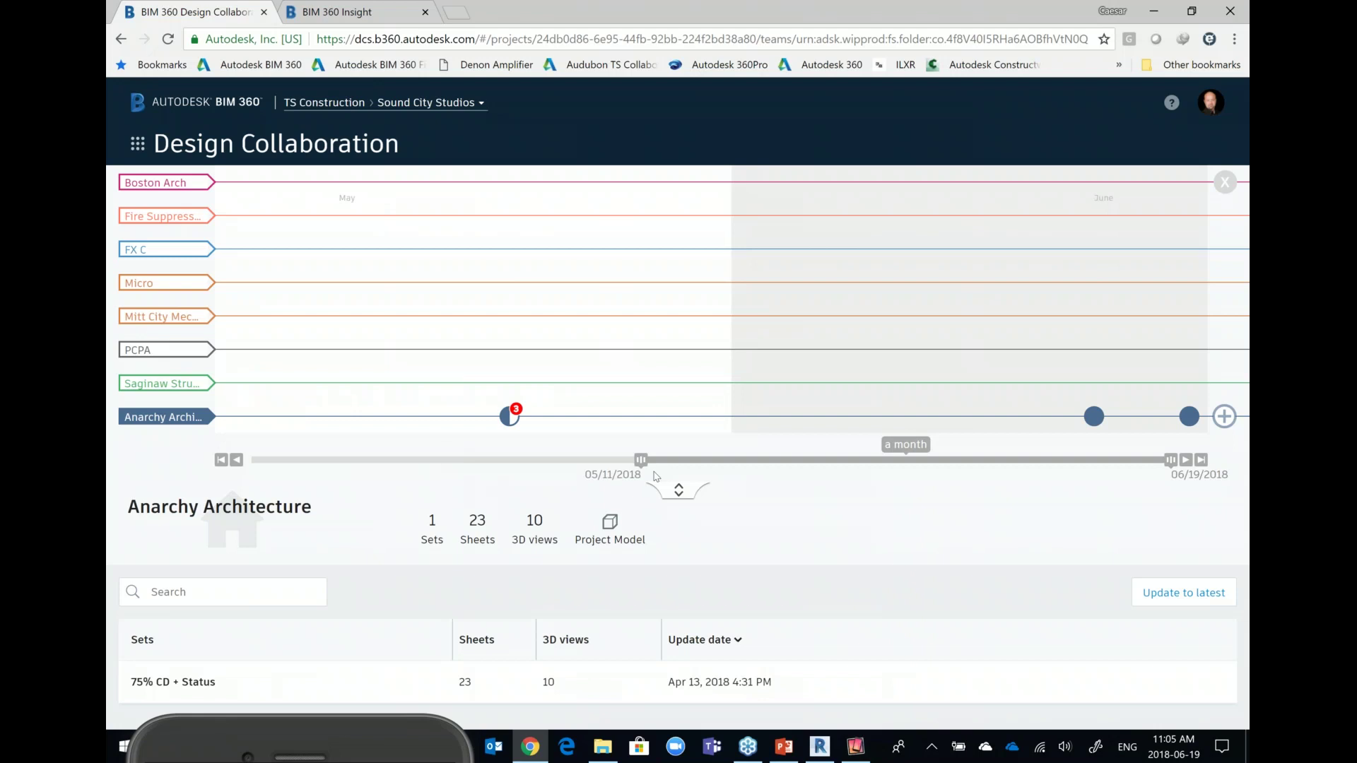
left_click_drag(1170, 460, 950, 461)
left_click_drag(1036, 462, 995, 463)
mouse_move(1003, 419)
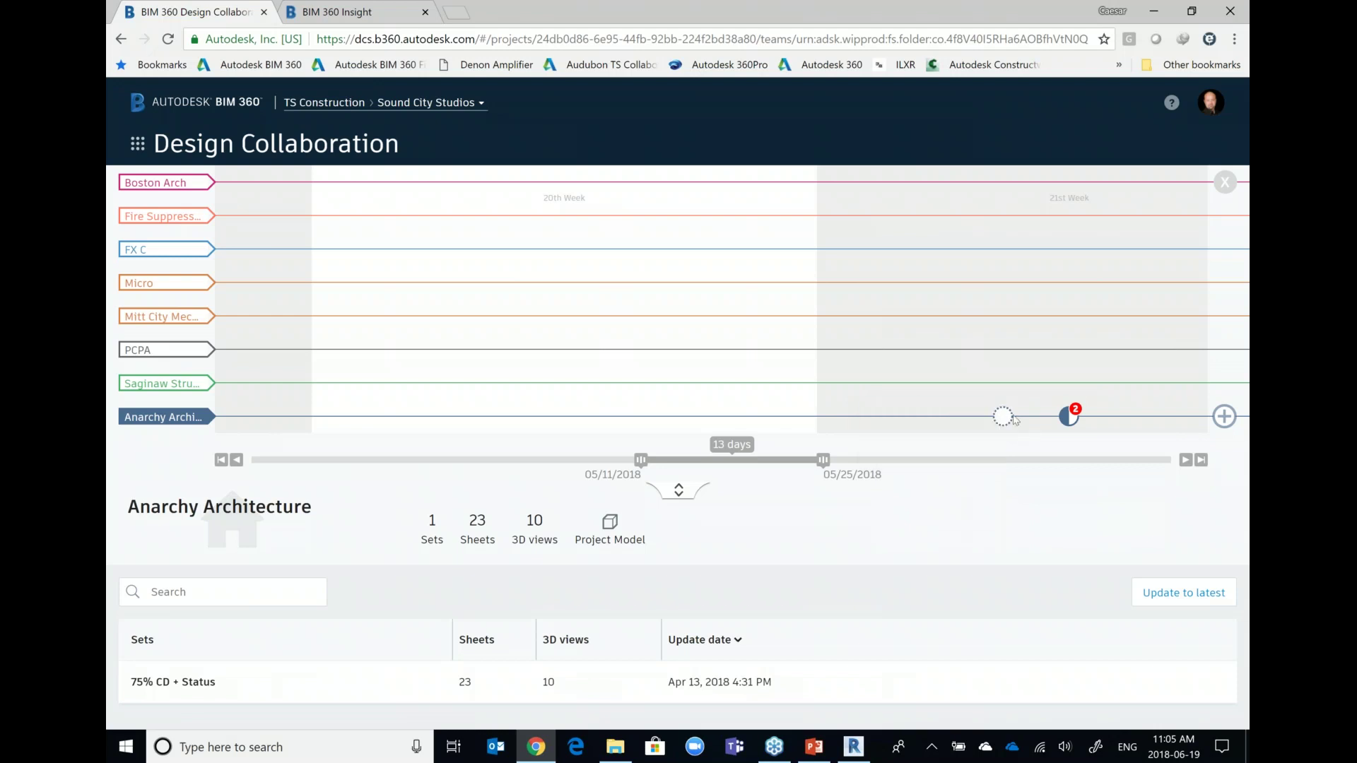
Narrow the timeline range to 05/21/2018–05/25/2018 to separate Anarchy Architecture's clustered packages.
left_click_drag(772, 461, 792, 486)
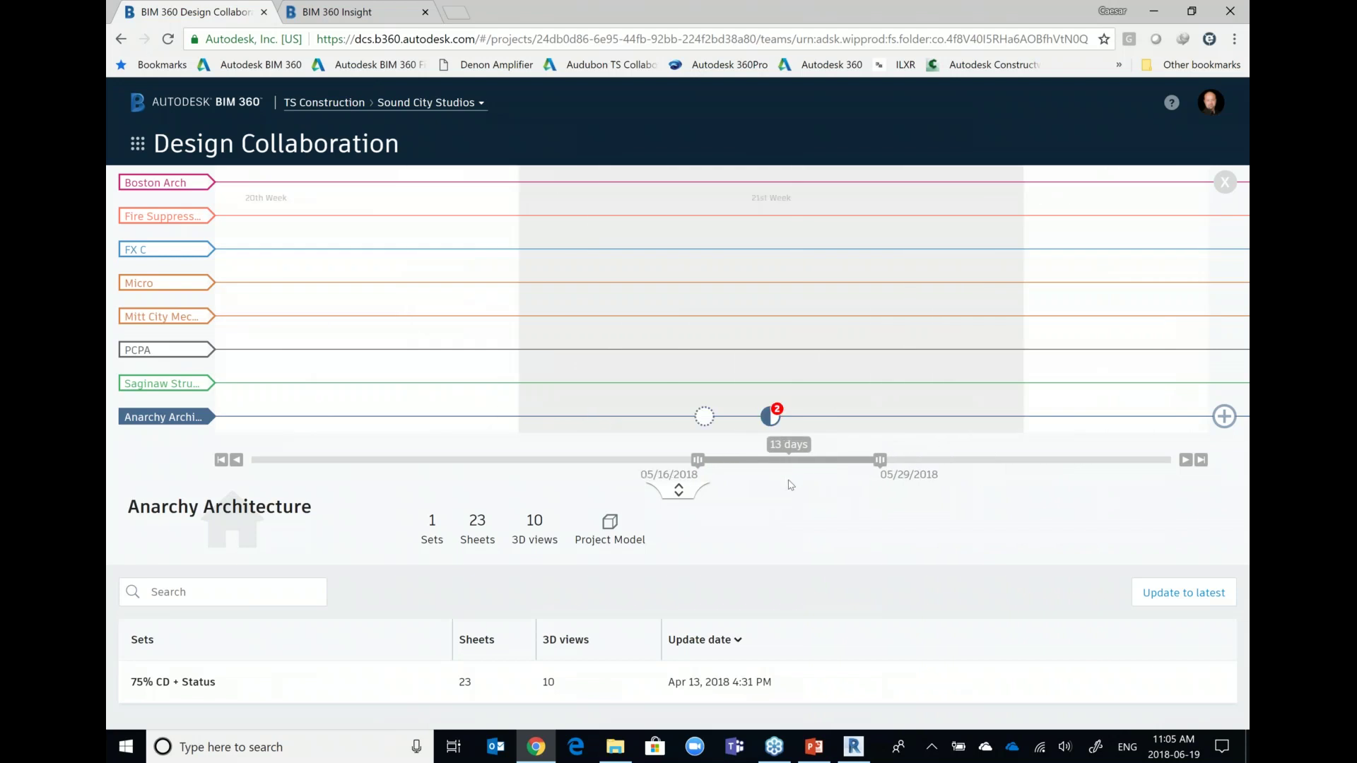
left_click_drag(698, 461, 737, 464)
left_click_drag(879, 462, 823, 463)
mouse_move(696, 421)
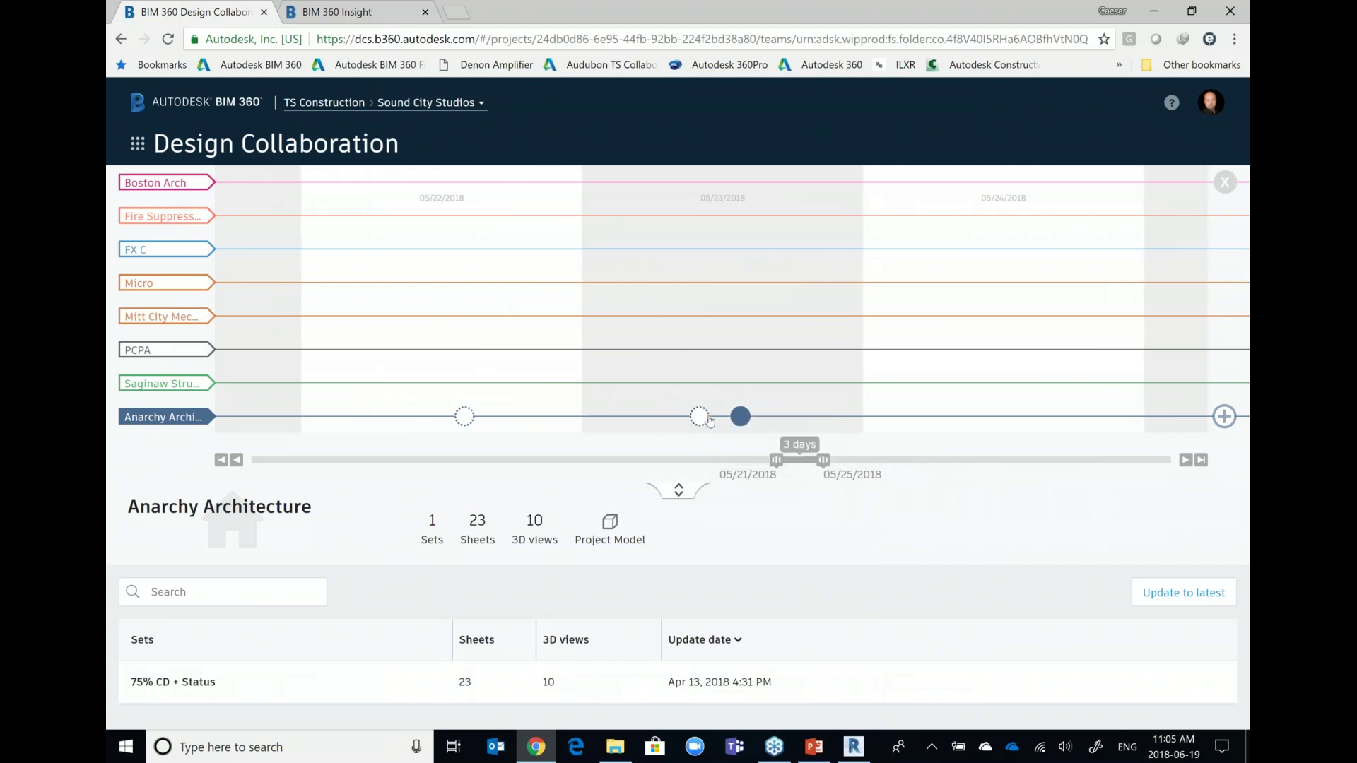
mouse_move(740, 421)
Switch to Revit, review the linked Revit models in Manage Links and close the dialog without changes.
left_click(853, 747)
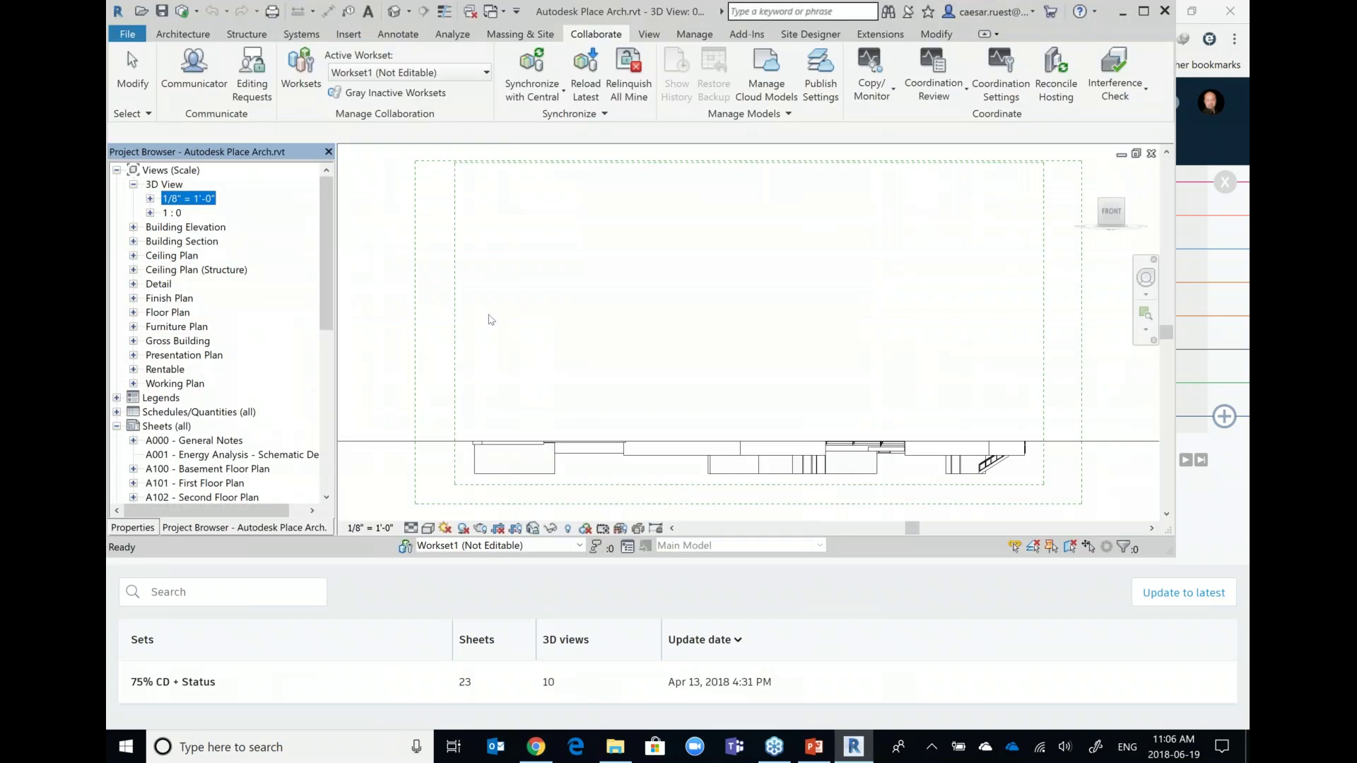
left_click(804, 378)
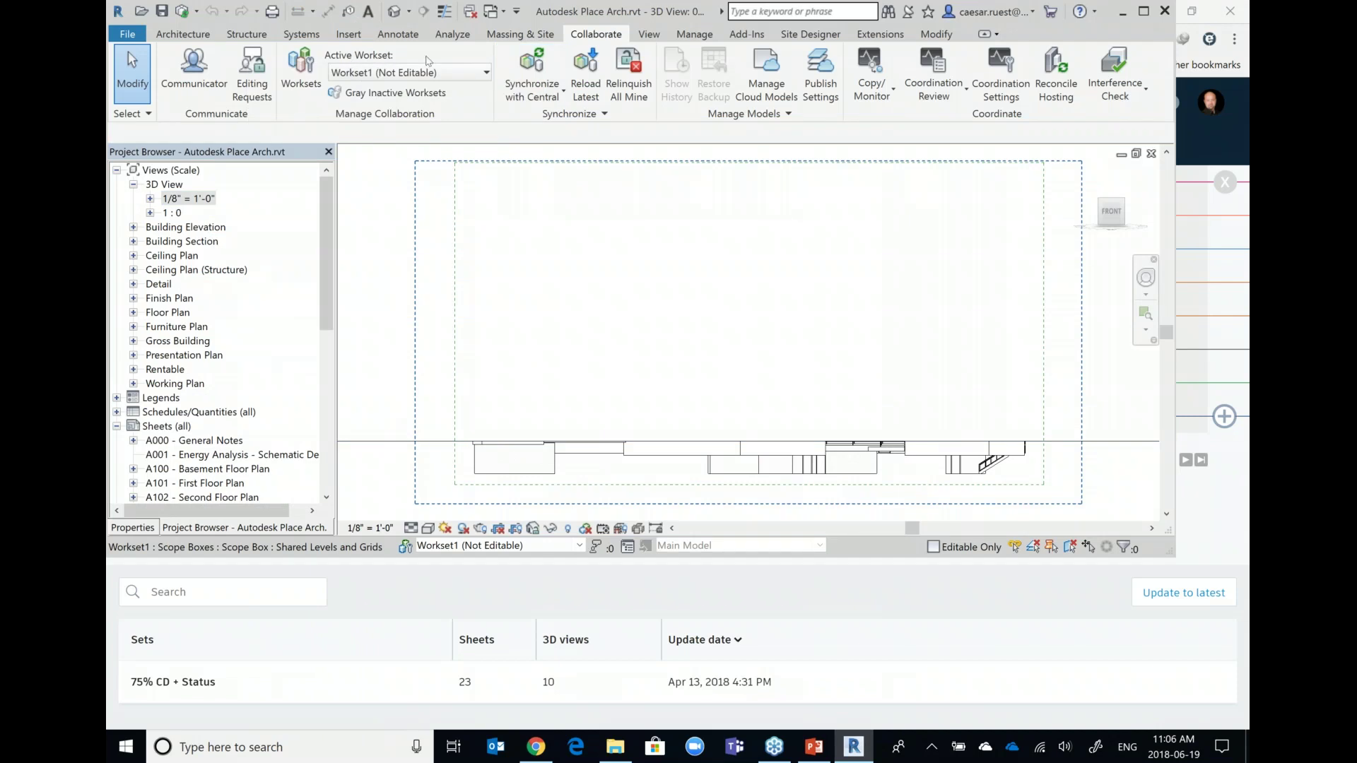
left_click(348, 35)
left_click(458, 71)
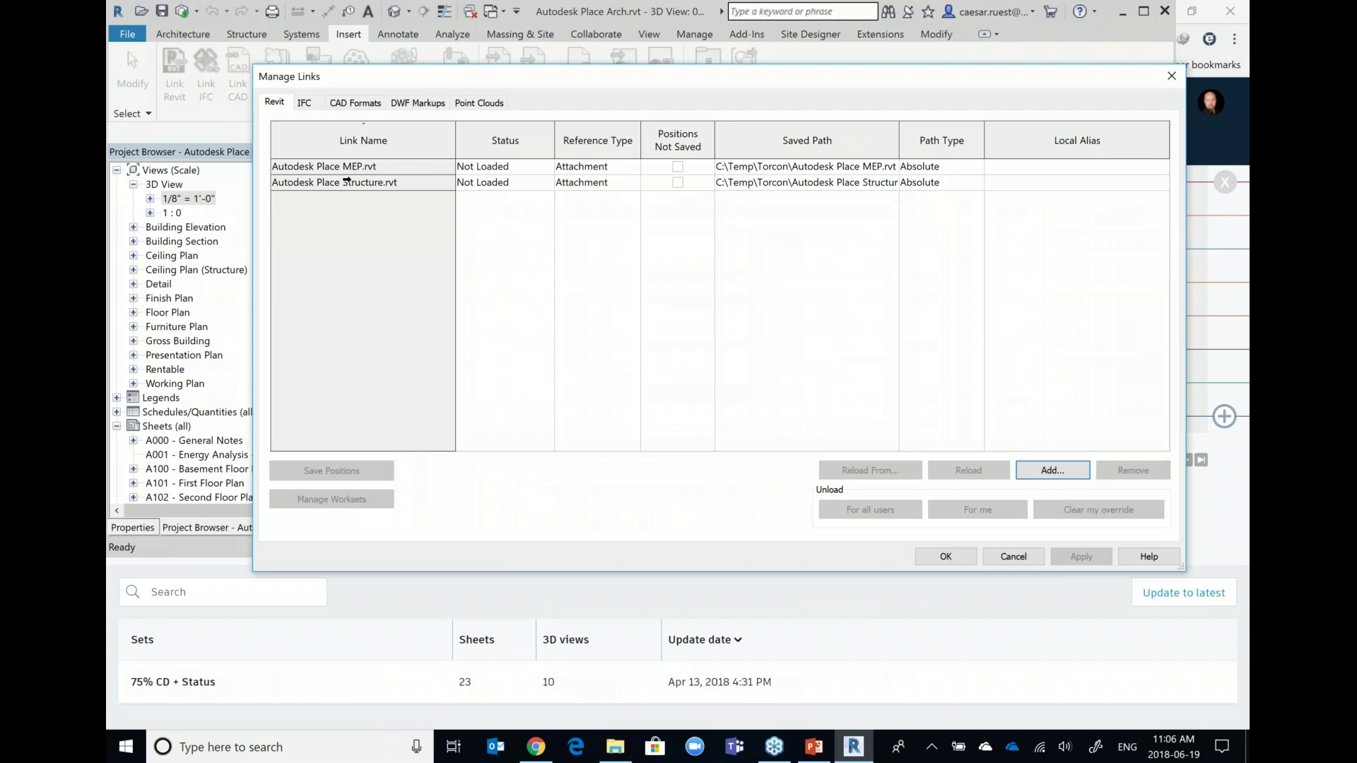
left_click(1013, 558)
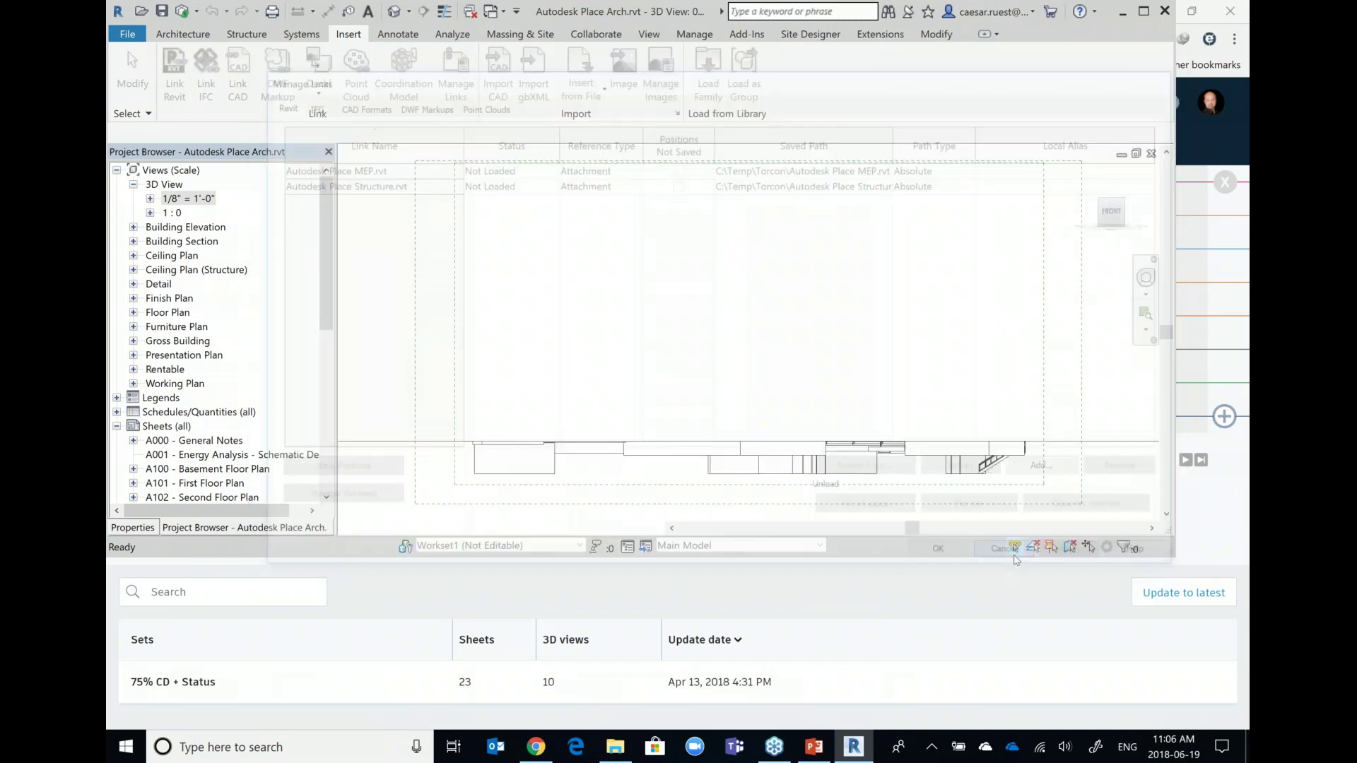
Minimize Revit and switch to the PowerPoint presentation.
left_click(1122, 11)
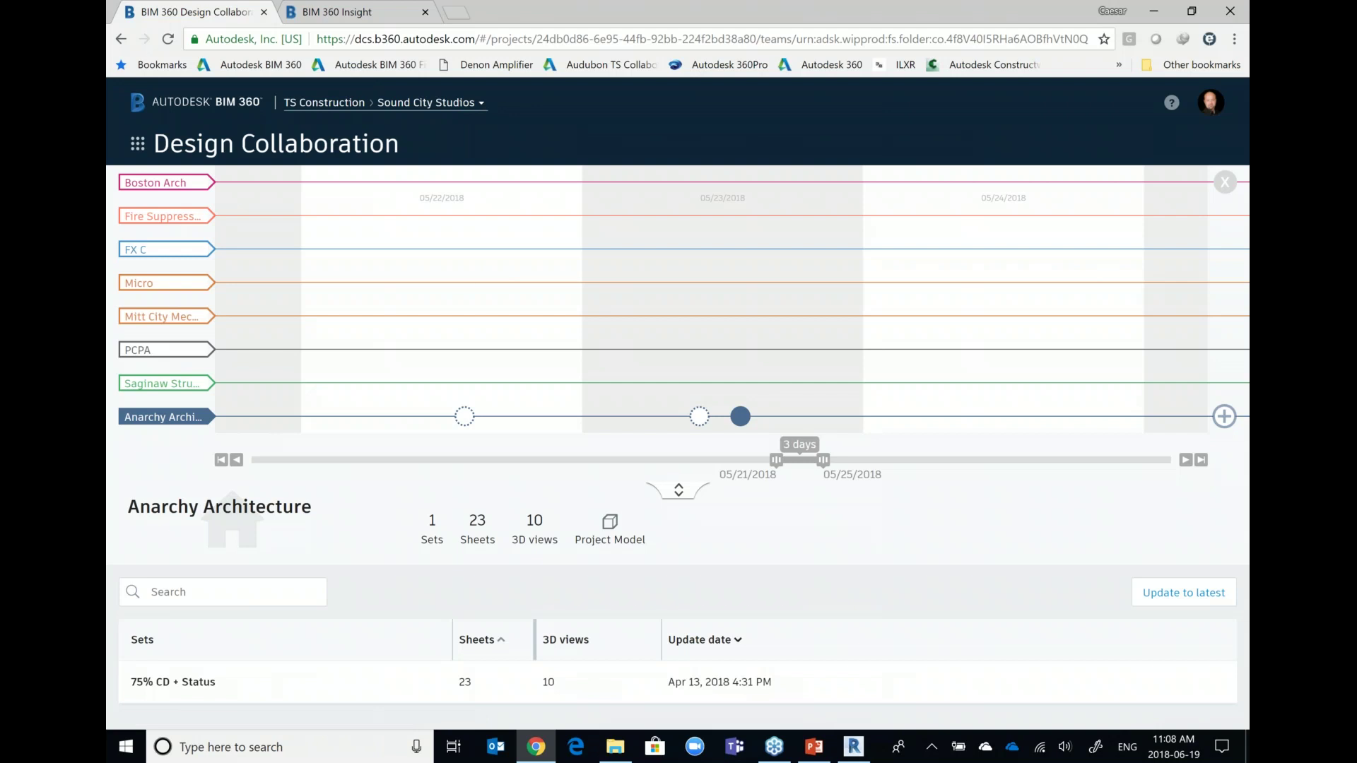
mouse_move(853, 755)
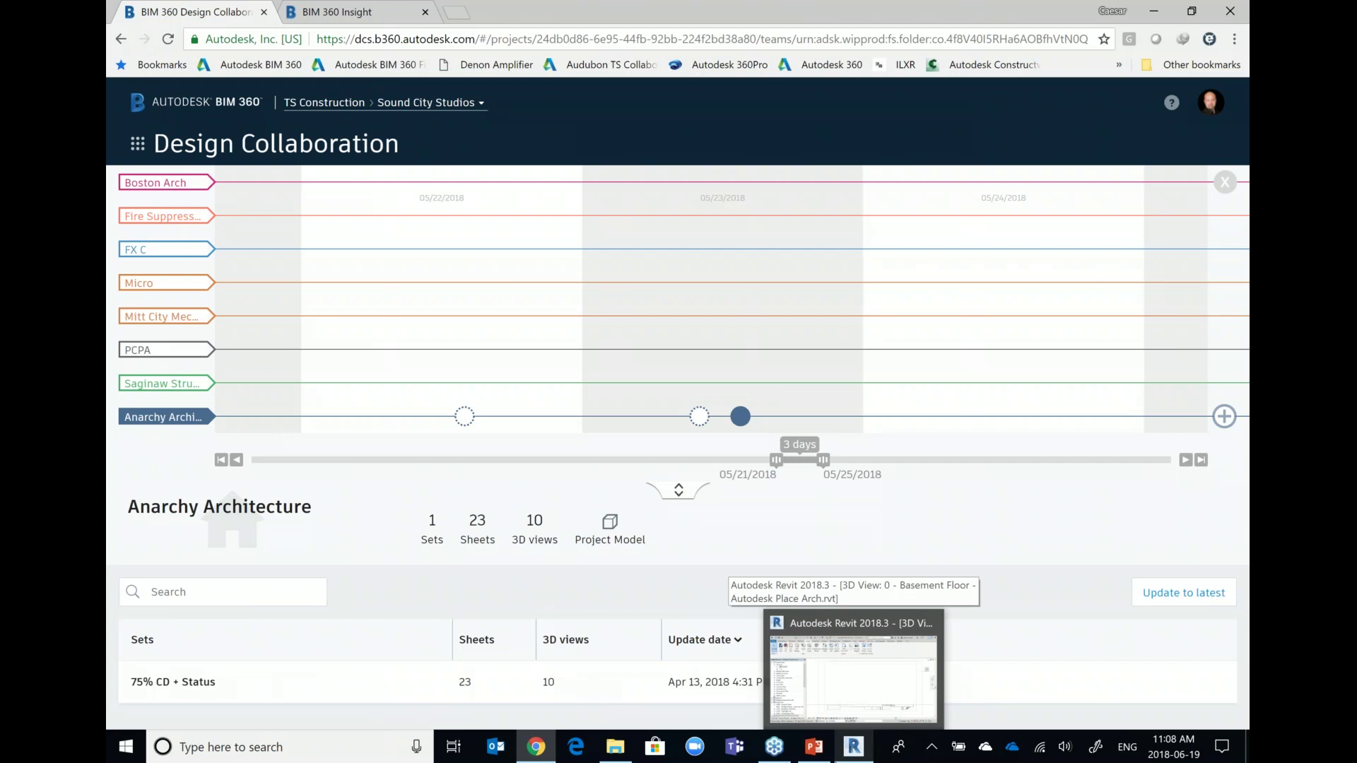
left_click(812, 754)
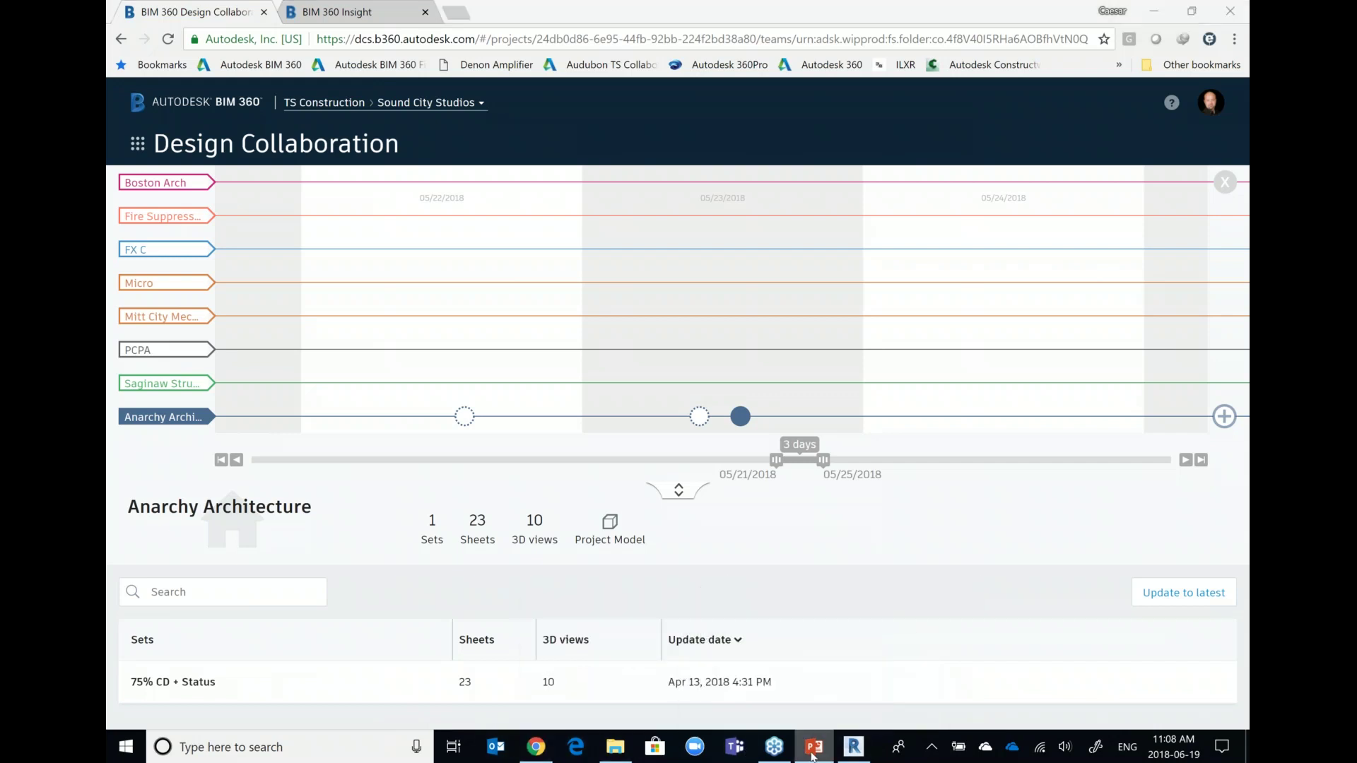